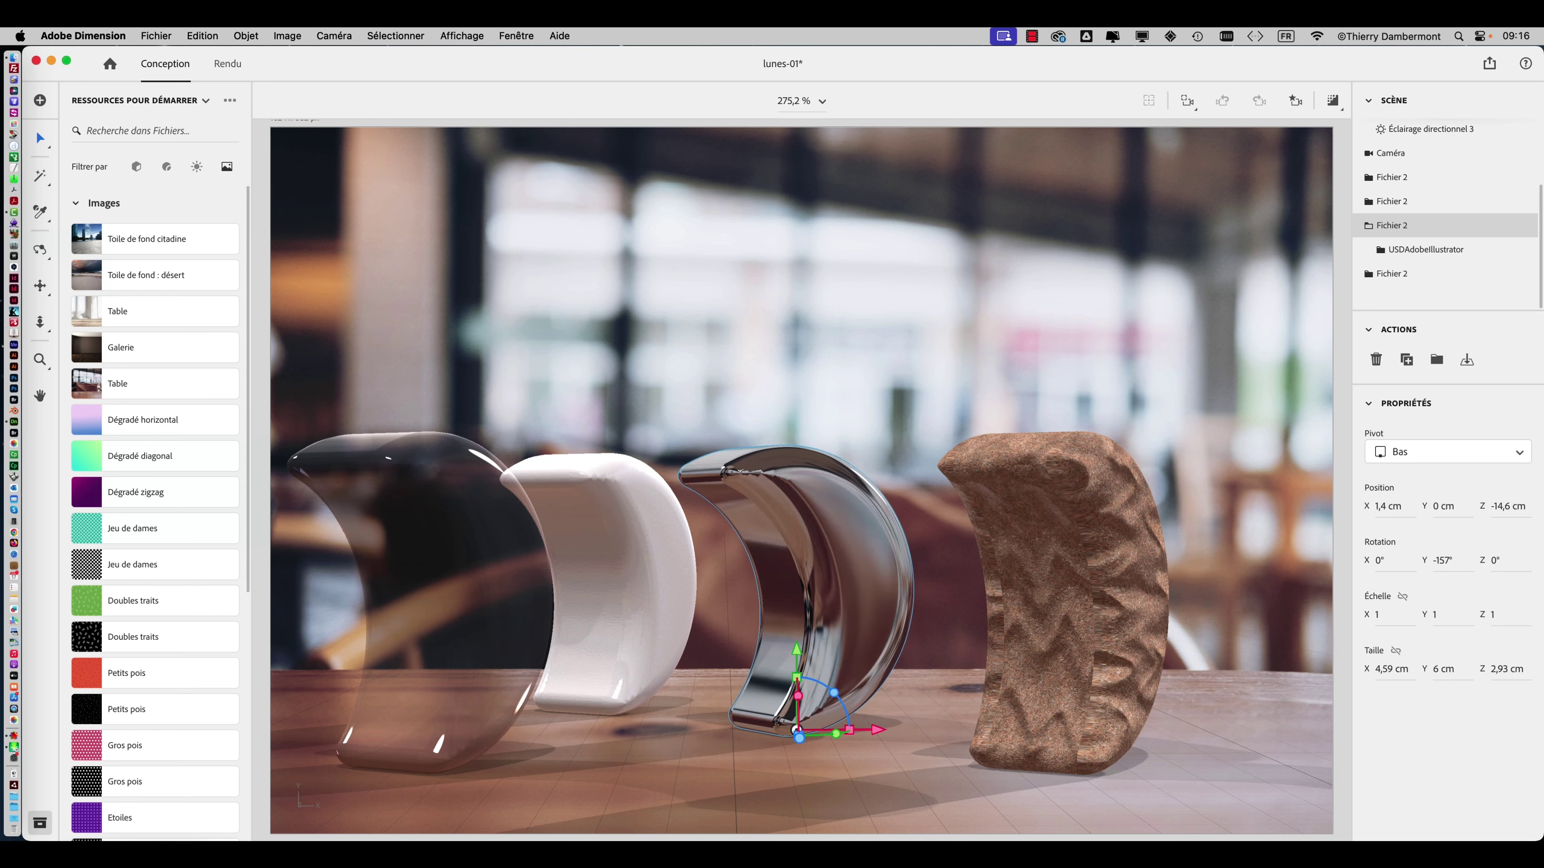
# - Rotate the brown textured moon about its Y axis to -116°
pyautogui.click(1141, 535)
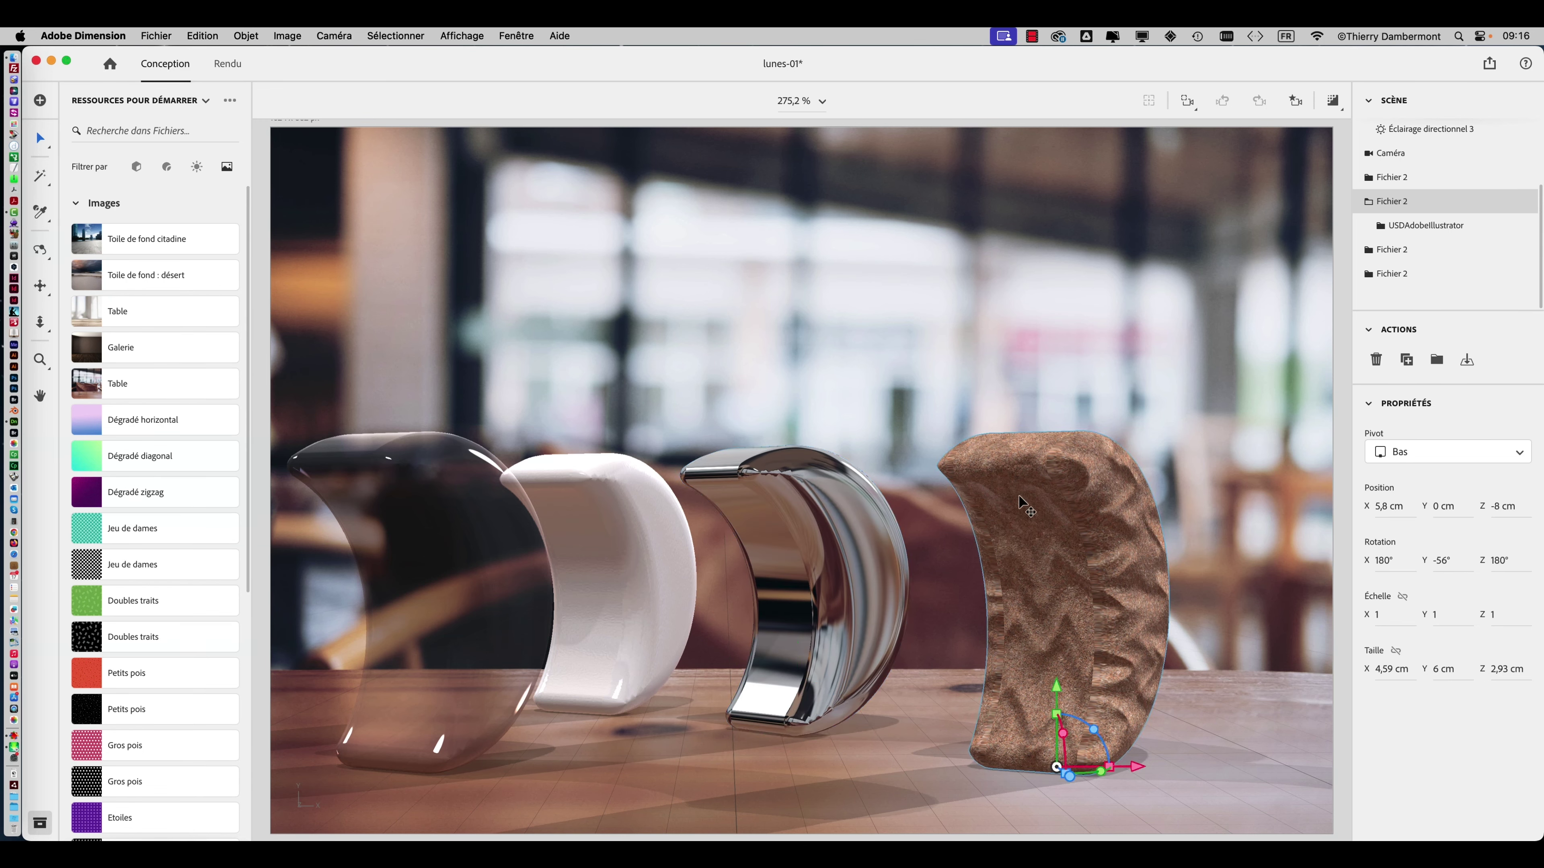
pyautogui.moveTo(1436, 560)
pyautogui.mouseDown()
pyautogui.moveTo(1458, 560)
pyautogui.moveTo(1433, 565)
pyautogui.mouseUp()
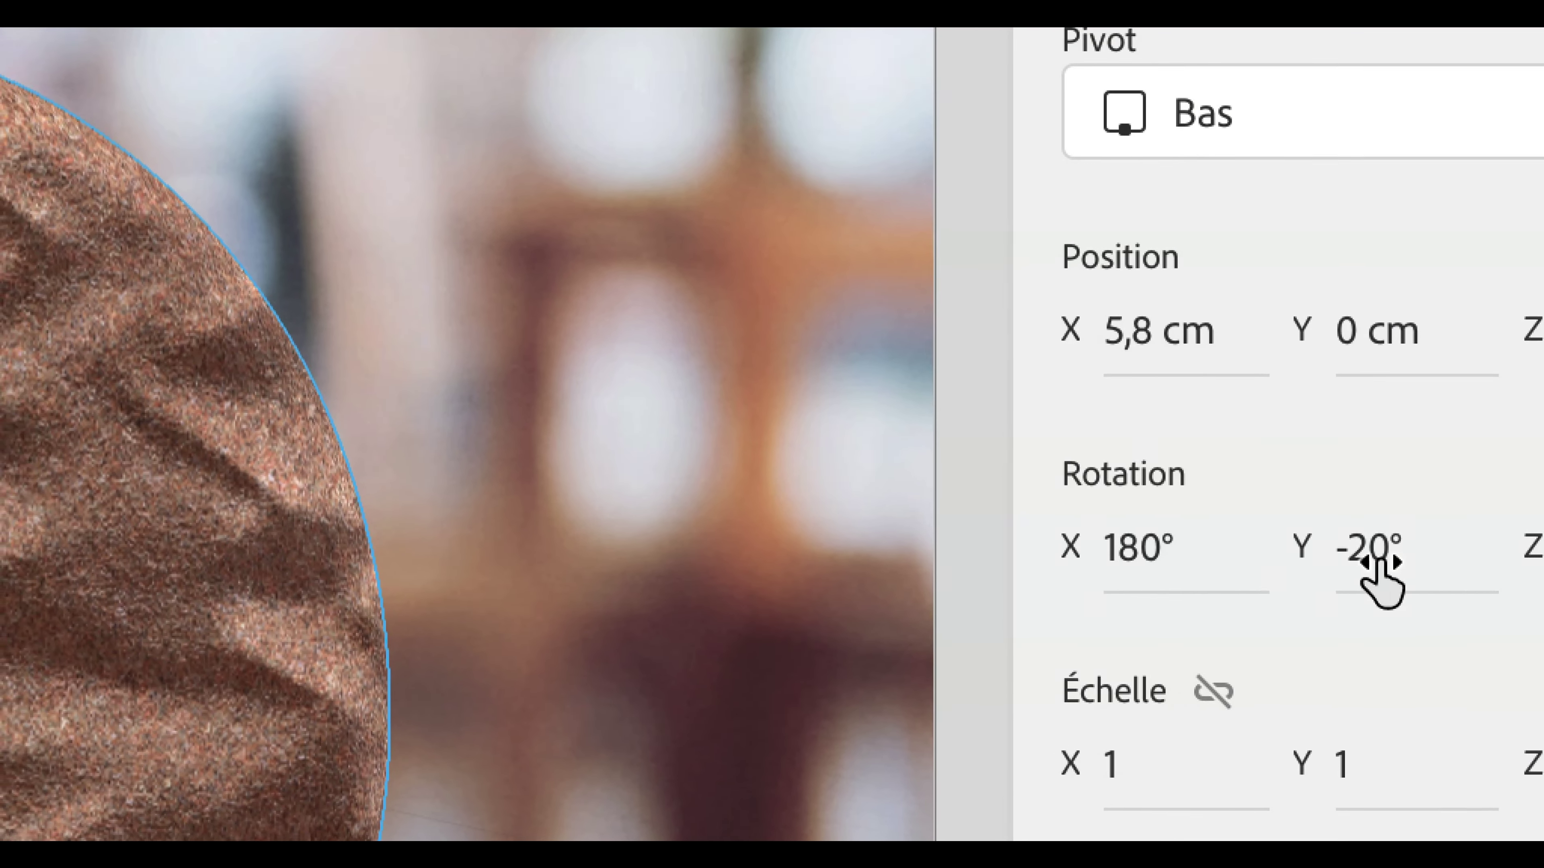
pyautogui.moveTo(1396, 593); pyautogui.dragTo(1452, 578)
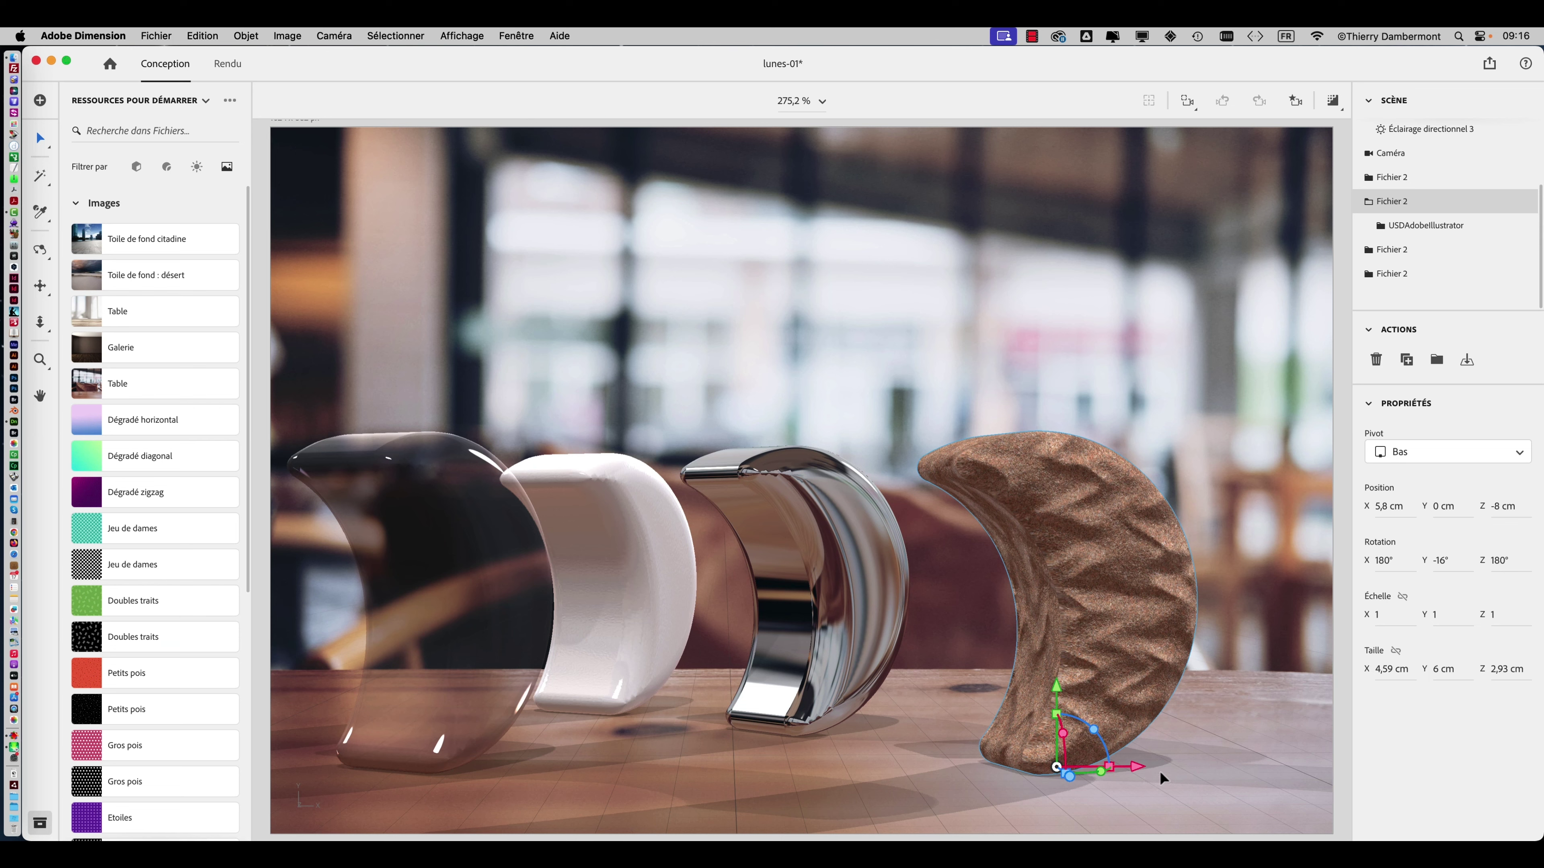
pyautogui.moveTo(1441, 560)
pyautogui.mouseDown()
pyautogui.moveTo(1343, 560)
pyautogui.moveTo(1463, 566)
pyautogui.mouseUp()
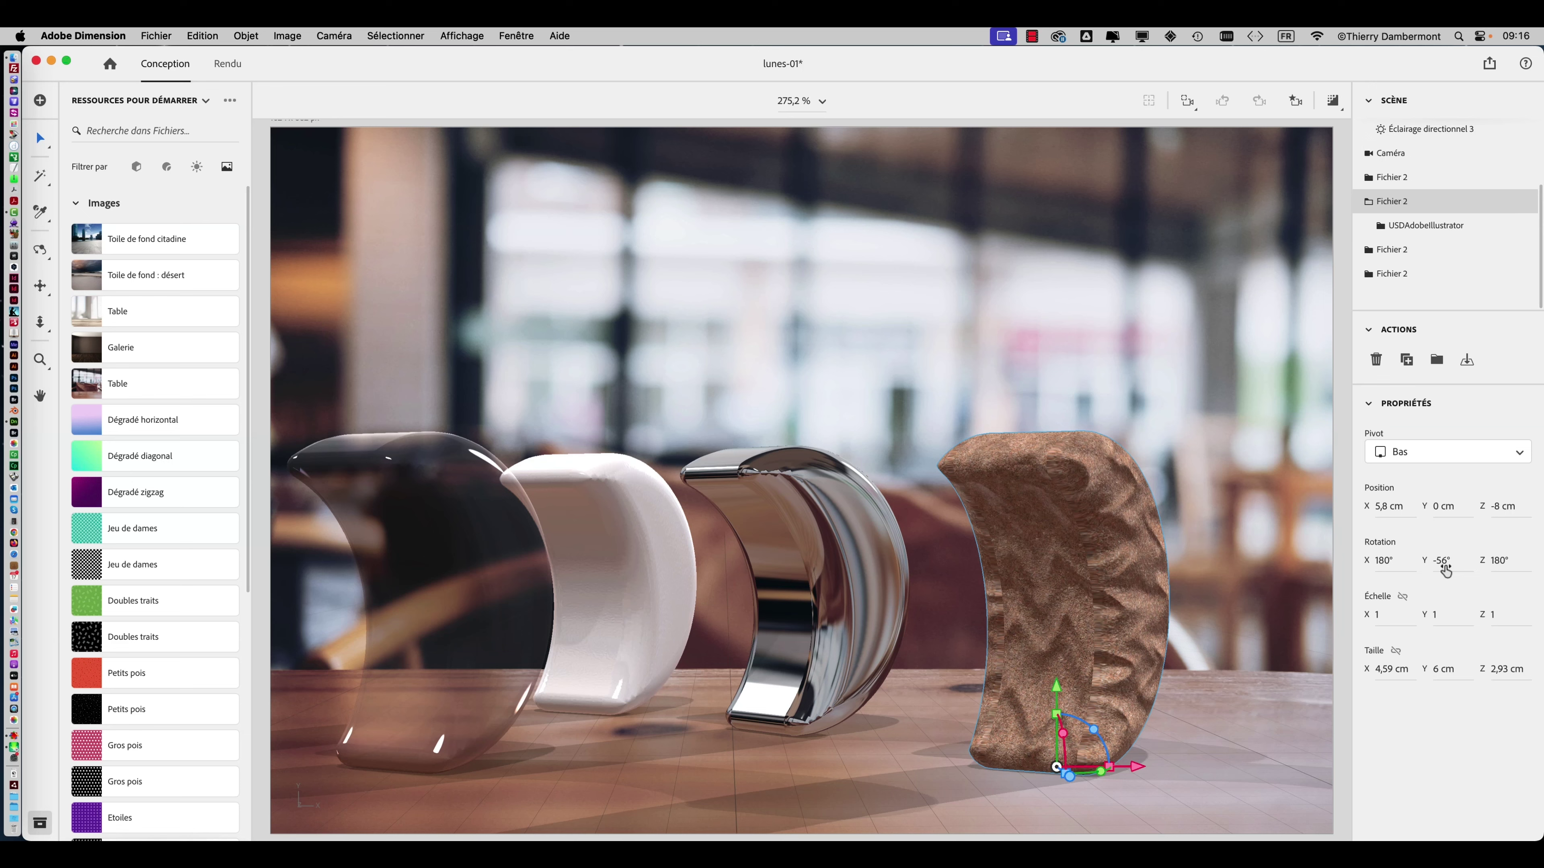
pyautogui.moveTo(1440, 560); pyautogui.dragTo(1404, 560)
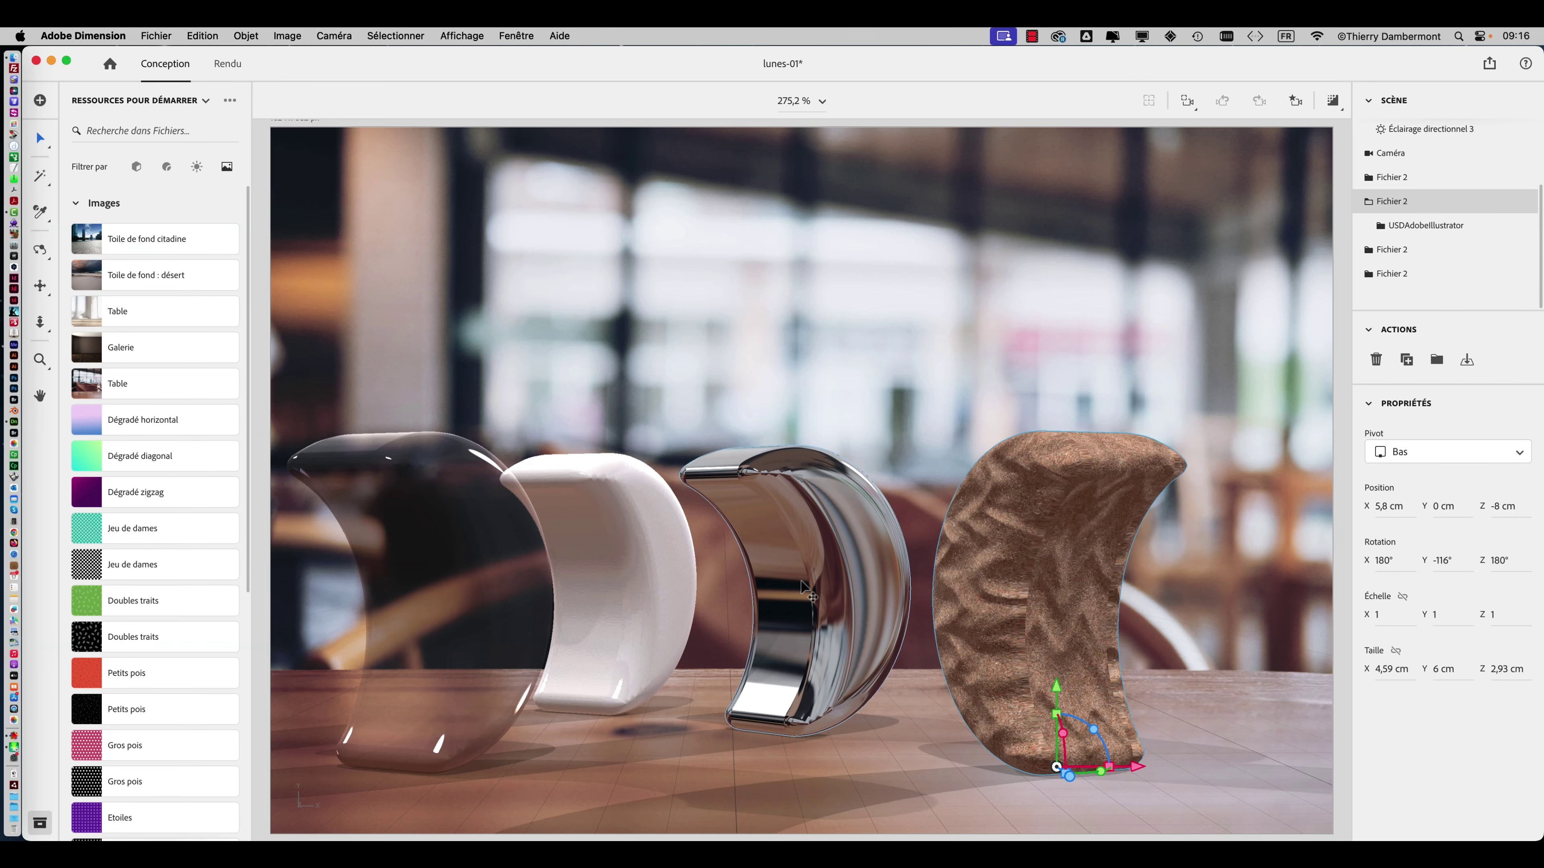
# - Set the Y rotation of the white moon to -156°
pyautogui.click(655, 571)
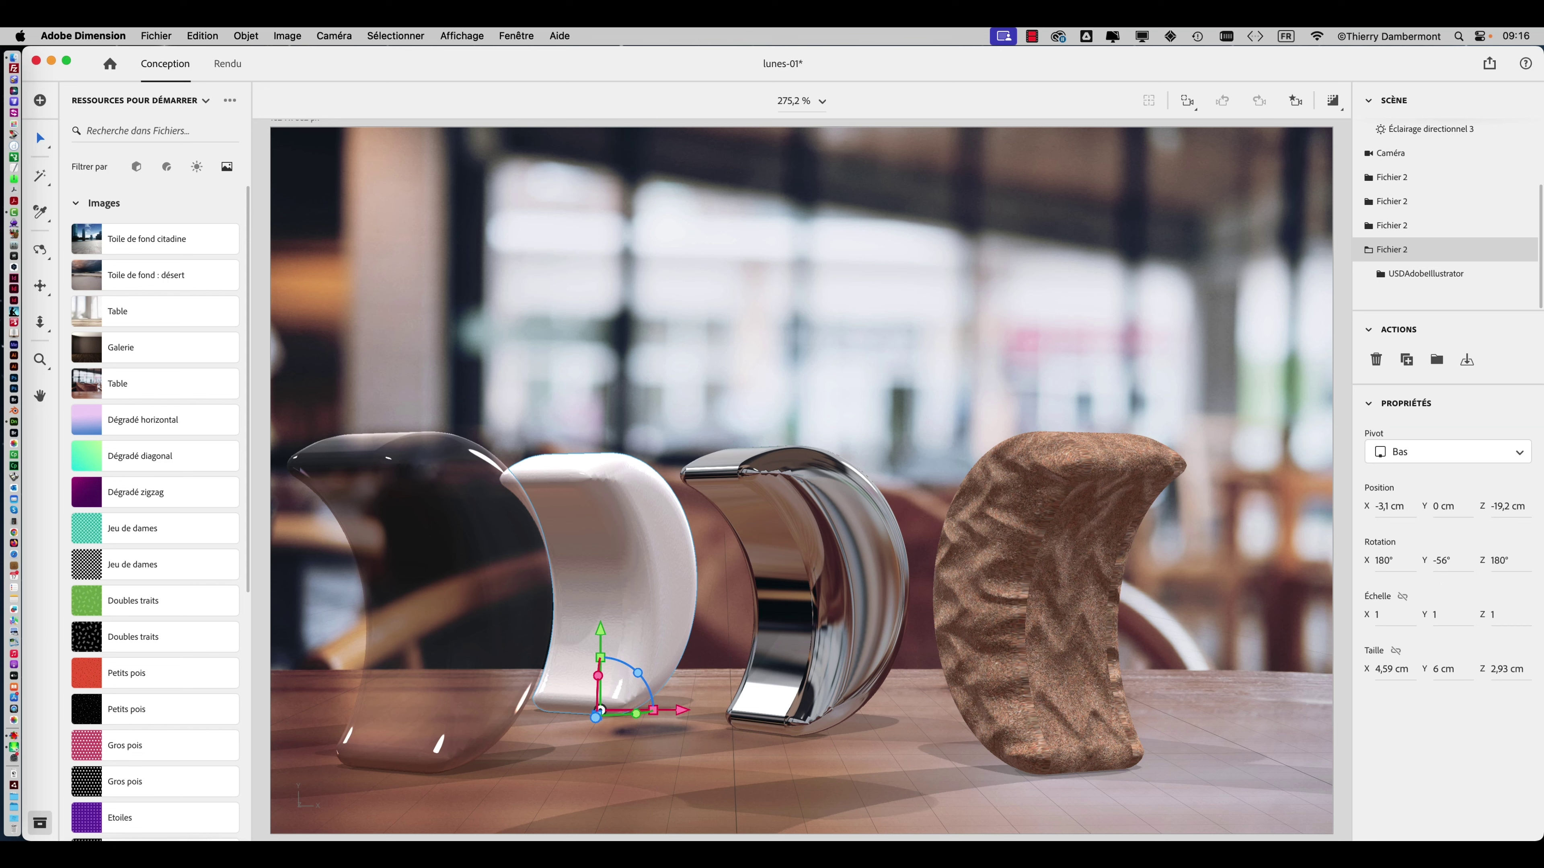
pyautogui.moveTo(1440, 560); pyautogui.dragTo(898, 605)
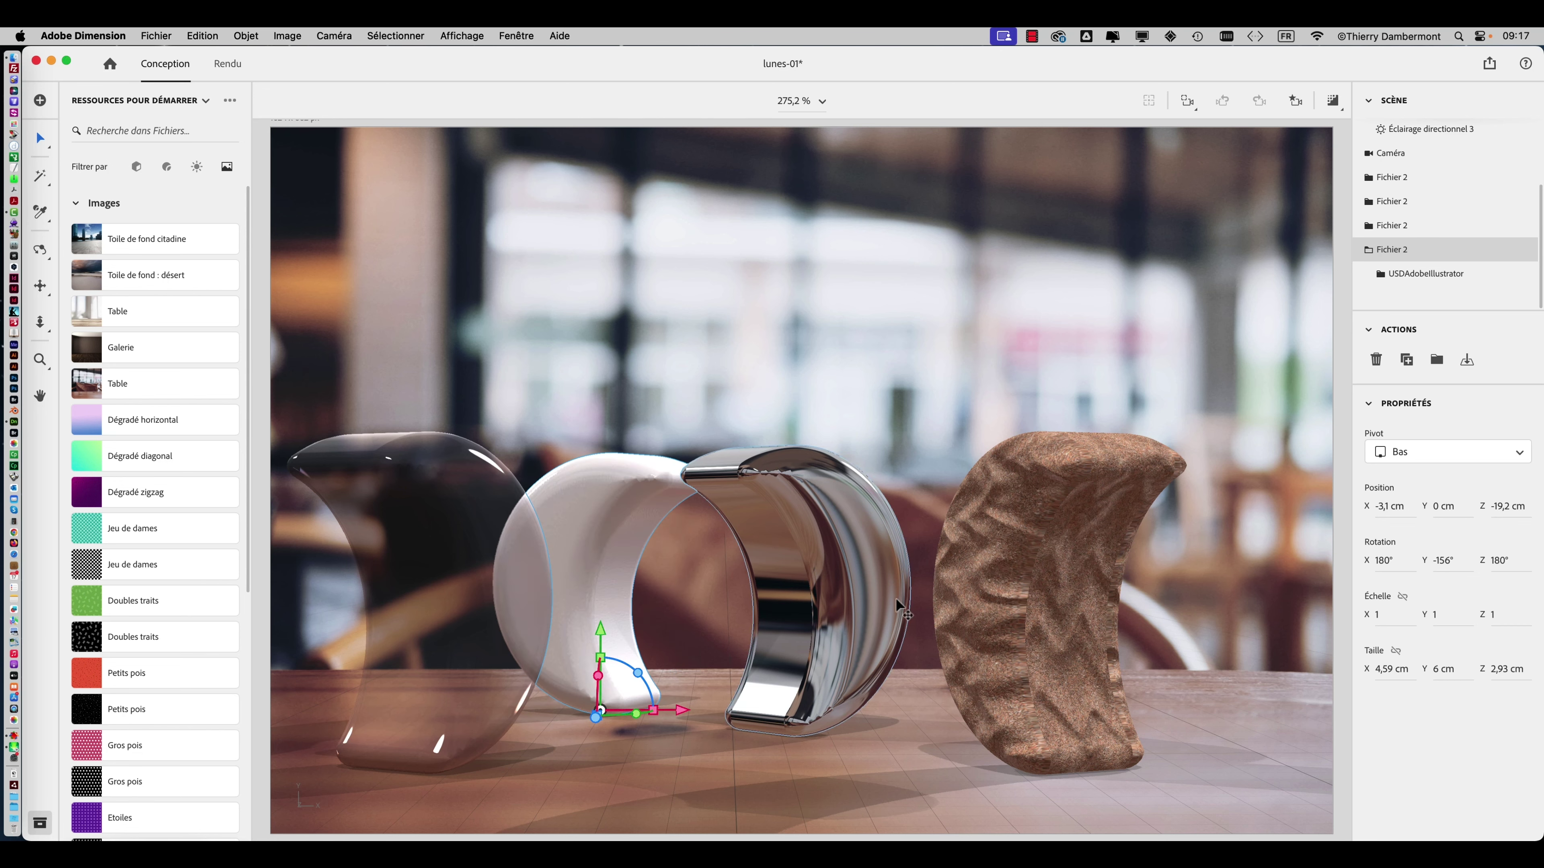
# - Move the camera closer and farther to check how the four moons sit against the table background
pyautogui.scroll(-5, 921, 560)
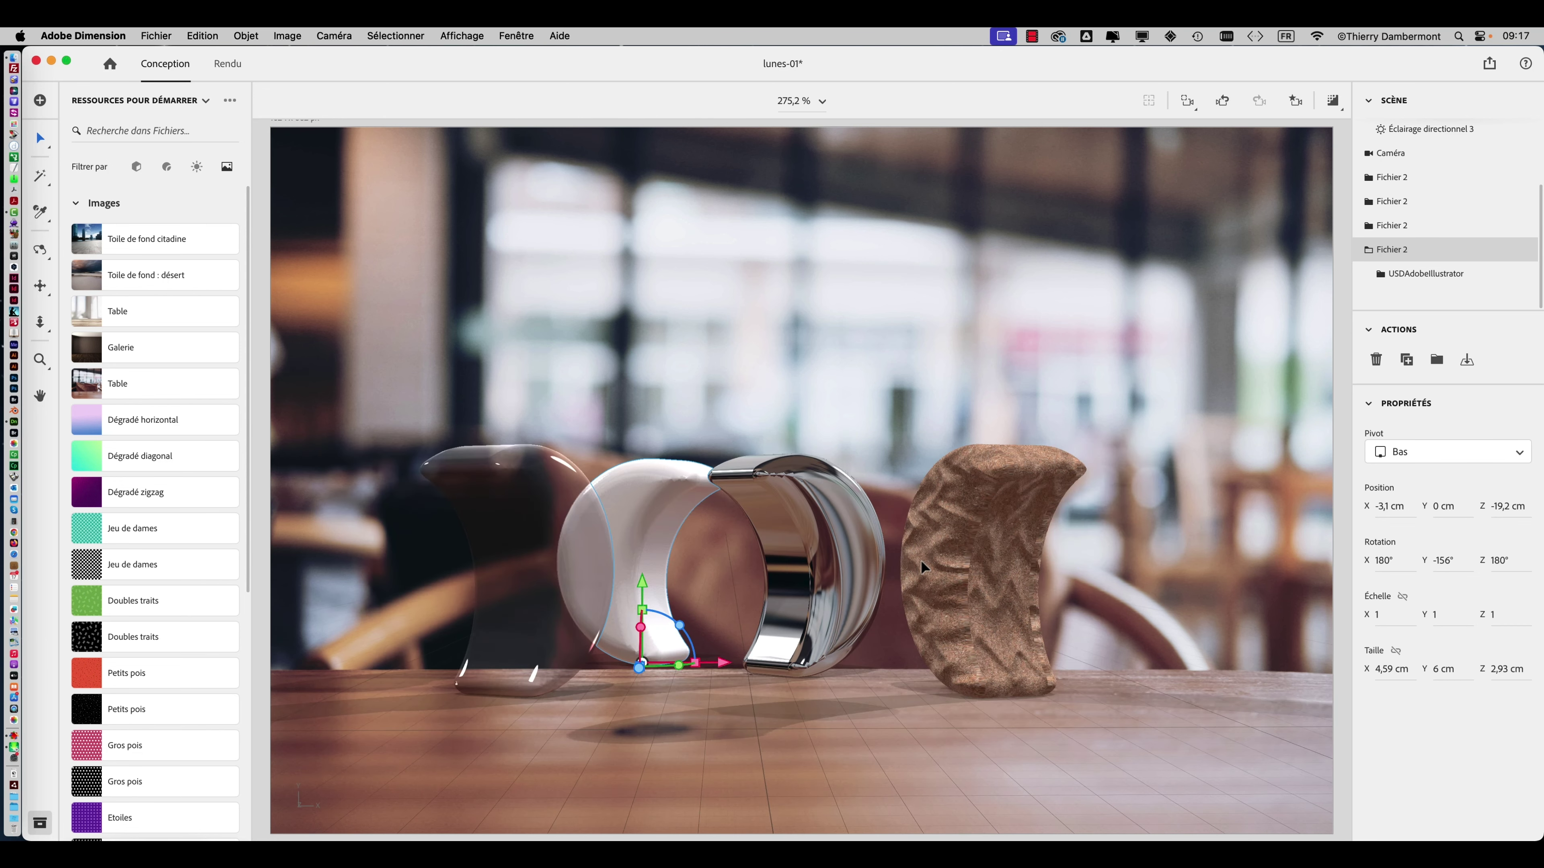
pyautogui.scroll(5, 921, 559)
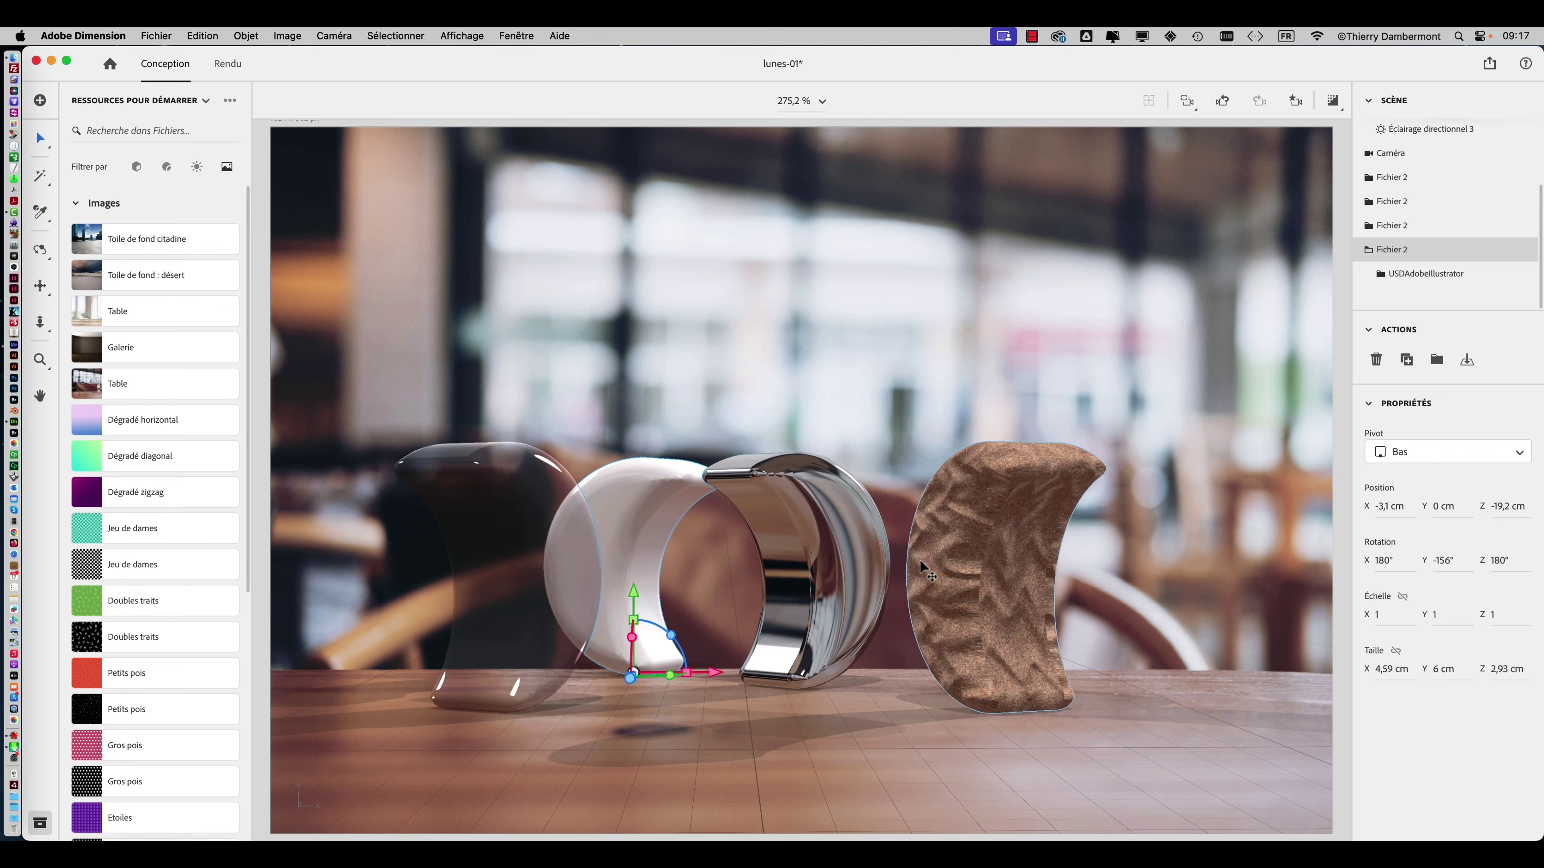
pyautogui.scroll(2, 920, 560)
pyautogui.scroll(-1, 920, 560)
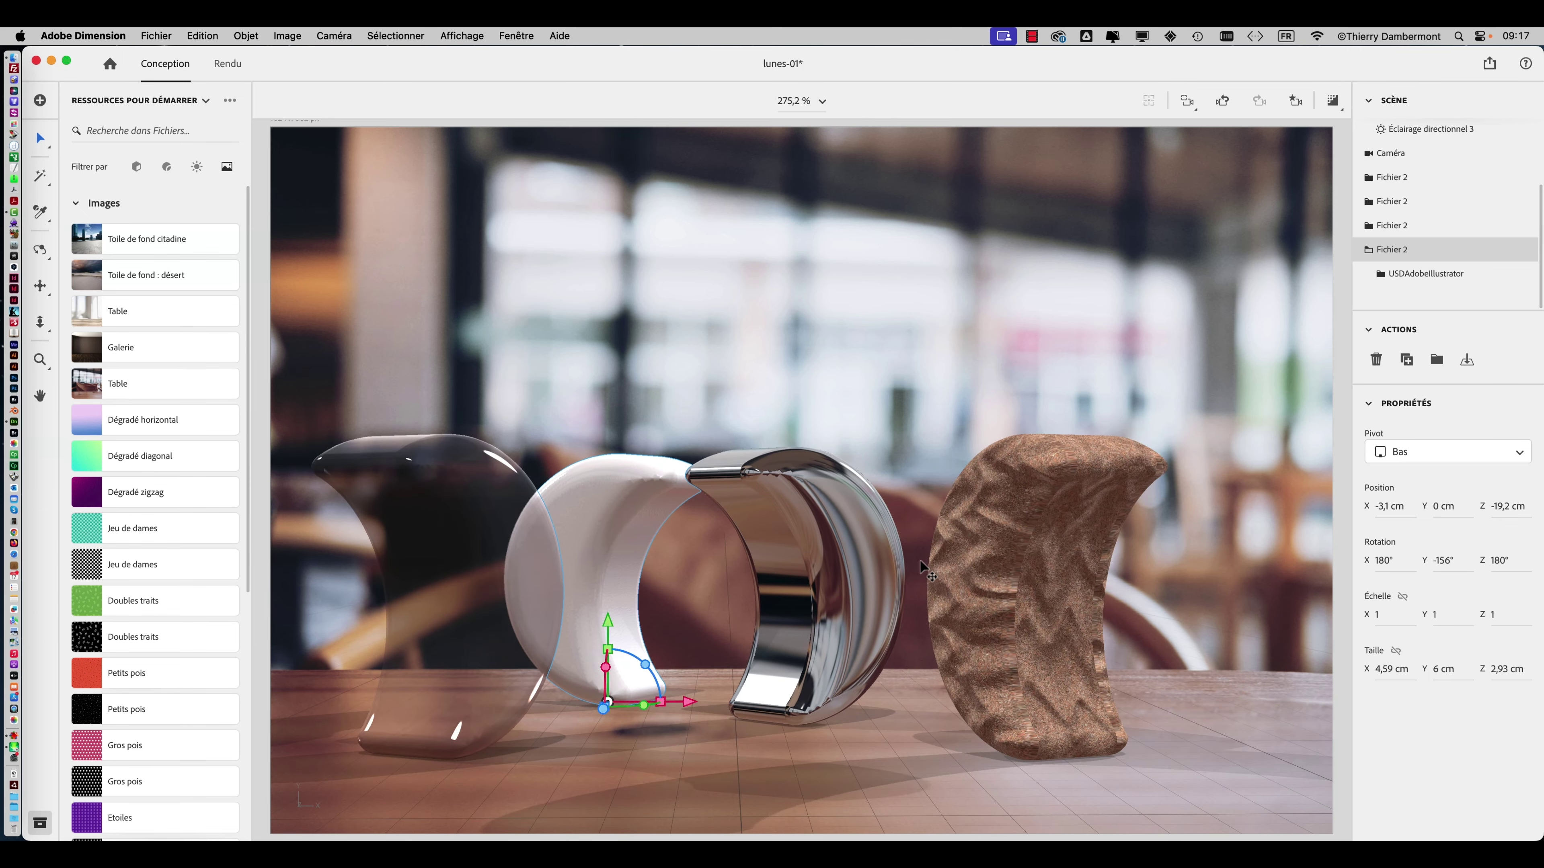
pyautogui.scroll(-5, 920, 565)
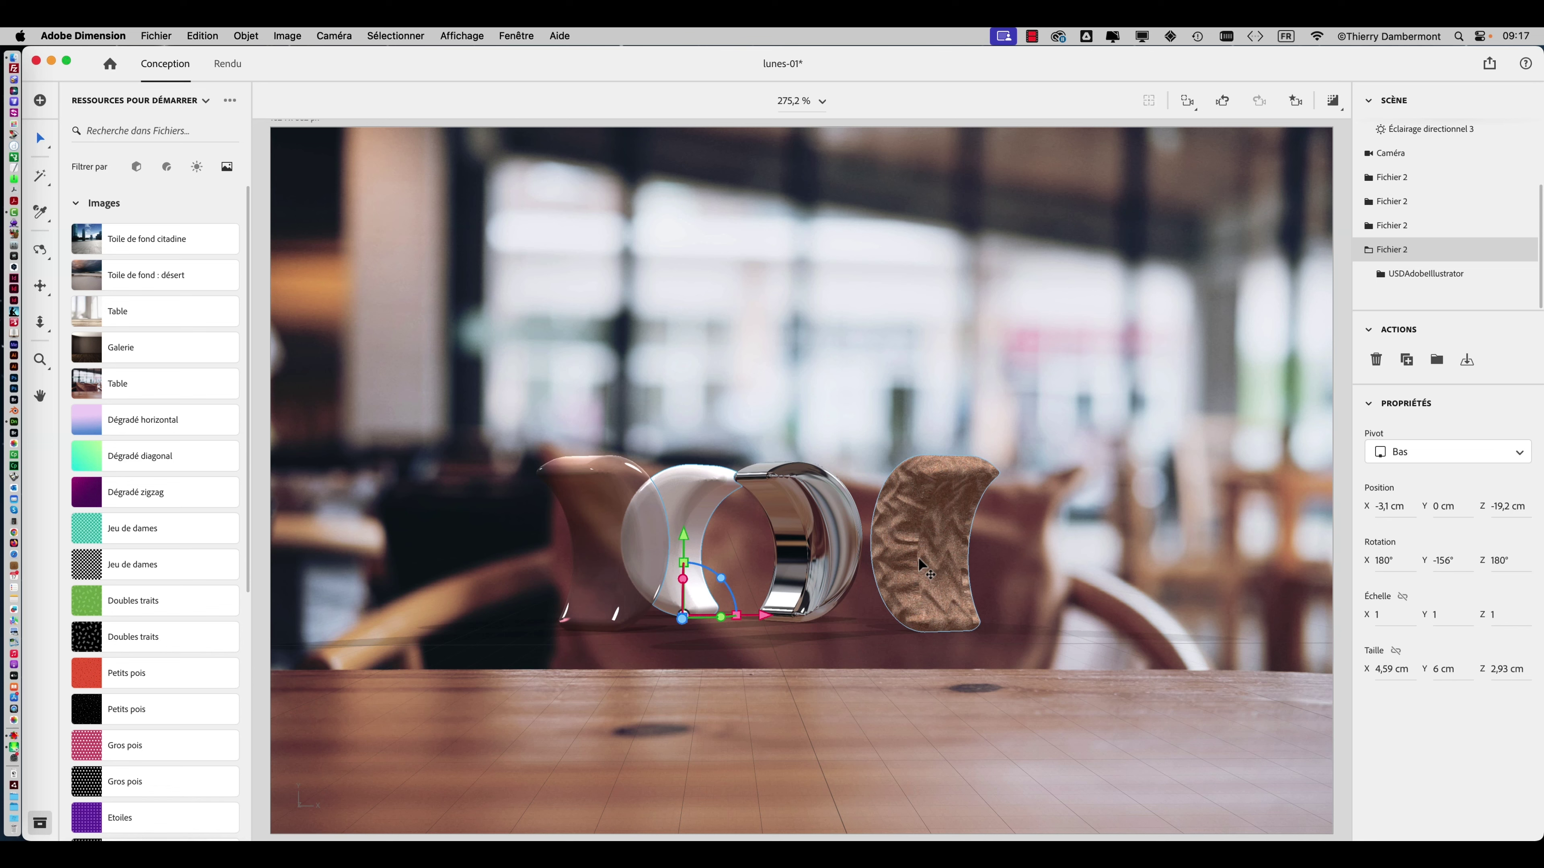
pyautogui.scroll(3, 920, 565)
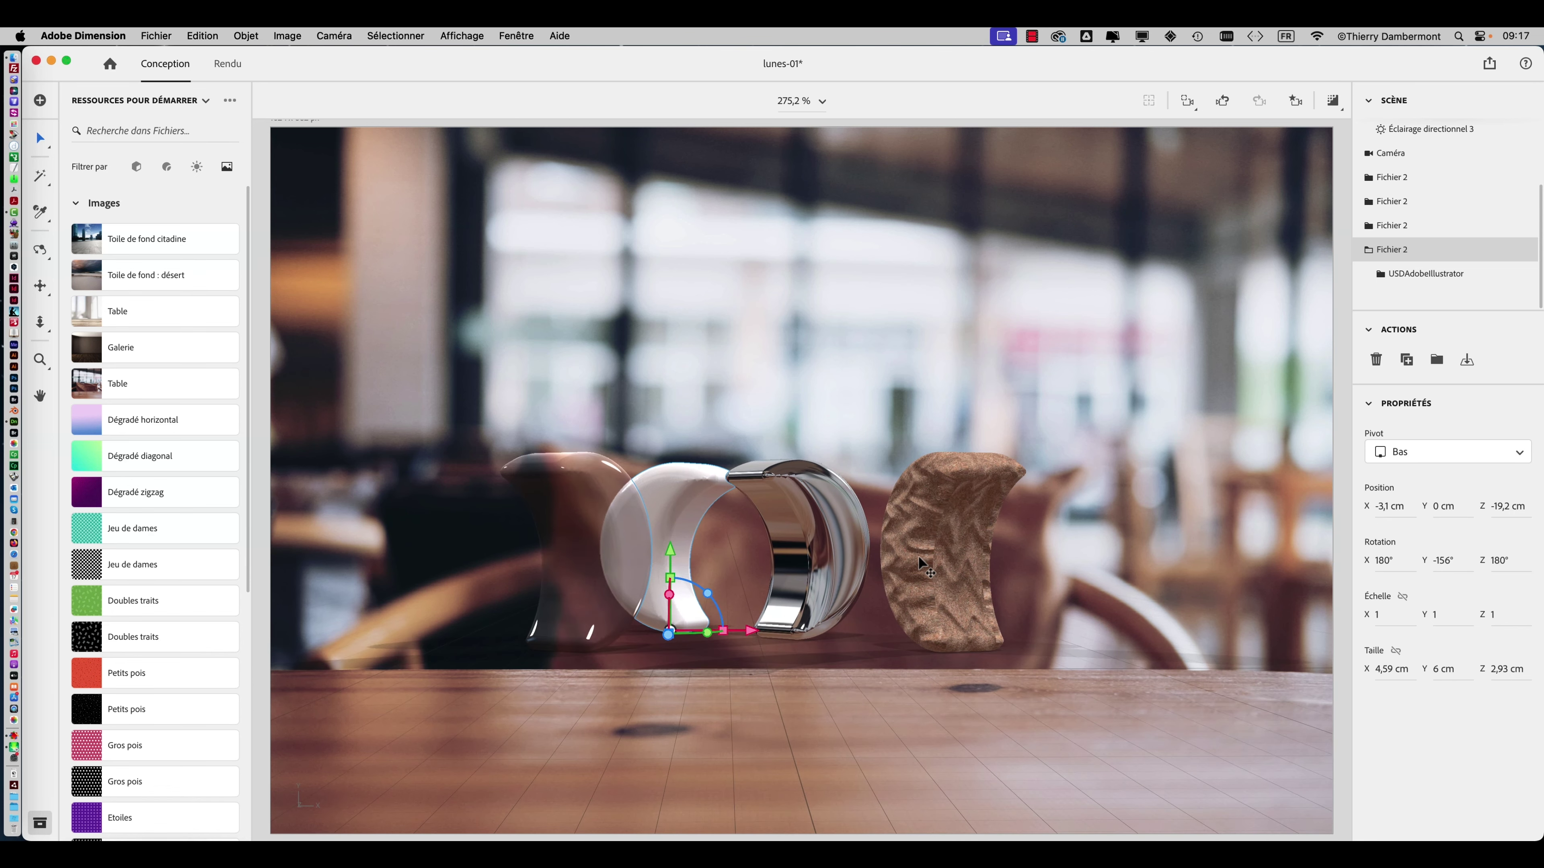
pyautogui.scroll(5, 920, 565)
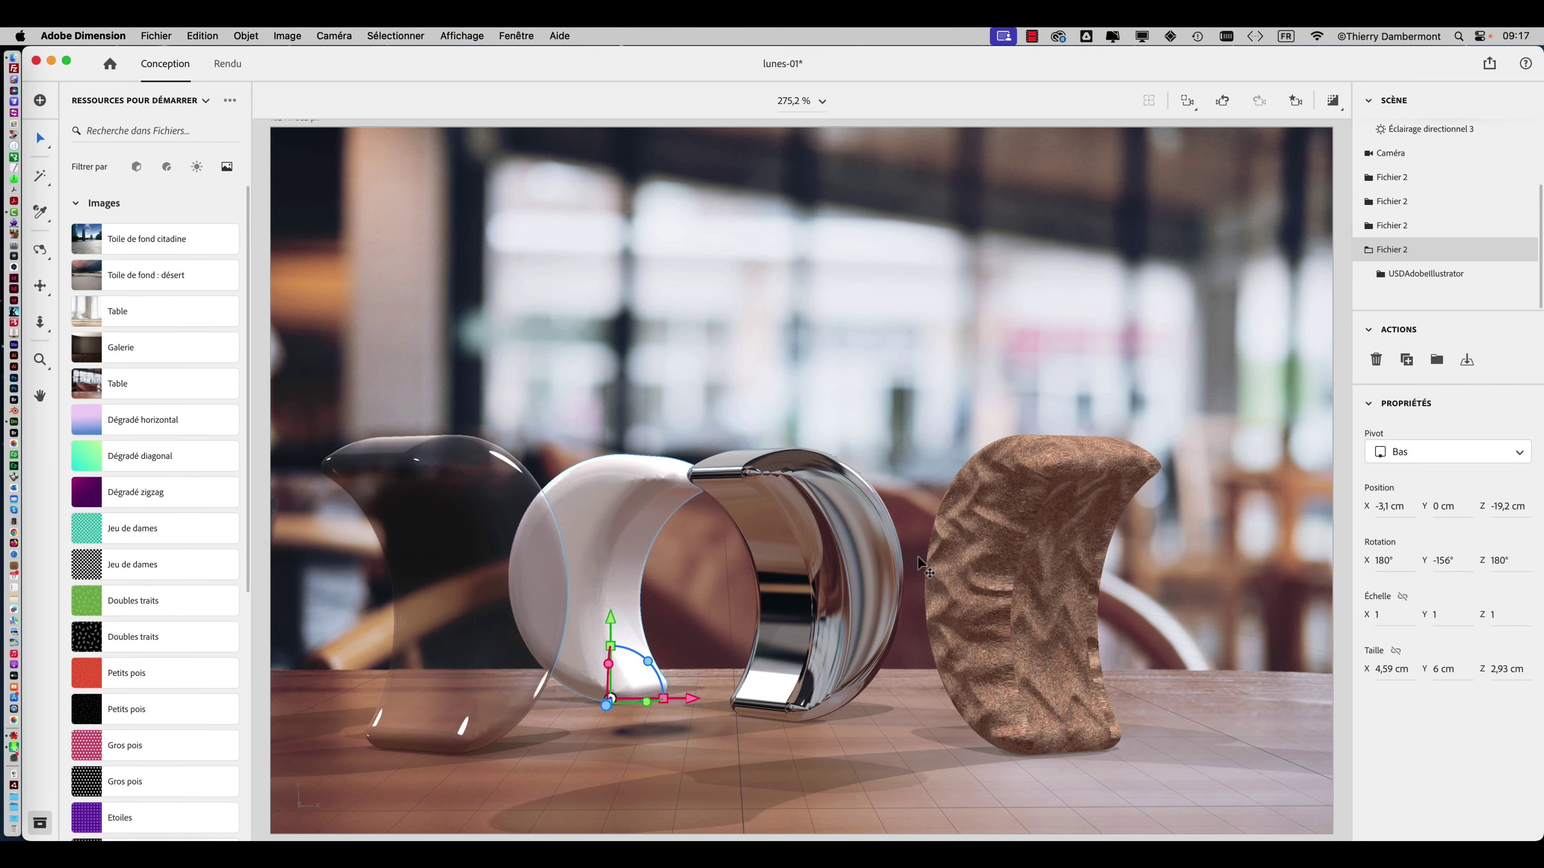
# - Deselect the moon and preview the café scene with rendered materials, turning the preview off again
pyautogui.click(1003, 397)
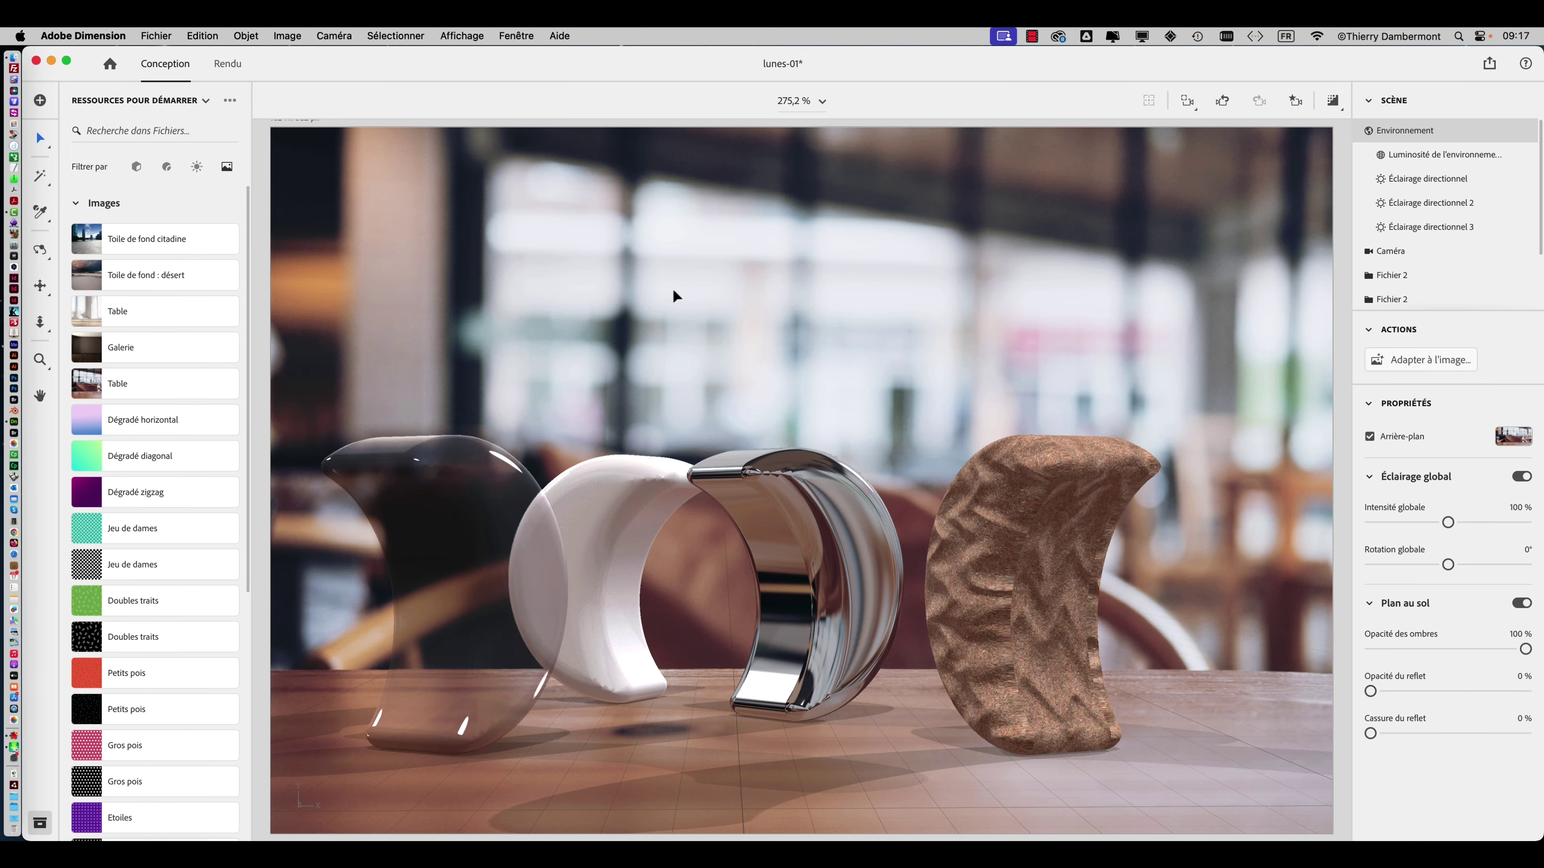
pyautogui.click(505, 496)
pyautogui.click(1332, 101)
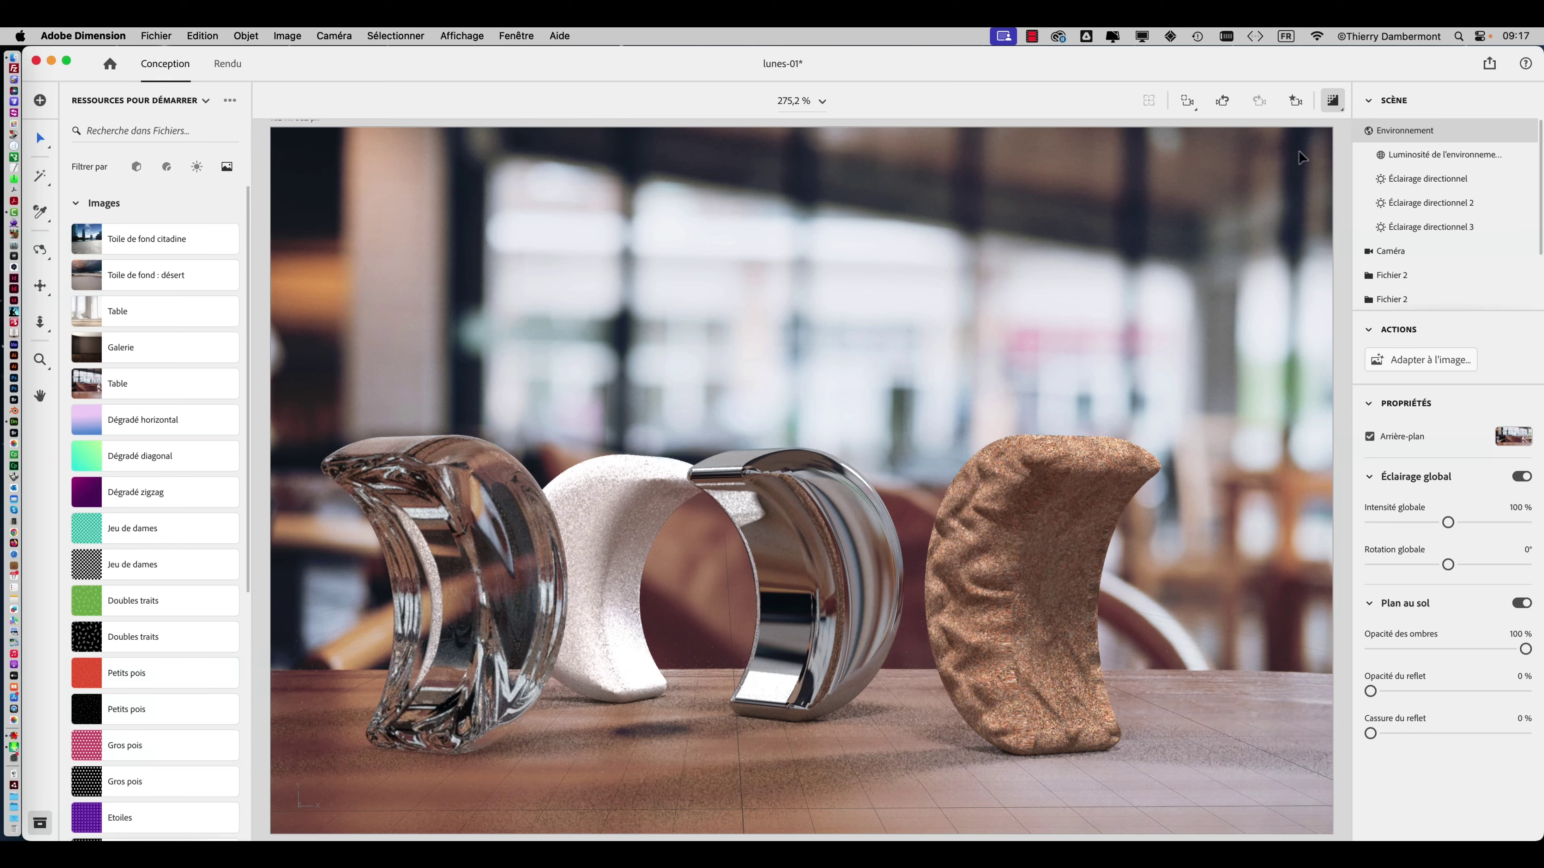
pyautogui.click(1332, 100)
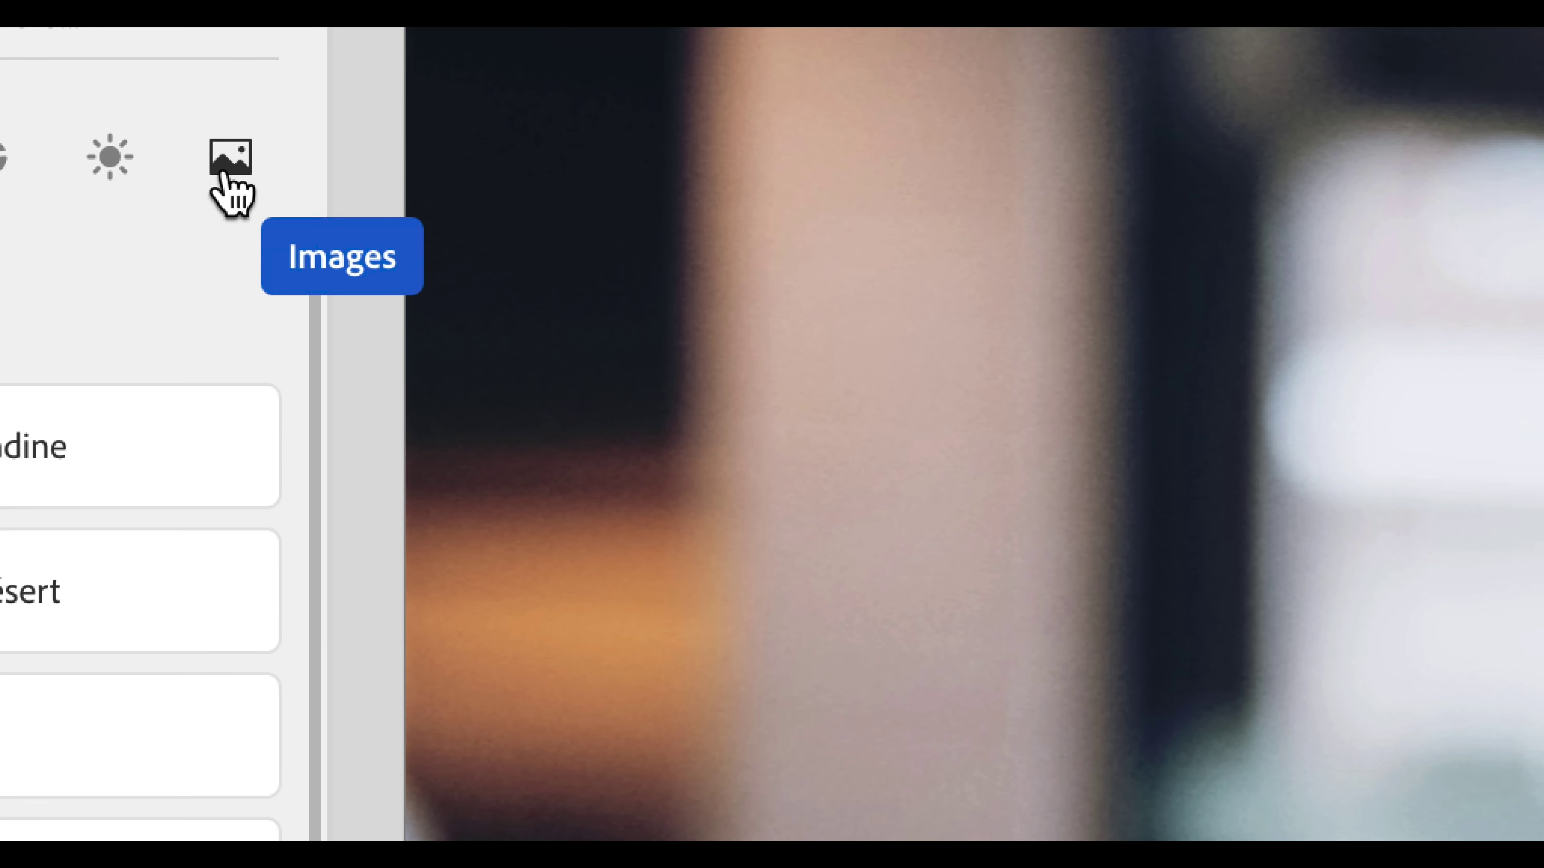
# - Filter the starter assets by images and apply Toile de fond citadine as the scene background
pyautogui.click(227, 173)
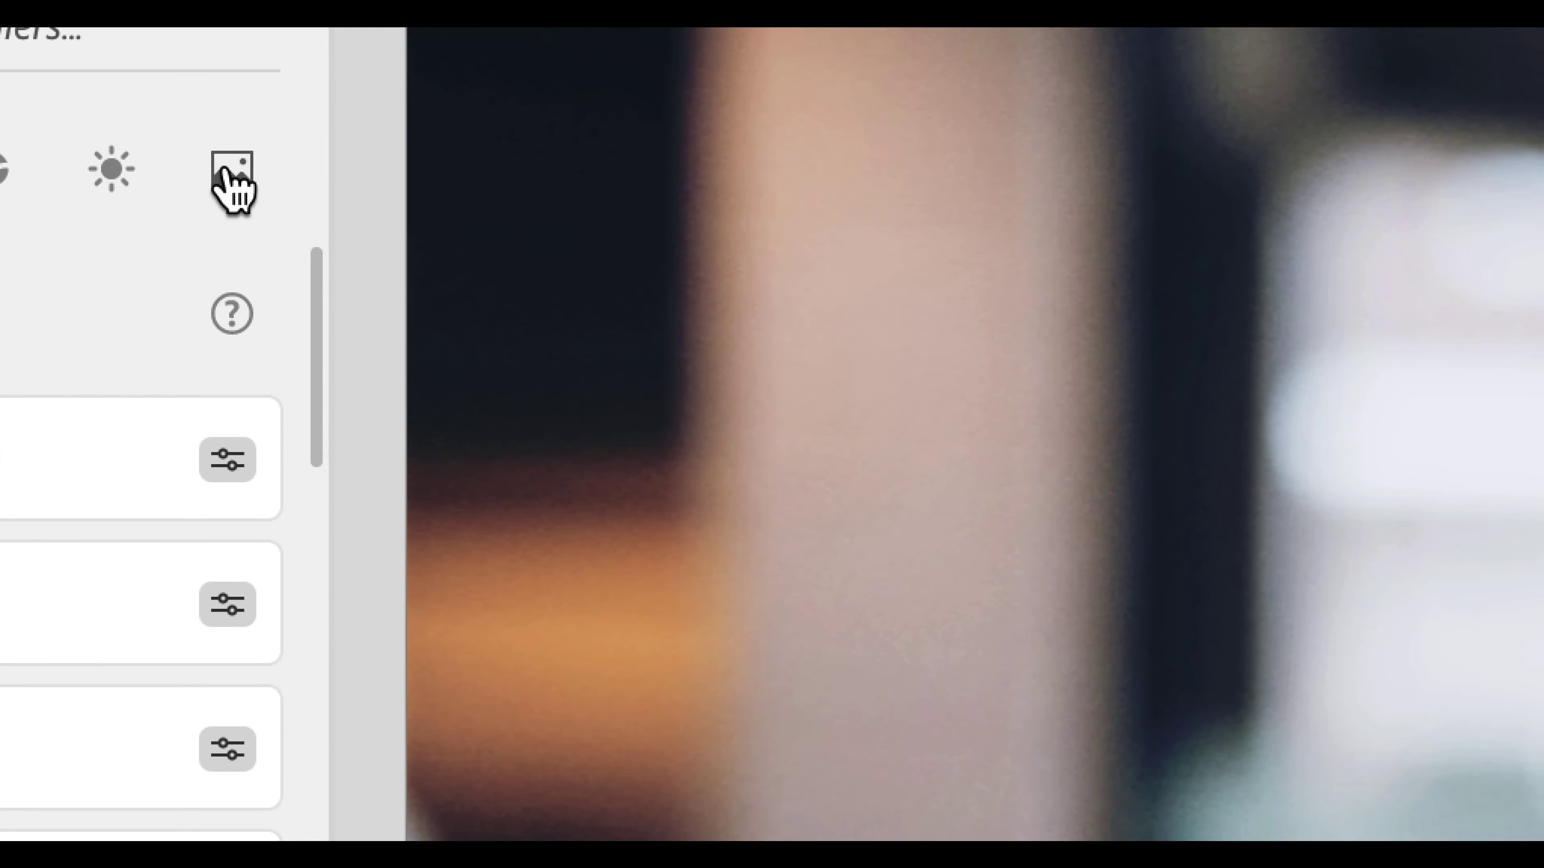
pyautogui.click(225, 177)
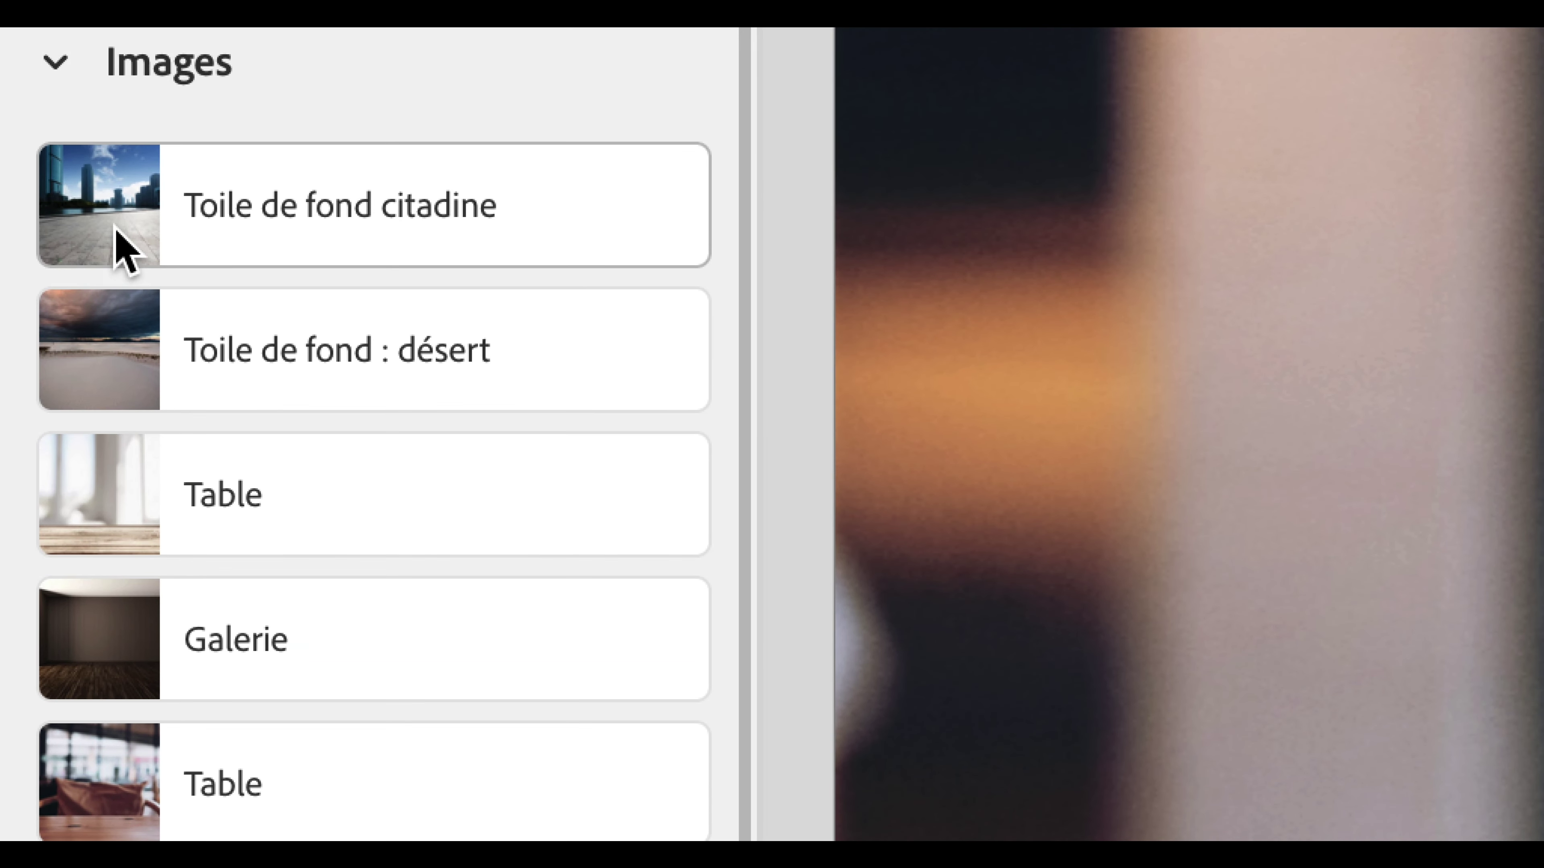
pyautogui.click(115, 226)
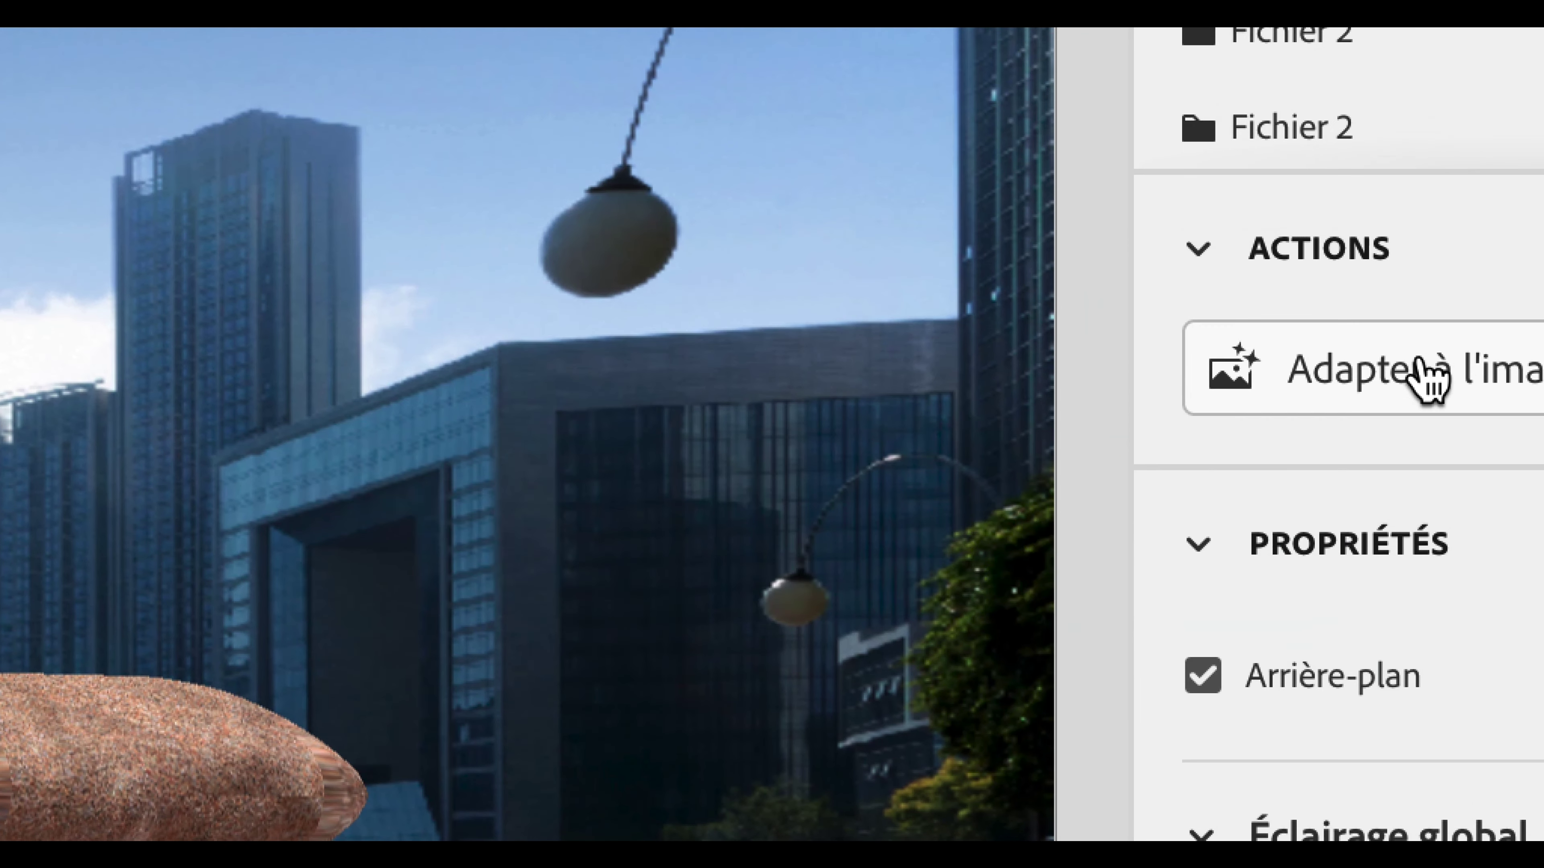
# - Match the scene to the background with Proportions de l'image, Lumière du jour extérieure lighting and camera perspective matching enabled
pyautogui.click(1456, 367)
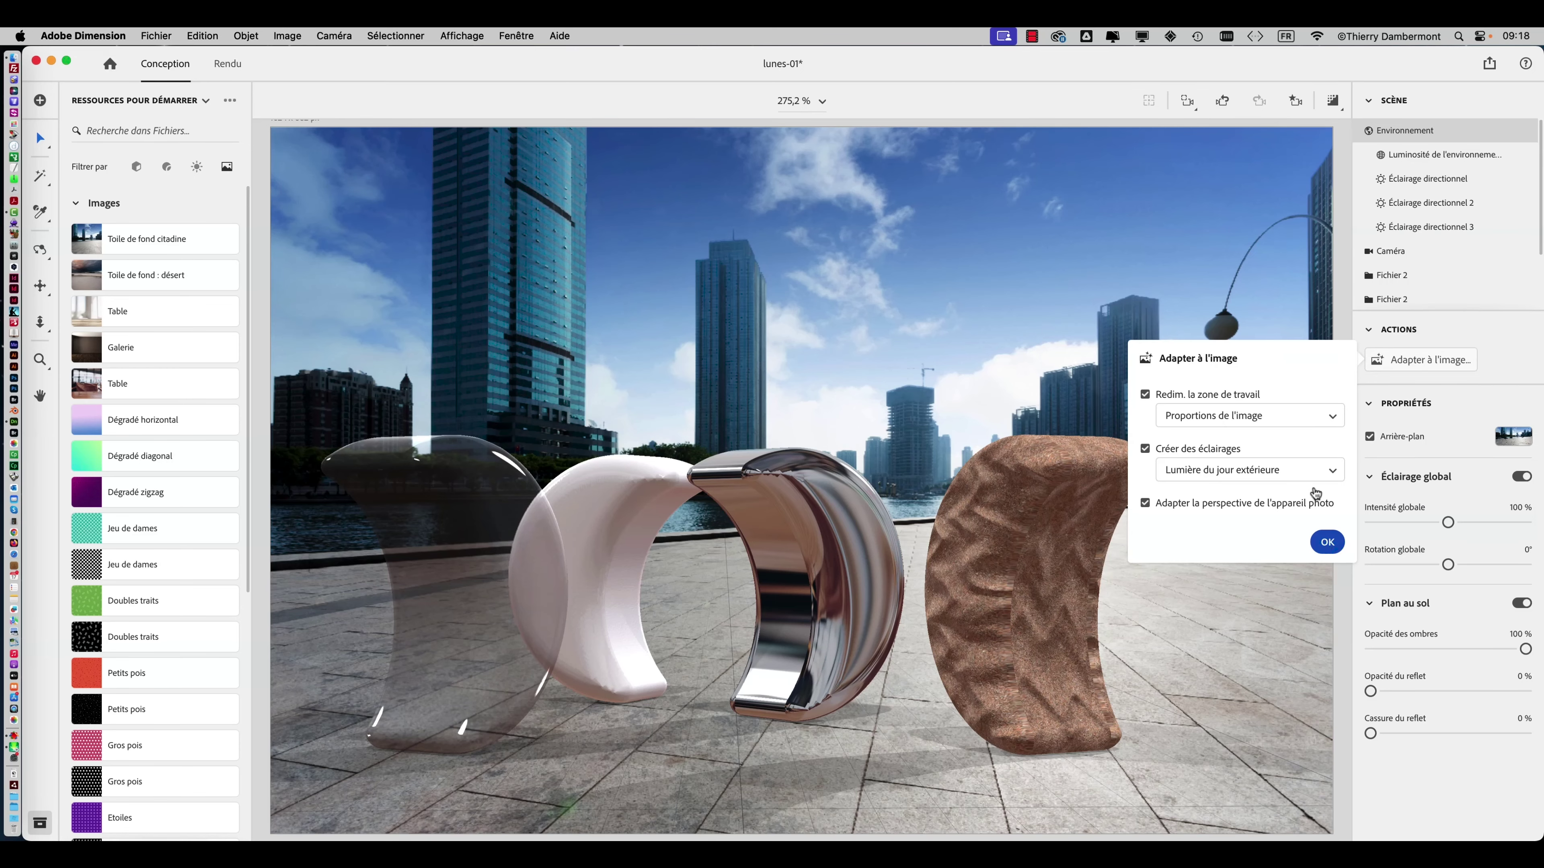
pyautogui.click(1353, 513)
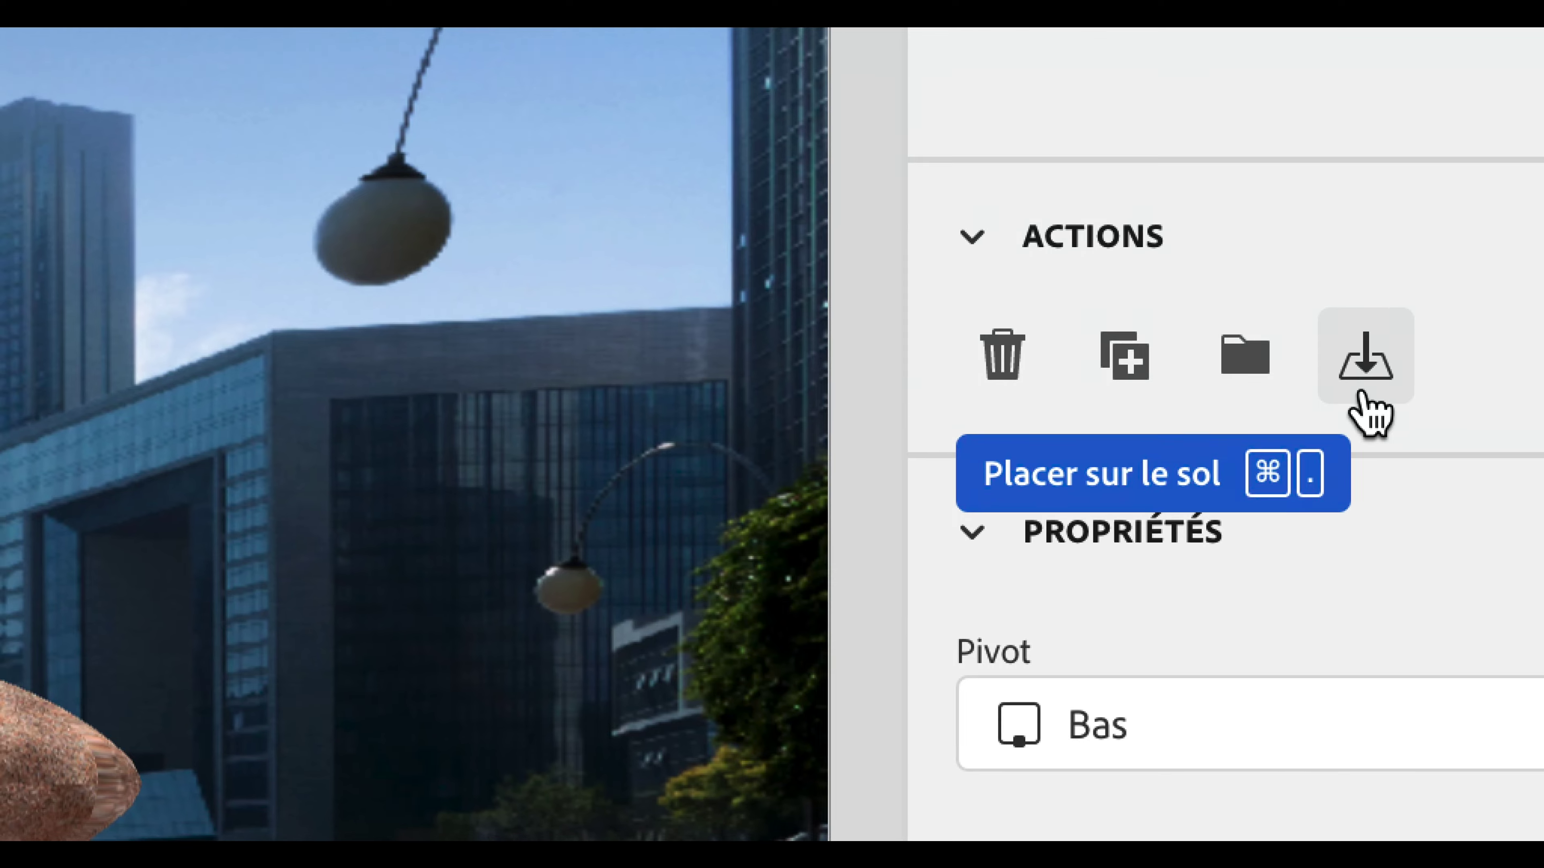
pyautogui.click(1364, 396)
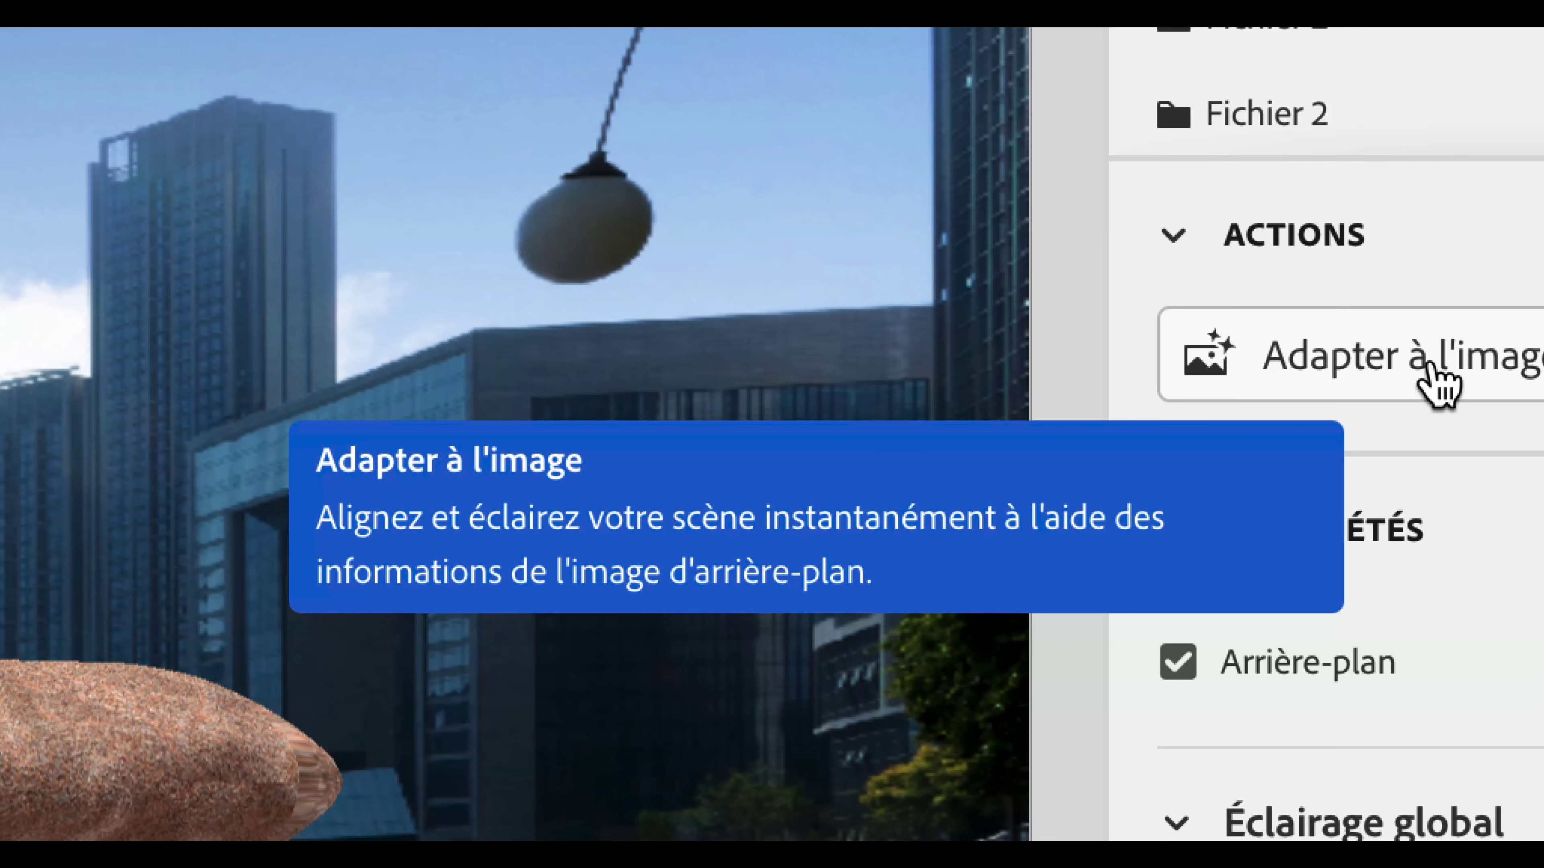
pyautogui.click(1438, 383)
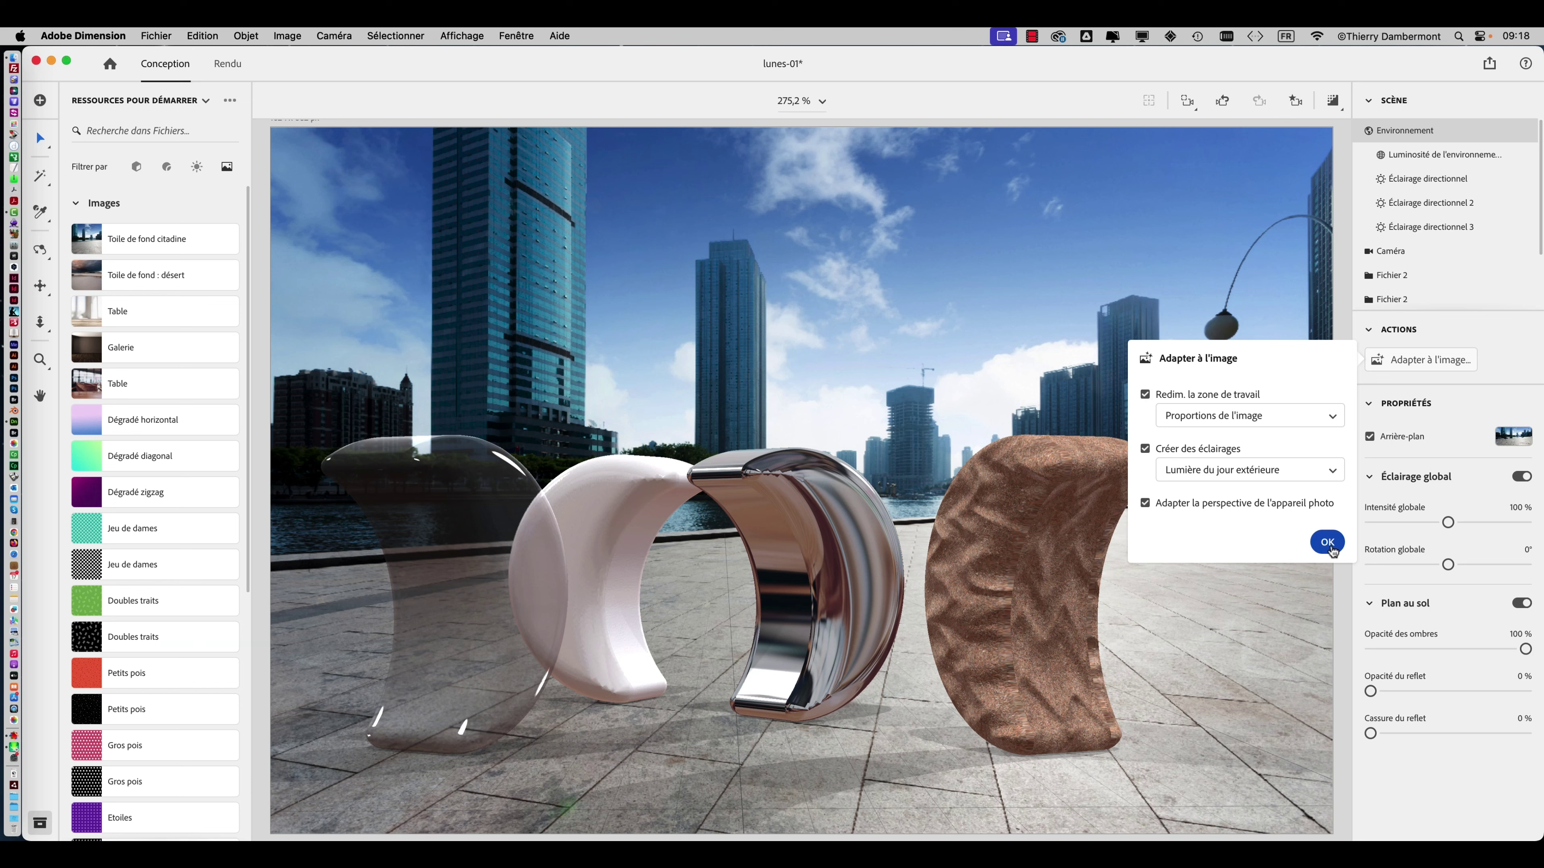
pyautogui.click(1328, 542)
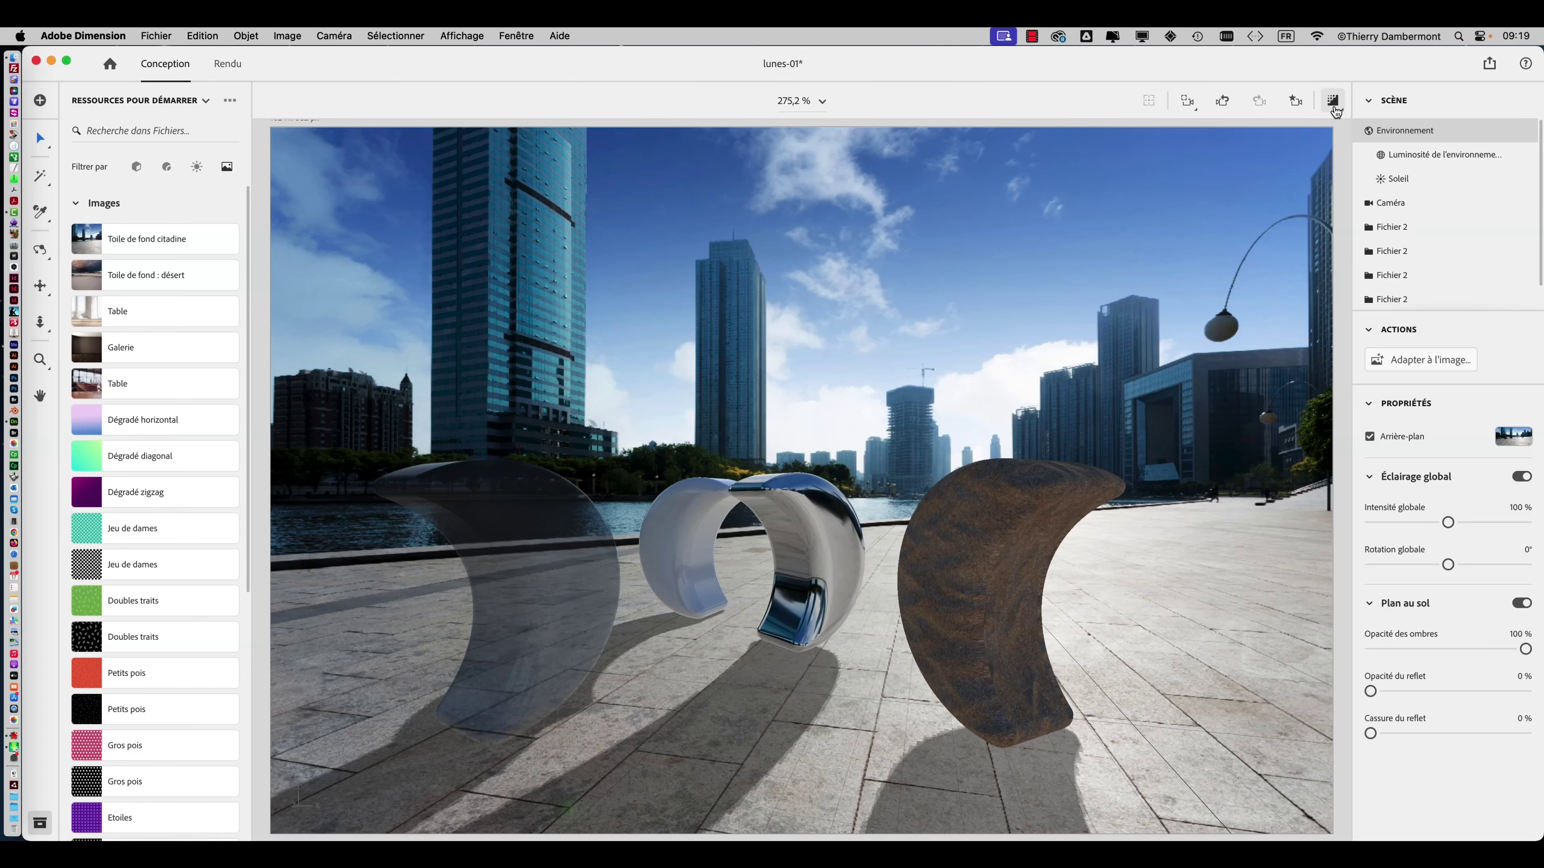
# - Preview the moons with rendered materials in the city scene, turning the preview off again
pyautogui.click(1334, 104)
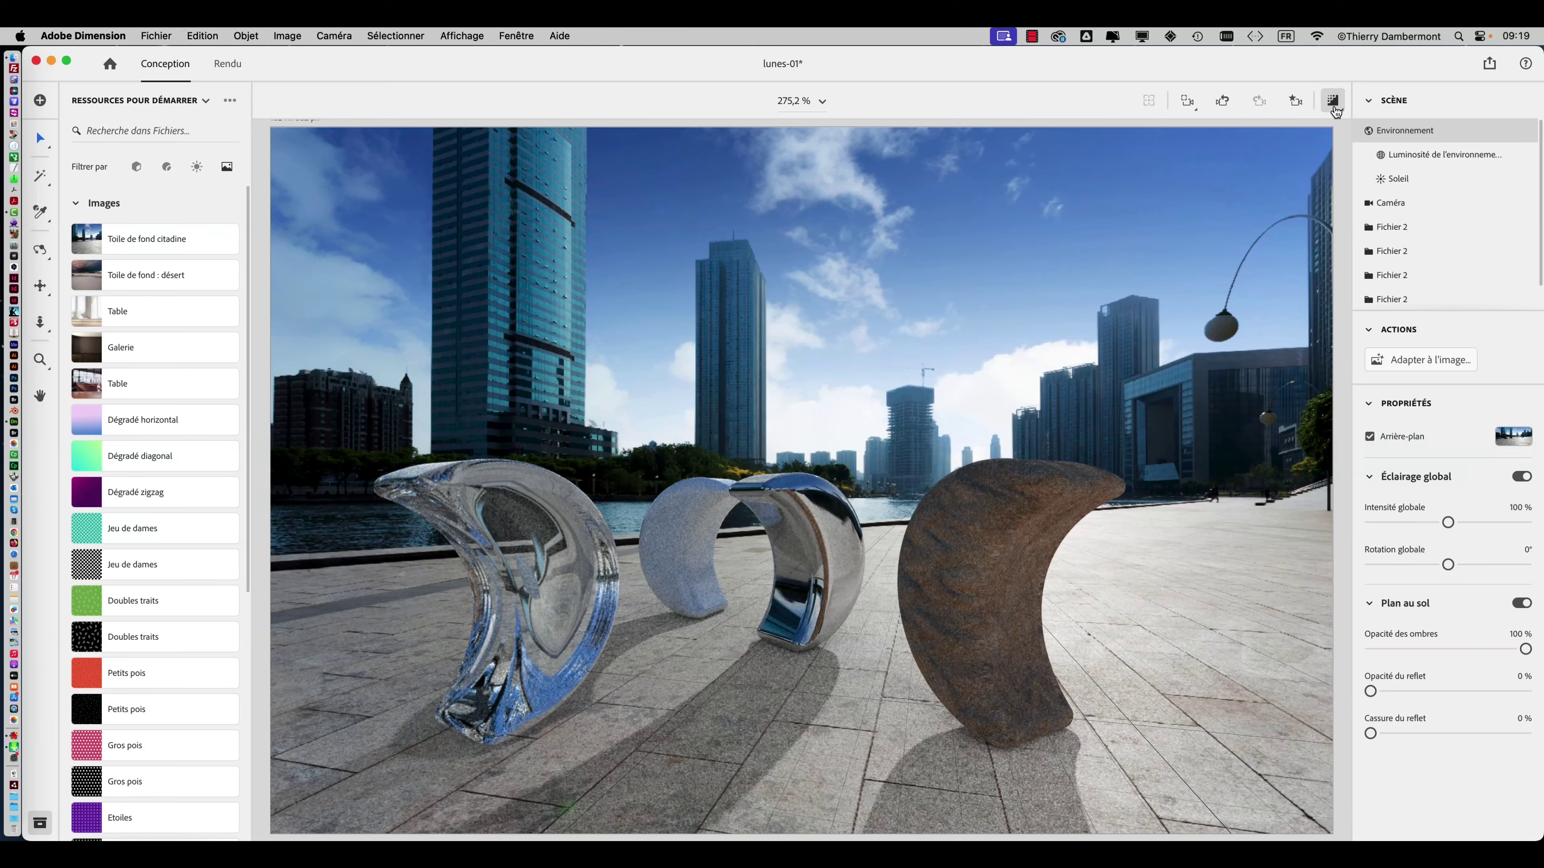
pyautogui.click(1334, 105)
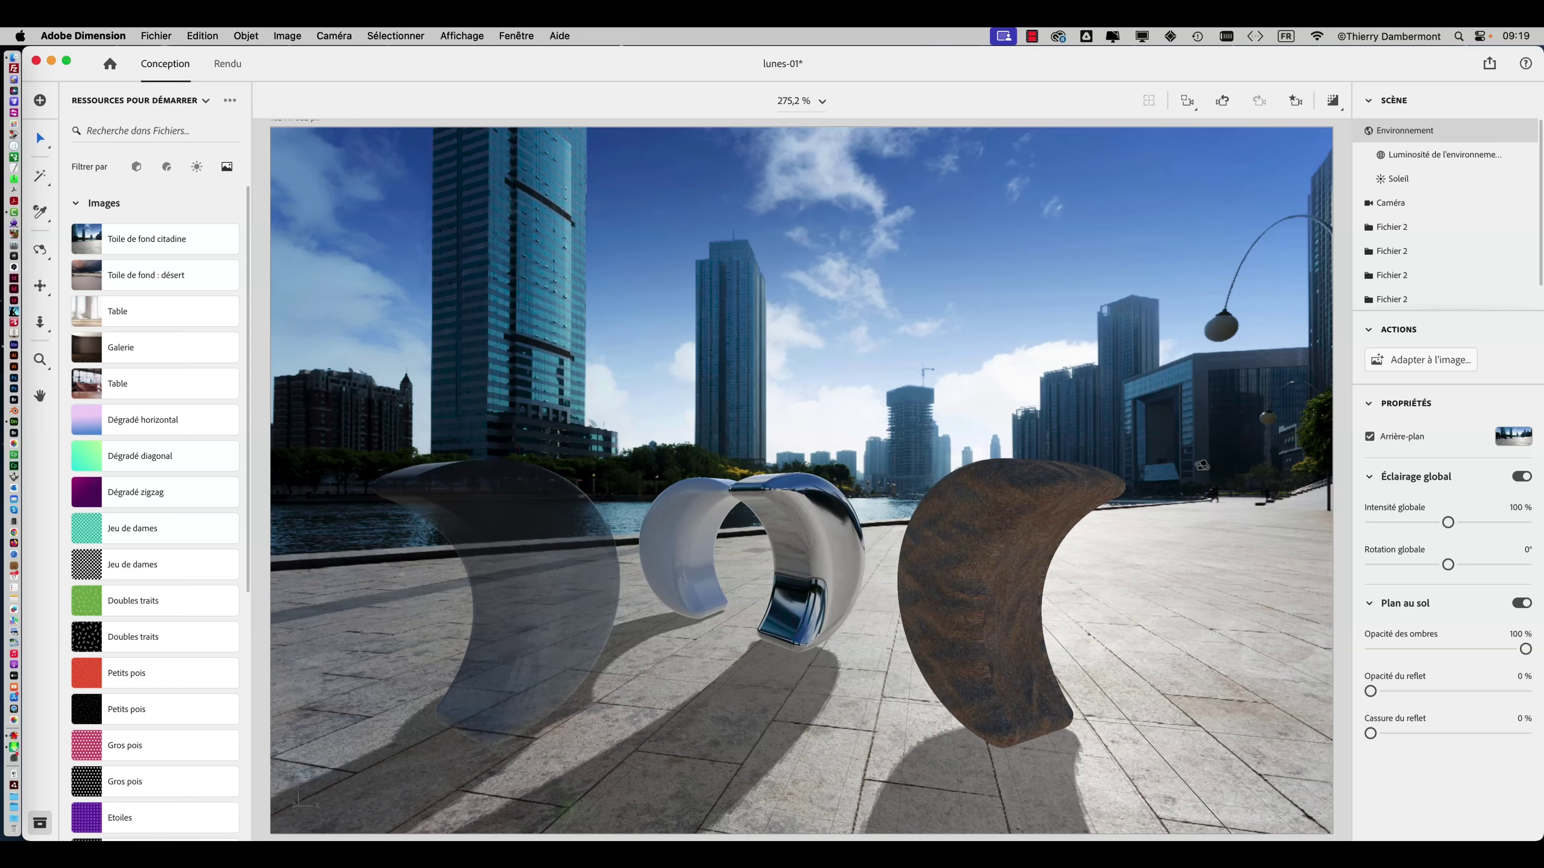
# - Orbit the camera around the moons, undo the camera move, and orbit again to view them from other sides
pyautogui.moveTo(1201, 466); pyautogui.dragTo(1165, 467, button='right')
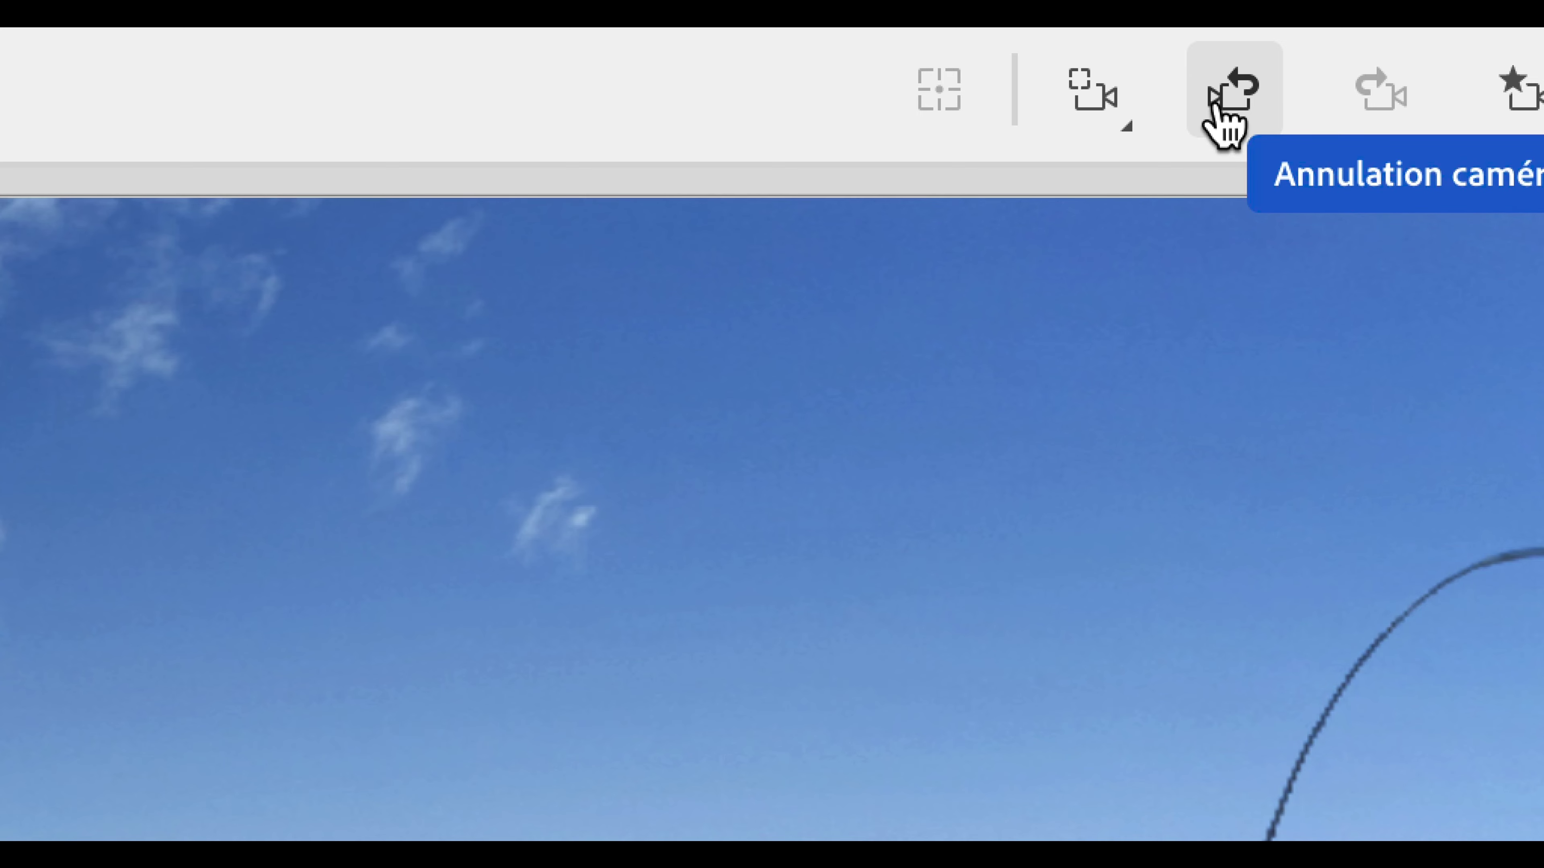
pyautogui.click(1225, 122)
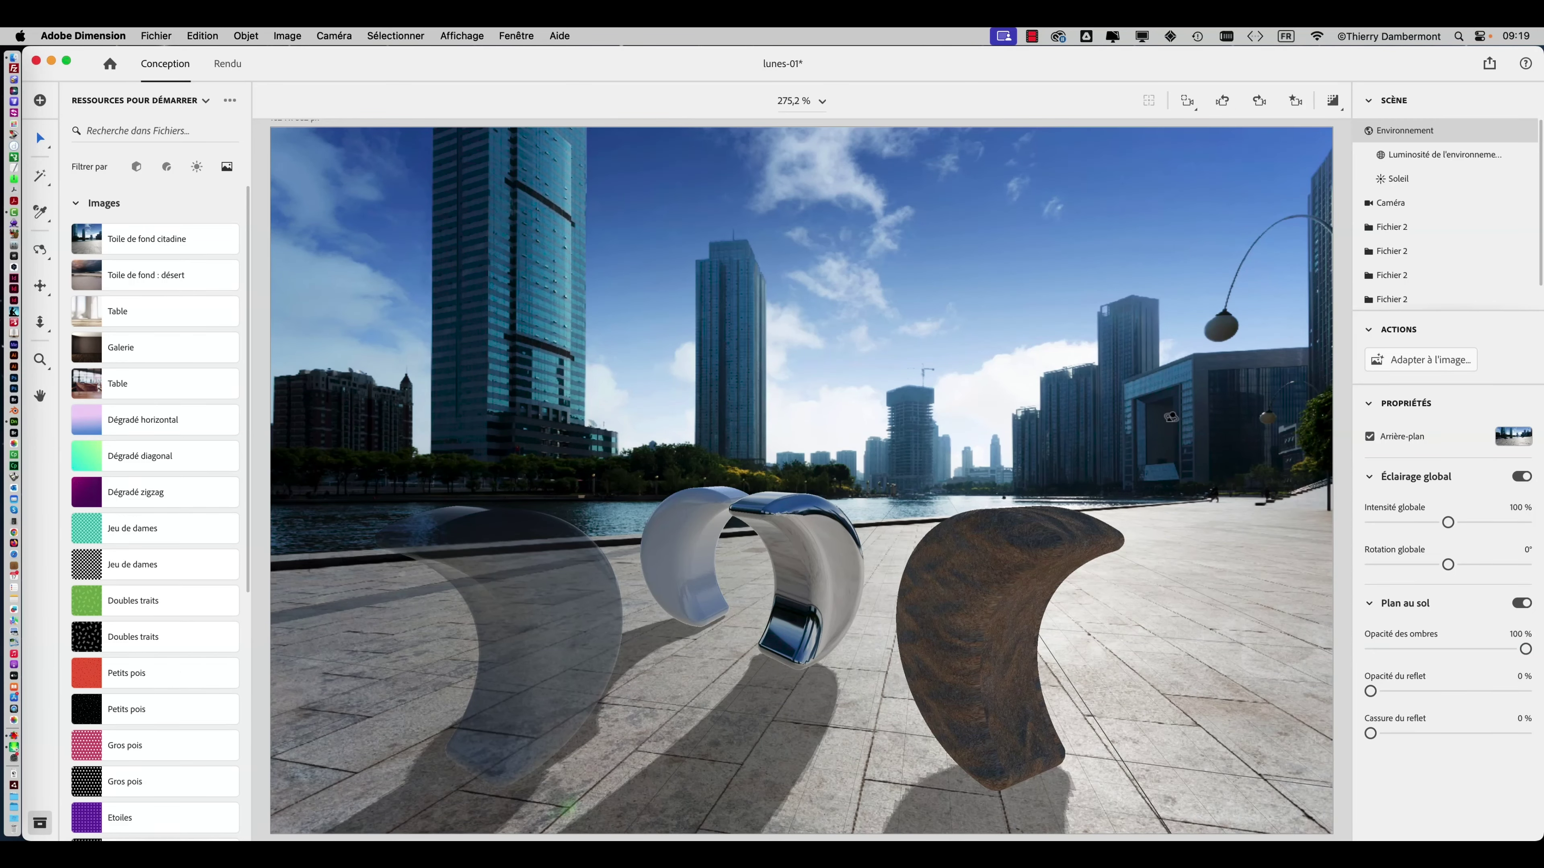
pyautogui.moveTo(1170, 418); pyautogui.dragTo(1223, 422)
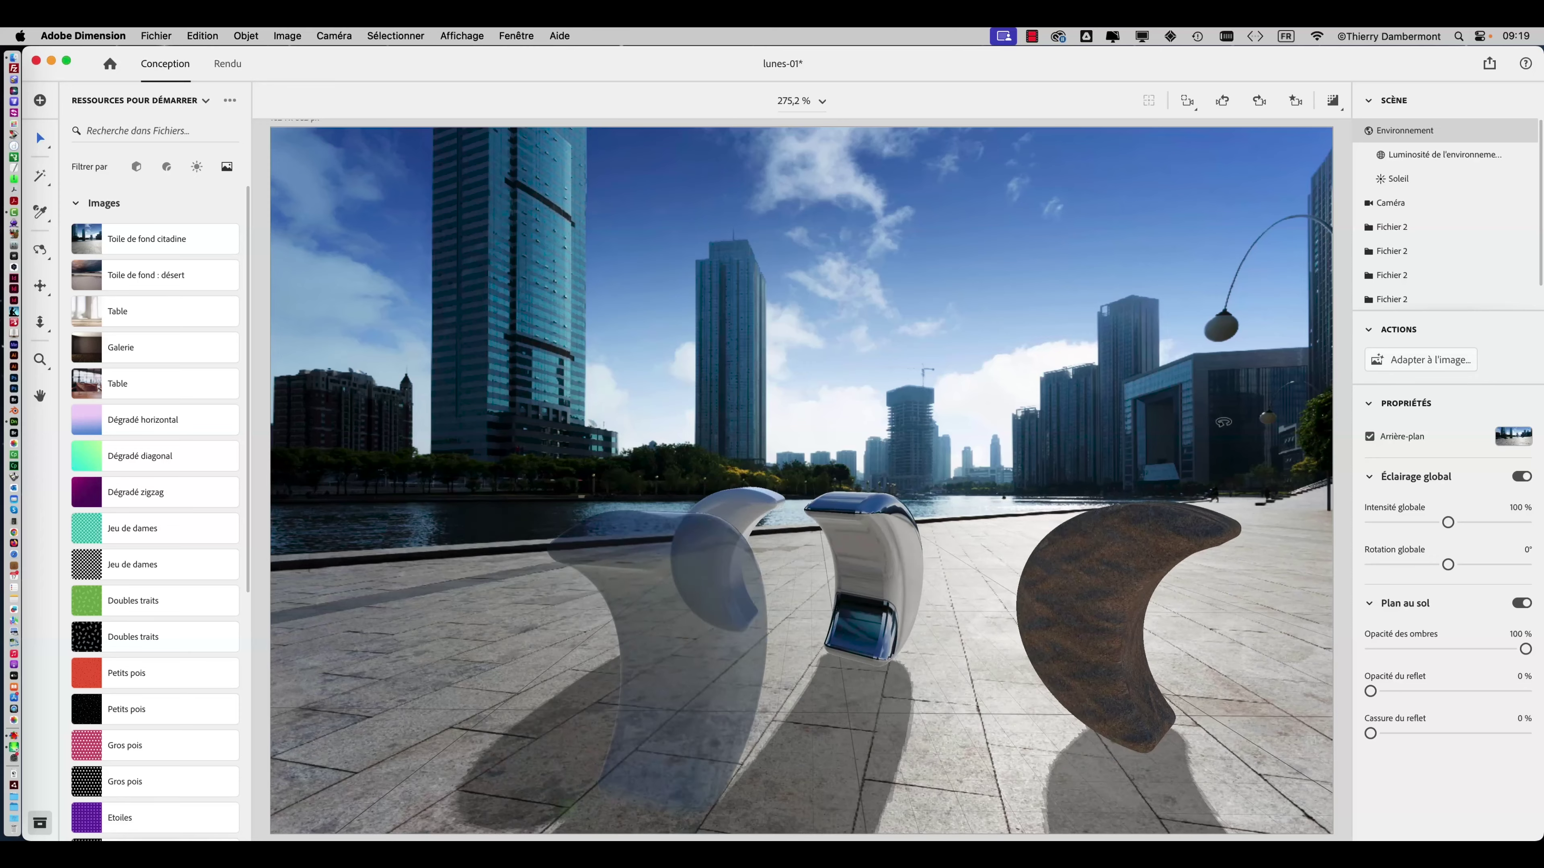
pyautogui.moveTo(718, 429); pyautogui.dragTo(922, 441)
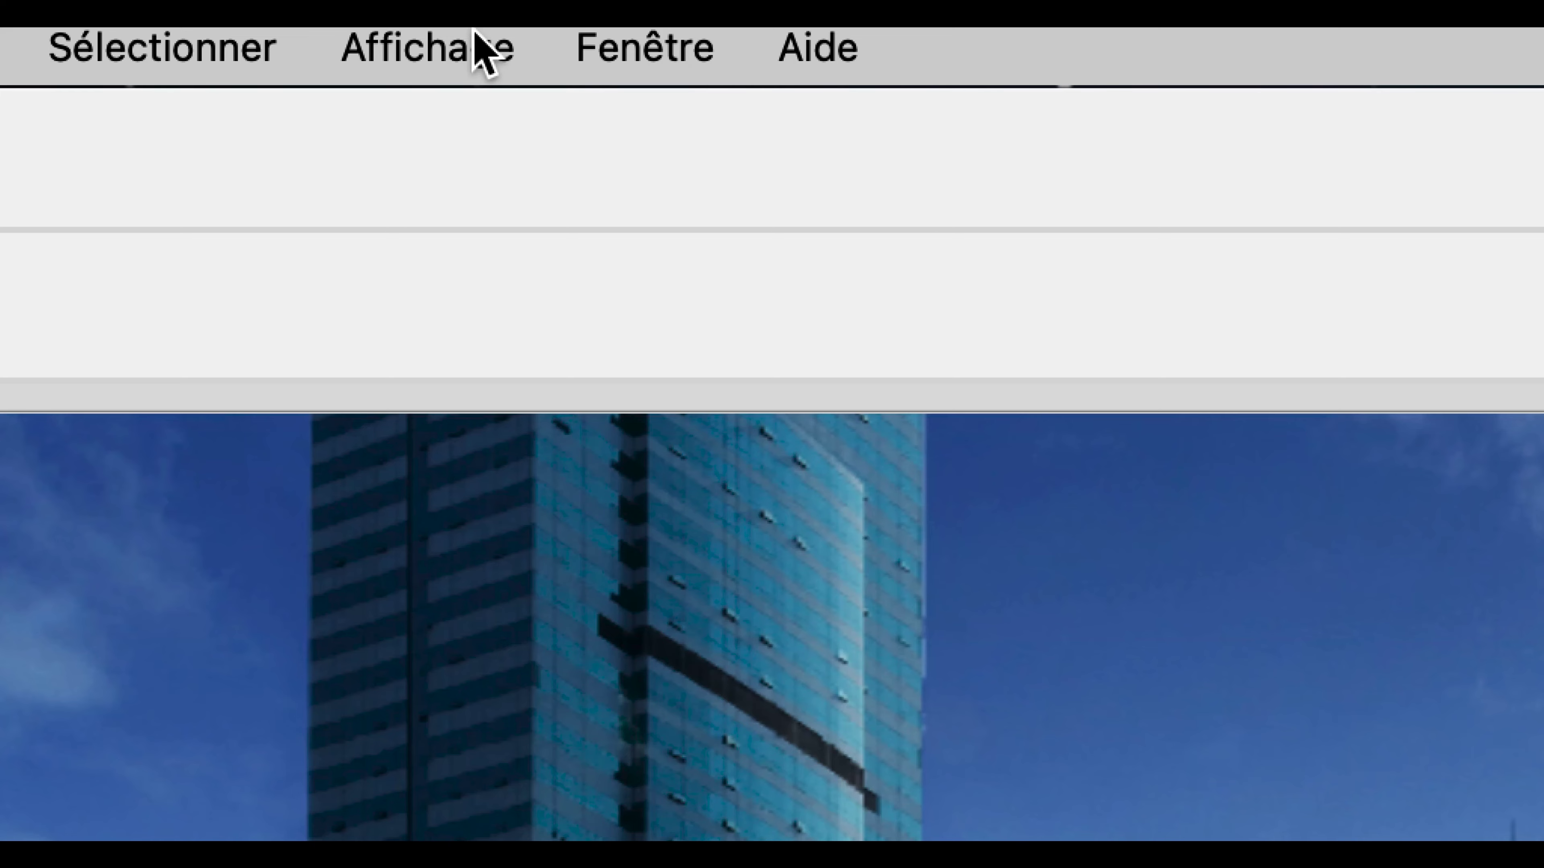
# - Toggle the display of the ground grid
pyautogui.click(474, 36)
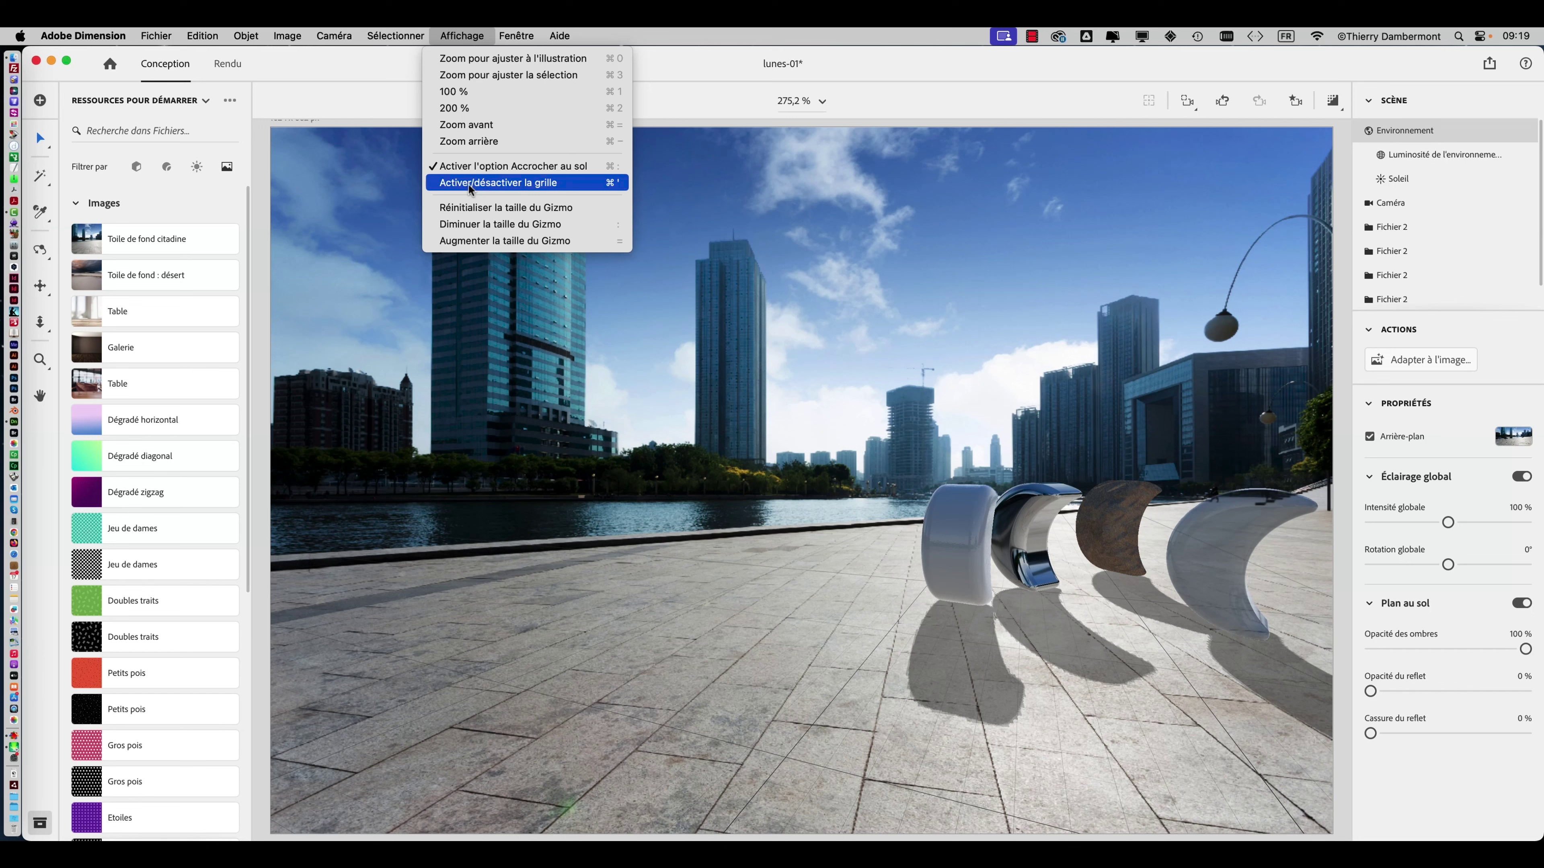
pyautogui.click(468, 184)
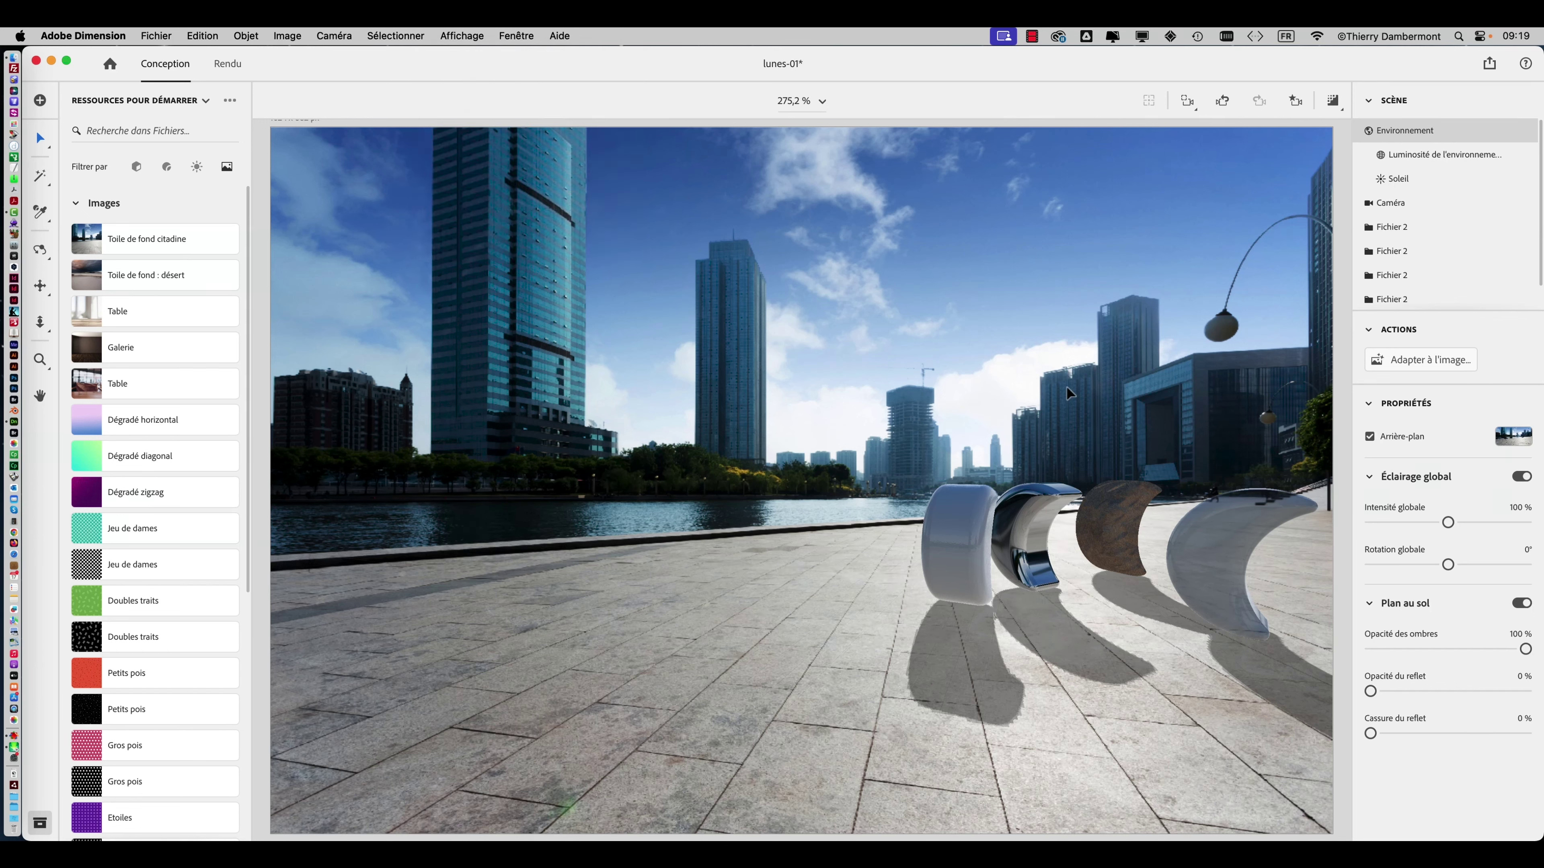
# - Orbit and zoom the camera until the white and chrome moons stand in front on the plaza, with the rendered preview on
pyautogui.moveTo(1066, 386); pyautogui.dragTo(784, 401, button='middle')
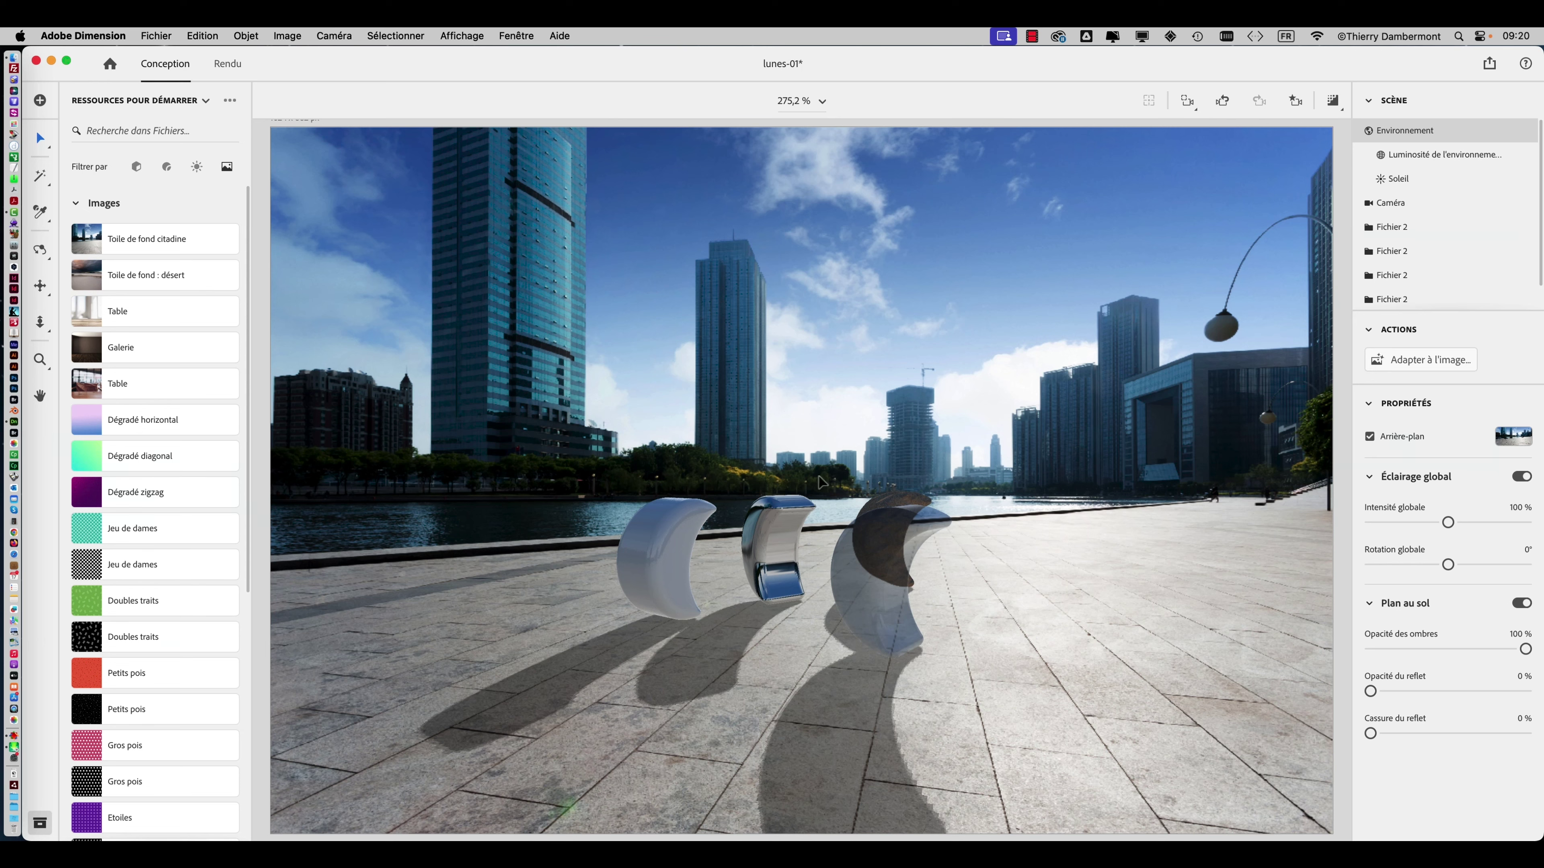
pyautogui.scroll(10, 820, 482)
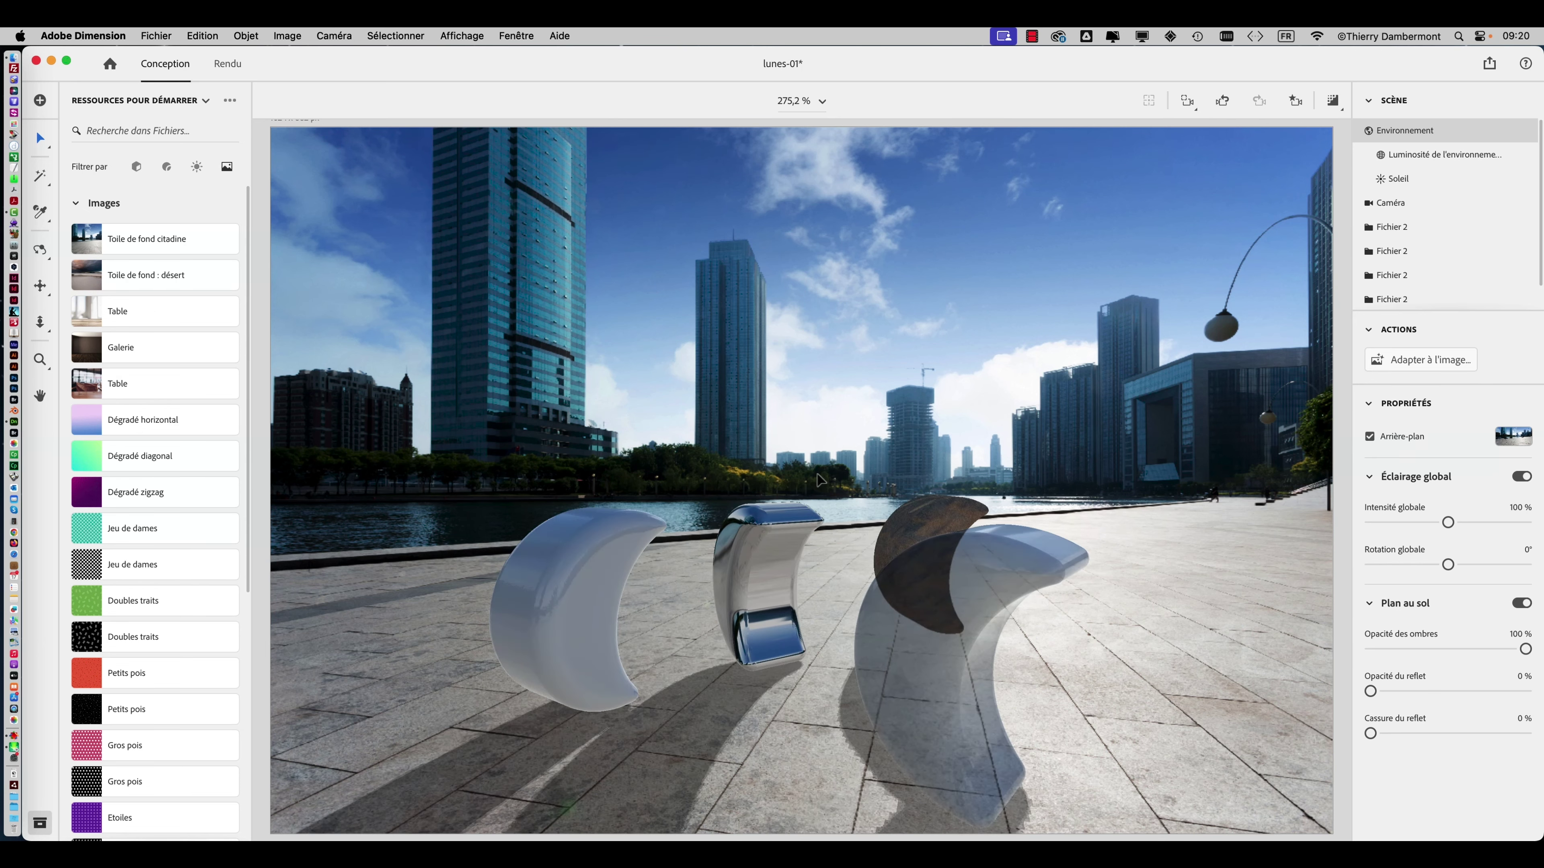
pyautogui.scroll(2, 835, 515)
pyautogui.moveTo(835, 515); pyautogui.dragTo(472, 420, button='middle')
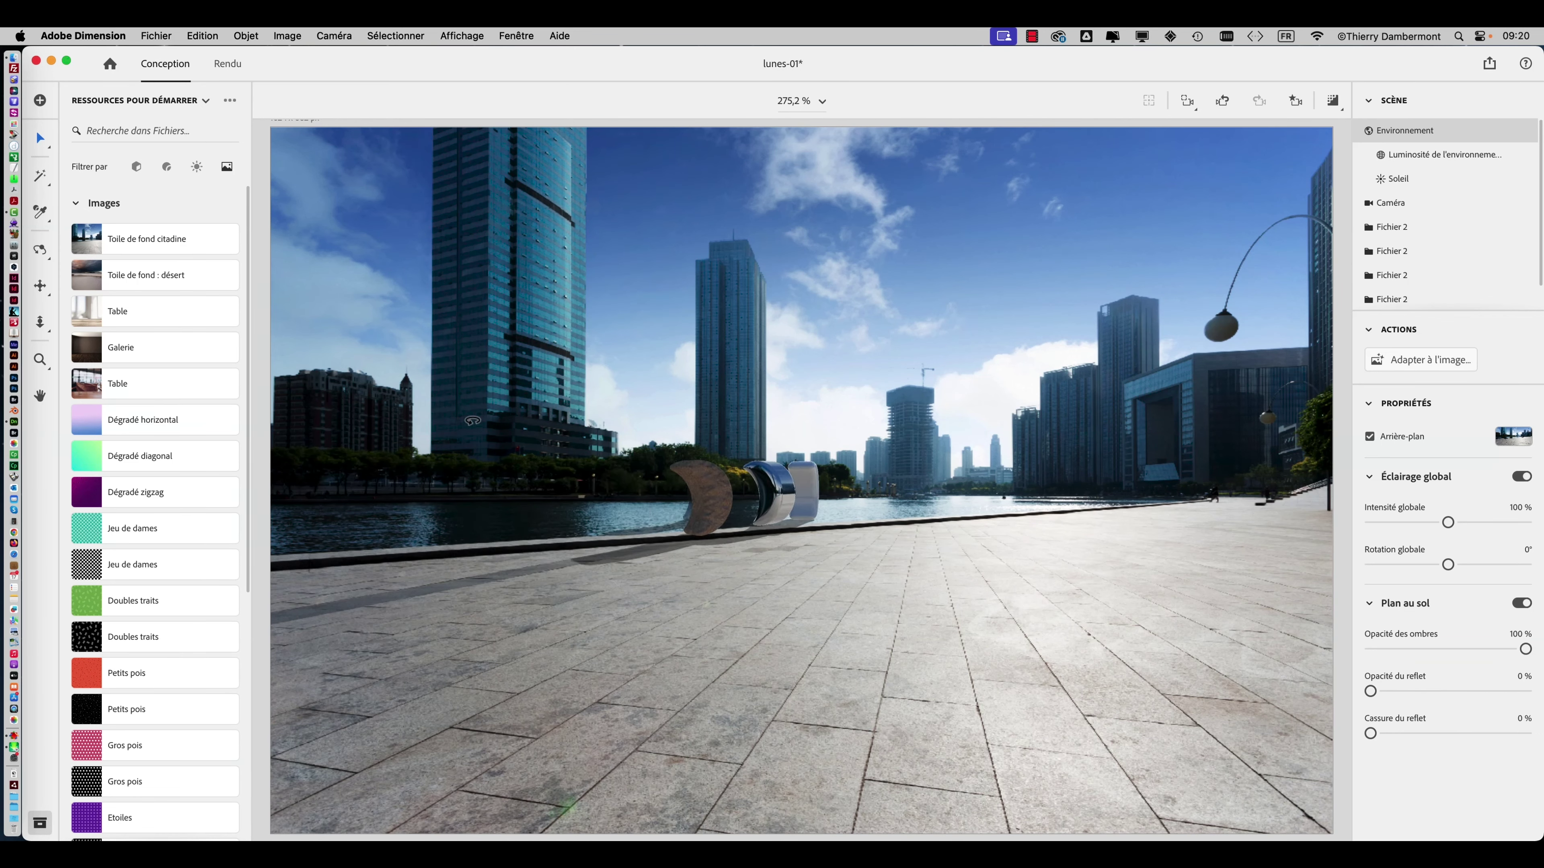
pyautogui.moveTo(702, 458); pyautogui.dragTo(514, 414, button='middle')
pyautogui.scroll(5, 985, 499)
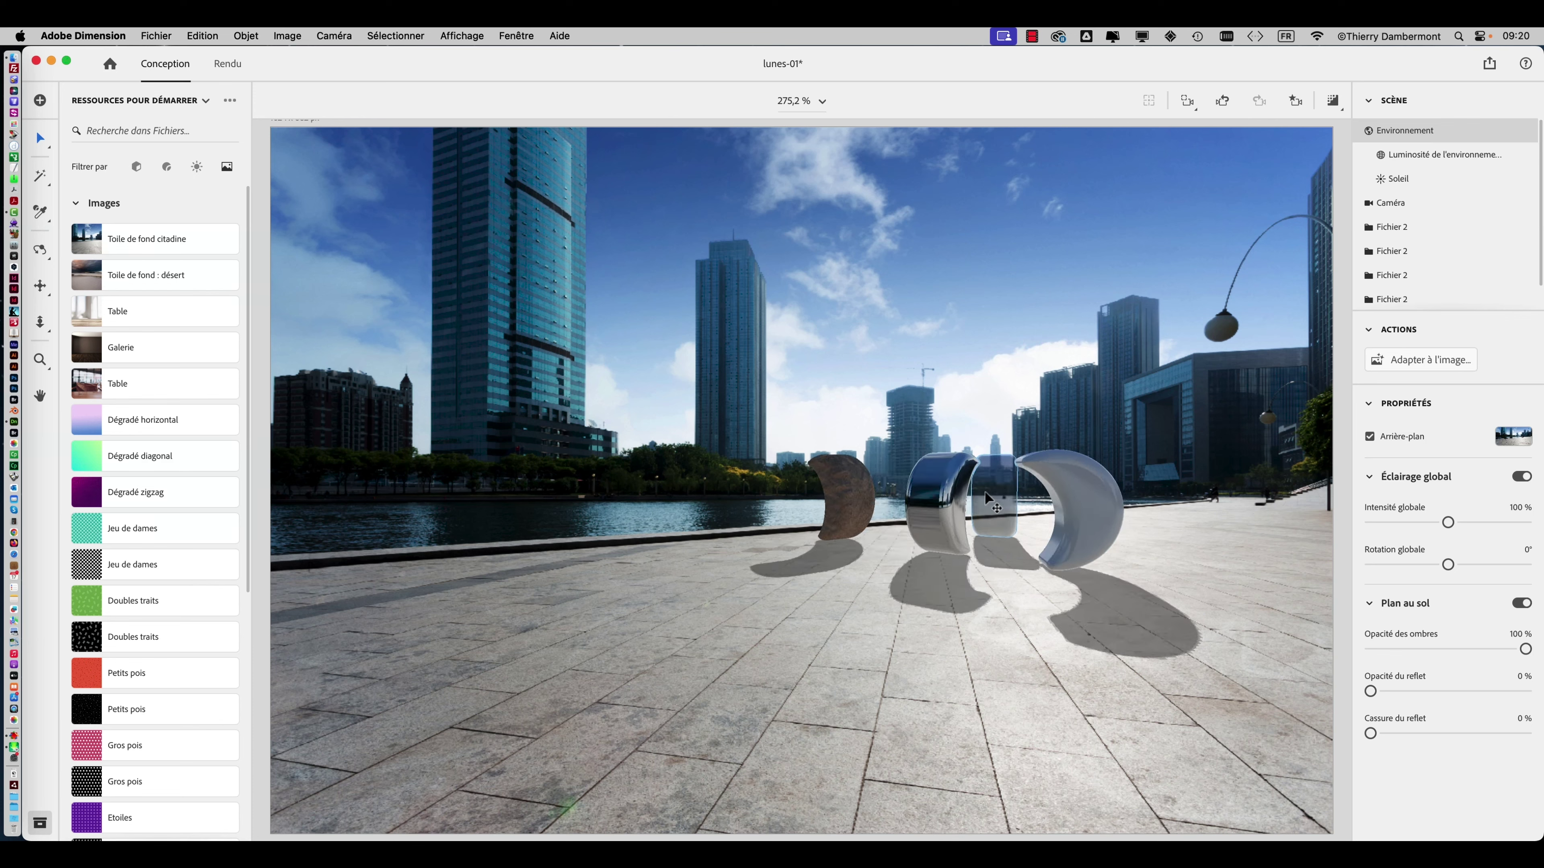
pyautogui.scroll(5, 986, 499)
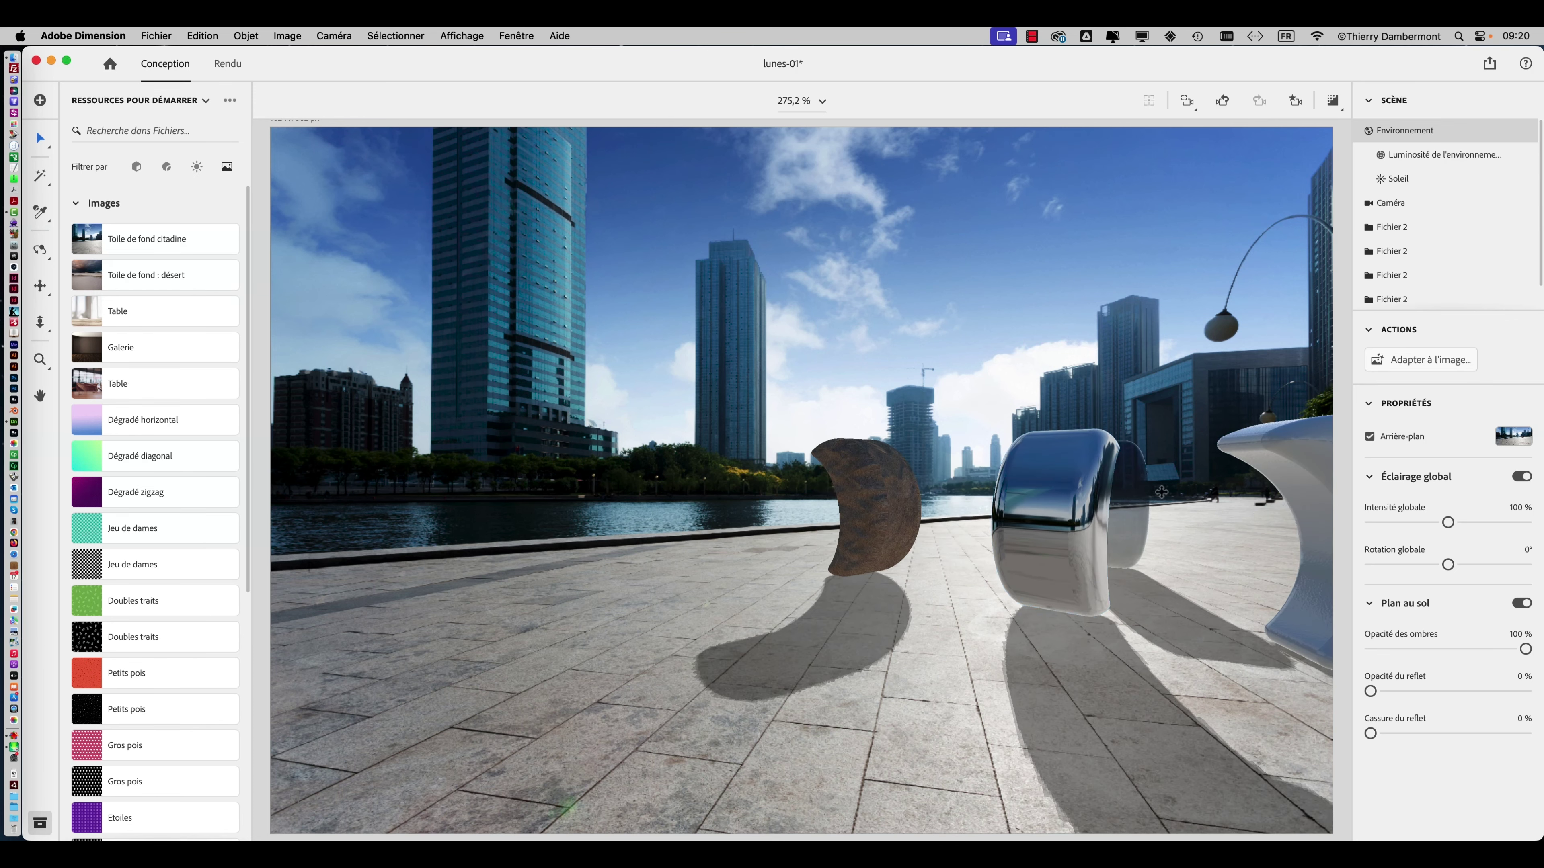
pyautogui.scroll(-5, 1161, 491)
pyautogui.moveTo(1034, 505); pyautogui.dragTo(890, 513, button='middle')
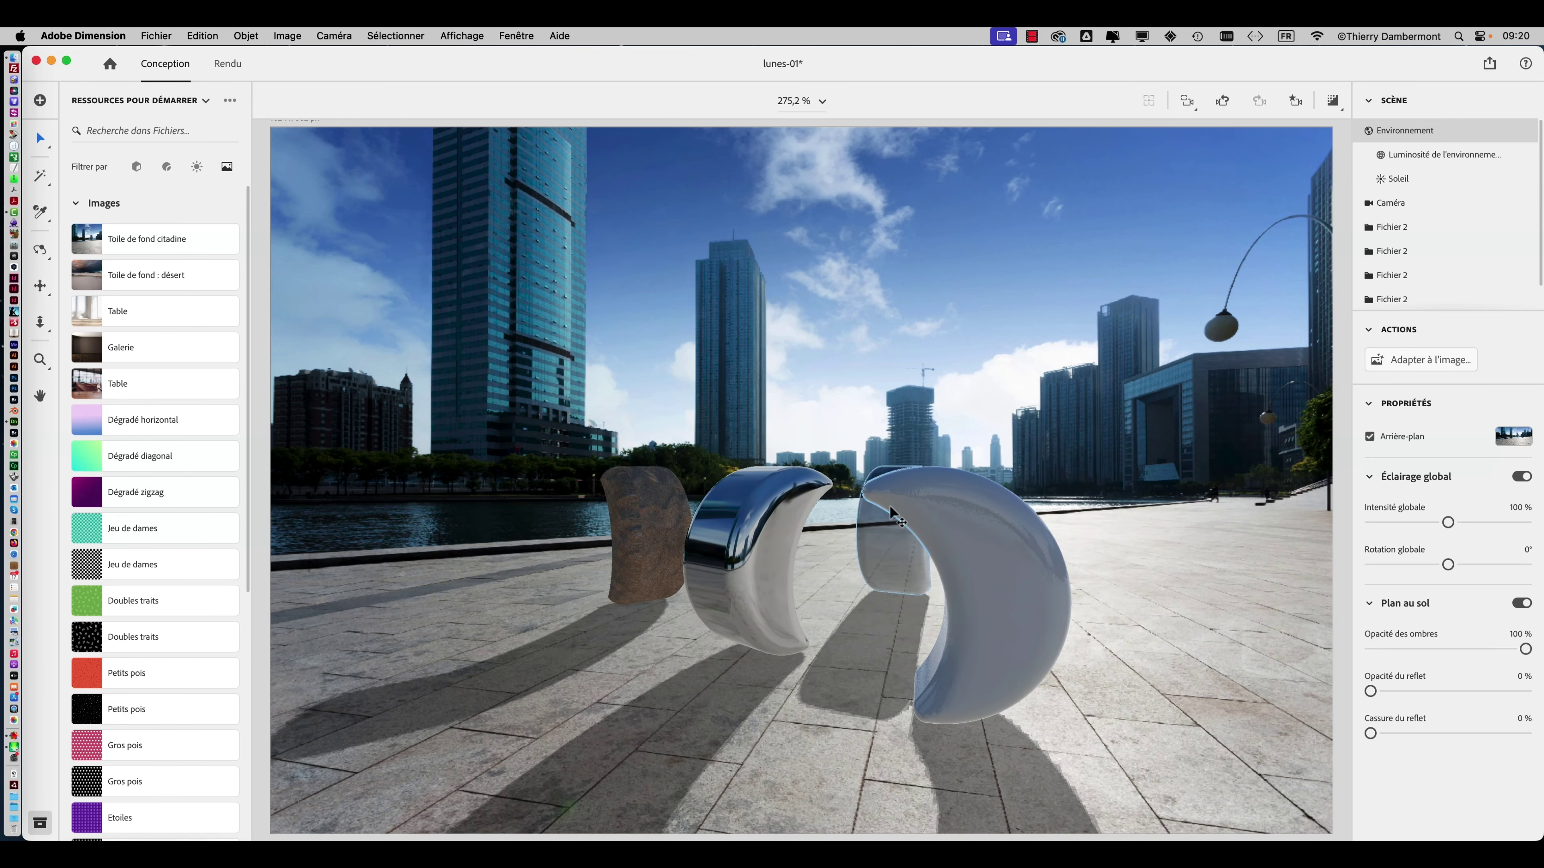
pyautogui.moveTo(1101, 474)
pyautogui.mouseDown(button='middle')
pyautogui.moveTo(1070, 481)
pyautogui.moveTo(1110, 490)
pyautogui.mouseUp(button='middle')
pyautogui.press('super+z')
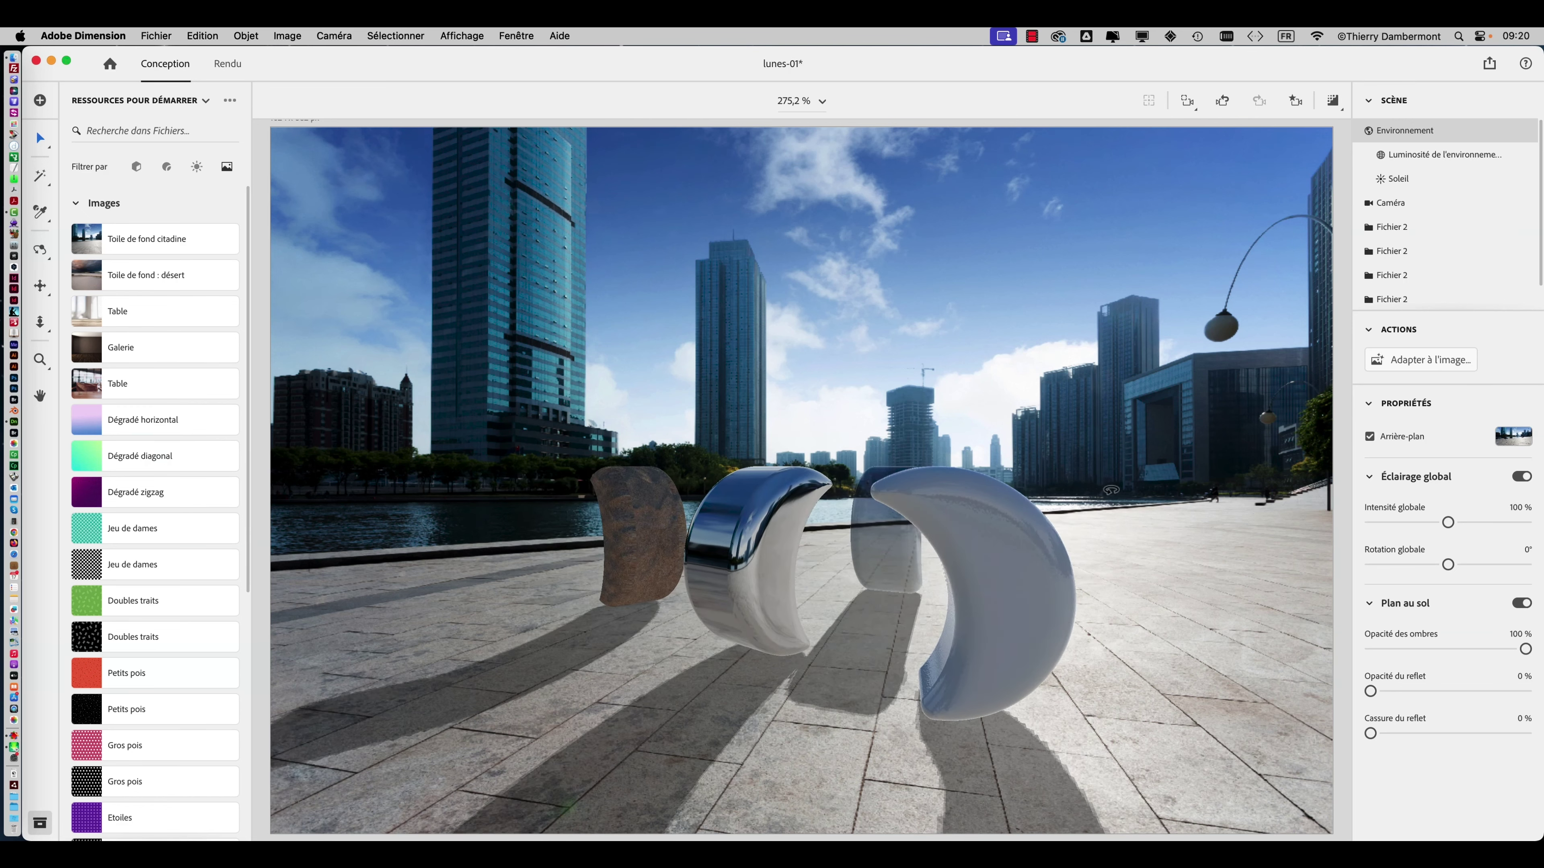
pyautogui.click(1336, 105)
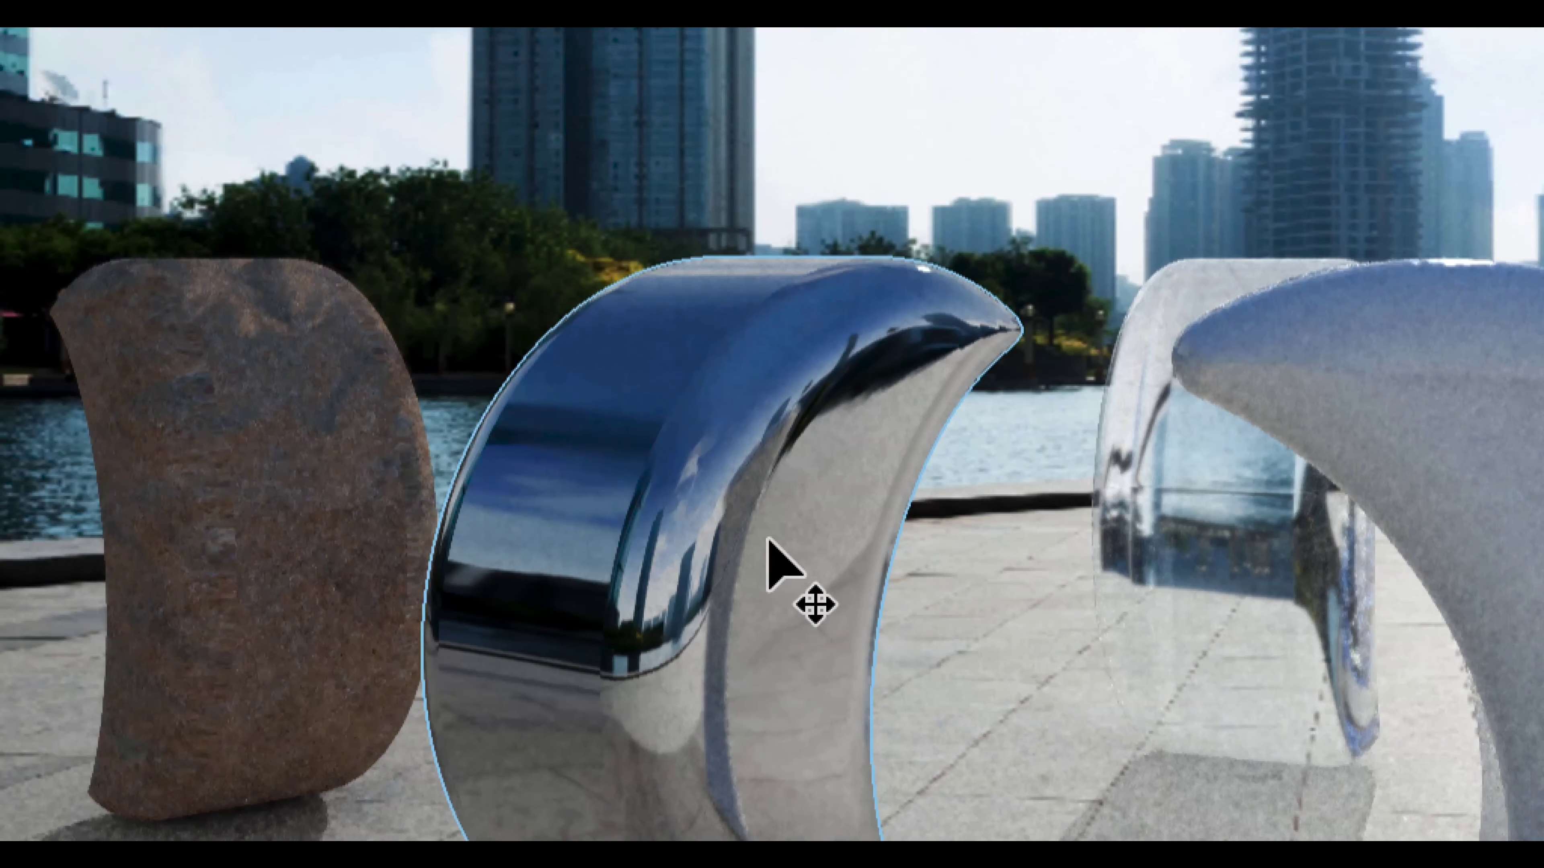
# - Rotate the chrome moon around its Y axis to 119°
pyautogui.click(766, 548)
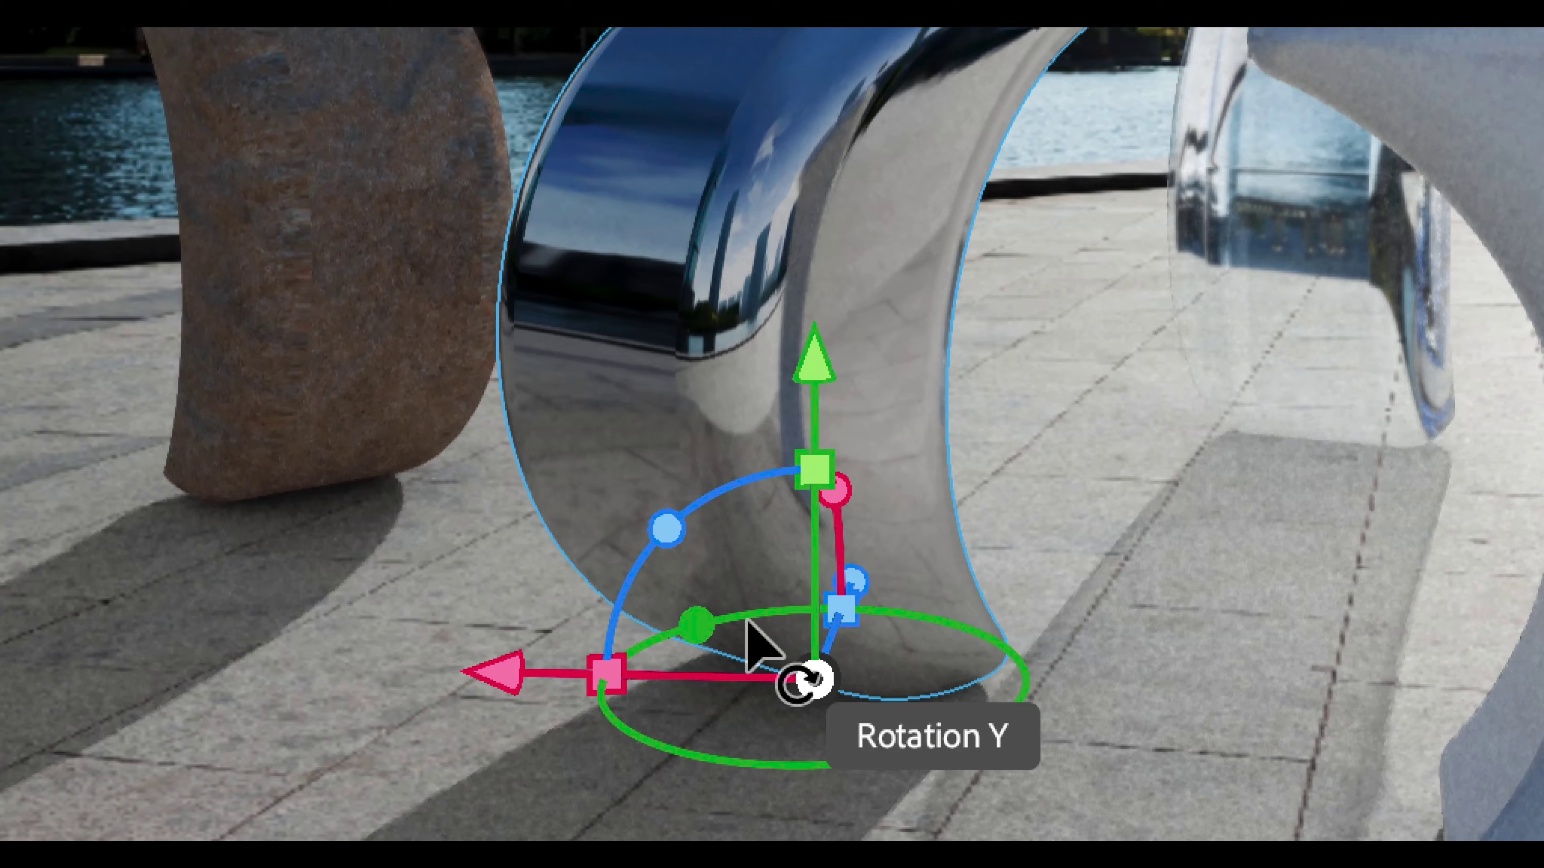
pyautogui.moveTo(747, 620); pyautogui.dragTo(1054, 621)
pyautogui.moveTo(822, 620); pyautogui.dragTo(824, 620)
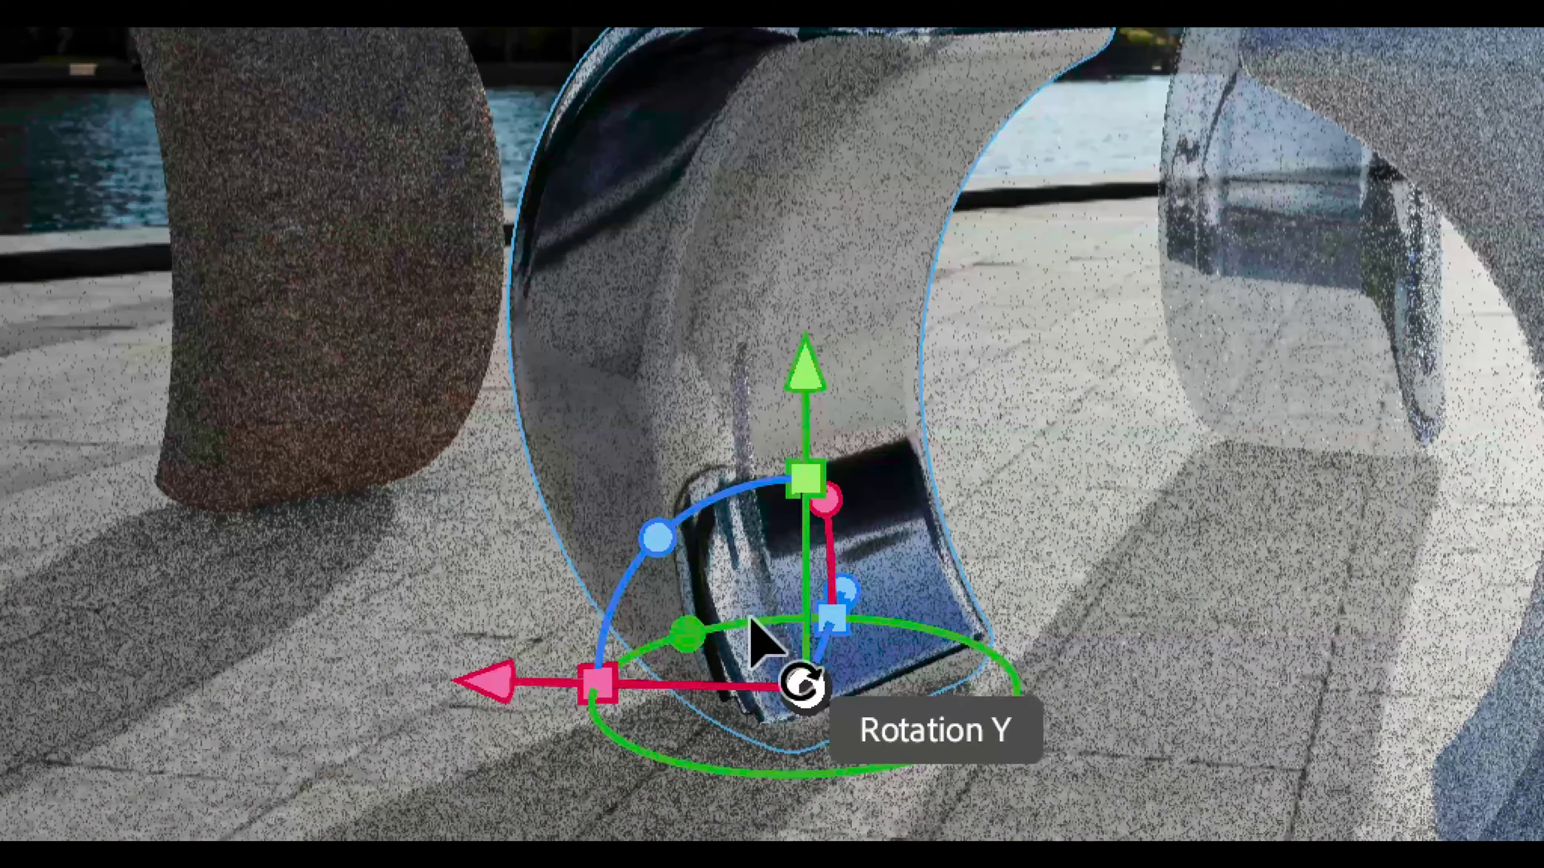
pyautogui.moveTo(465, 609); pyautogui.dragTo(518, 608)
pyautogui.moveTo(761, 617)
pyautogui.mouseDown()
pyautogui.moveTo(809, 620)
pyautogui.moveTo(764, 616)
pyautogui.mouseUp()
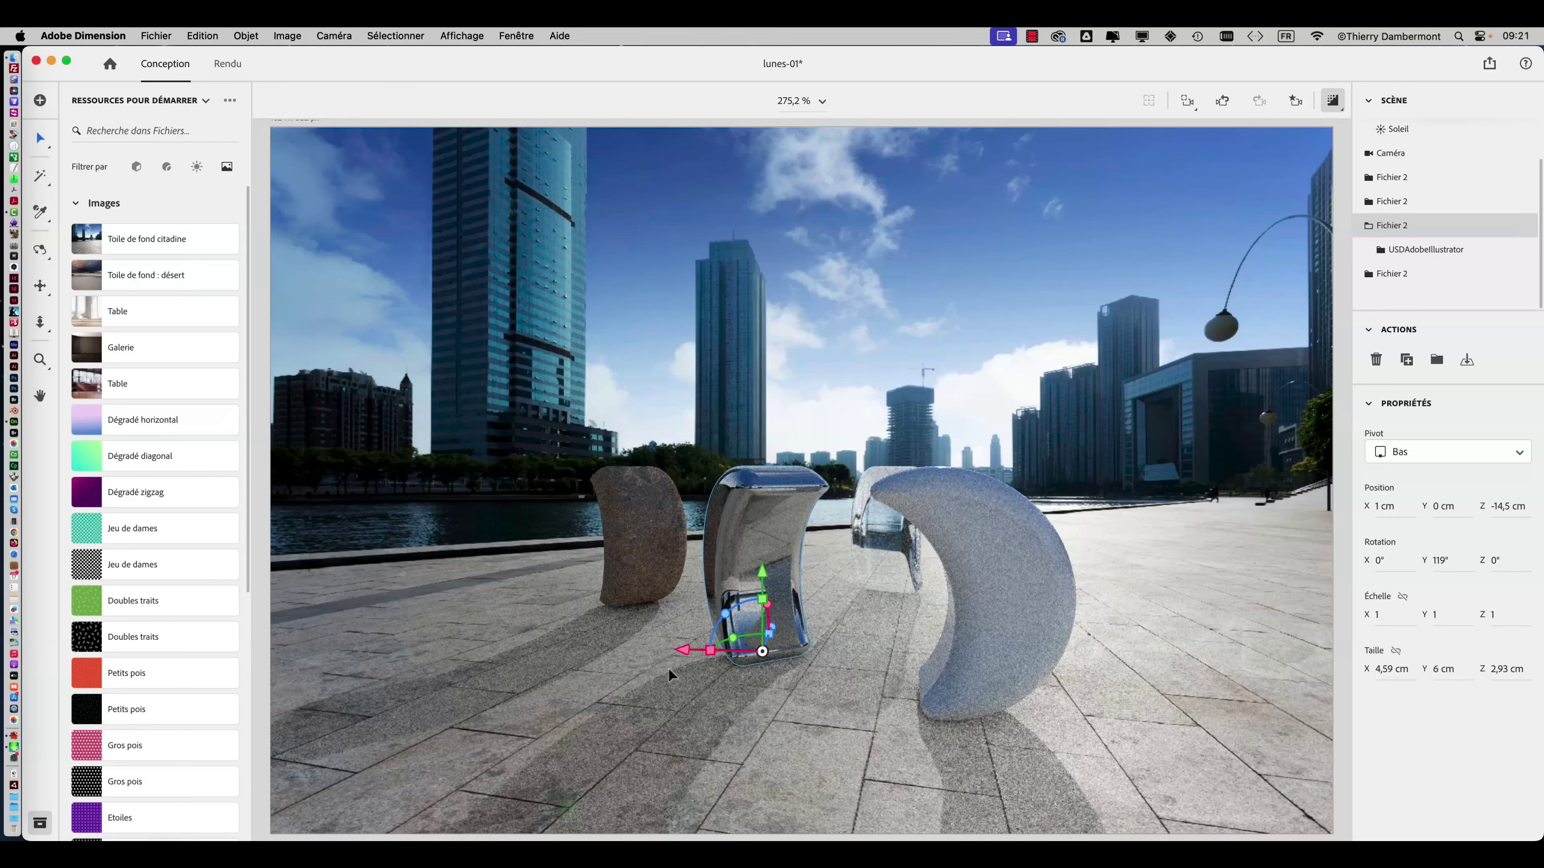
pyautogui.click(586, 650)
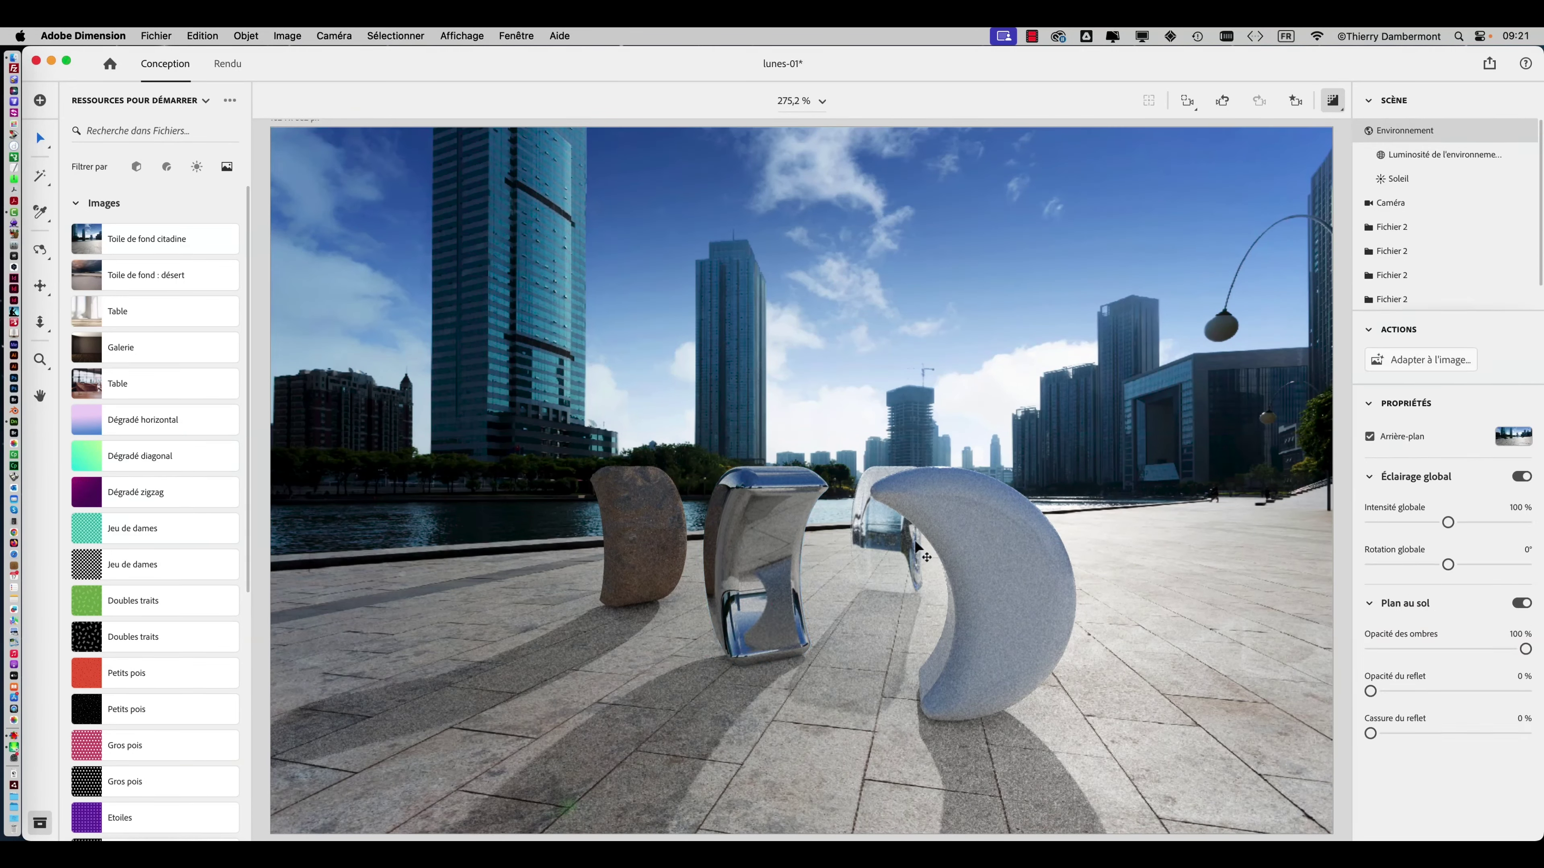
# - Move the glass moon along the ground to the open plaza area beside the brown moon, at about X 8,6 cm and Z -17 cm
pyautogui.click(904, 551)
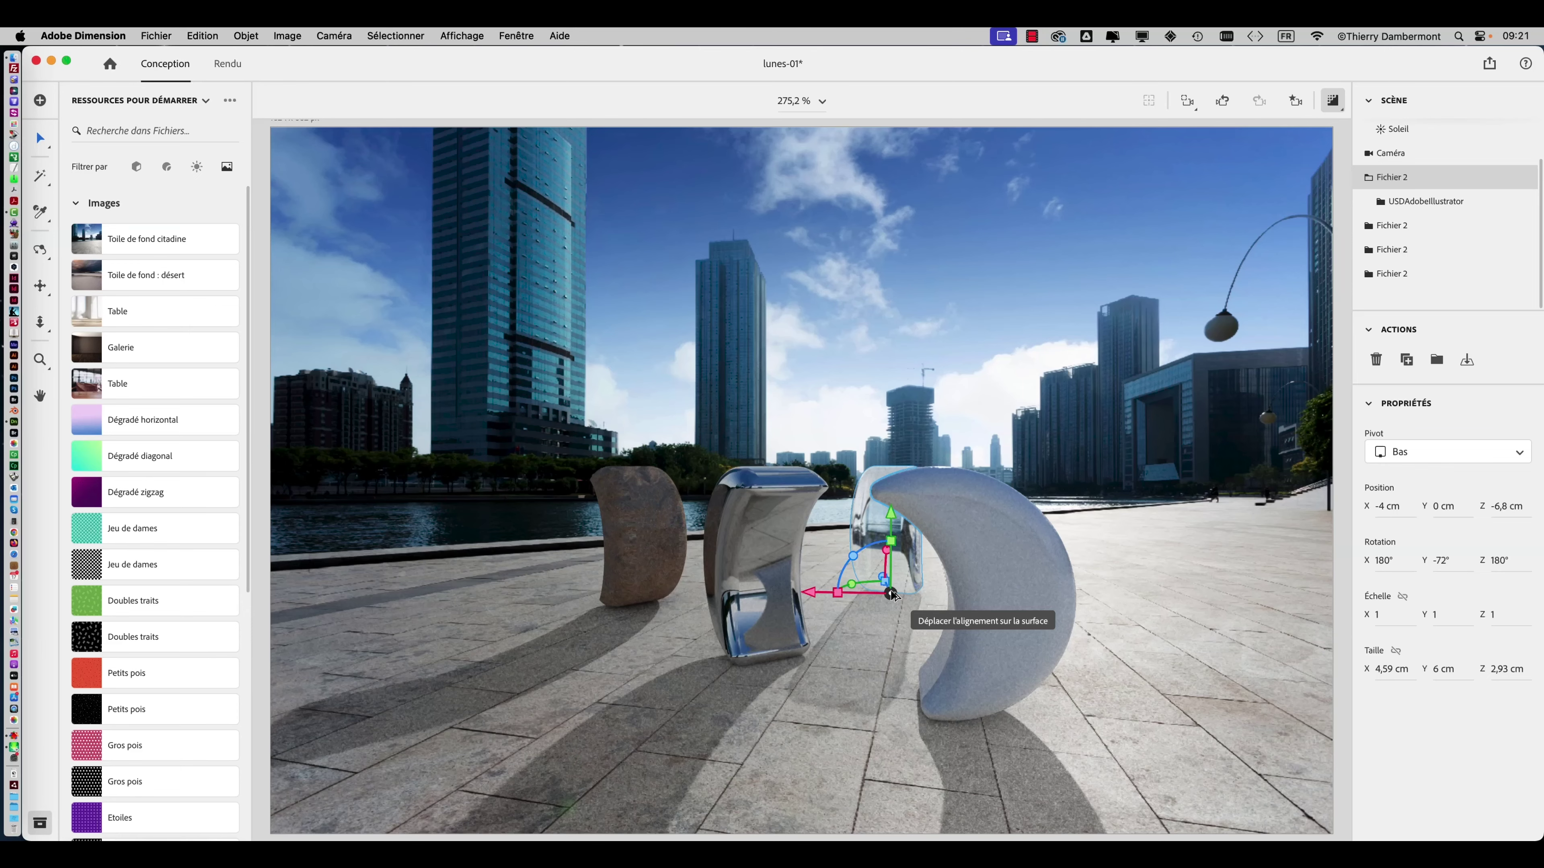
pyautogui.moveTo(891, 595); pyautogui.dragTo(489, 682)
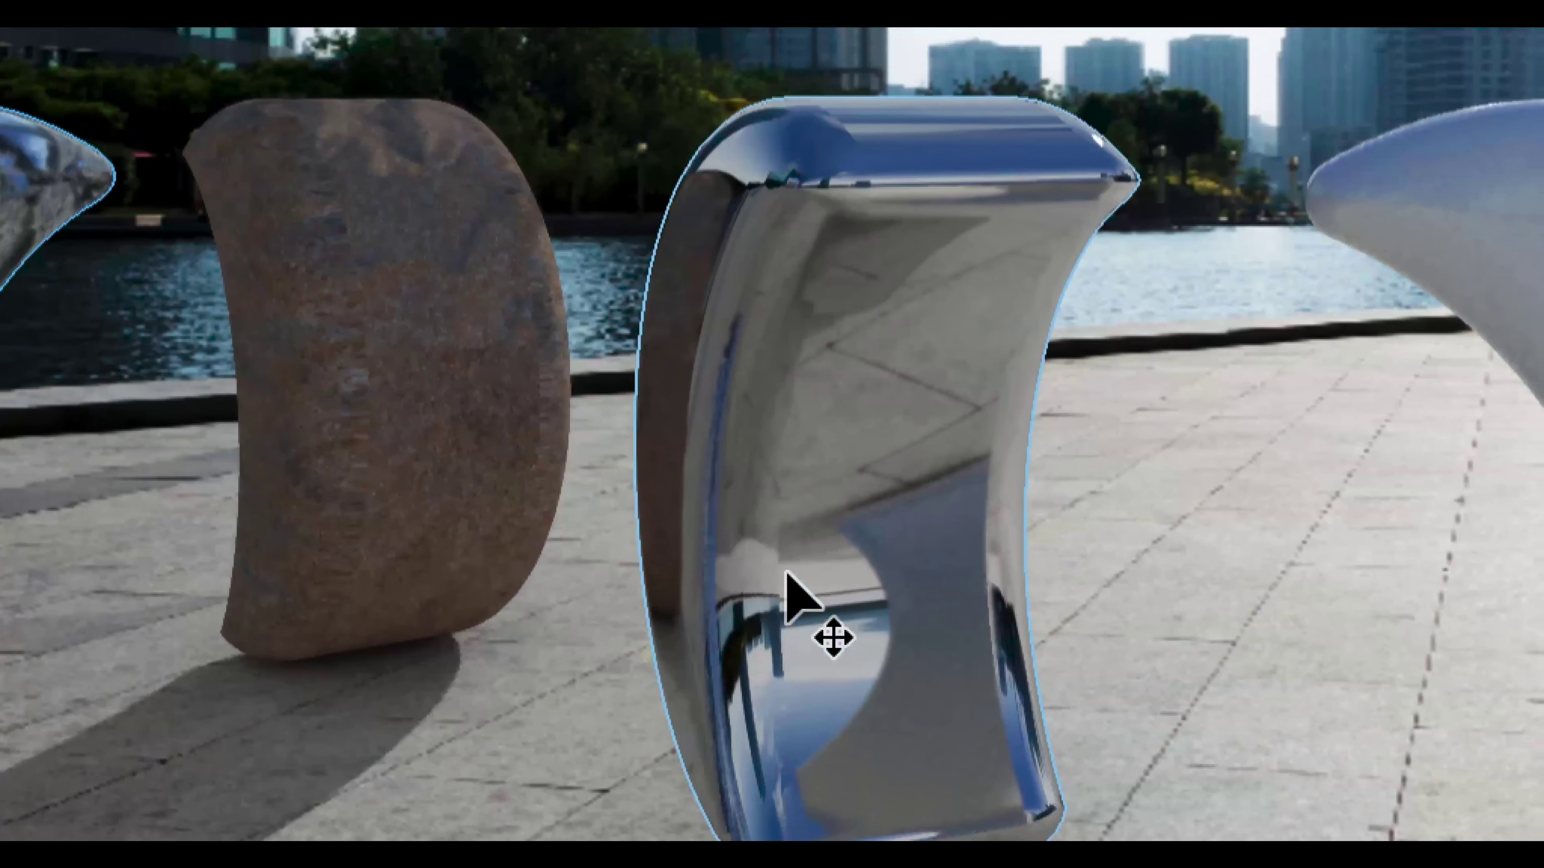
pyautogui.click(227, 754)
# - Bring the chrome moon closer to the camera, at about X 0,9 cm and Z -19,5 cm, rotated to -151° around Y
pyautogui.moveTo(790, 566); pyautogui.dragTo(775, 623, button='middle')
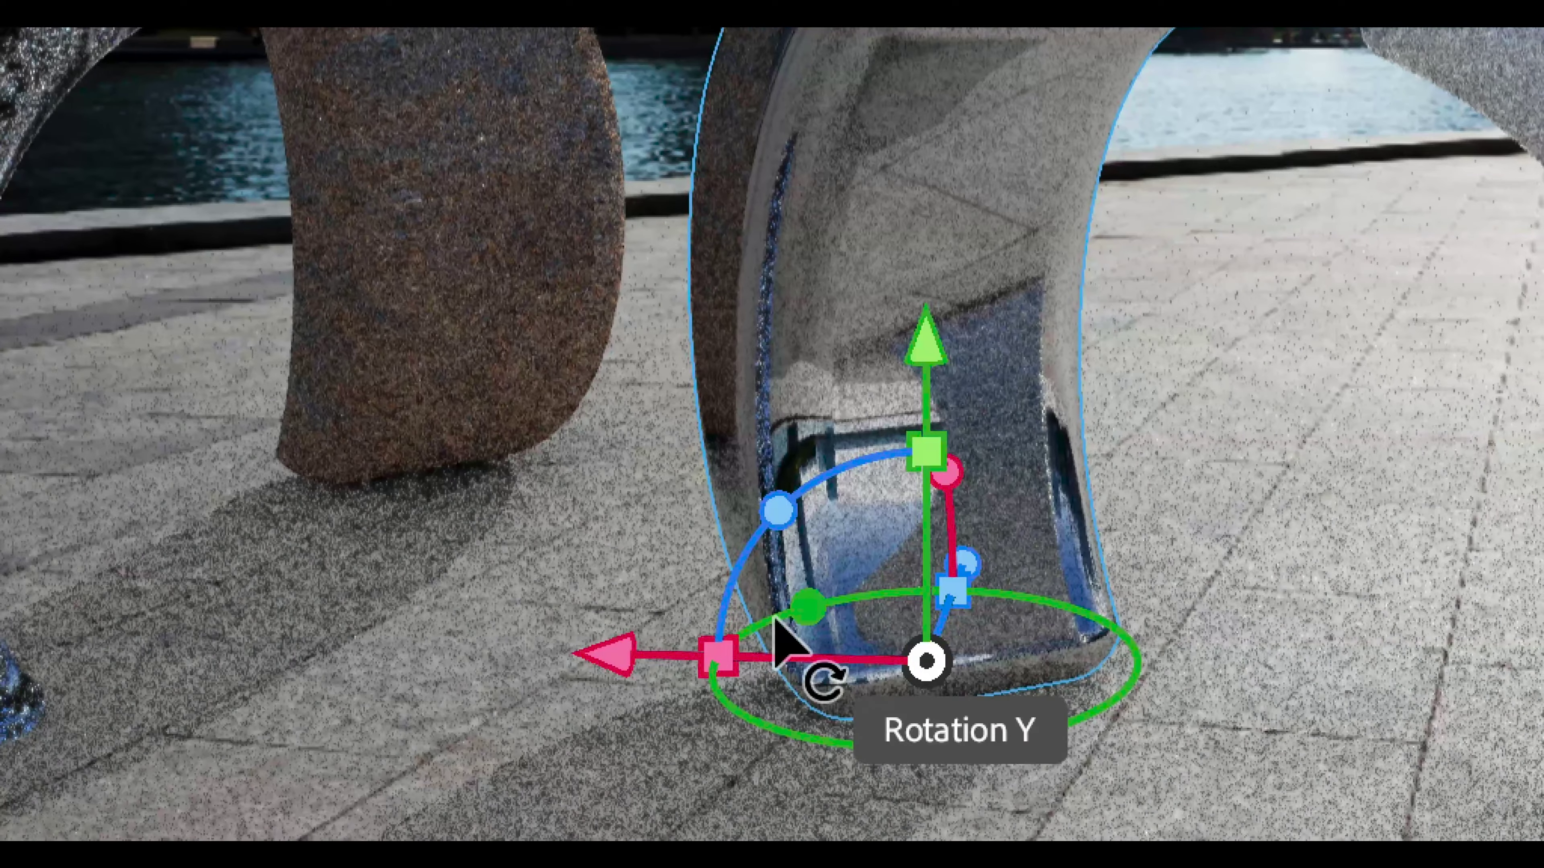
pyautogui.moveTo(776, 621); pyautogui.dragTo(734, 644)
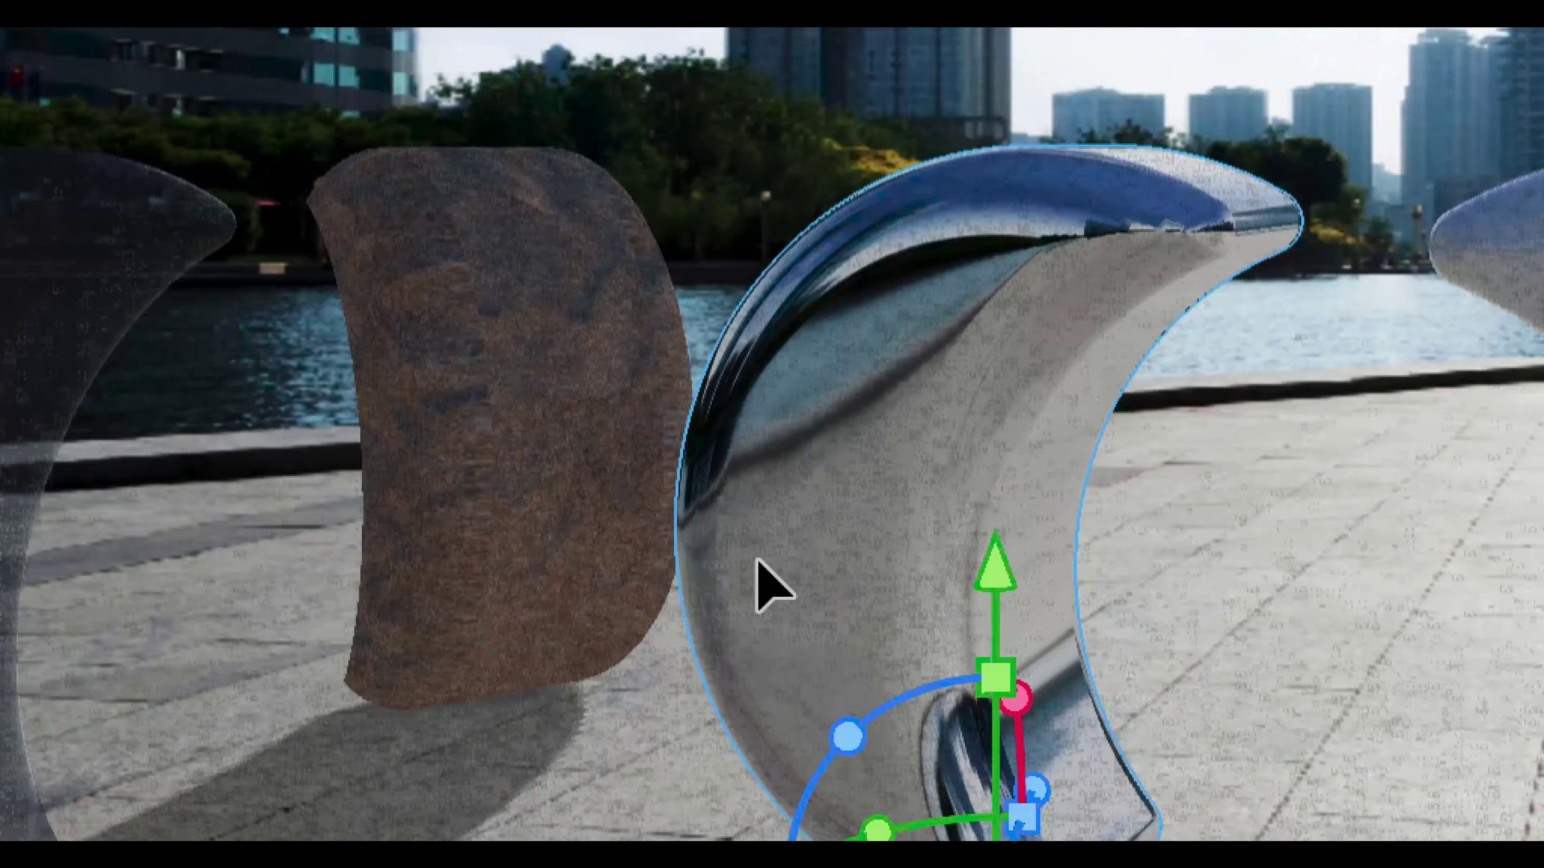
pyautogui.moveTo(765, 586); pyautogui.dragTo(756, 527, button='middle')
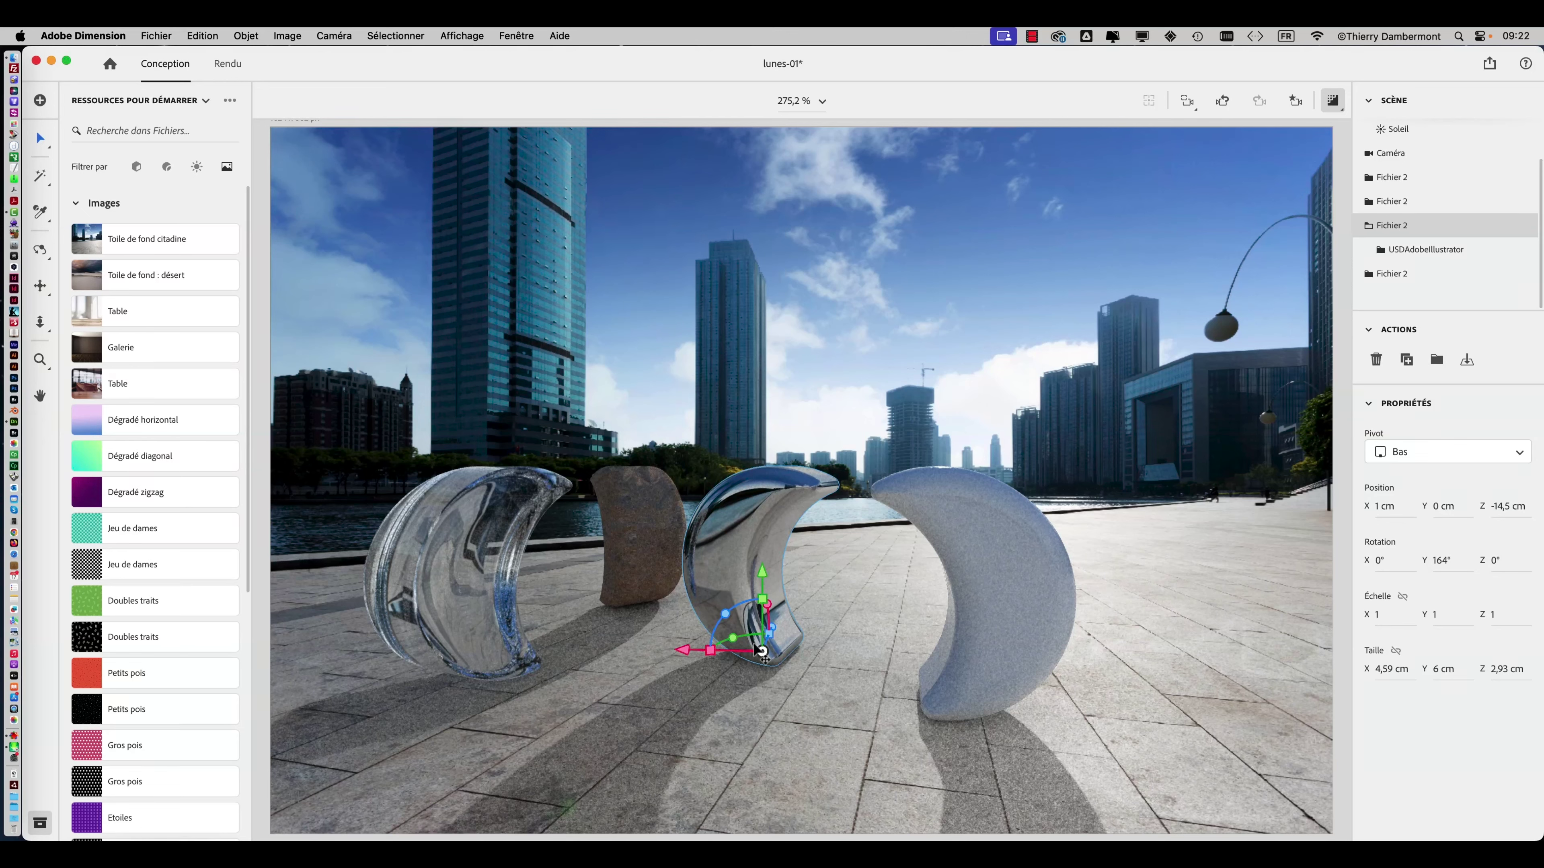
pyautogui.moveTo(762, 652); pyautogui.dragTo(738, 736)
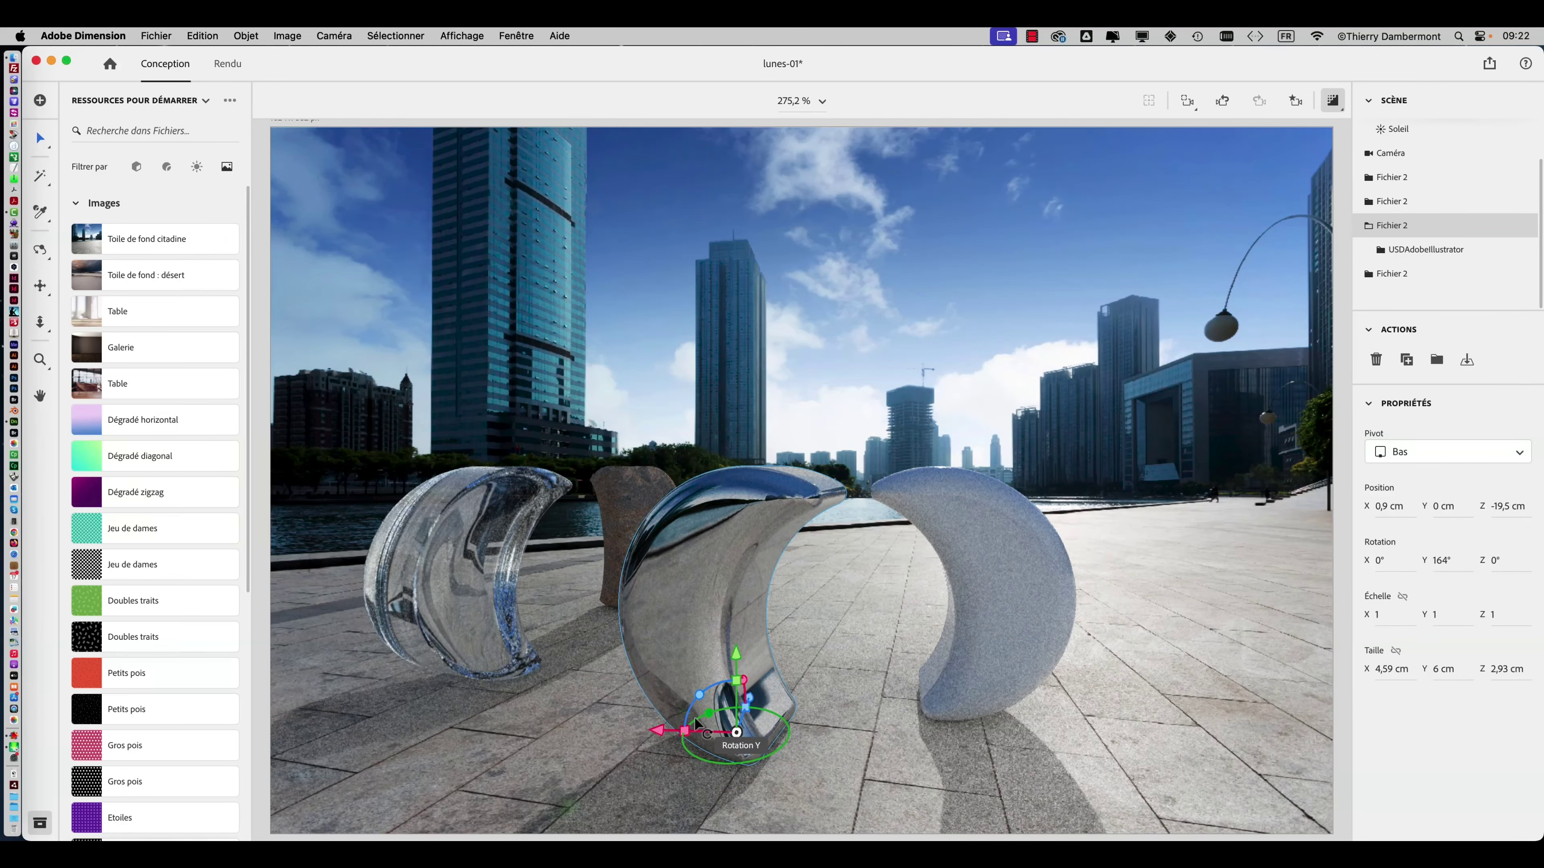
pyautogui.moveTo(696, 718); pyautogui.dragTo(629, 741)
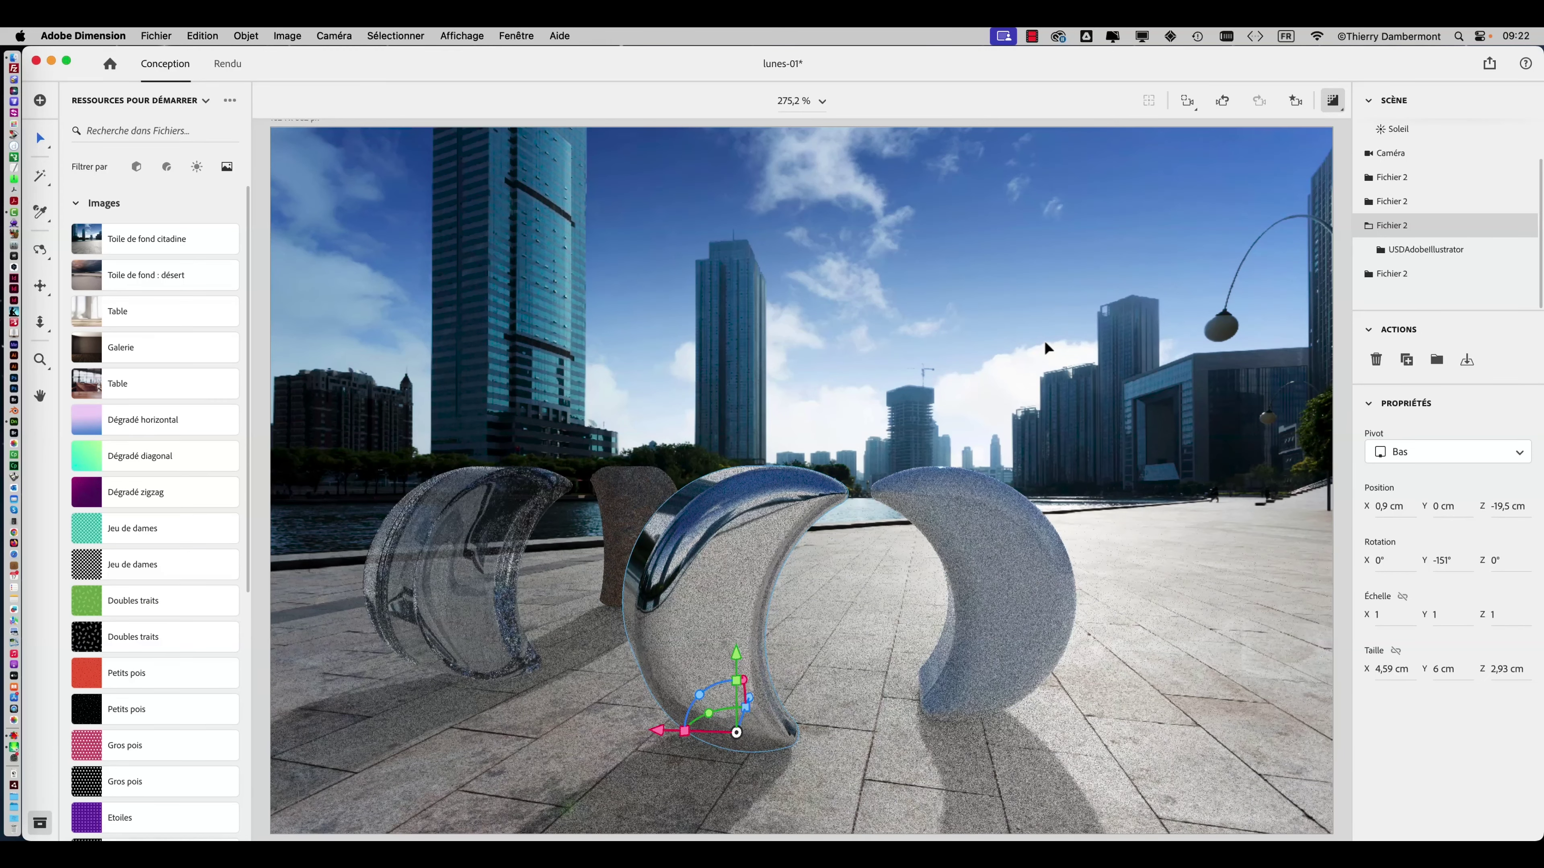
# - Rotate the glass moon around its vertical axis to a Y rotation of 177°
pyautogui.click(489, 620)
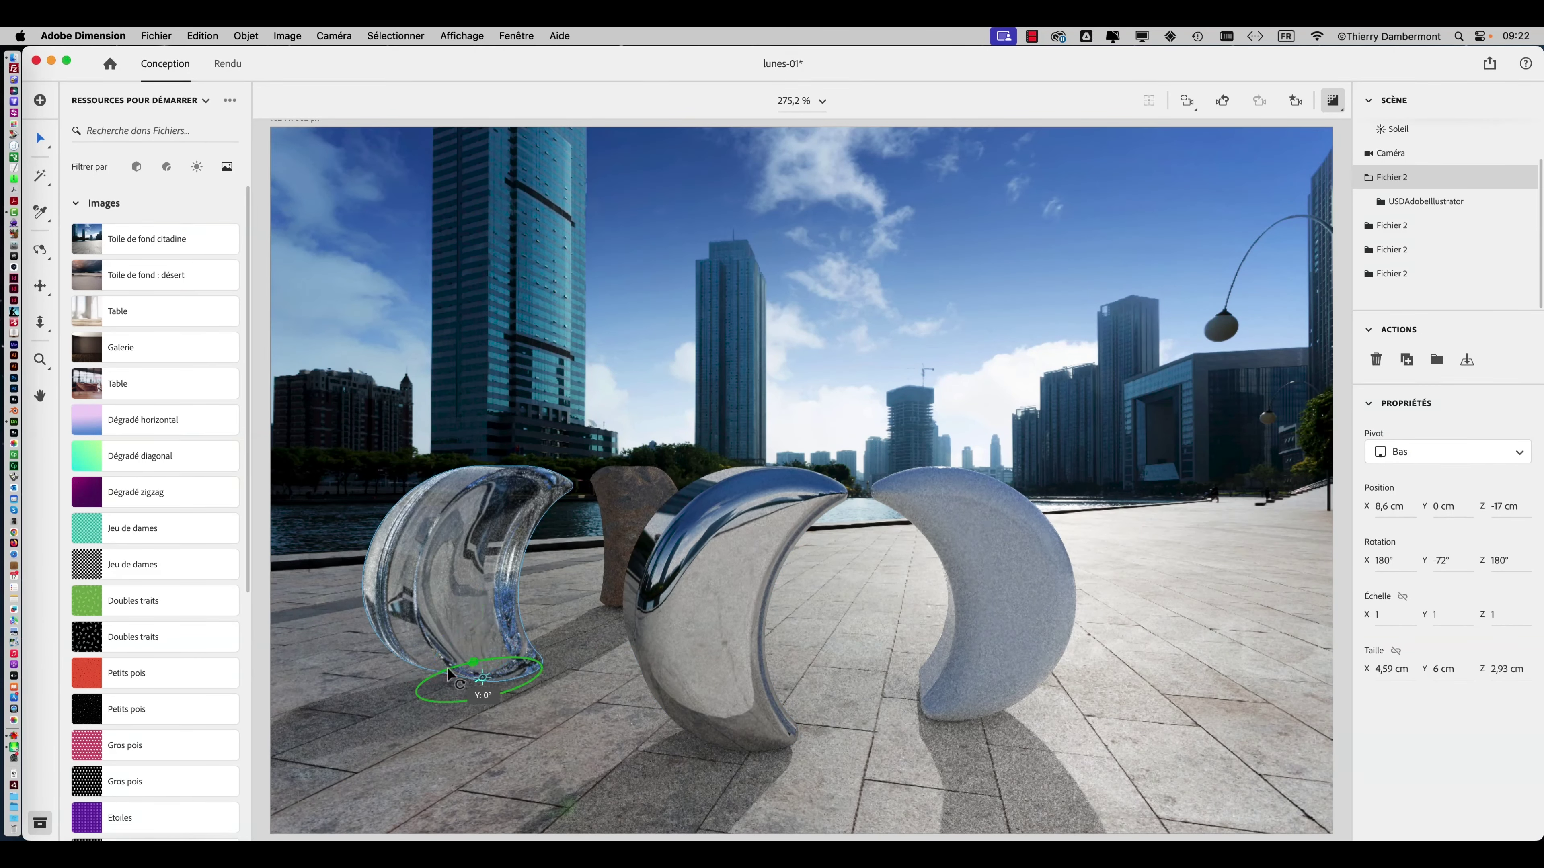
pyautogui.moveTo(448, 673); pyautogui.dragTo(527, 660)
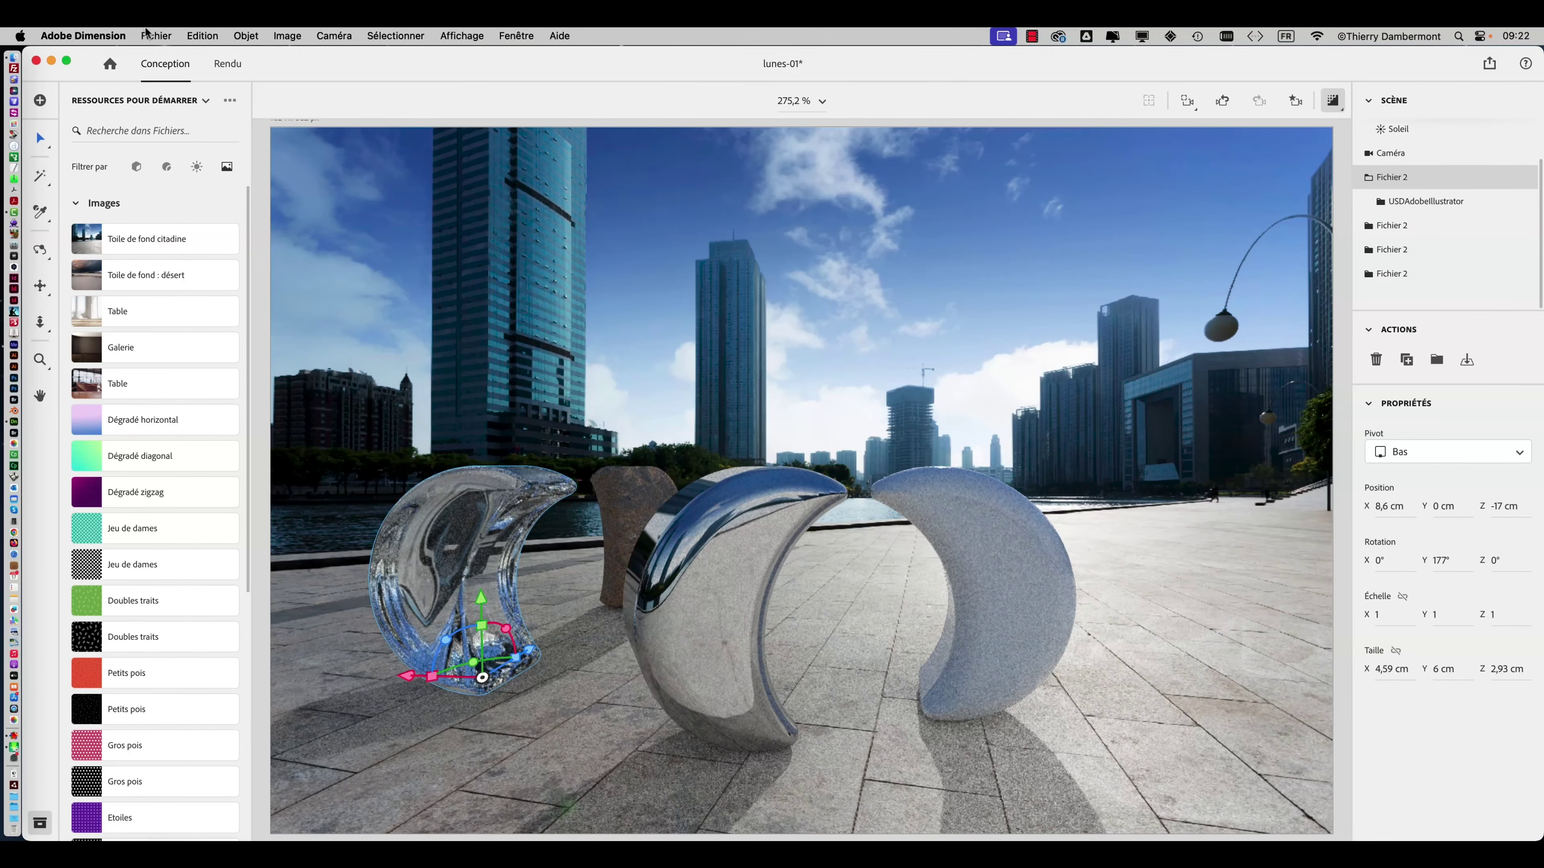
# - Save the scene as a new file named "lunes-02 dans la ville.dn" in the ATE2-06 (CRC1) folder
pyautogui.click(155, 35)
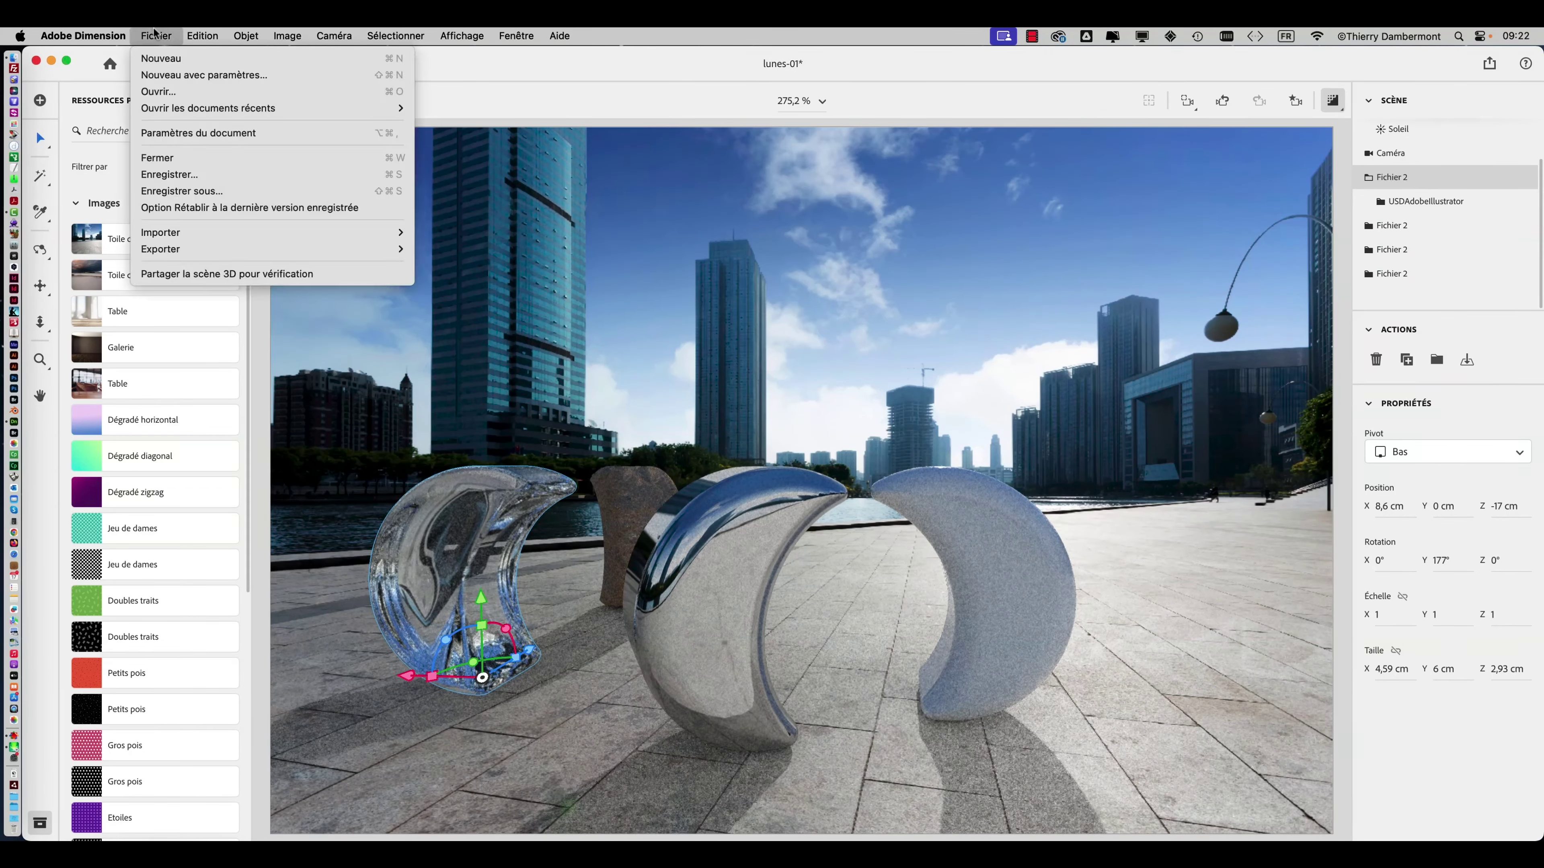
pyautogui.click(226, 191)
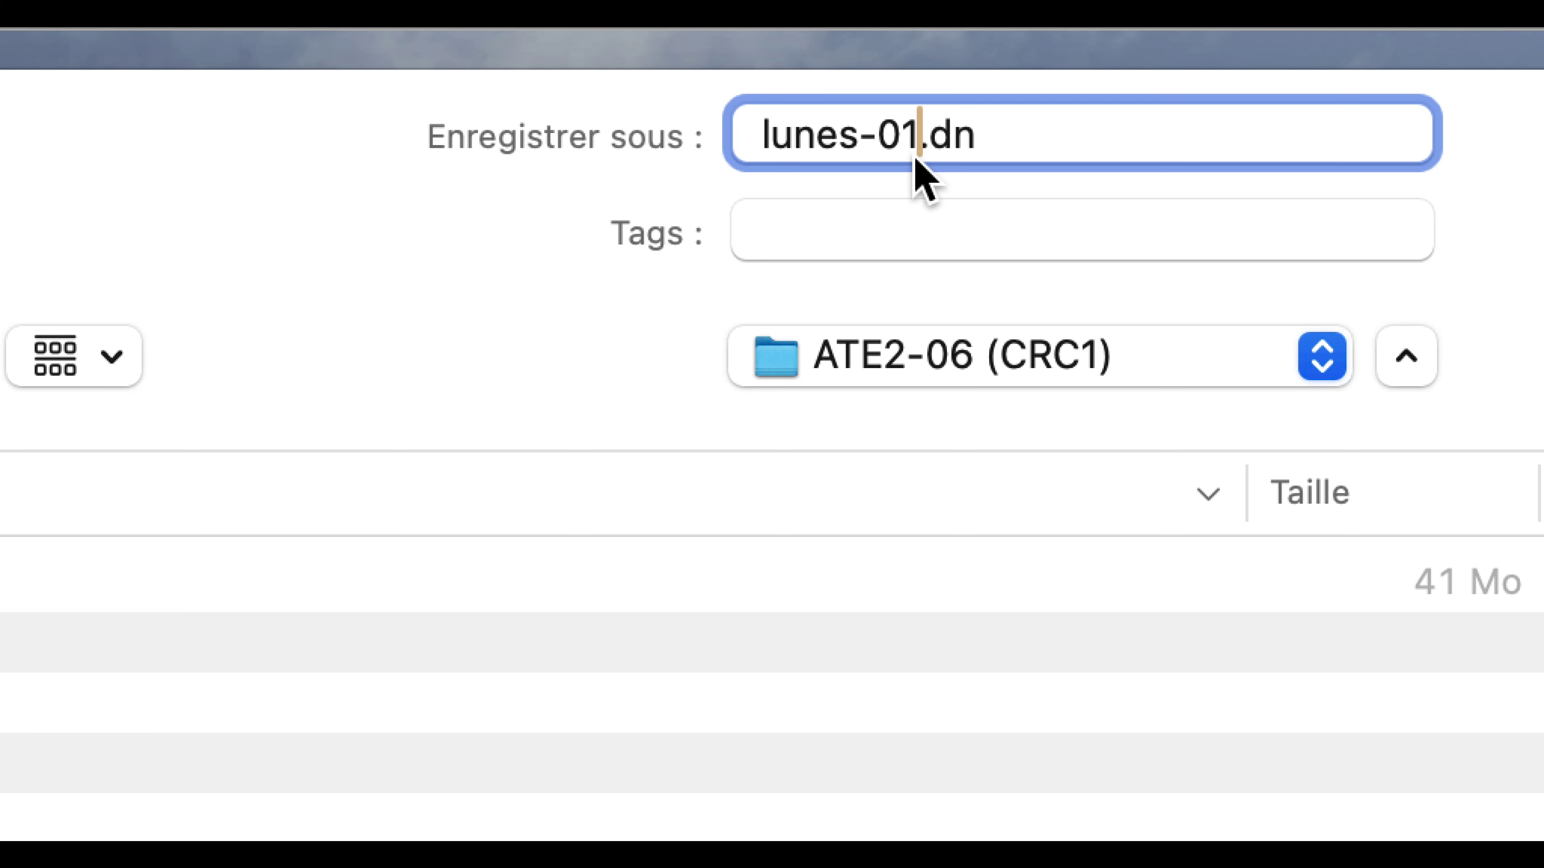
pyautogui.press('BackSpace')
pyautogui.write('2 dans la ville')
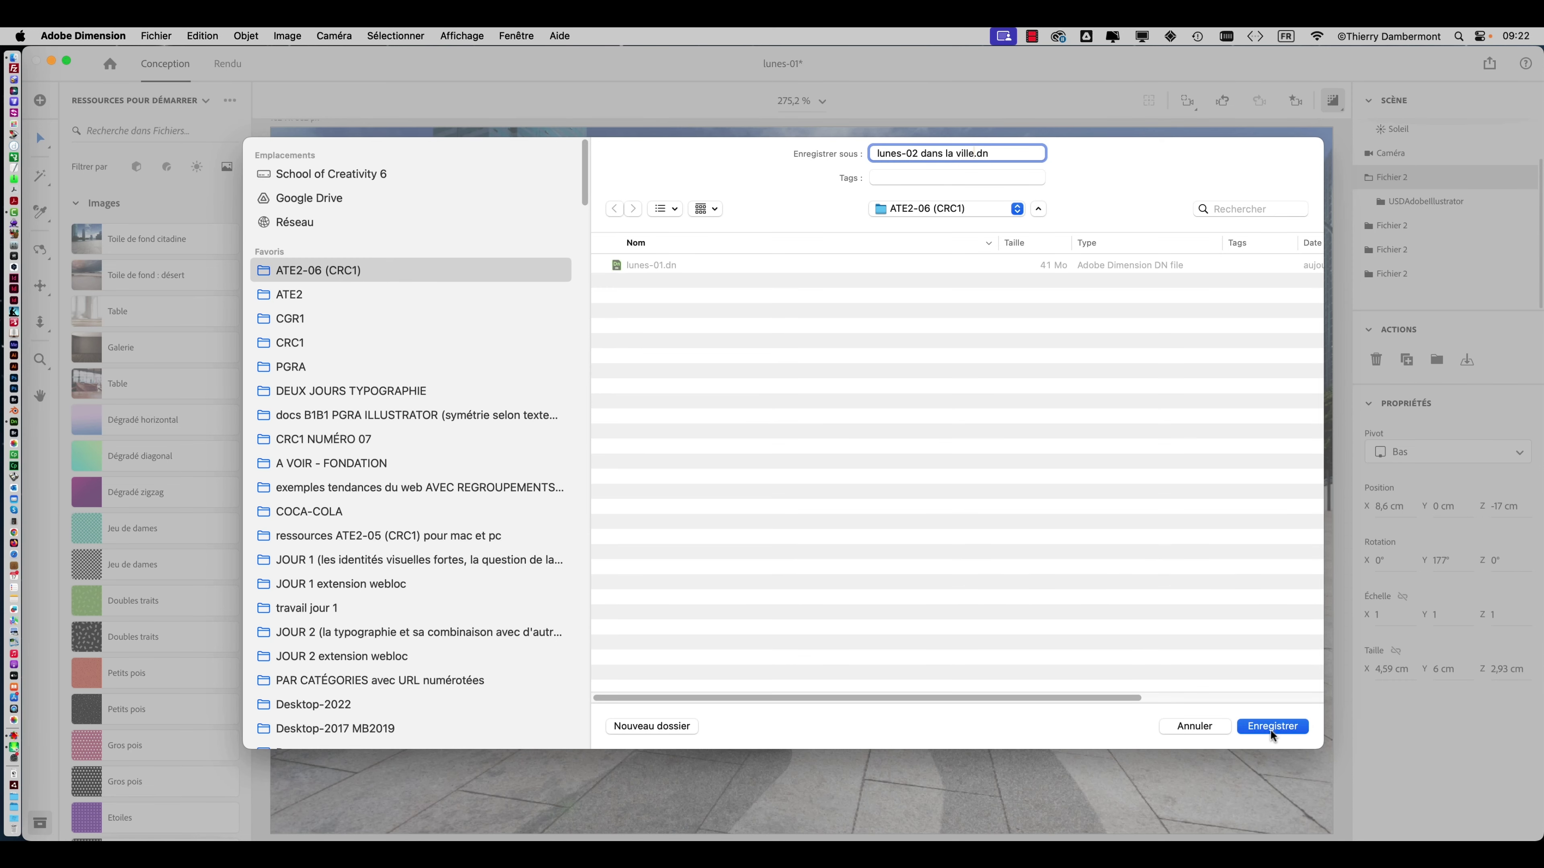
pyautogui.click(1271, 727)
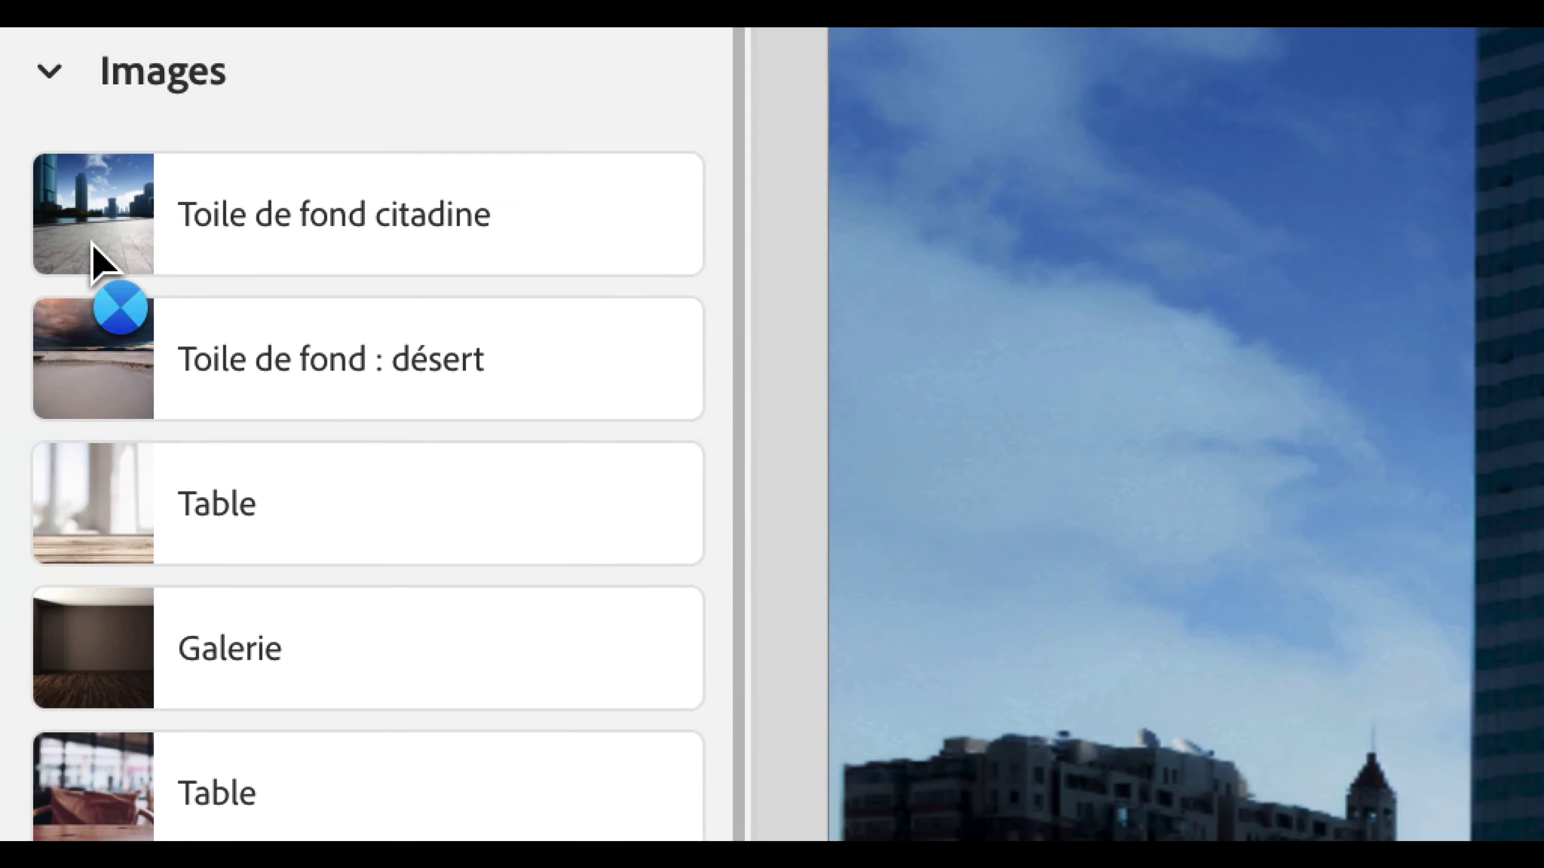
# - Start importing an image as the background and preview the pexels JPEG in the cours CGR1 01 folder
pyautogui.scroll(-5, 19, 304)
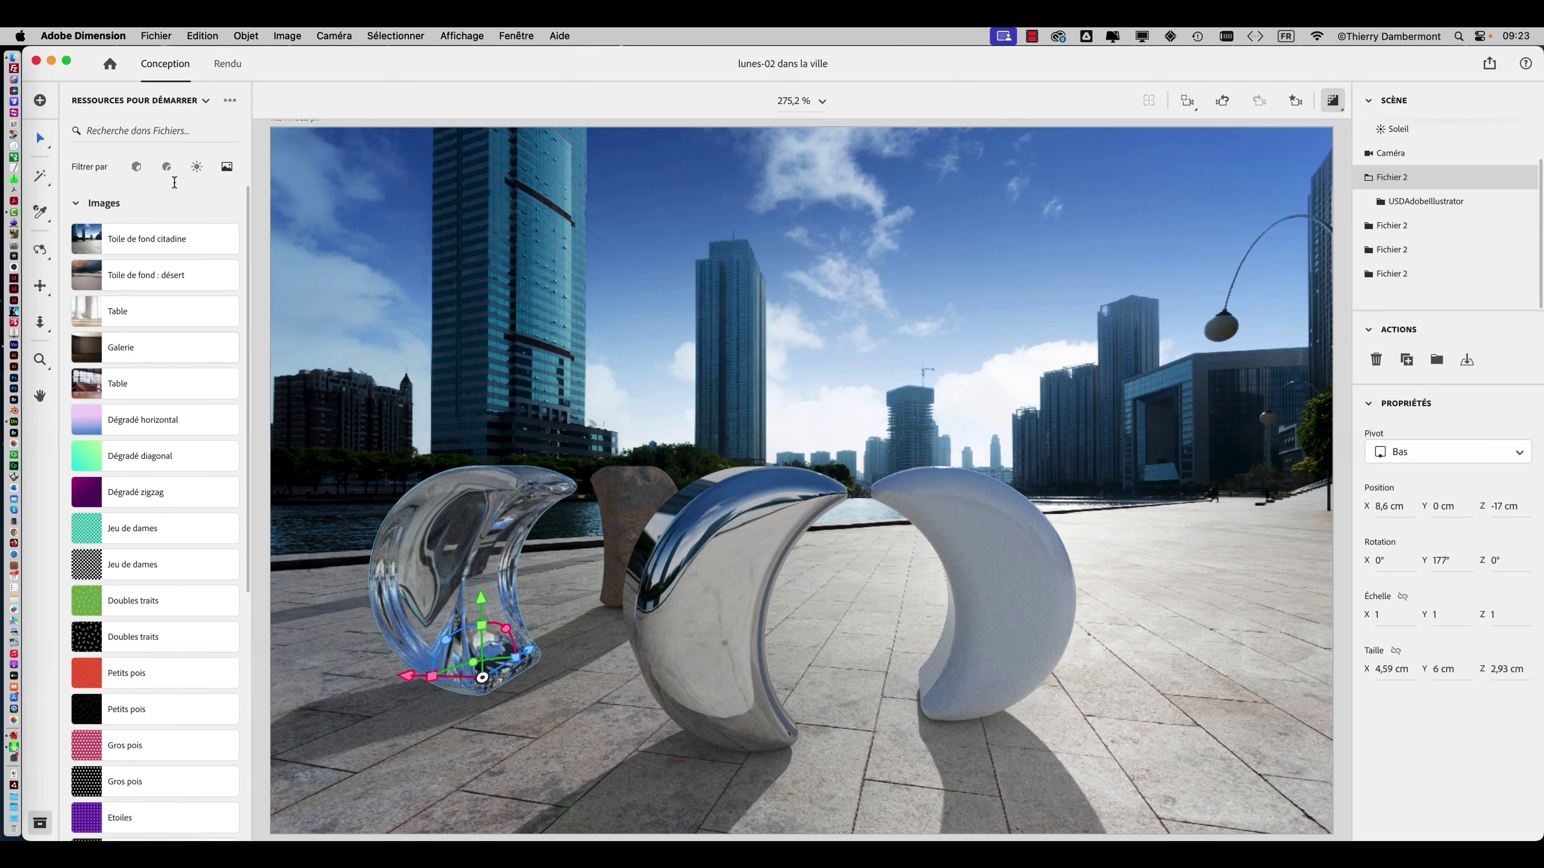
pyautogui.click(156, 37)
pyautogui.moveTo(189, 233)
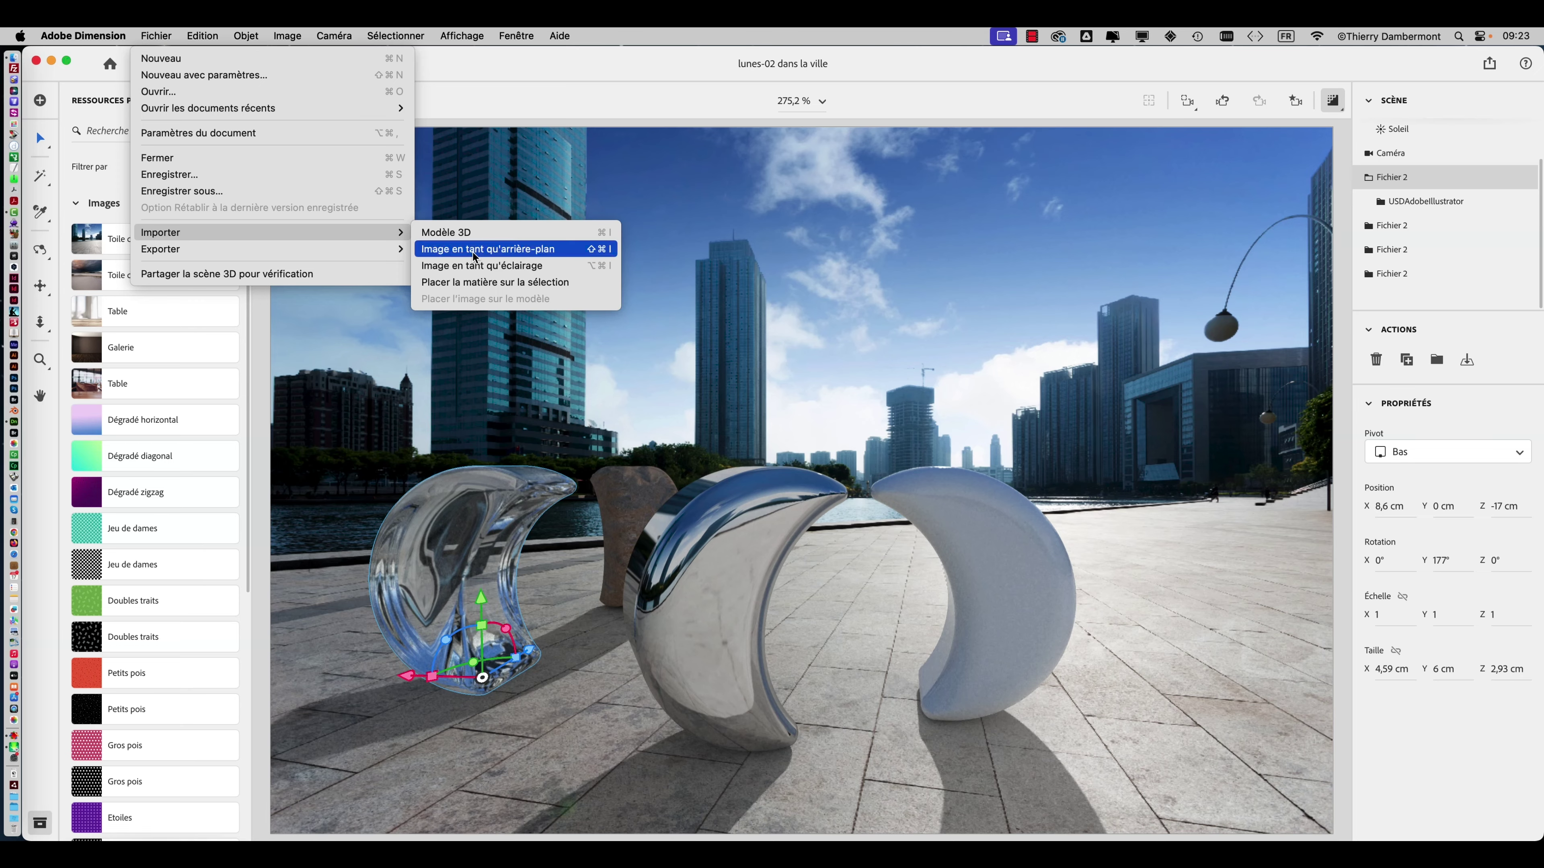
pyautogui.click(474, 251)
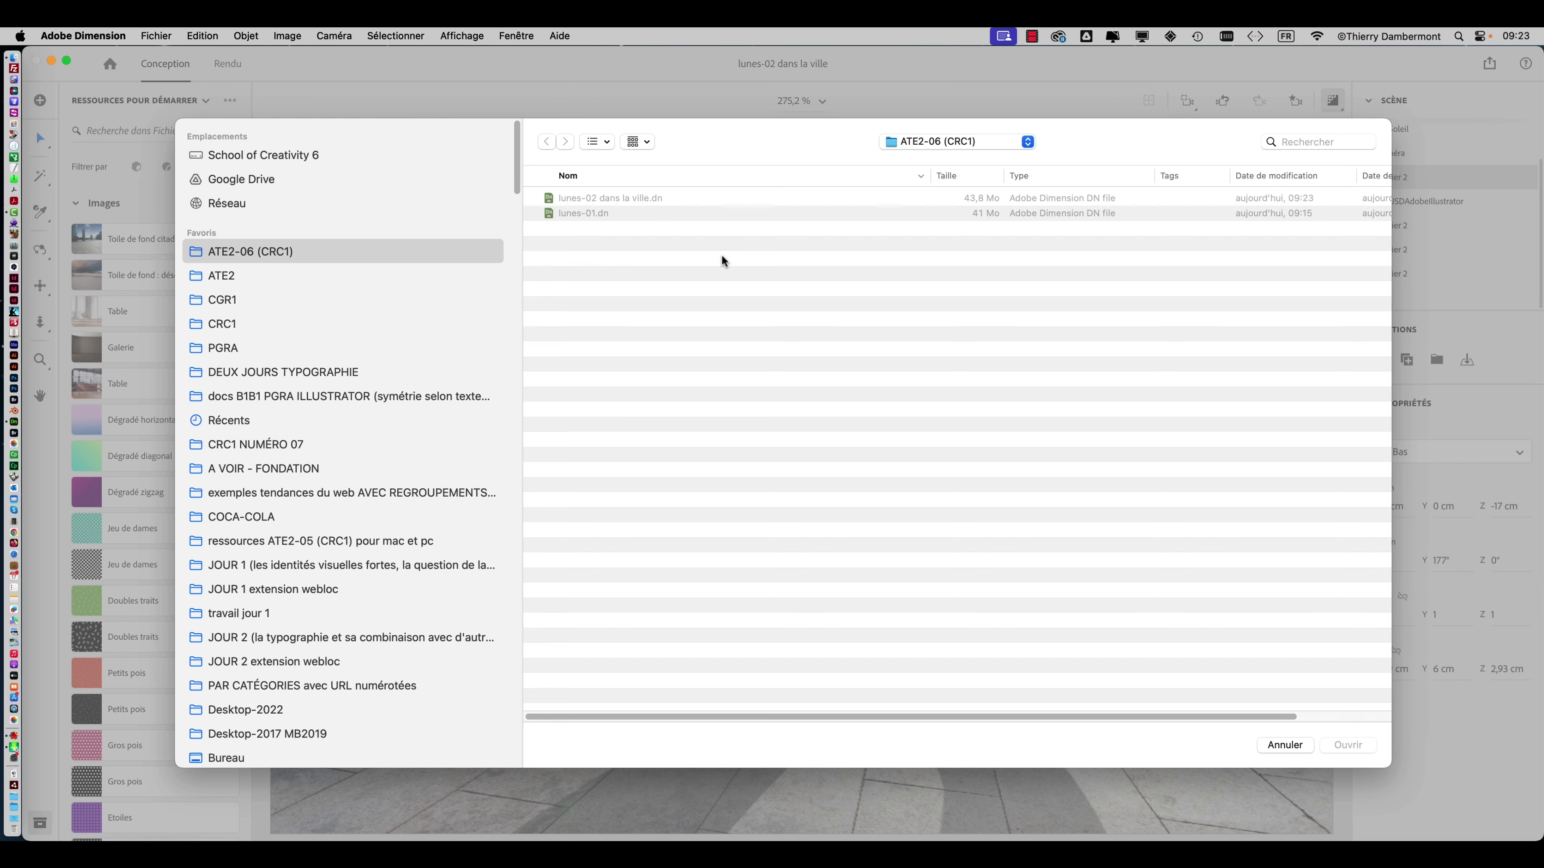
pyautogui.click(585, 424)
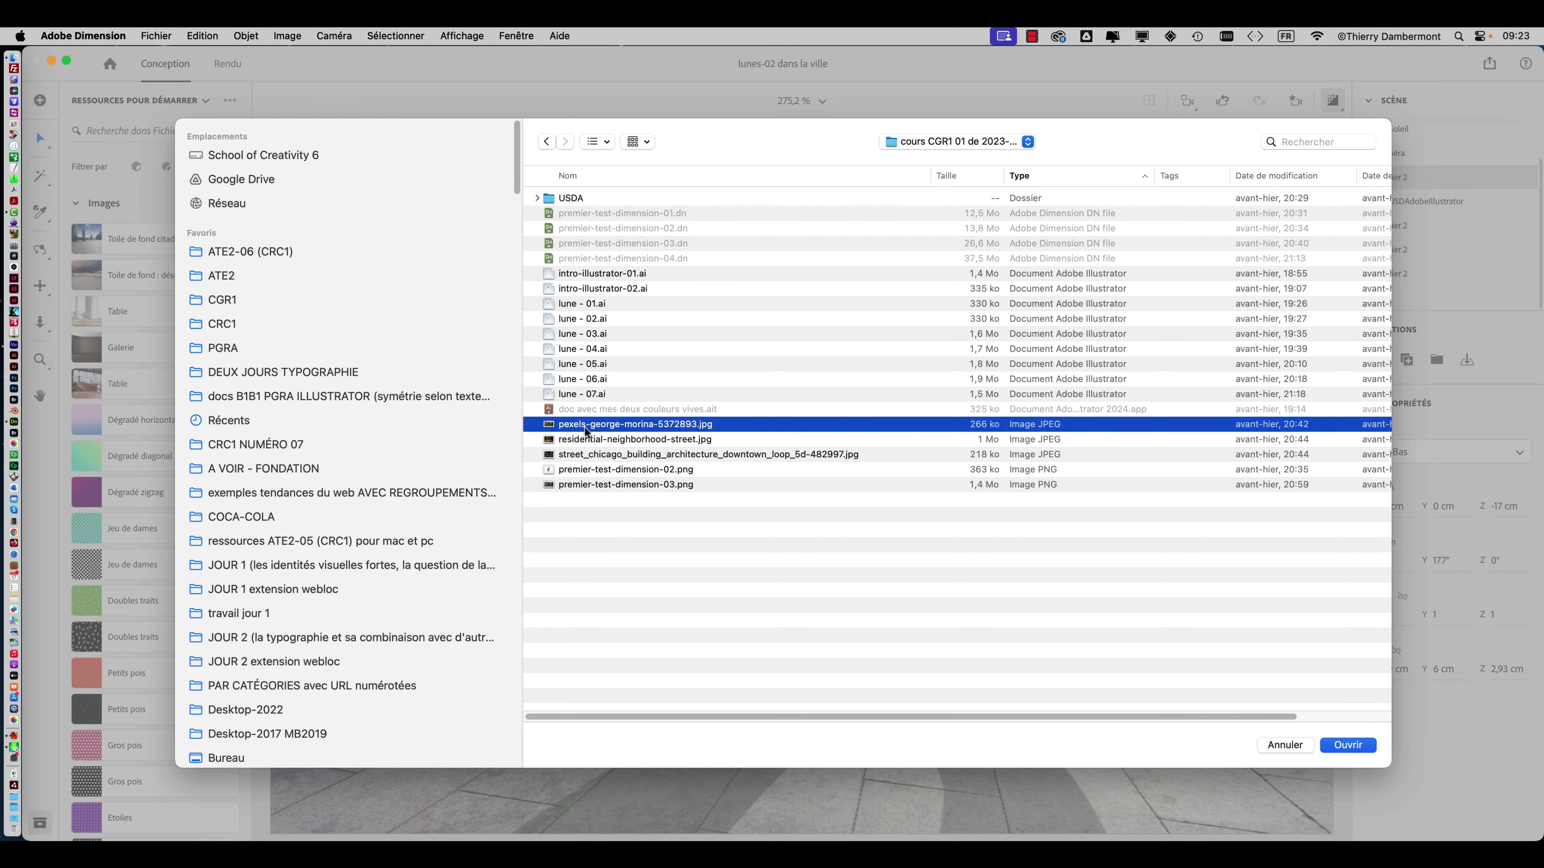
pyautogui.press('space')
pyautogui.press('space')
# - Preview residential-neighborhood-street.jpg, the Chicago street JPEG and premier-test-dimension-03.png as background candidates
pyautogui.click(589, 450)
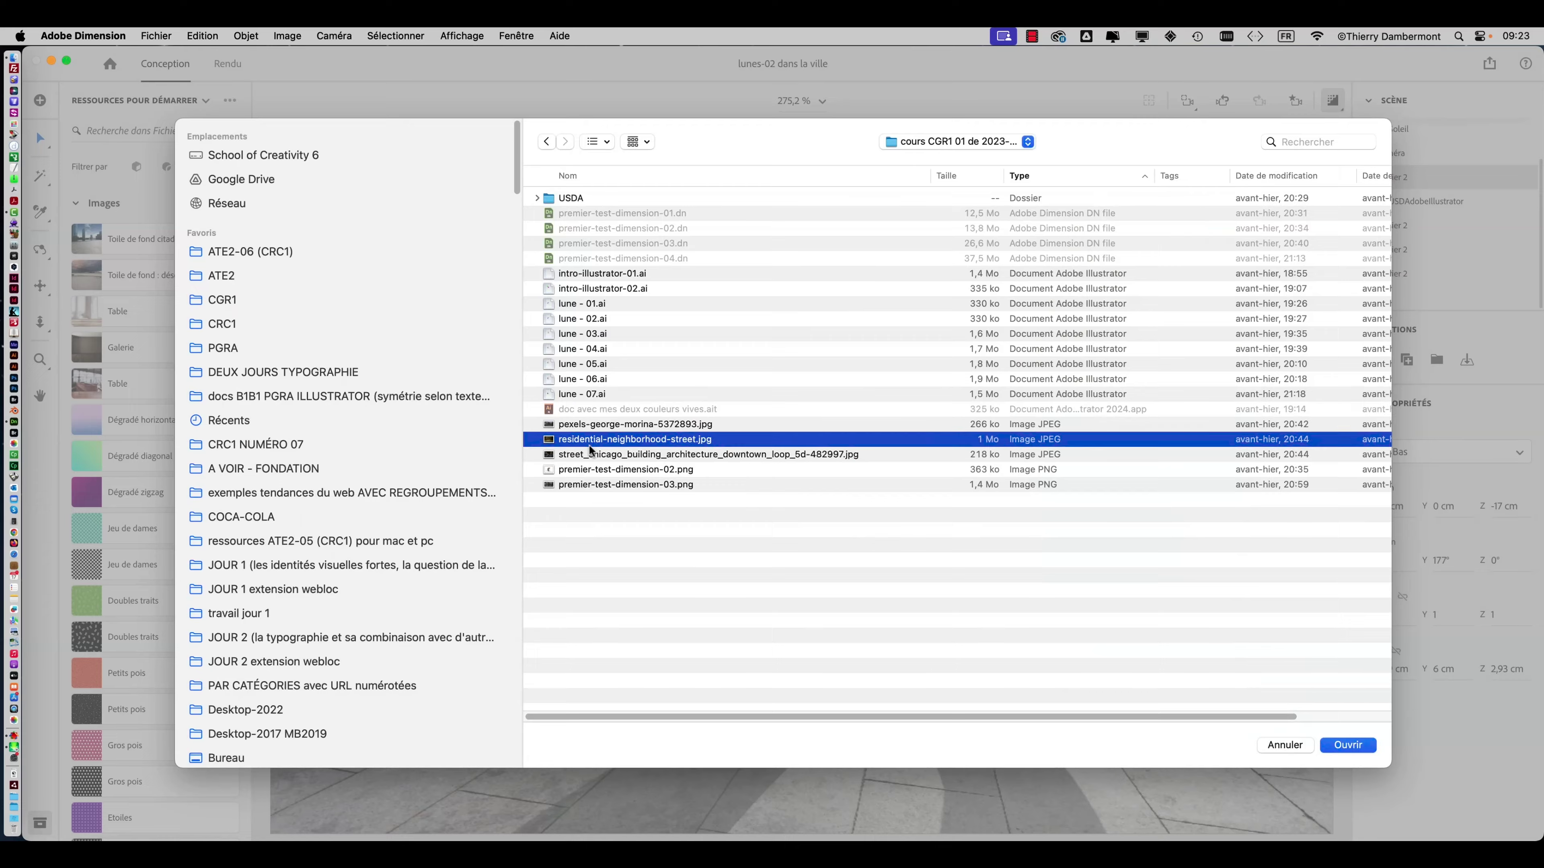
pyautogui.press('space')
pyautogui.press('space')
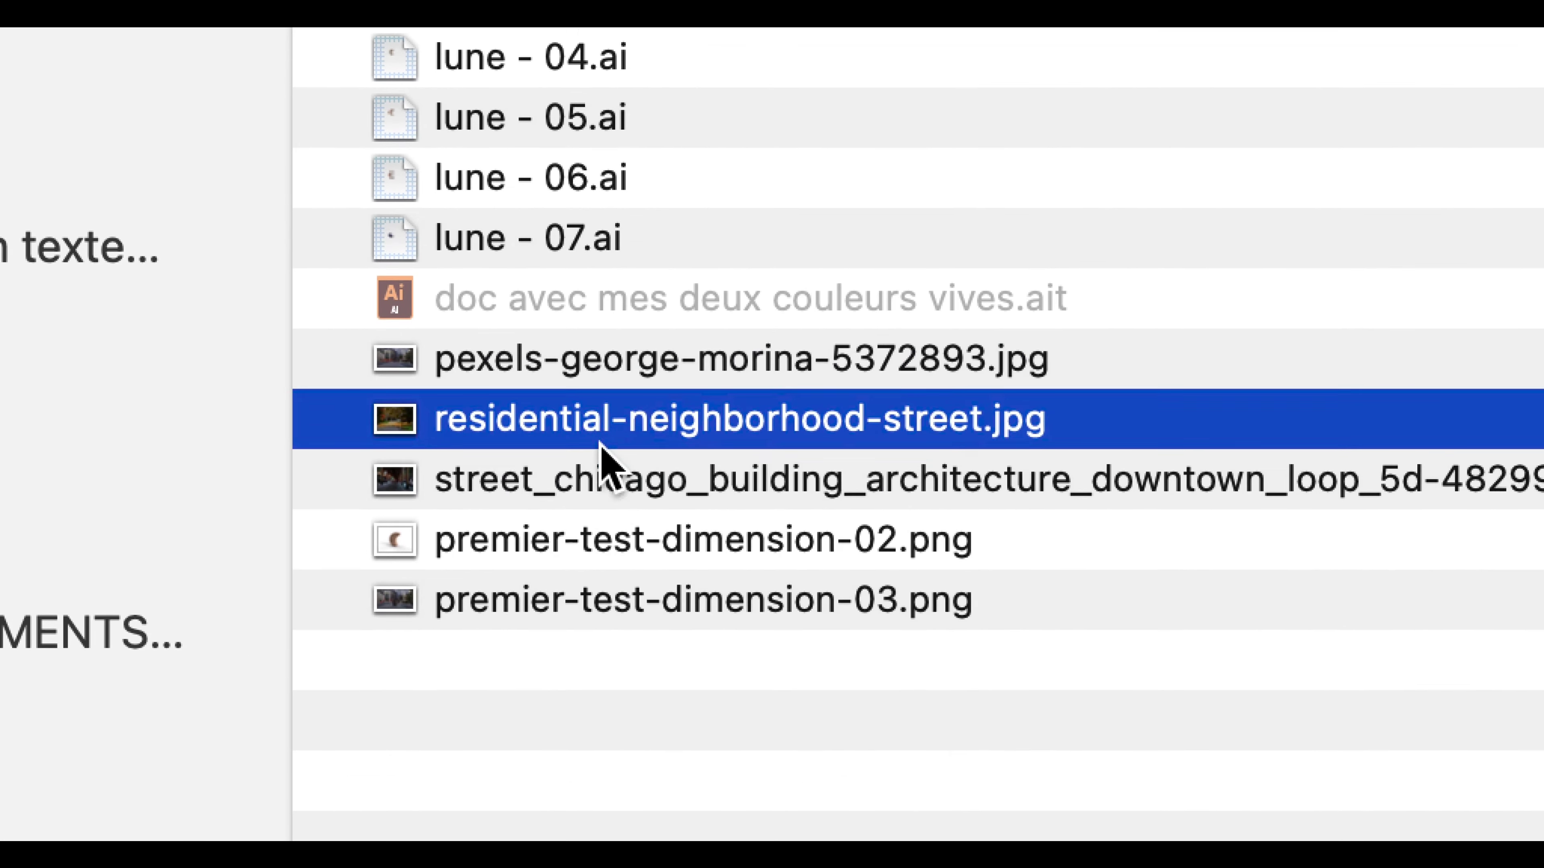
pyautogui.click(603, 481)
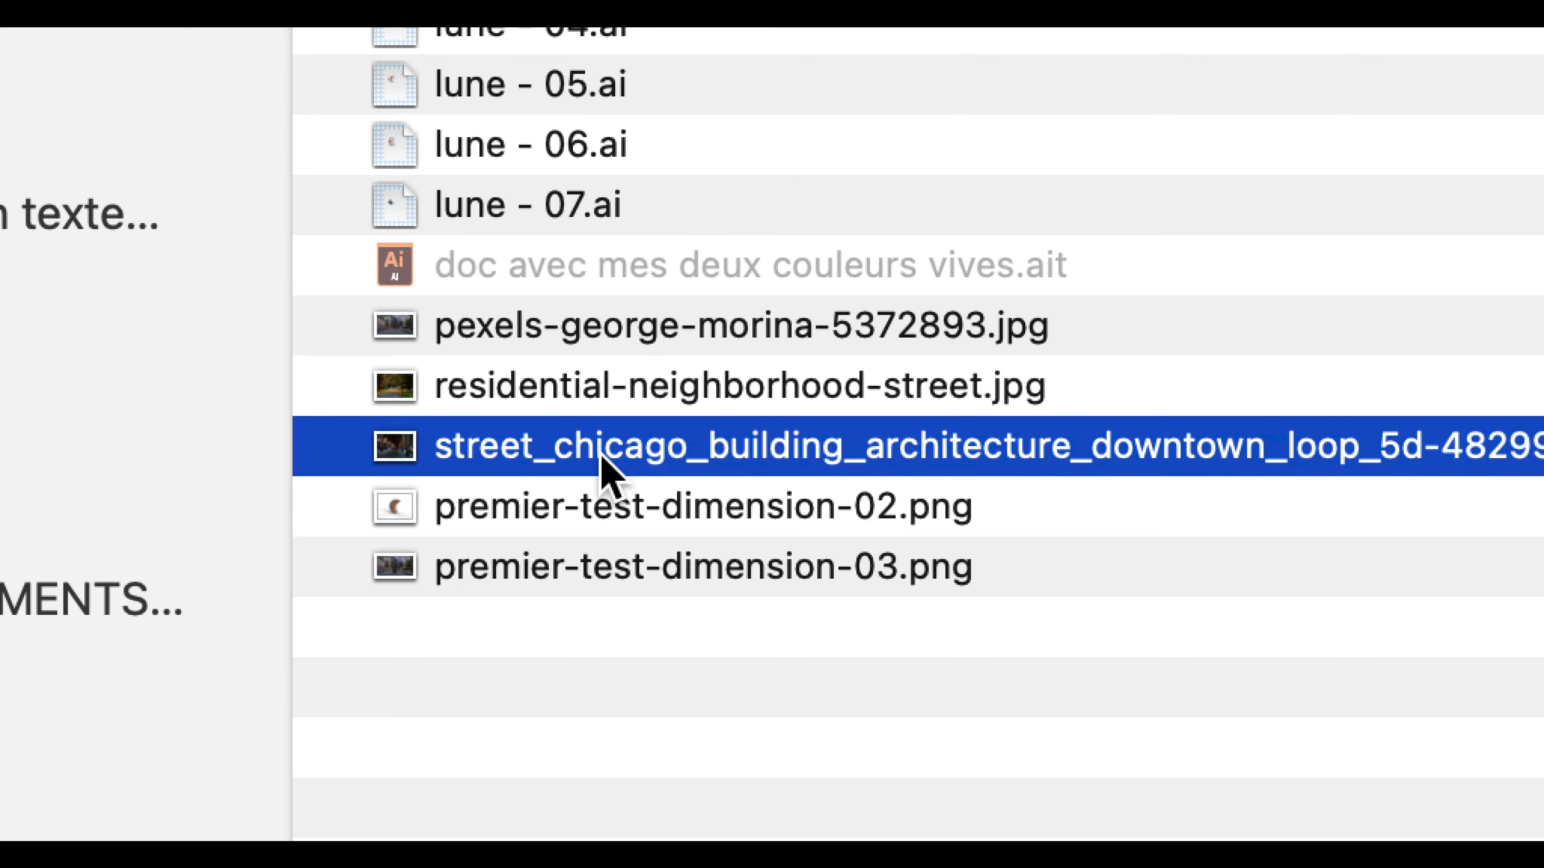
pyautogui.press('space')
pyautogui.press('space')
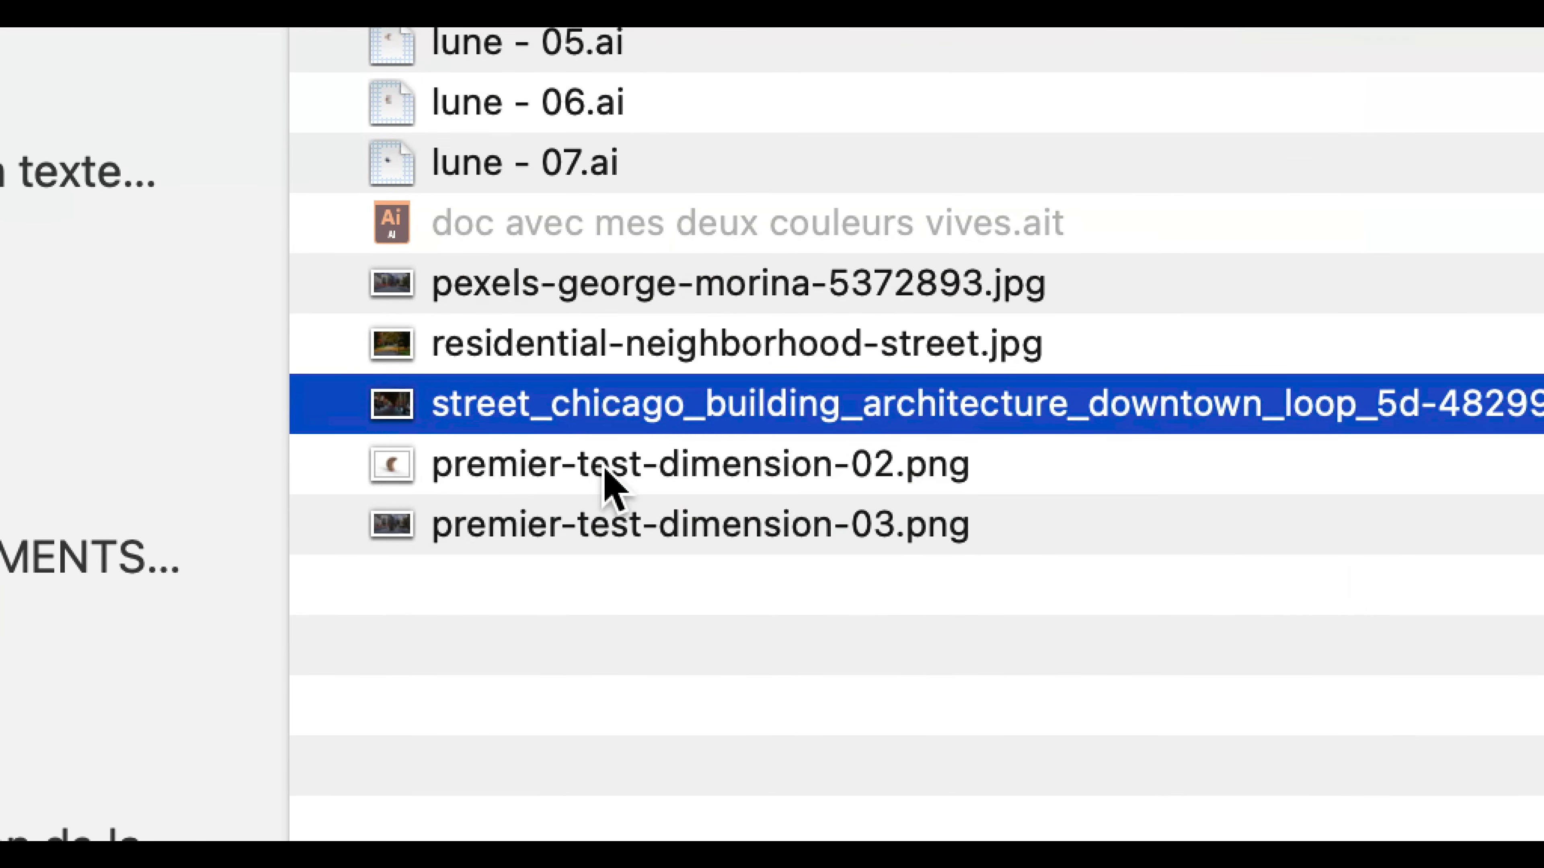
pyautogui.click(608, 510)
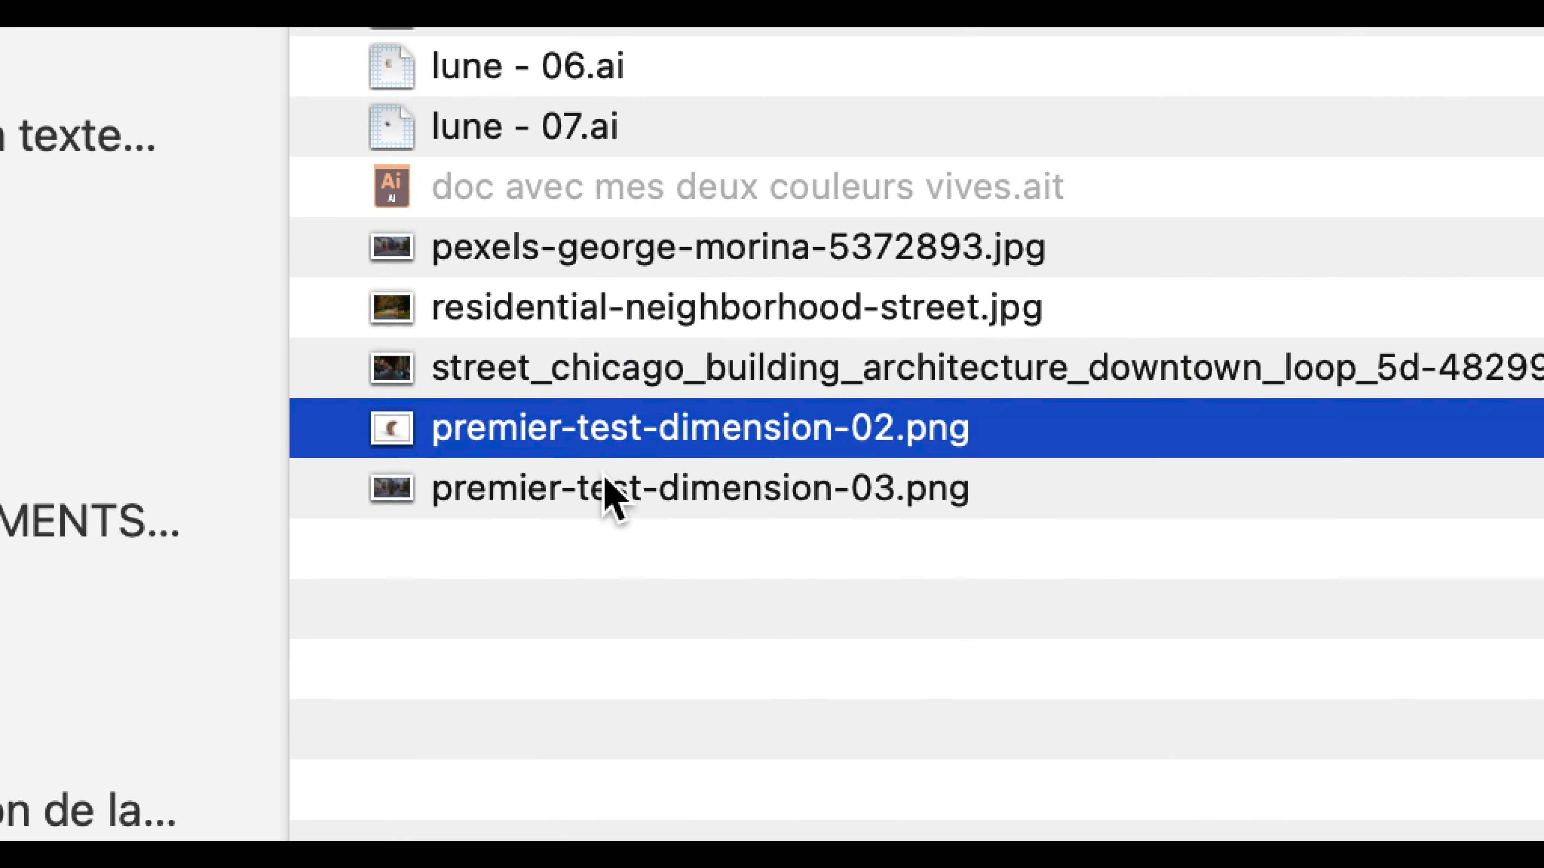
pyautogui.click(608, 525)
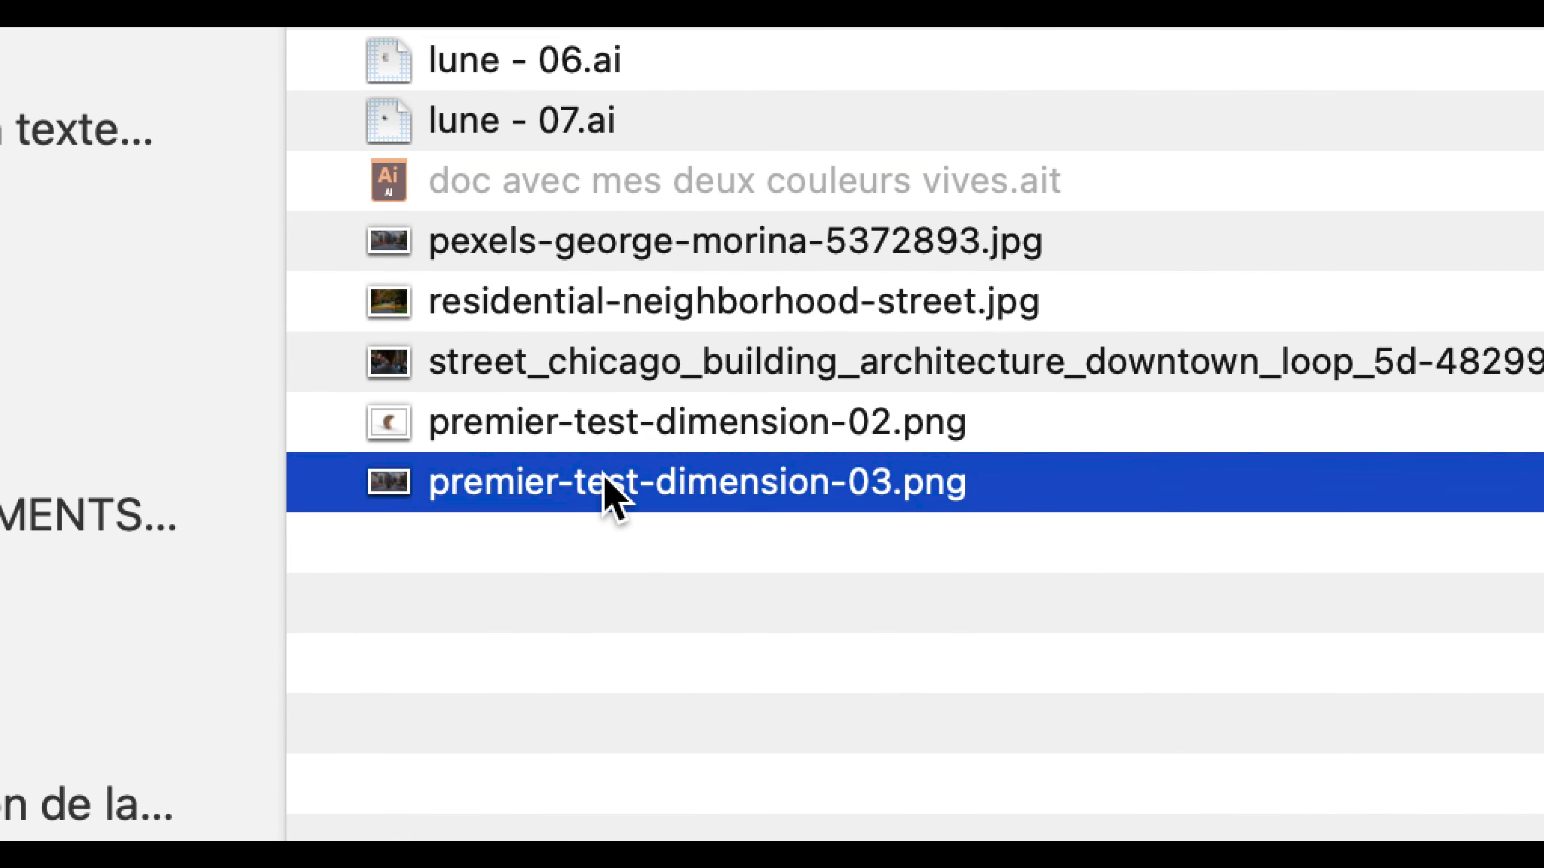
pyautogui.press('space')
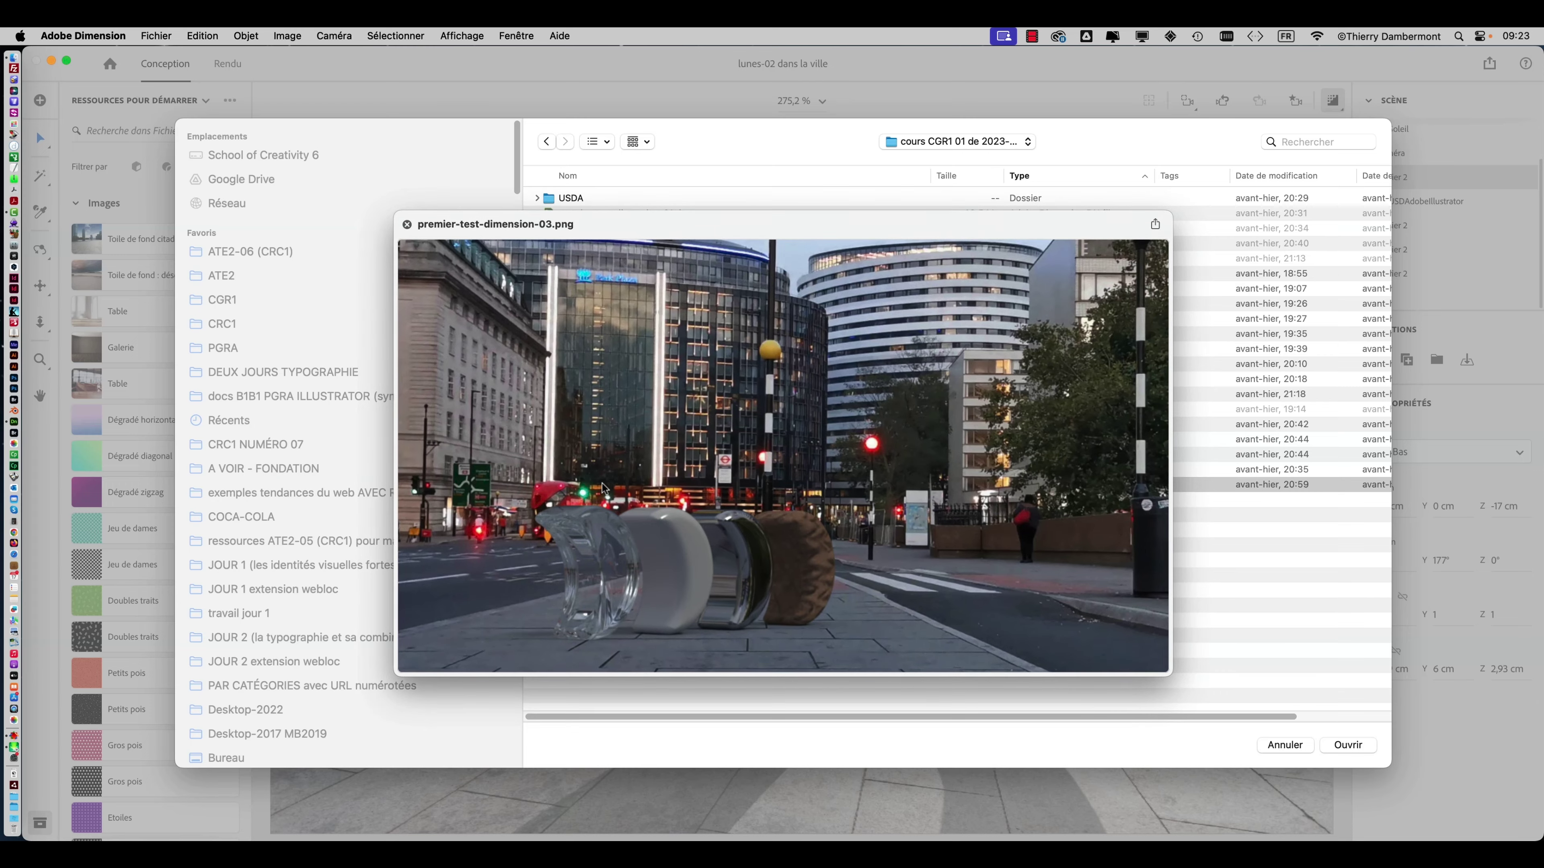
pyautogui.press('space')
# - Compare the Chicago street, residential neighborhood and pexels JPEGs once more in full preview
pyautogui.click(603, 455)
pyautogui.press('space')
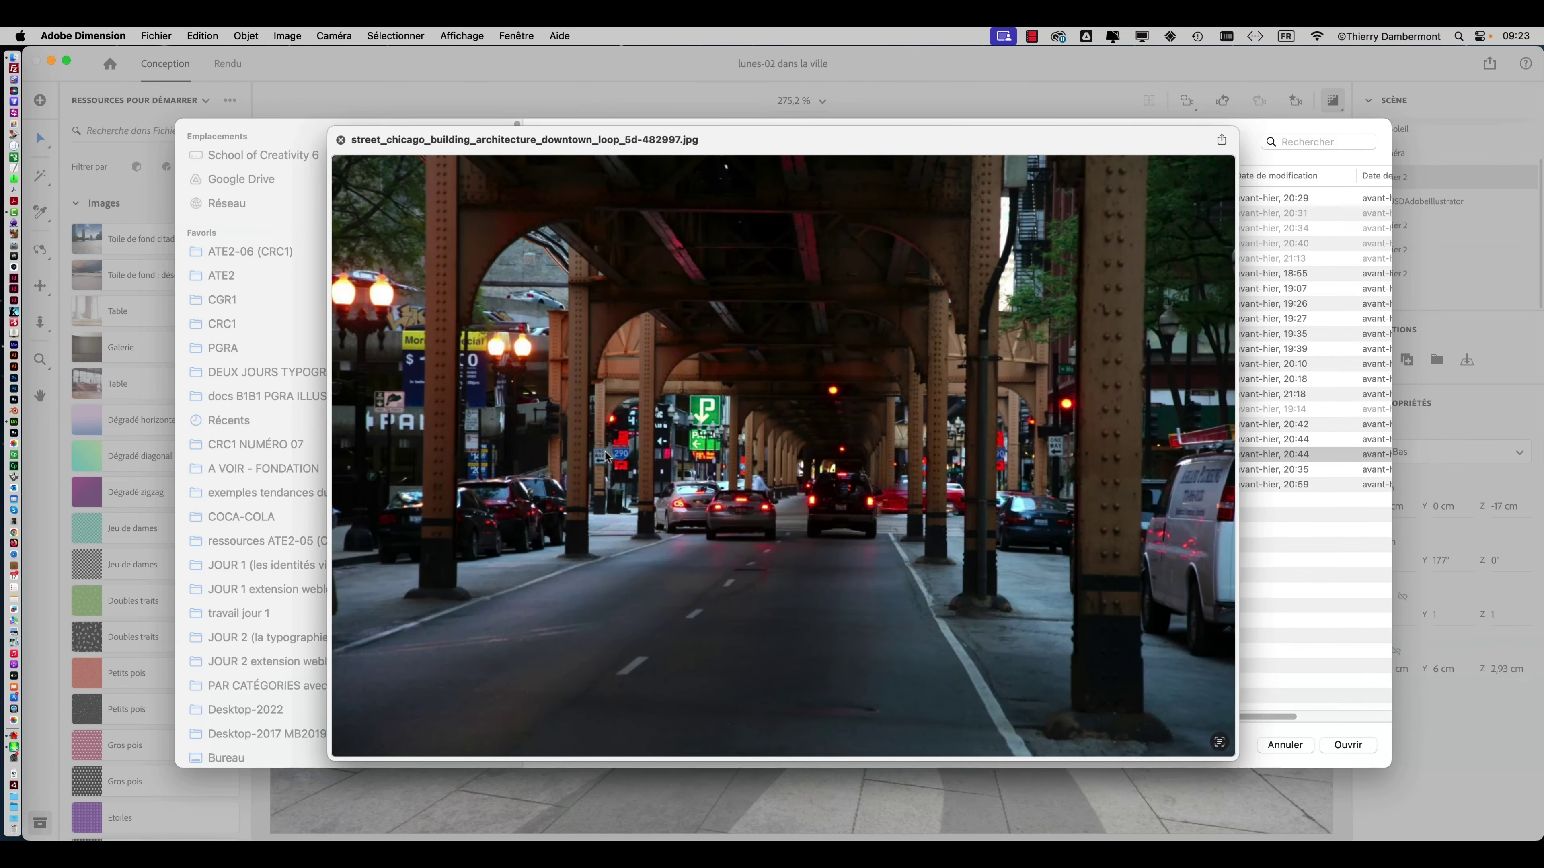
pyautogui.press('space')
pyautogui.click(599, 443)
pyautogui.press('space')
pyautogui.press('space')
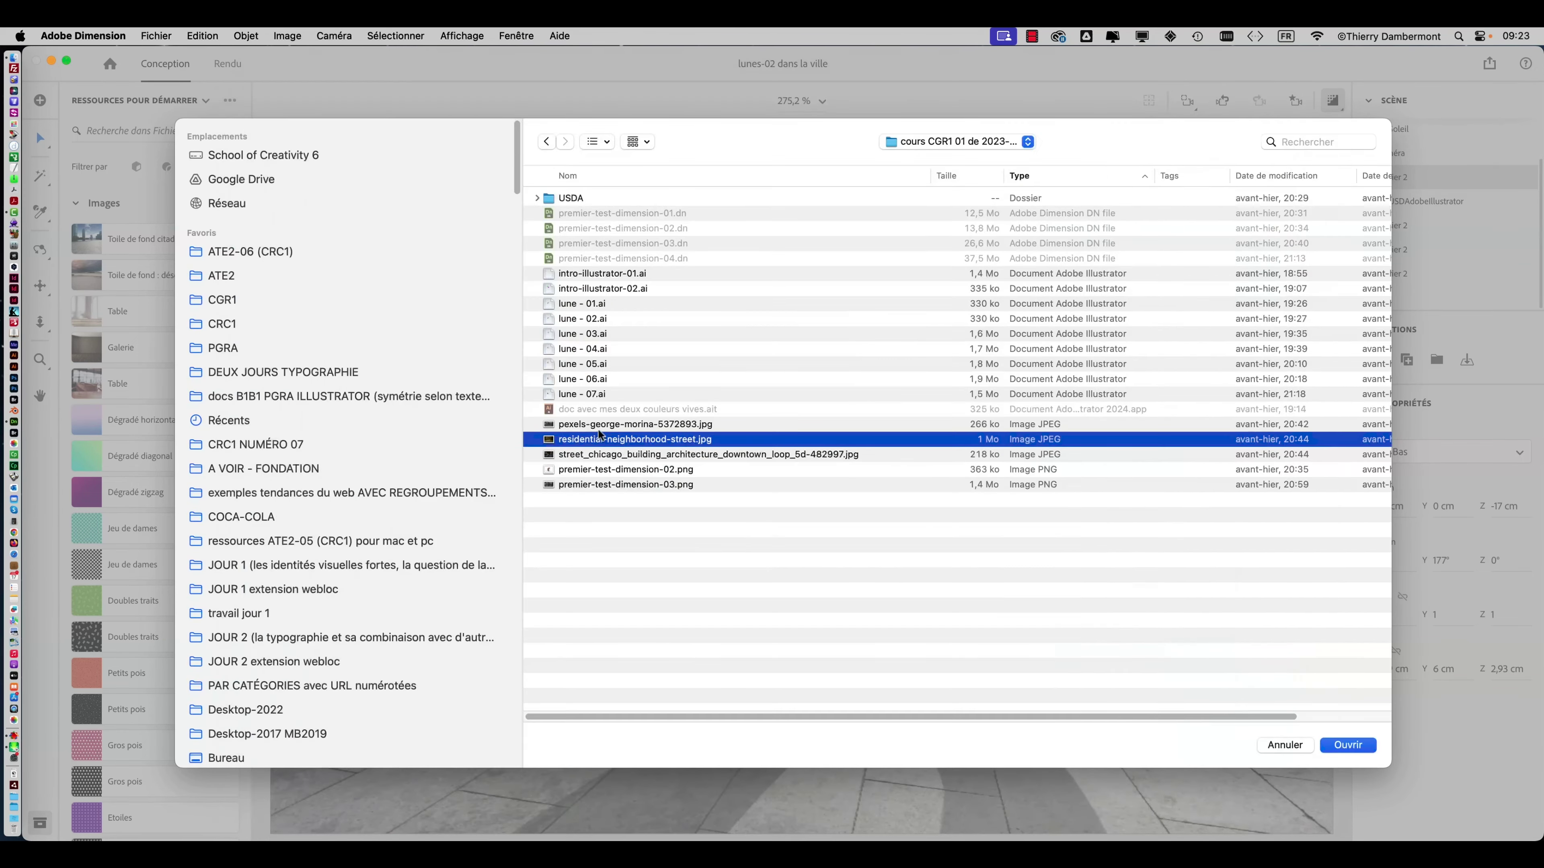
pyautogui.click(599, 430)
pyautogui.press('space')
pyautogui.press('space')
# - Import residential-neighborhood-street.jpg as the background and adapt the scene to it with image proportions and multiple lights
pyautogui.click(599, 440)
pyautogui.press('space')
pyautogui.press('space')
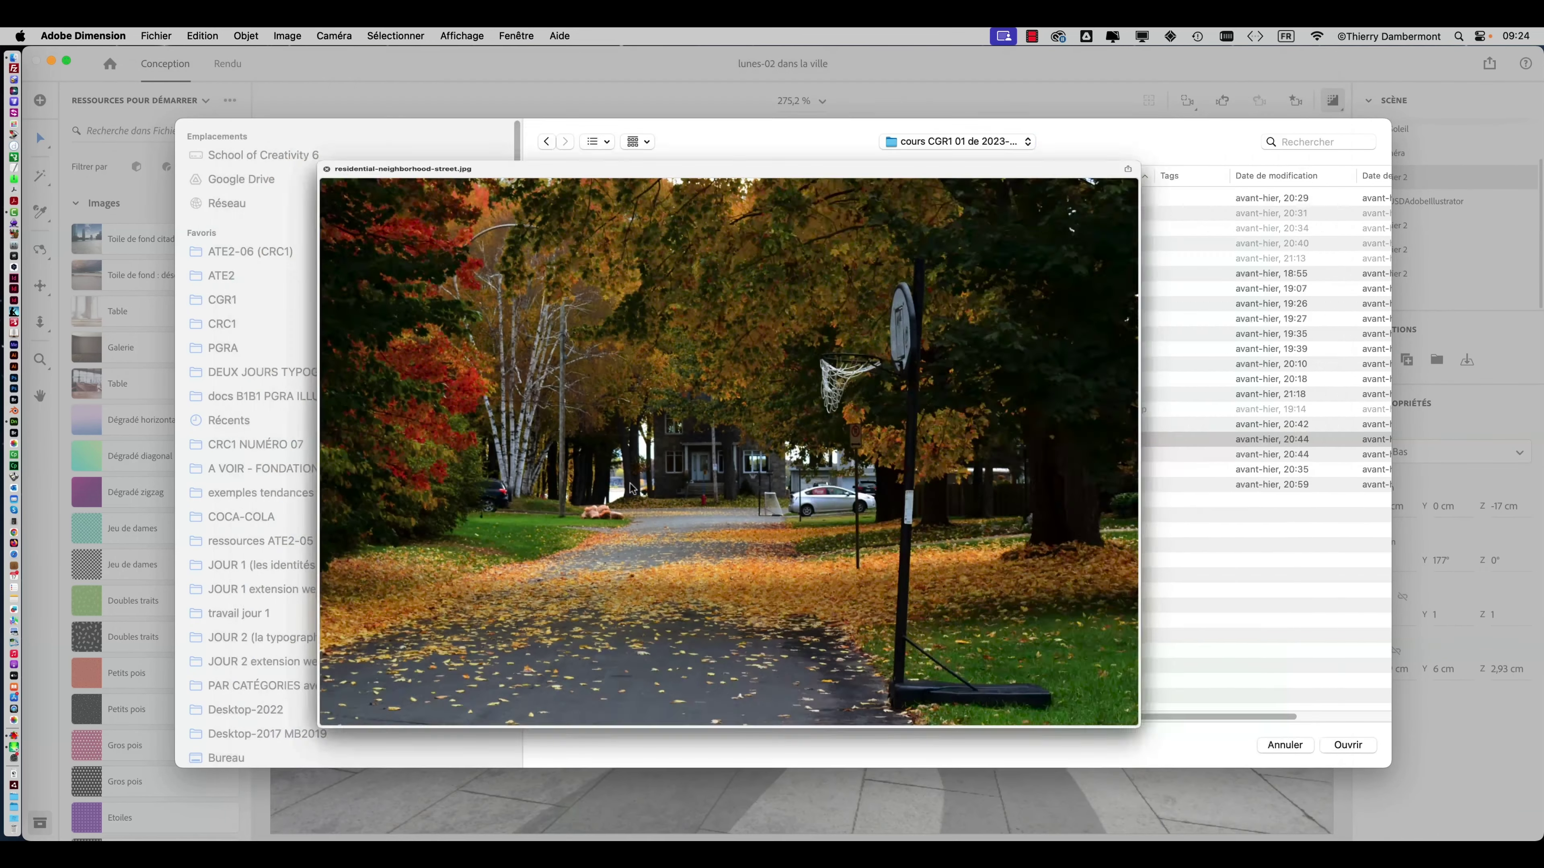
pyautogui.click(1332, 748)
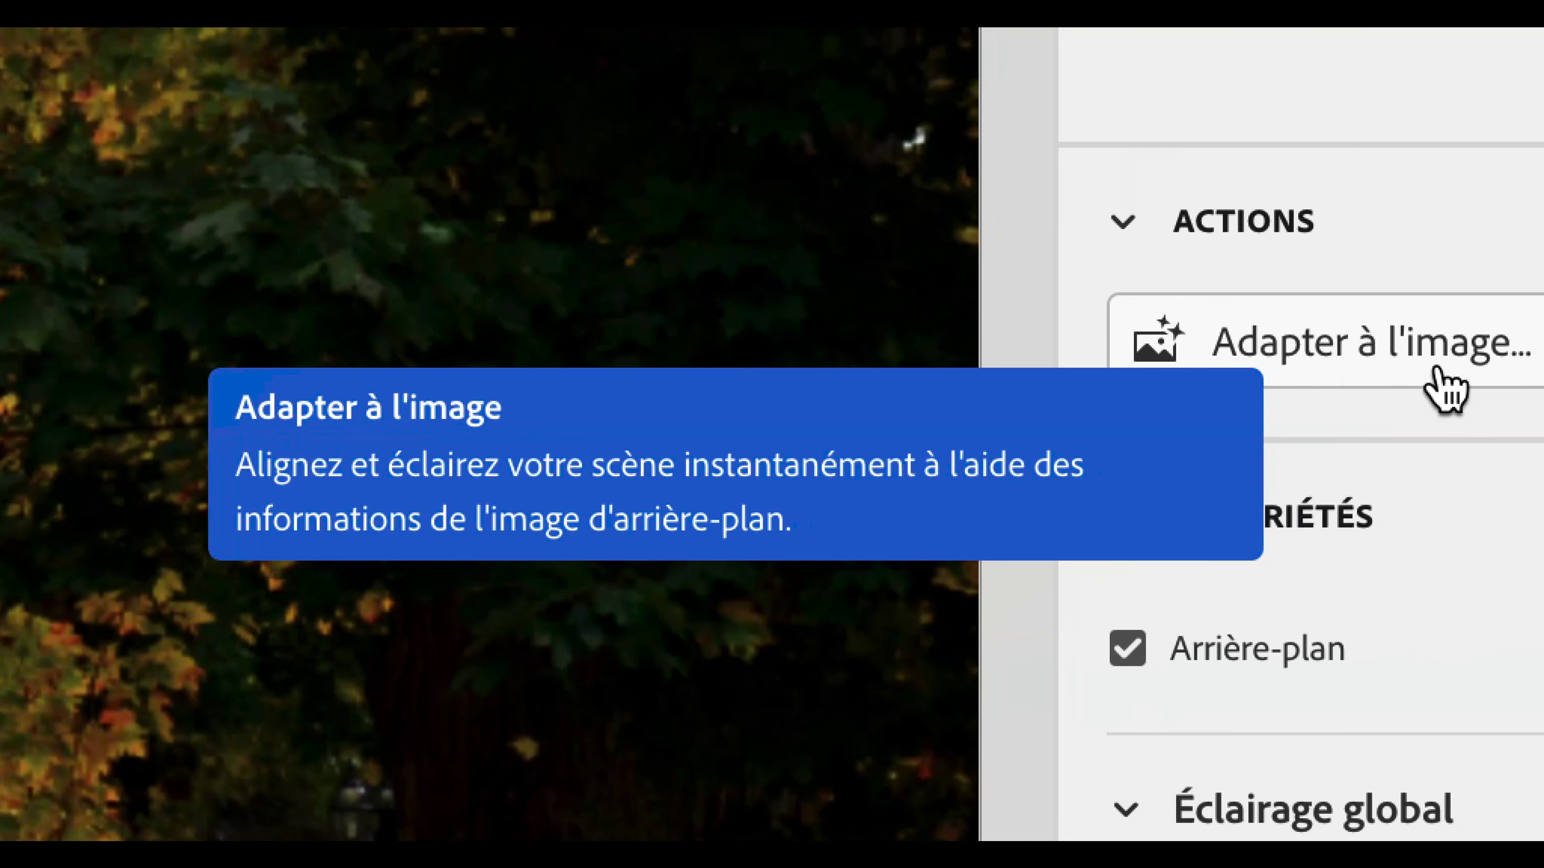
pyautogui.click(1501, 365)
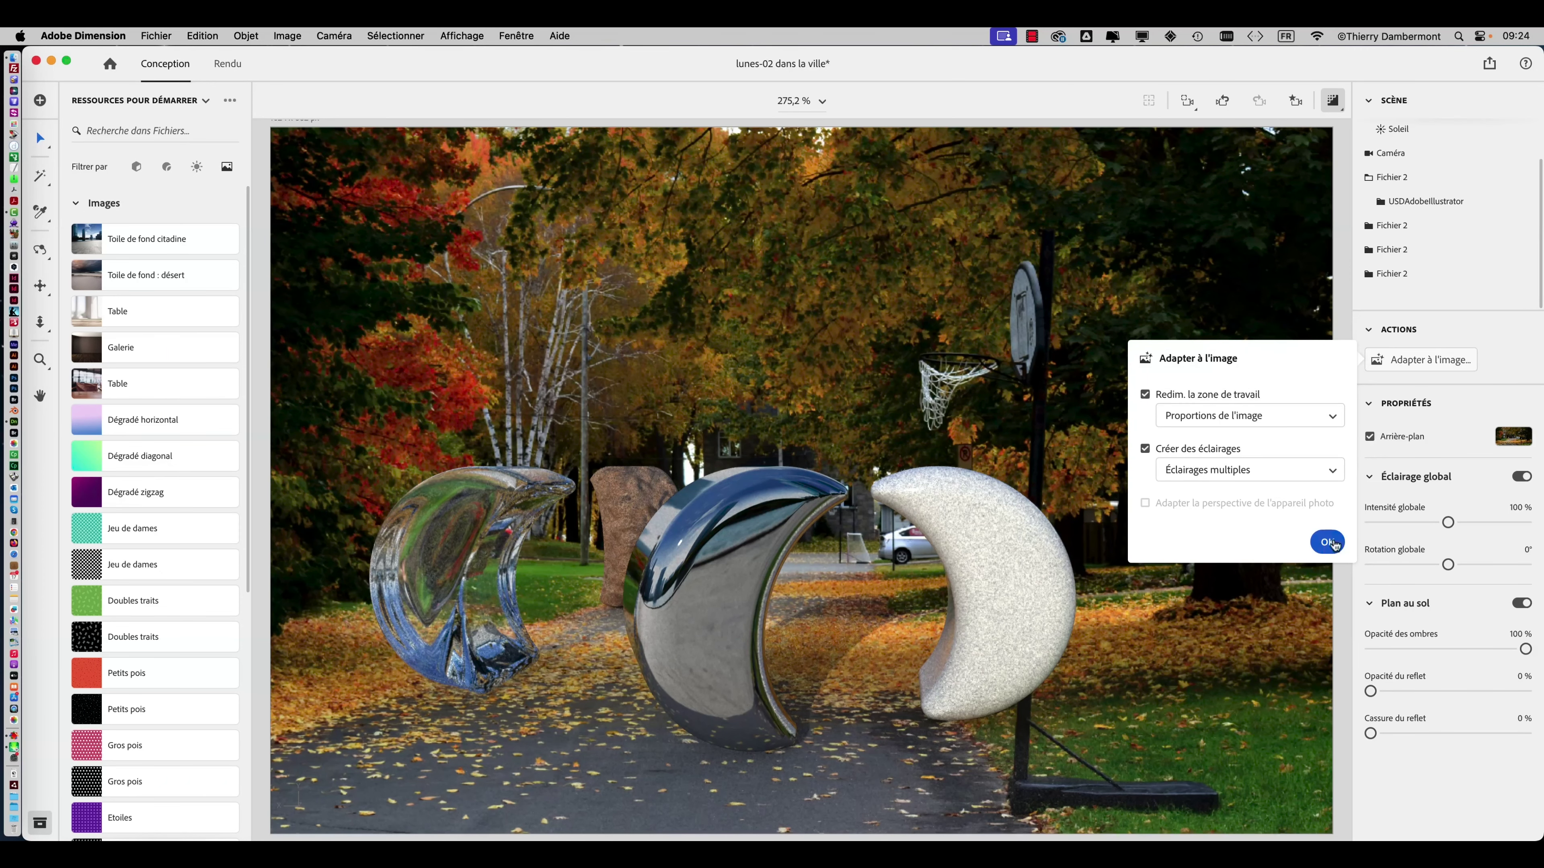
pyautogui.click(1331, 544)
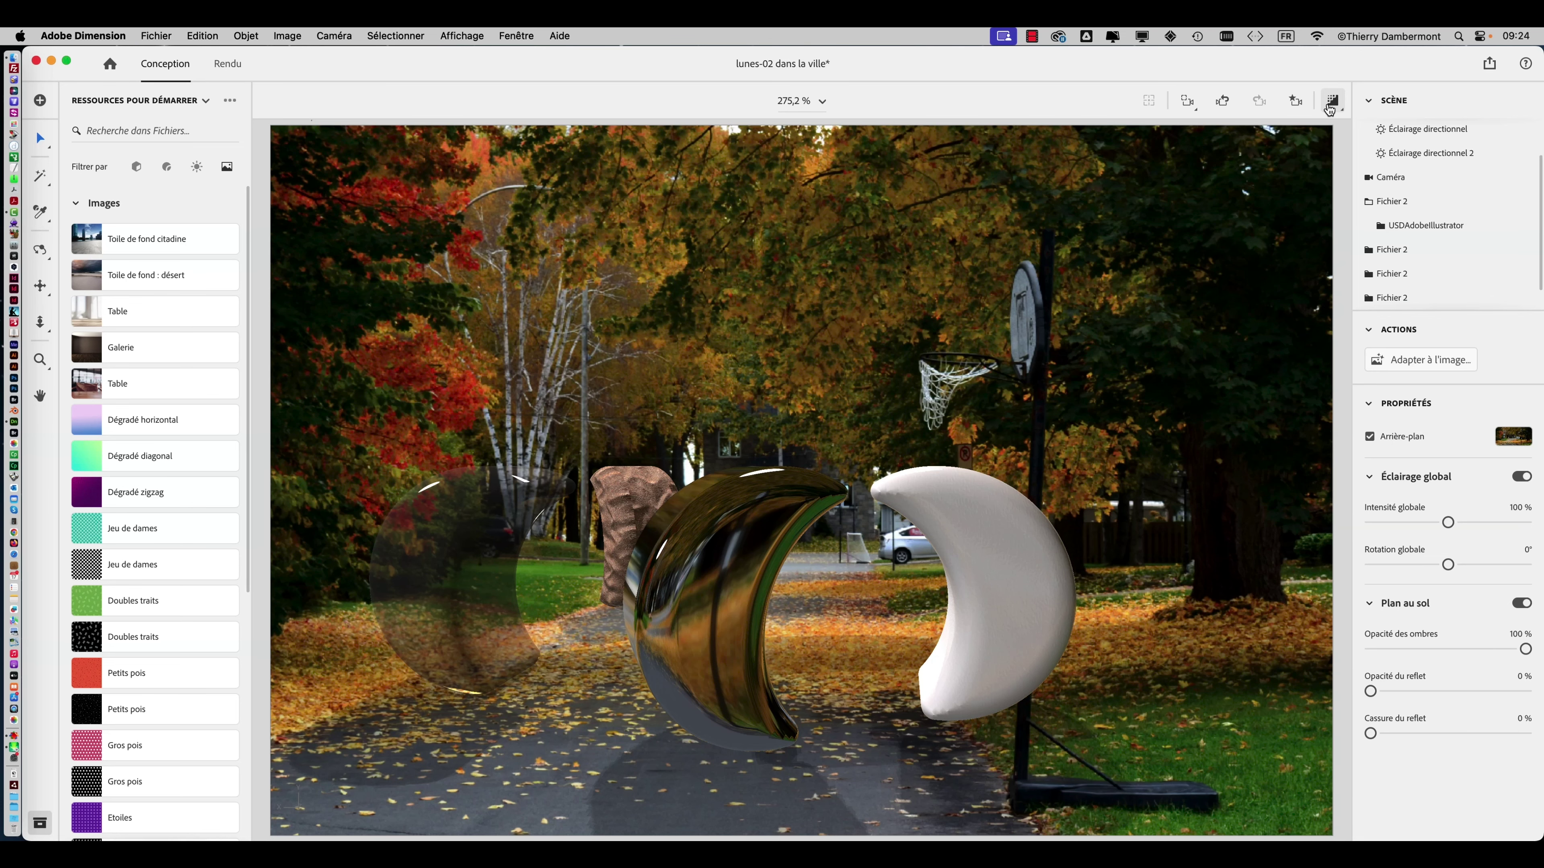
# - Select the white moon and check how the moons look against the autumn street in the render preview
pyautogui.click(987, 668)
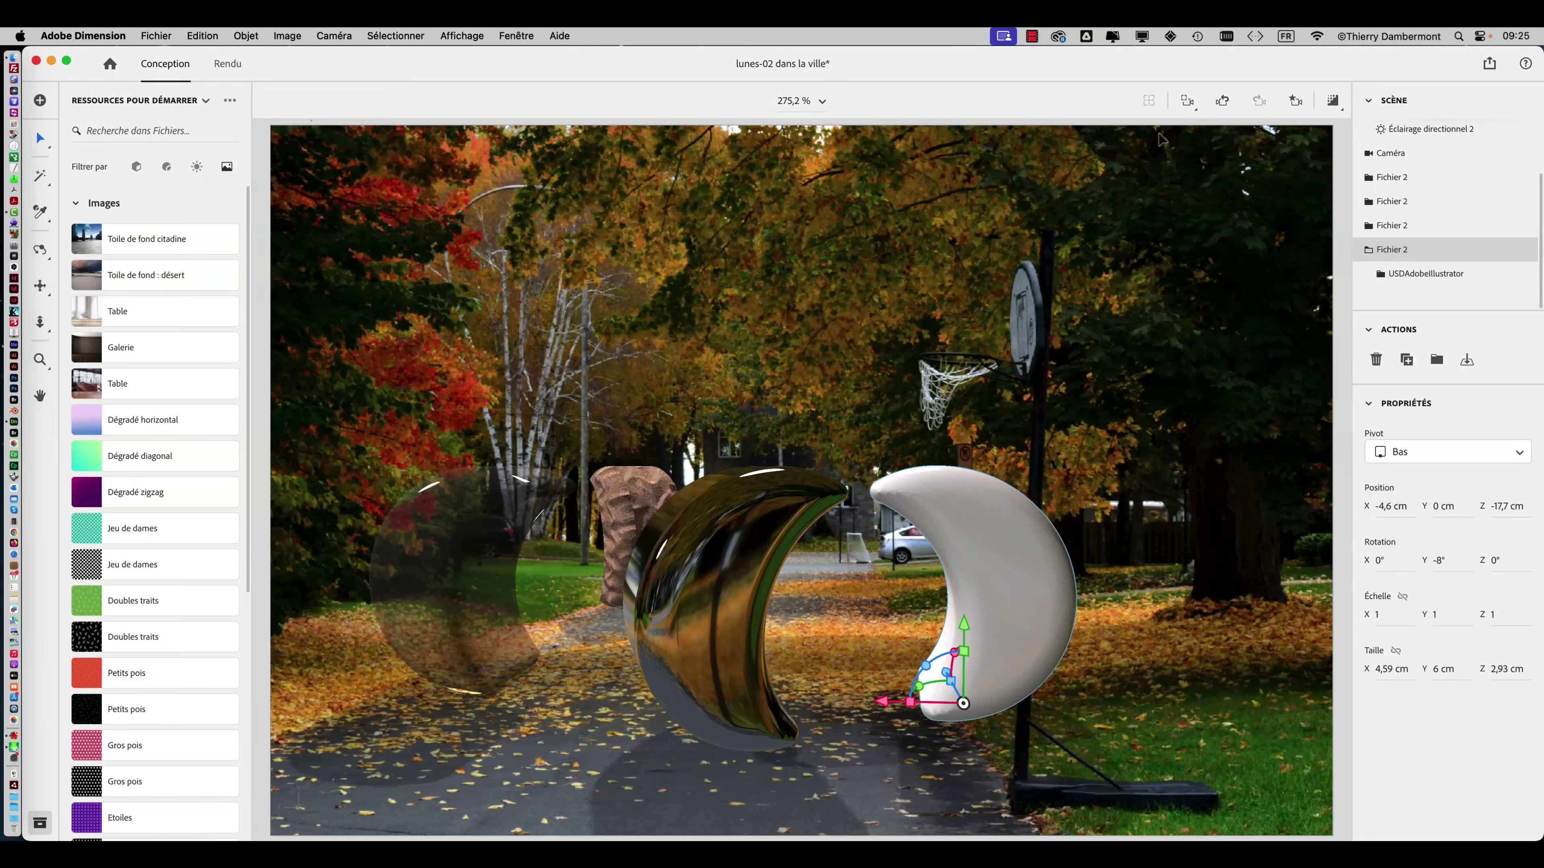
pyautogui.click(1333, 102)
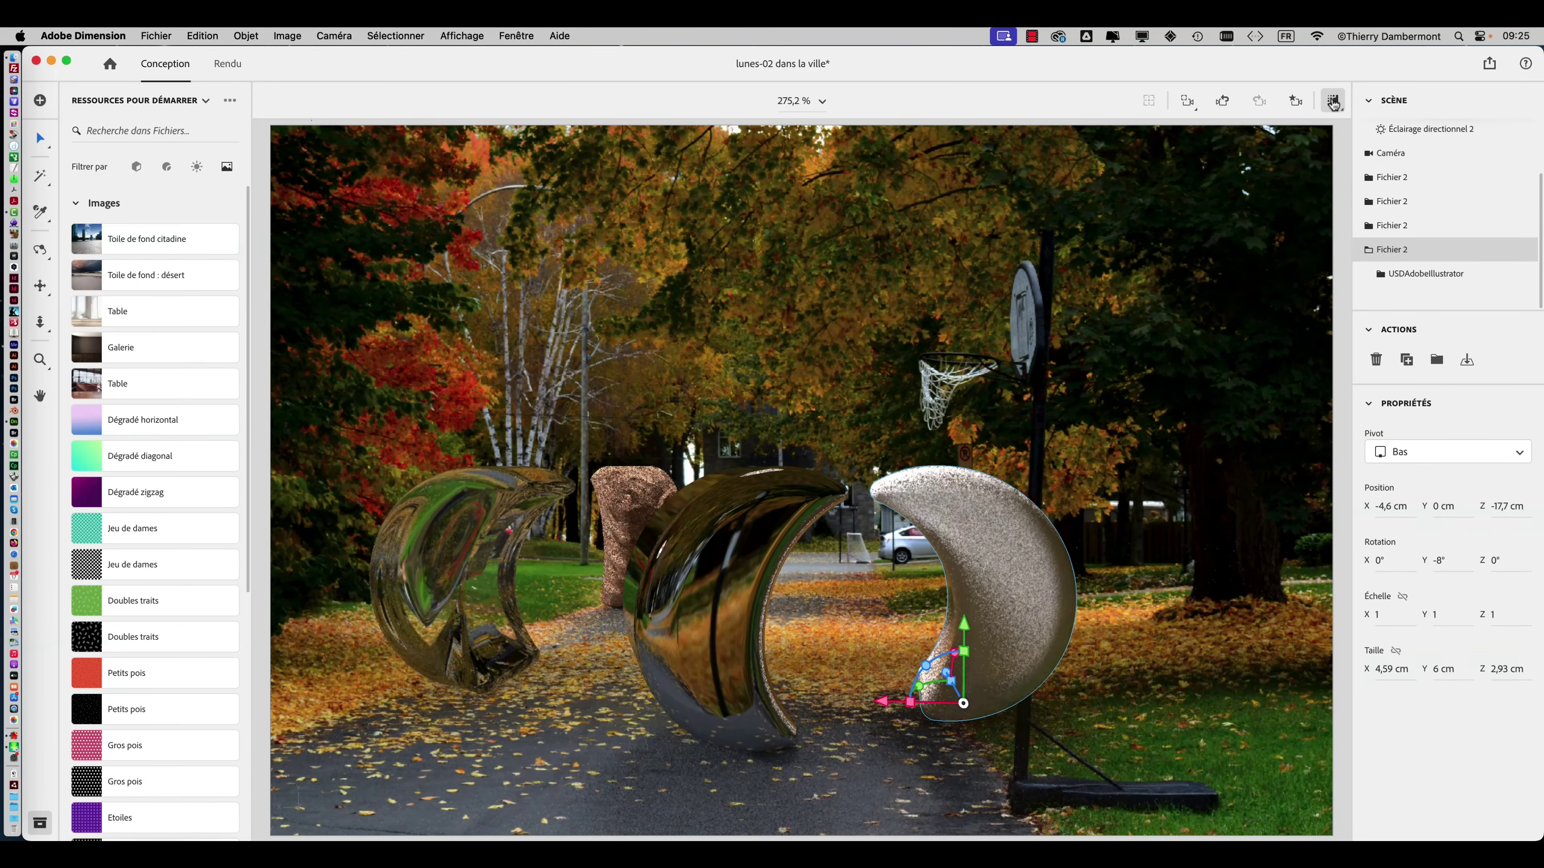
pyautogui.click(1332, 102)
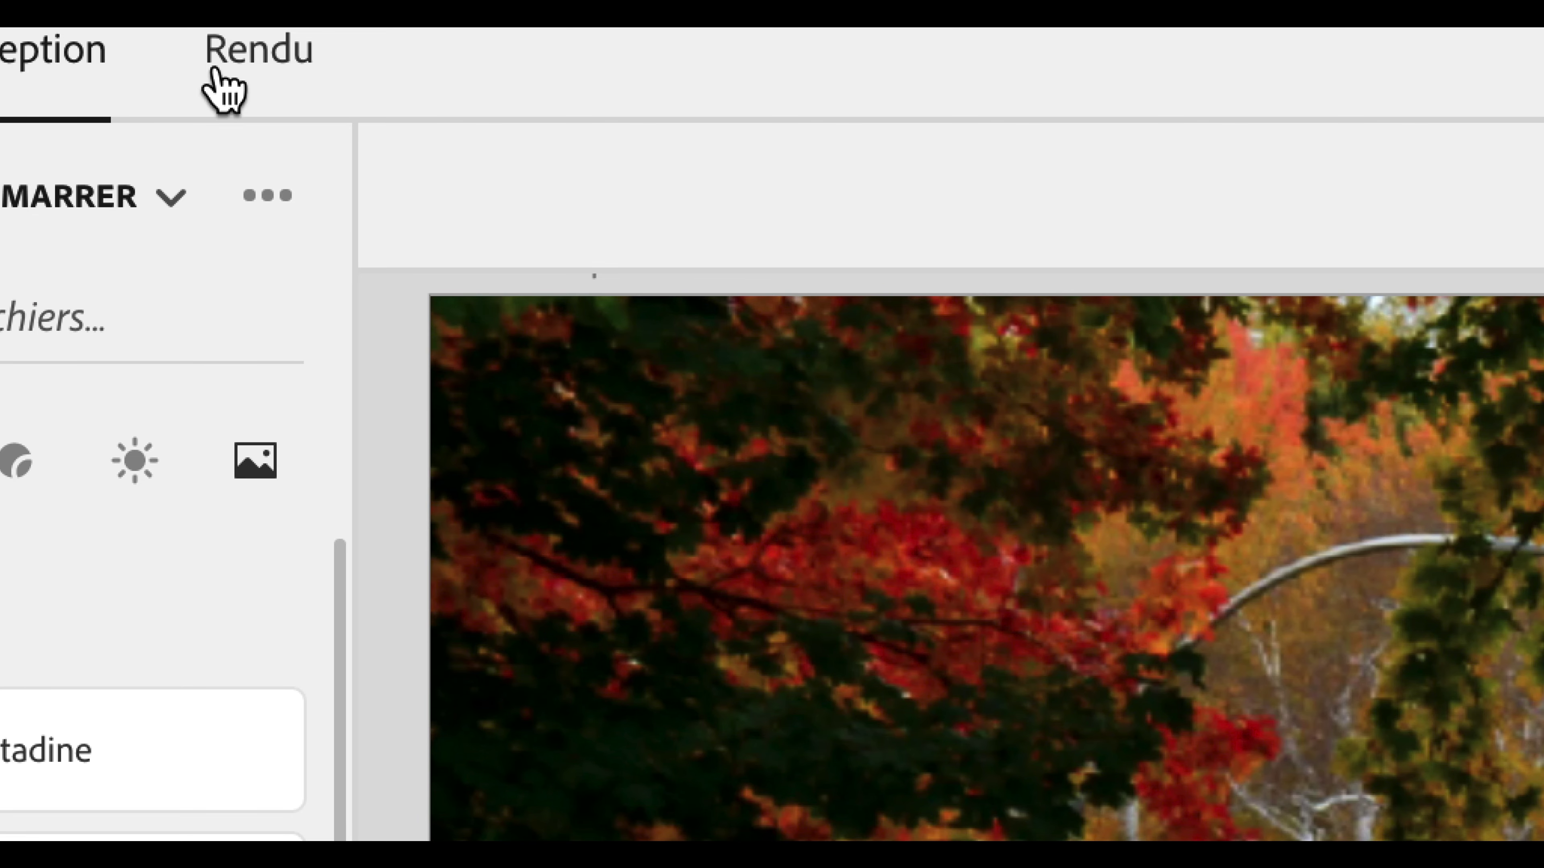
# - Set the render export format to PNG only, with the 16-bit PSD format disabled
pyautogui.click(216, 70)
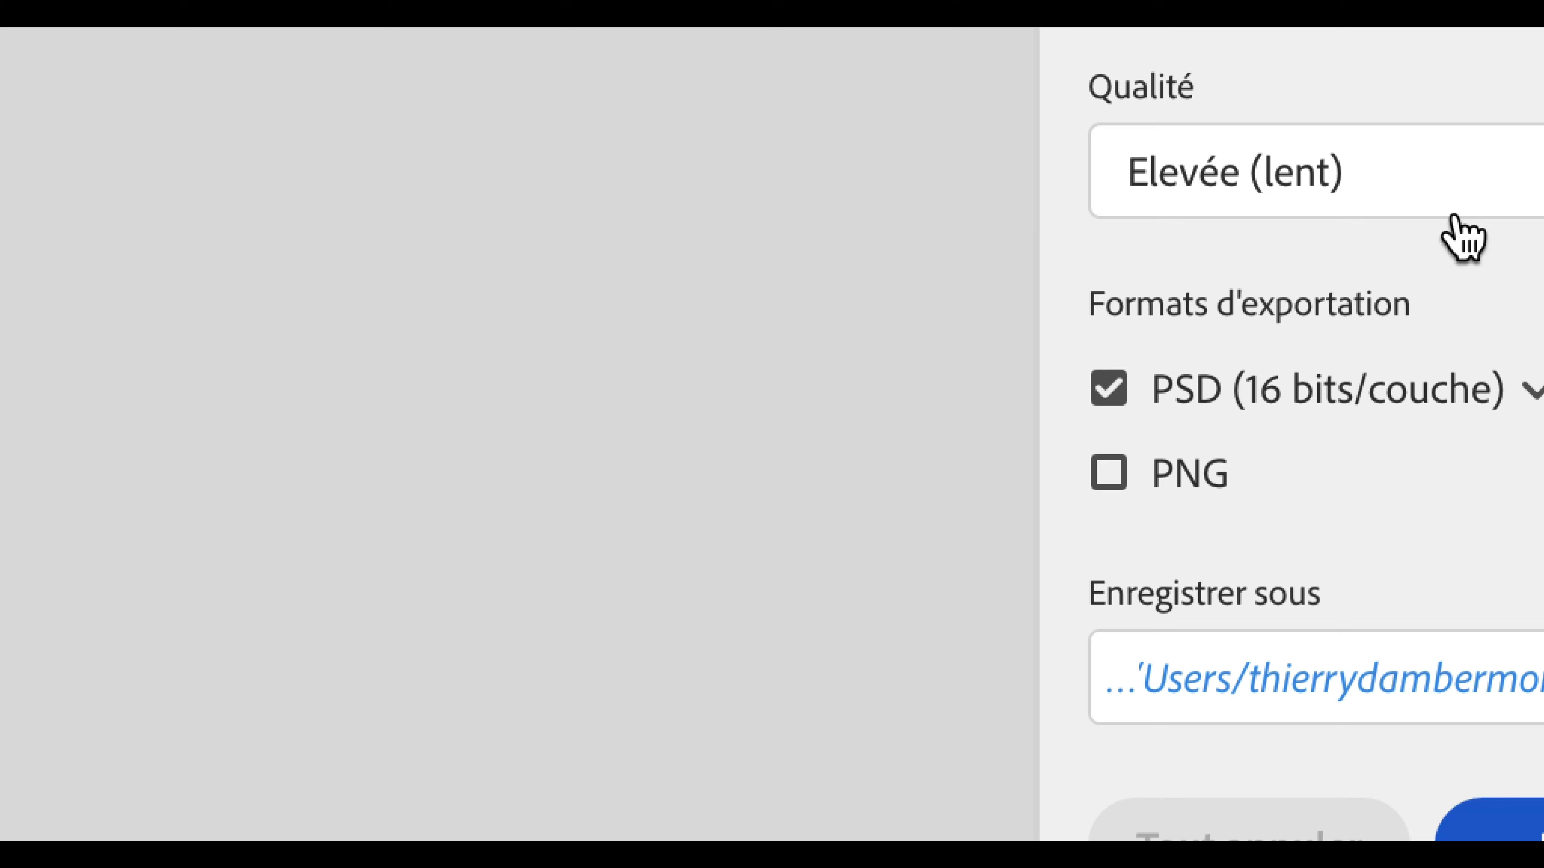
pyautogui.click(1110, 471)
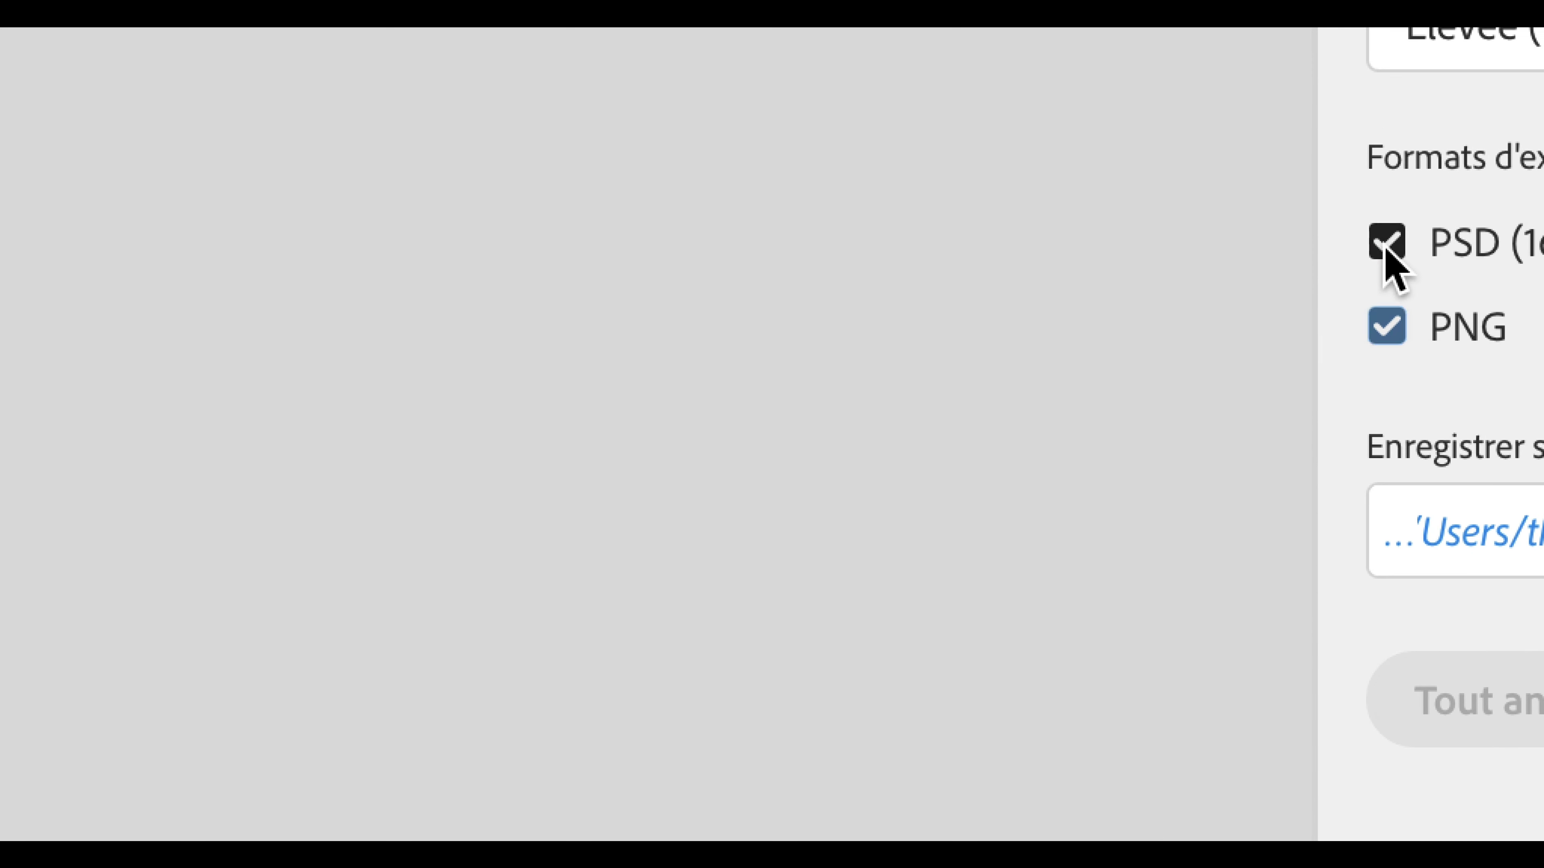
pyautogui.click(1387, 199)
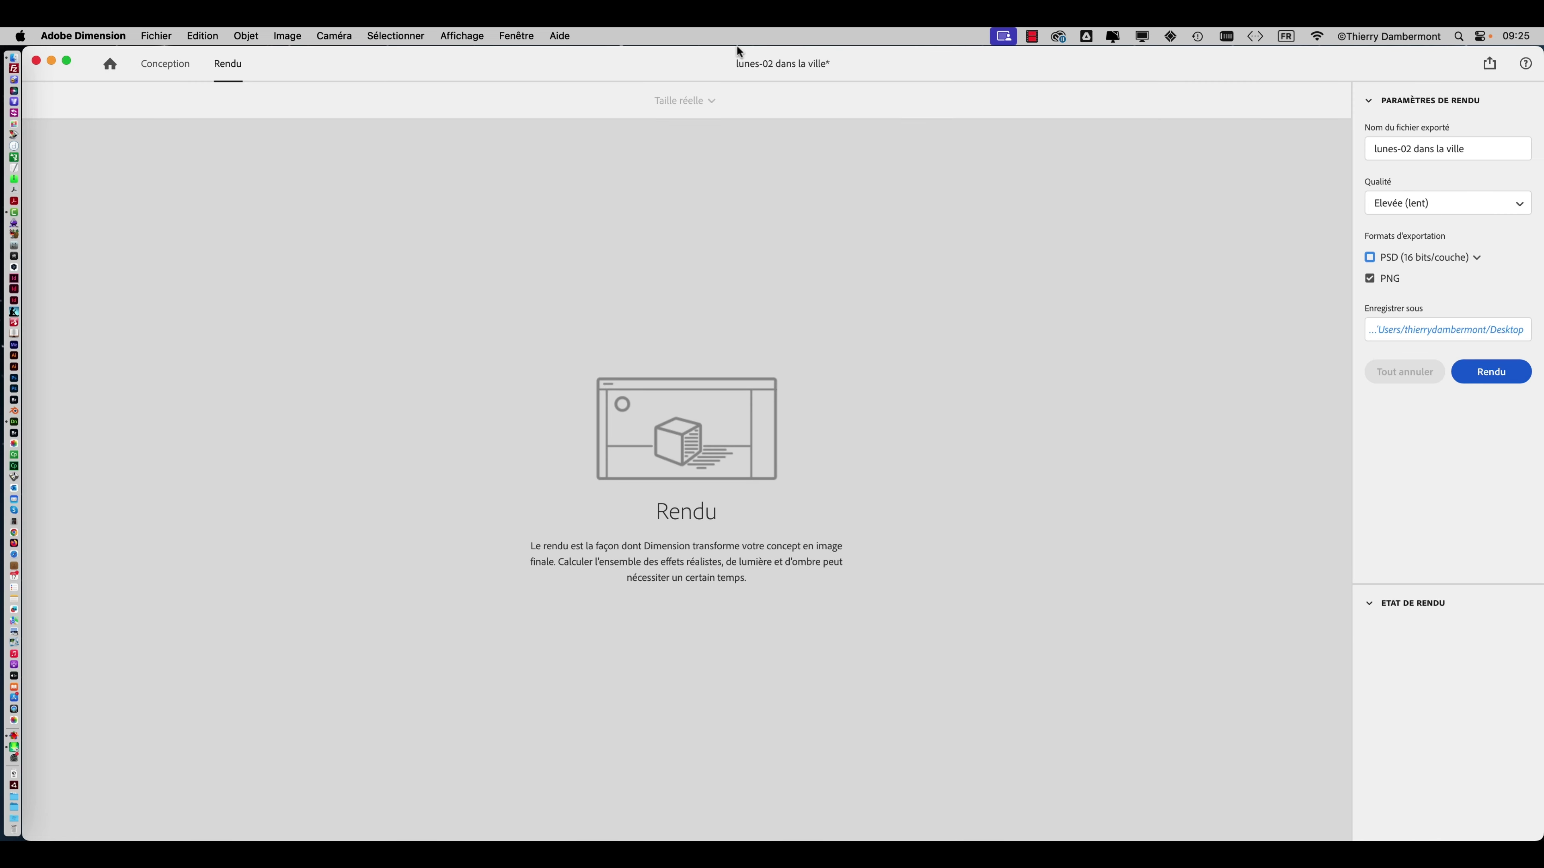
# - Return to the design view with render preview on and move the white moon behind the basketball hoop, to about X -12,3 cm and Z -10,7 cm
pyautogui.click(183, 78)
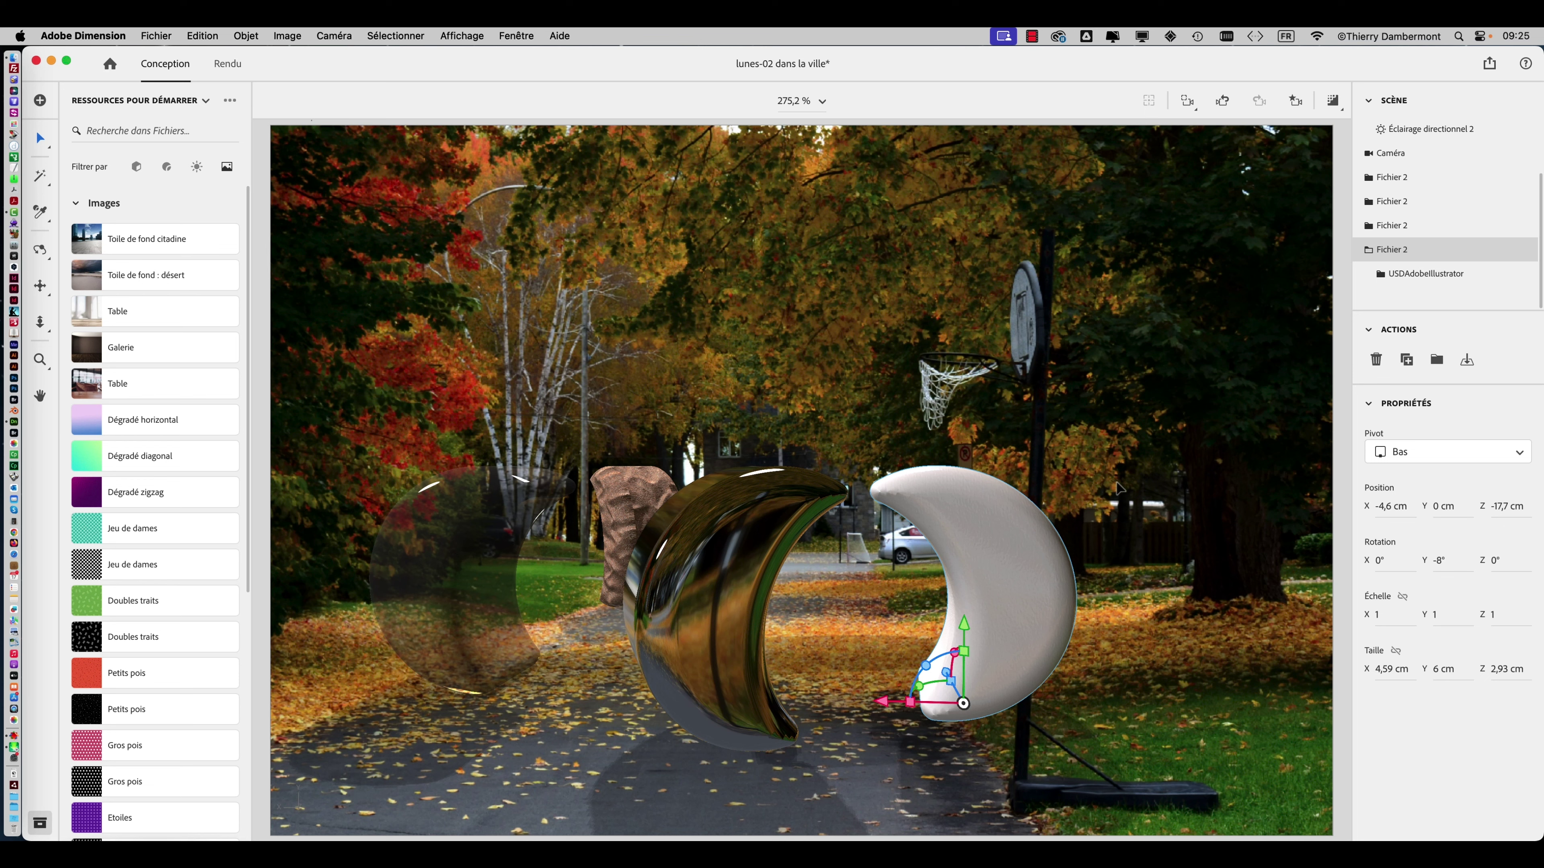
pyautogui.click(1331, 101)
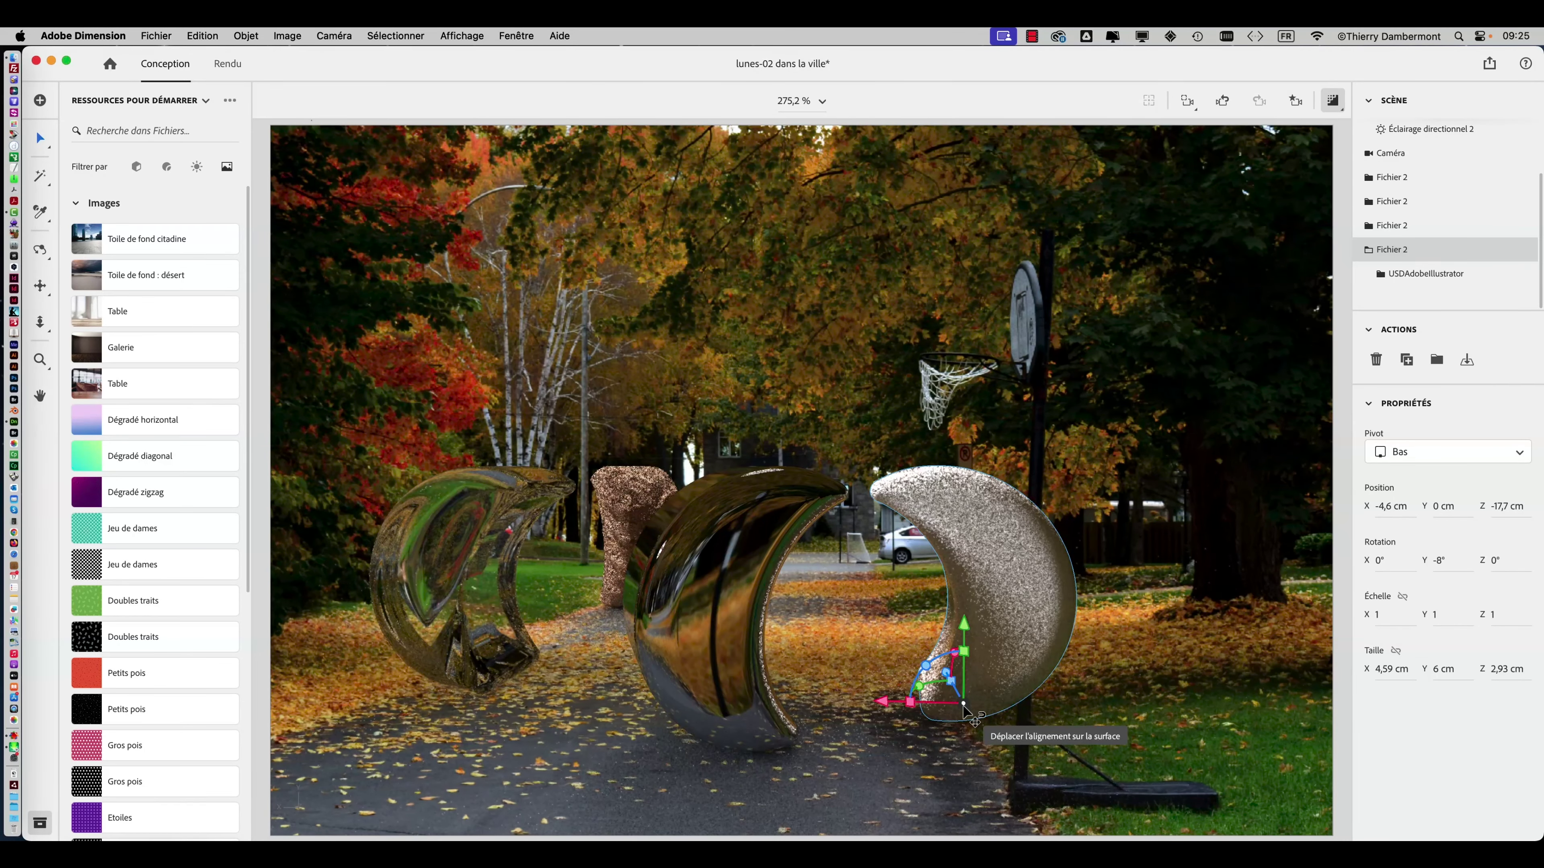
pyautogui.moveTo(963, 707); pyautogui.dragTo(1122, 628)
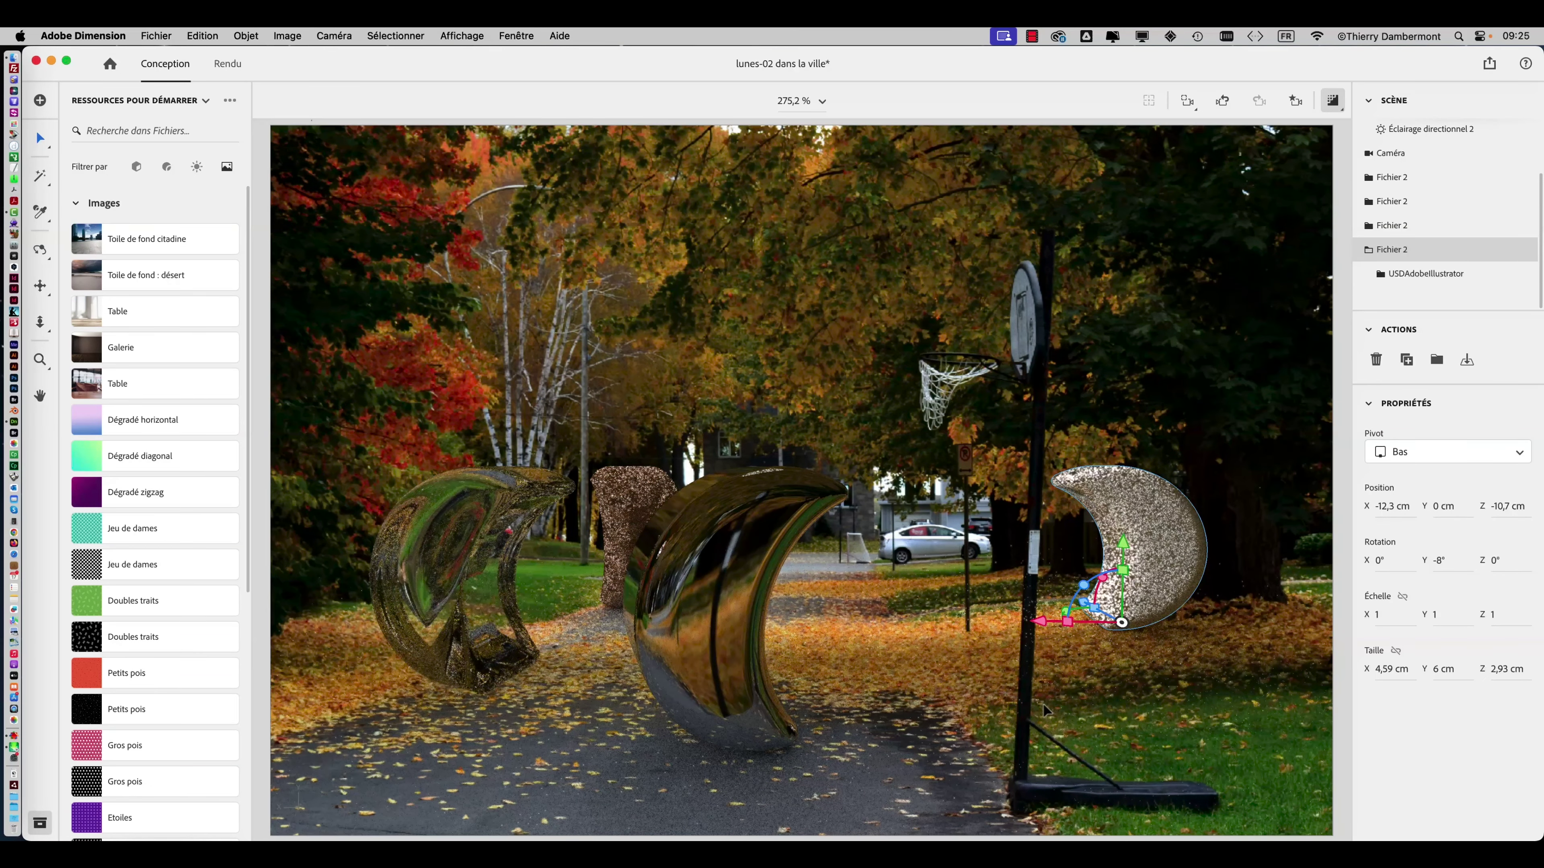
pyautogui.click(936, 699)
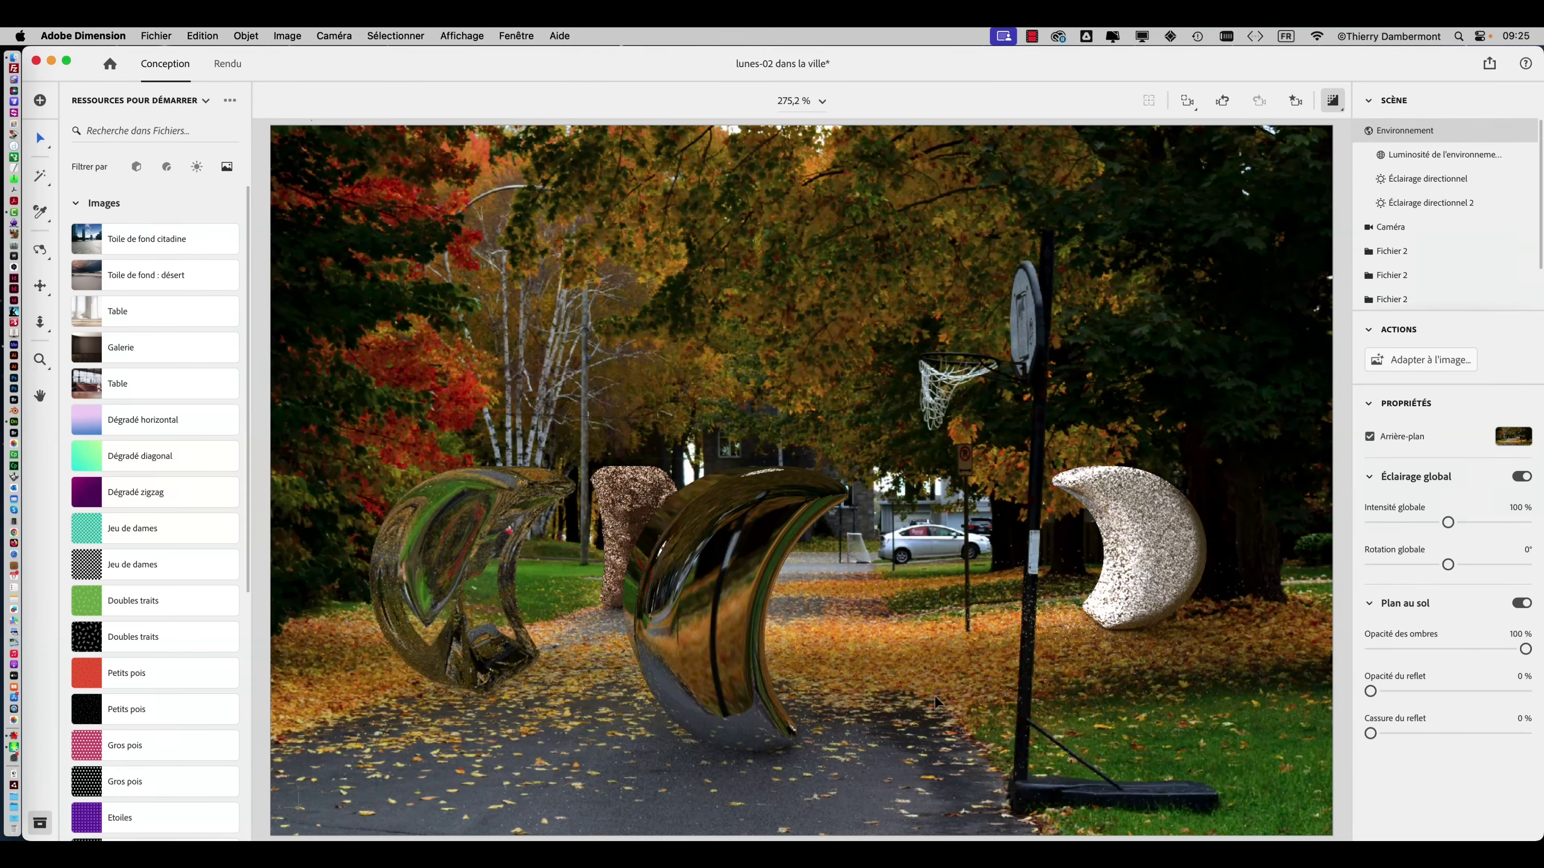
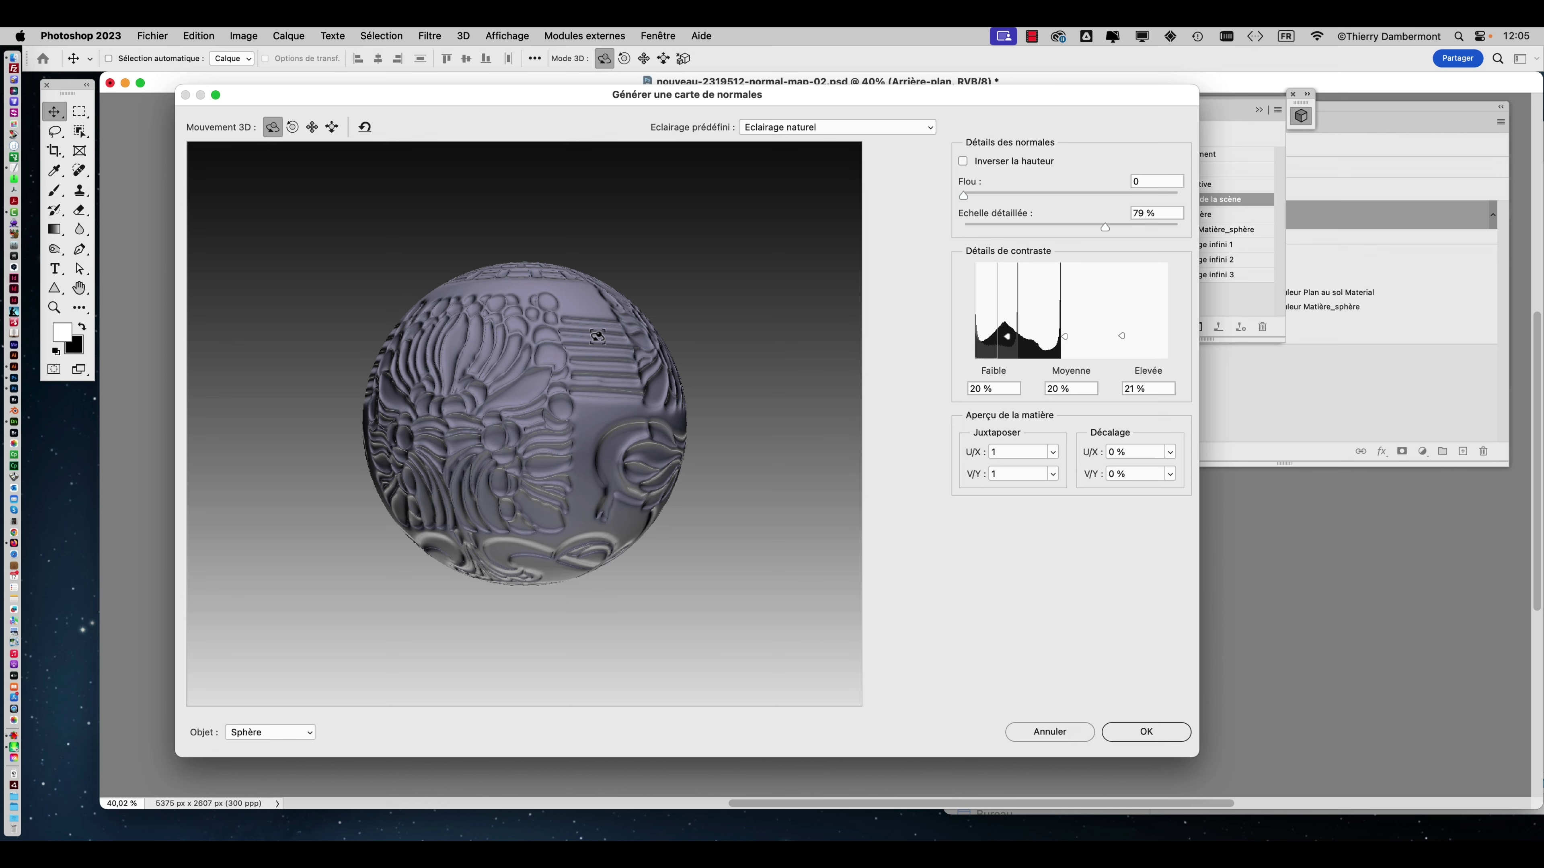
# - In Photoshop's normal map generator, rotate the sphere preview to examine the relief on its surface
pyautogui.moveTo(608, 101); pyautogui.dragTo(571, 112)
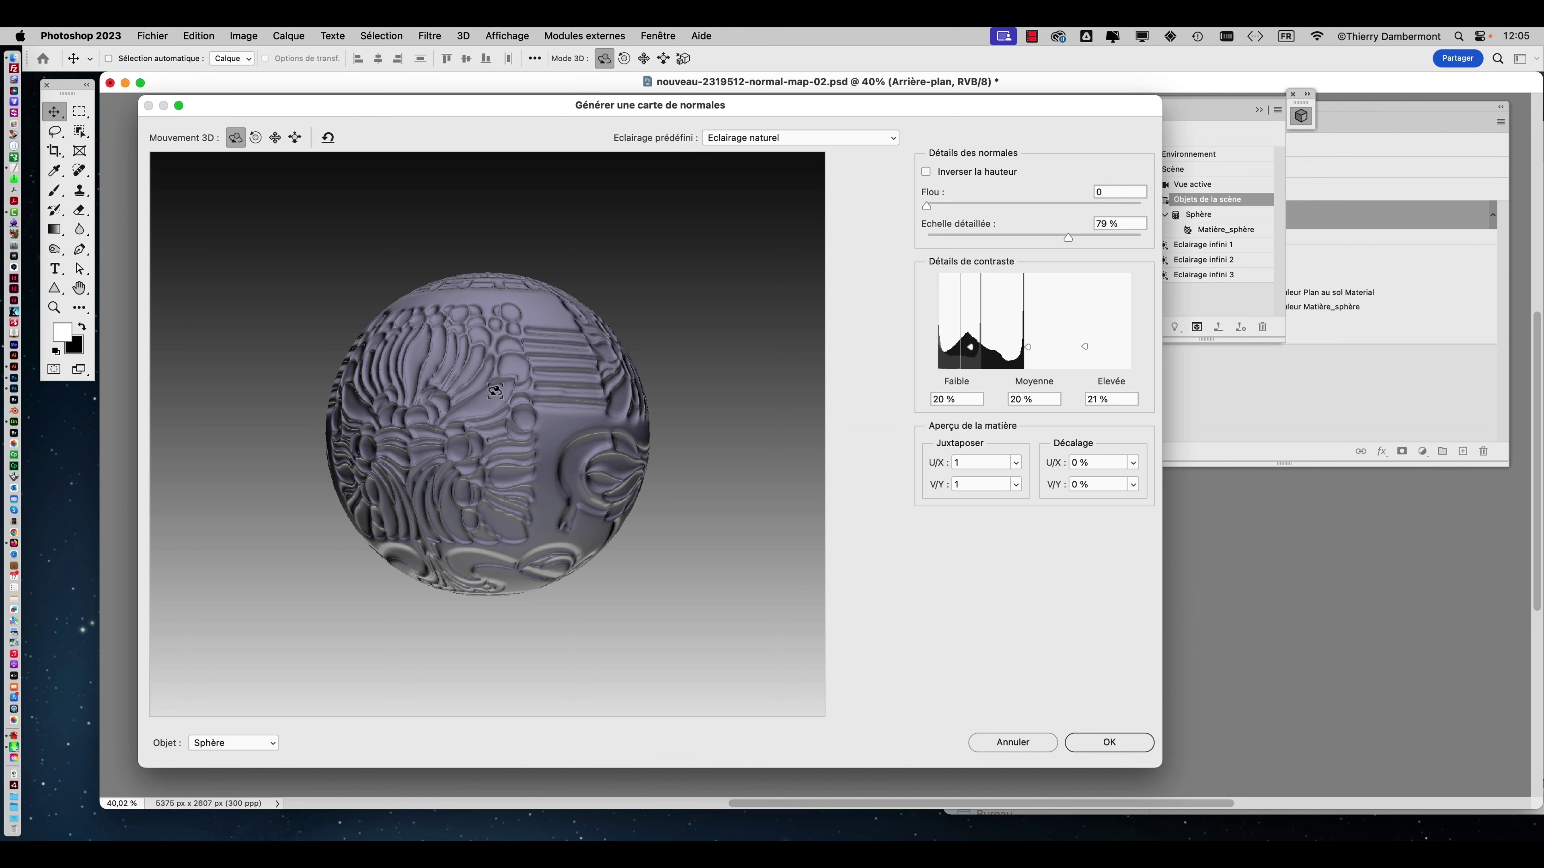
pyautogui.moveTo(480, 397); pyautogui.dragTo(476, 398)
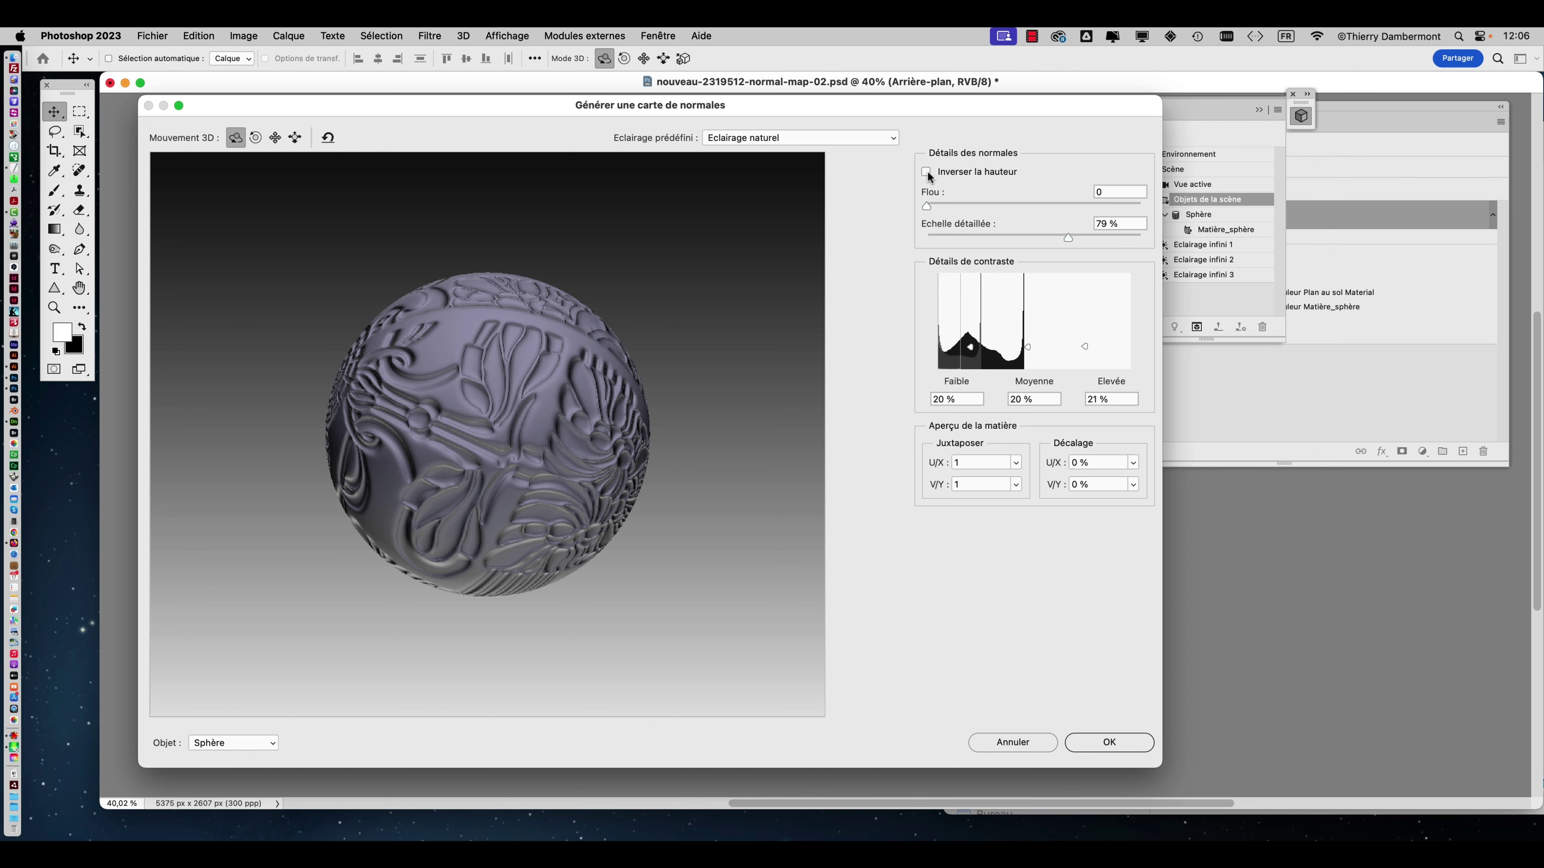
pyautogui.press('alt')
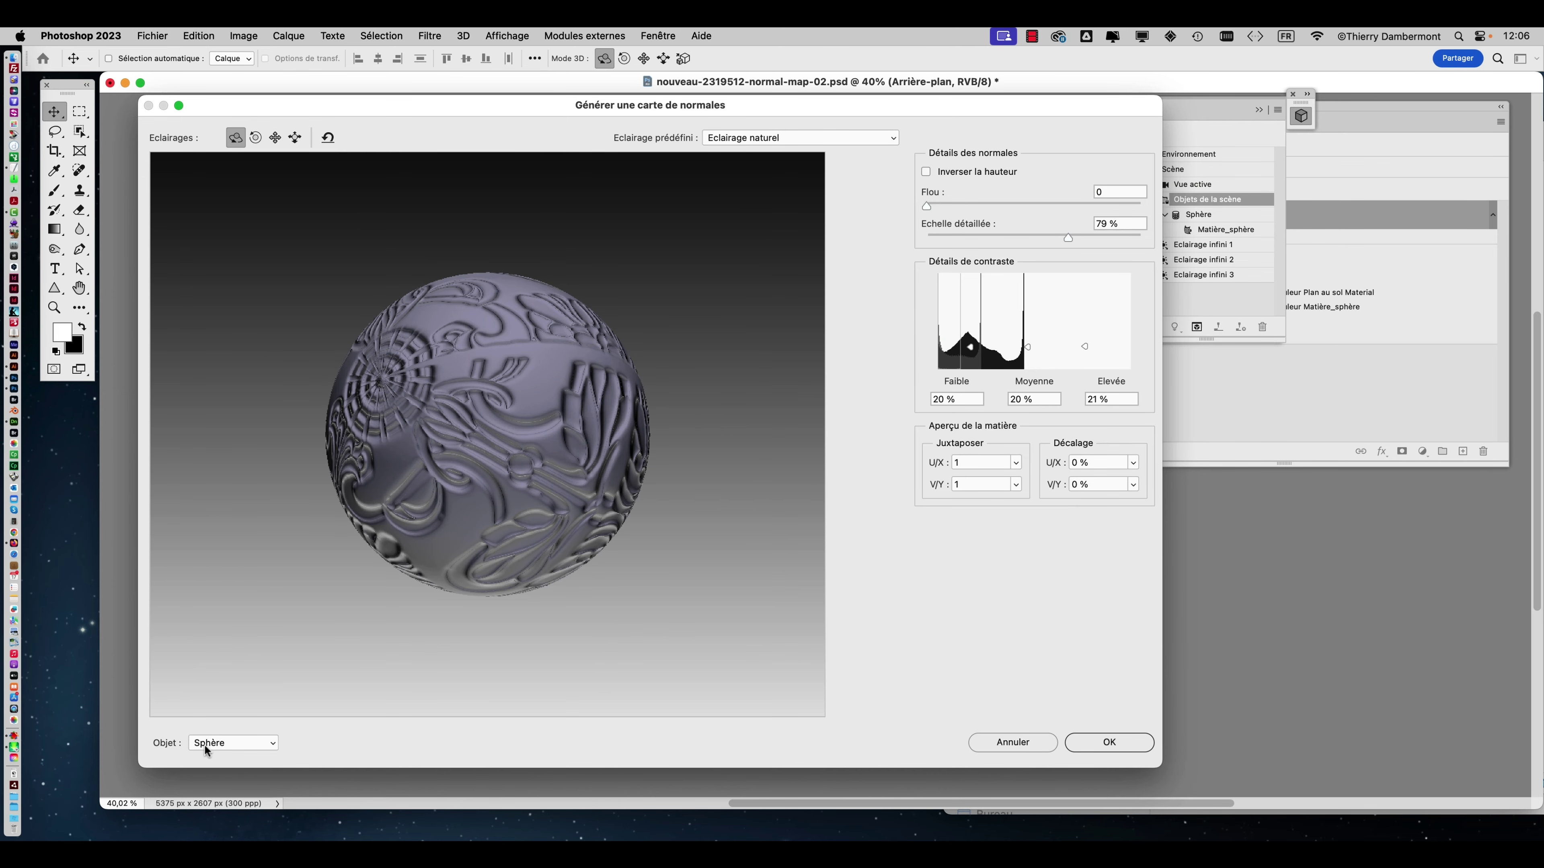
pyautogui.press('alt')
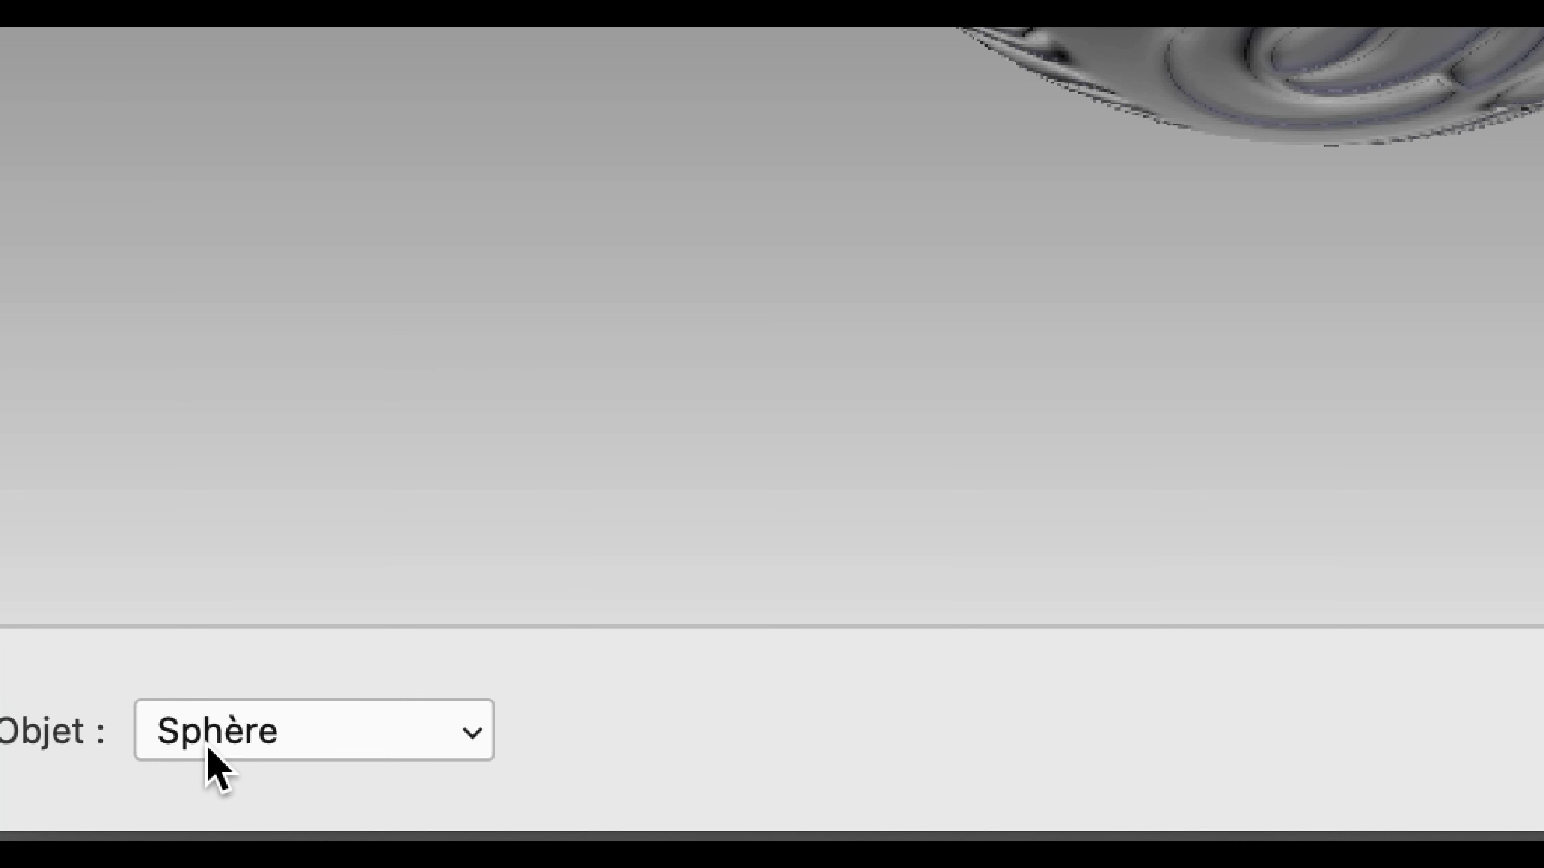
# - Show the normal map on a Cube preview object and inspect its faces from another angle
pyautogui.click(210, 754)
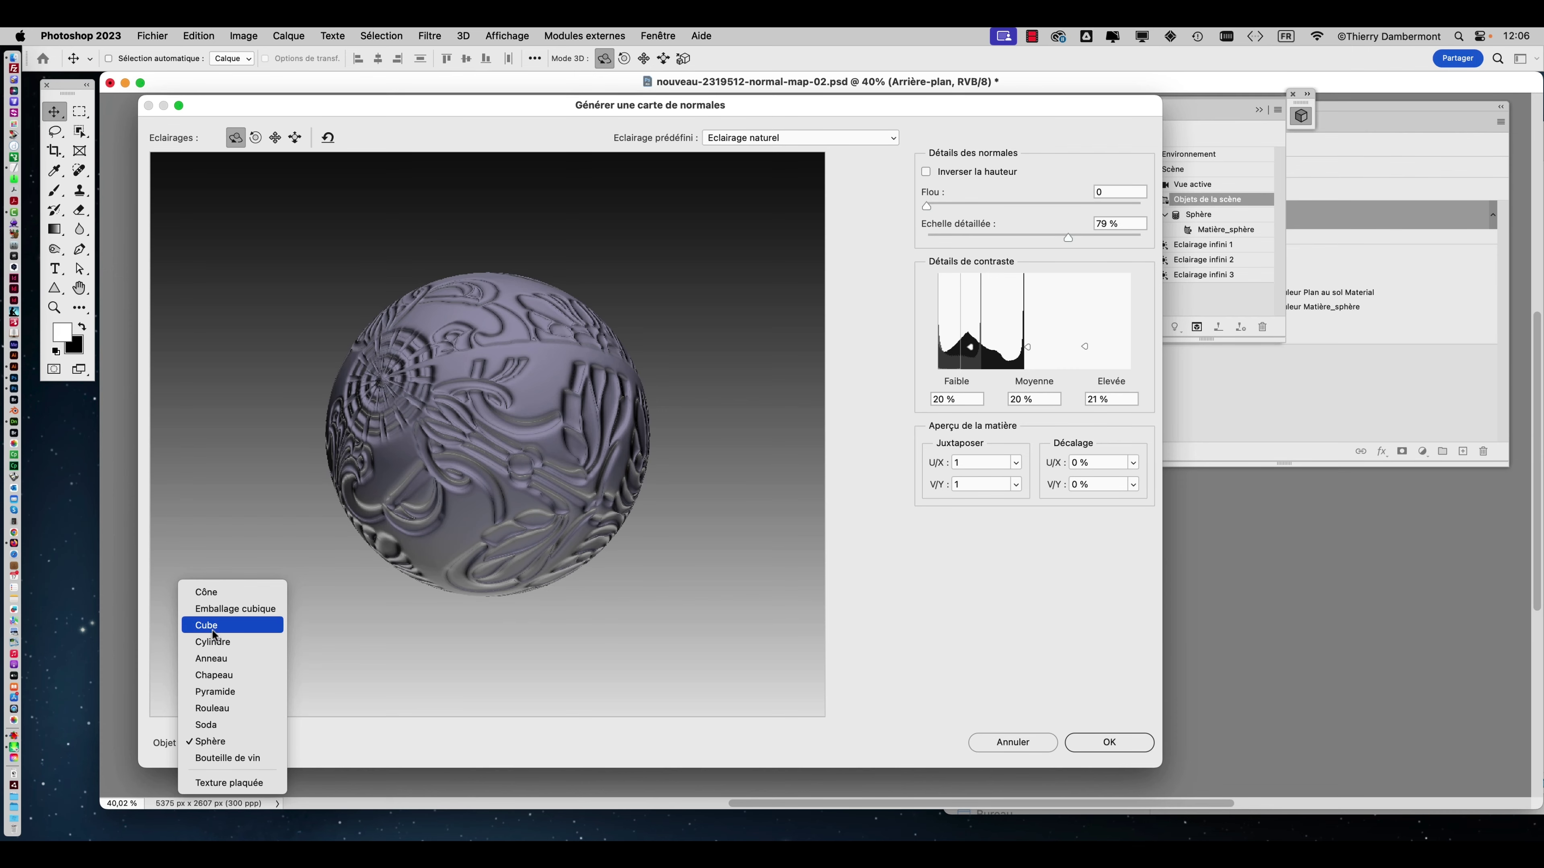
pyautogui.click(213, 631)
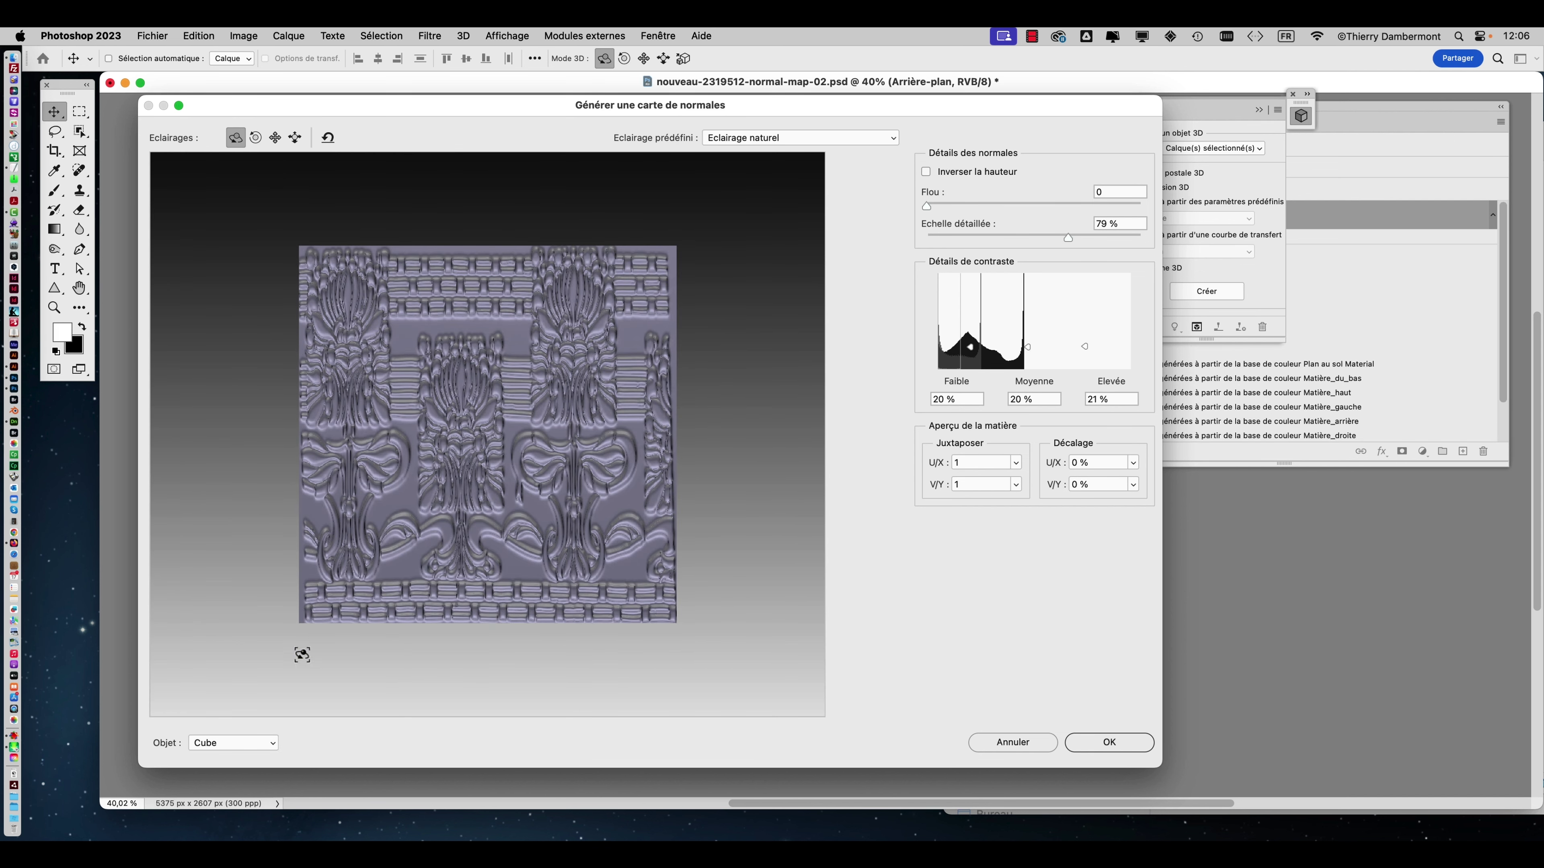
pyautogui.click(250, 748)
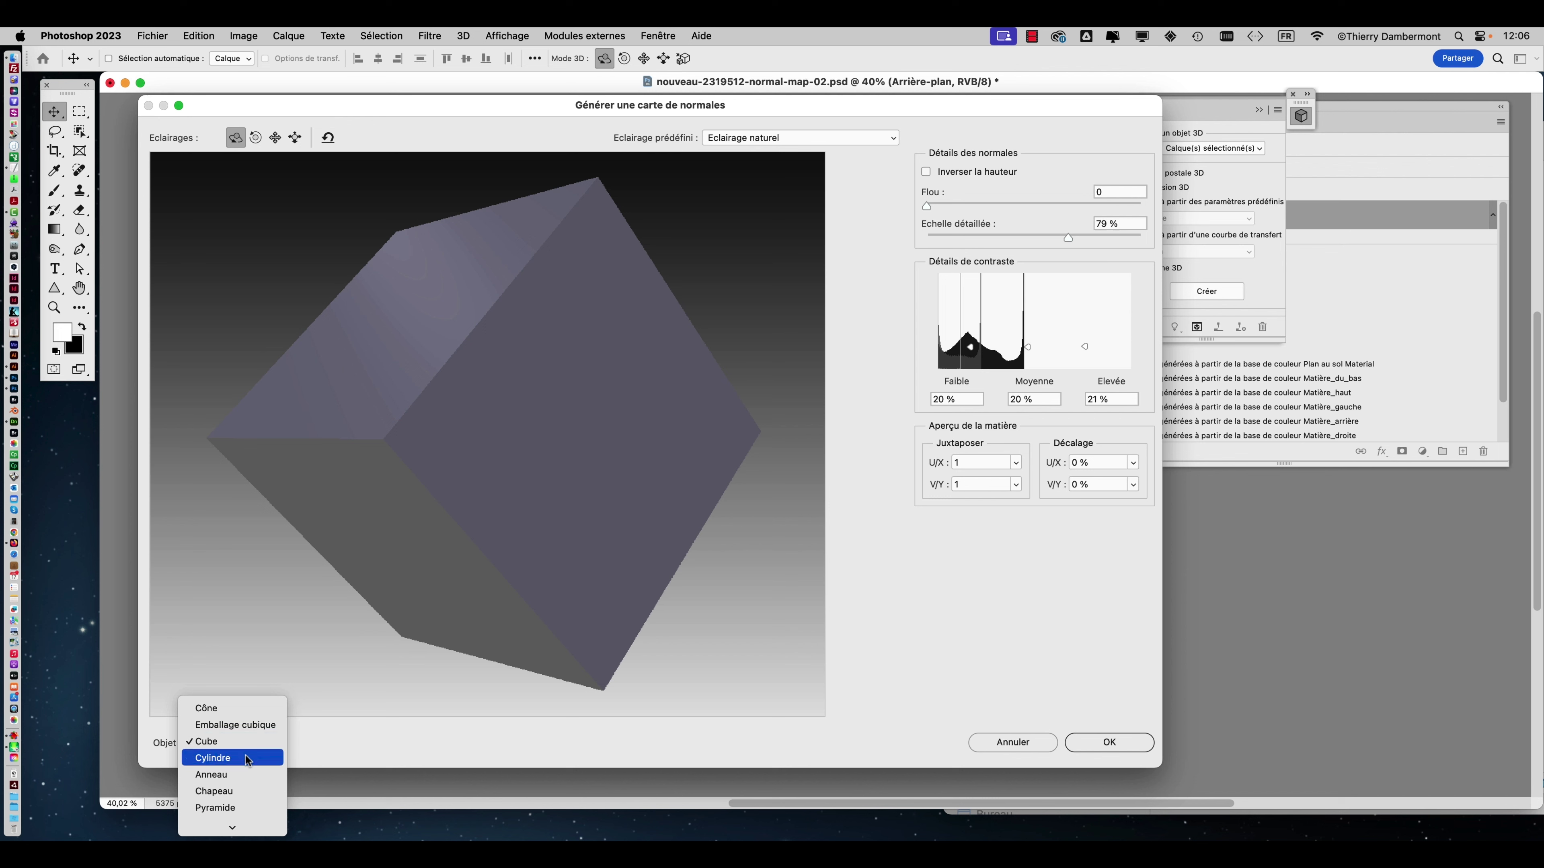
pyautogui.click(818, 577)
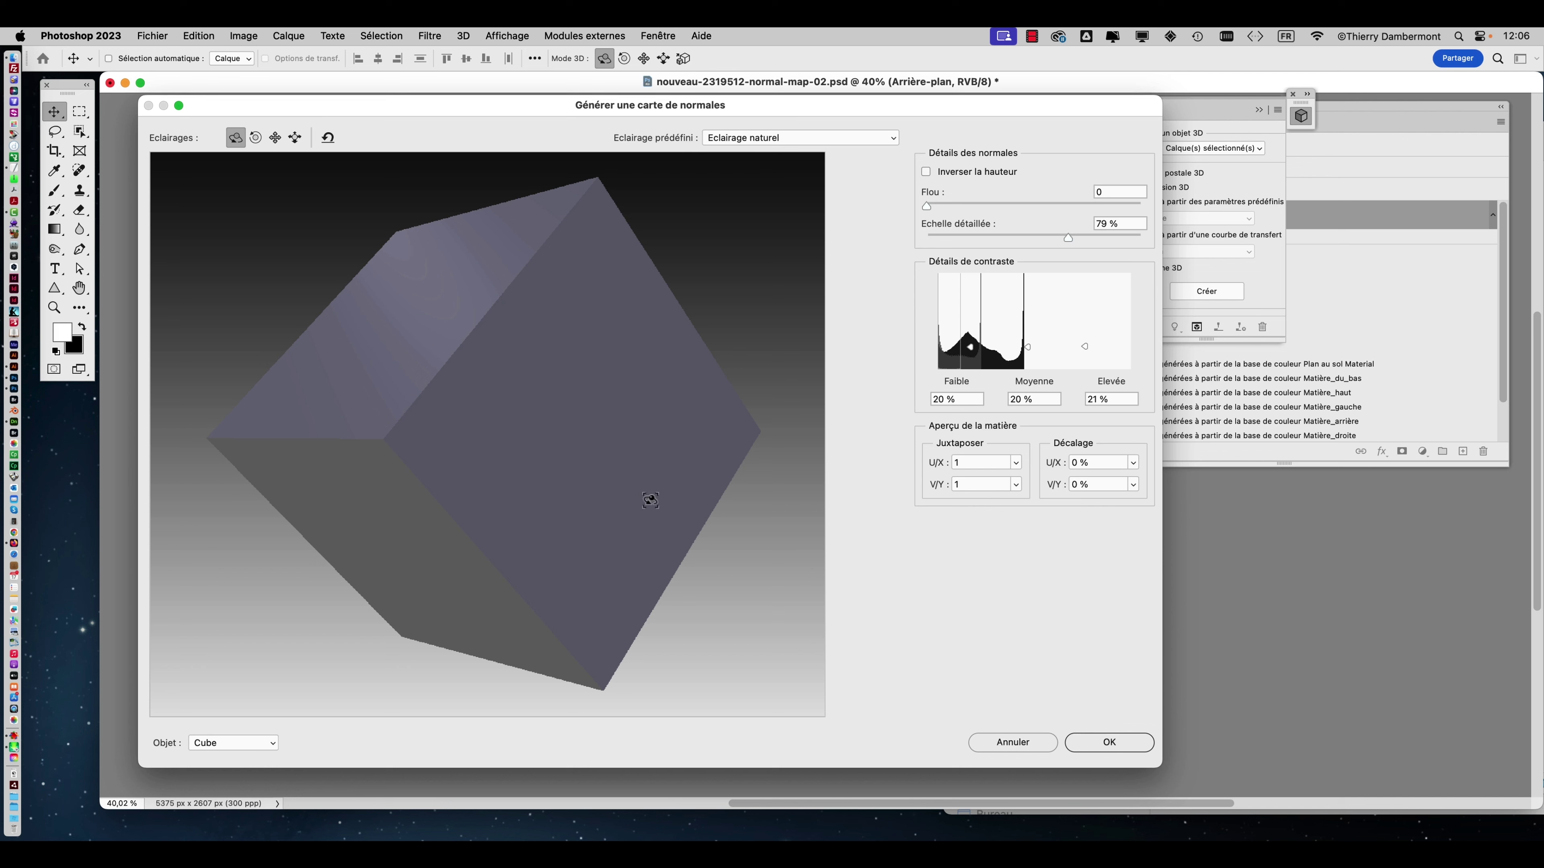
# - Set the preview object back to Sphère and enable Inverser la hauteur for the normal map
pyautogui.click(226, 748)
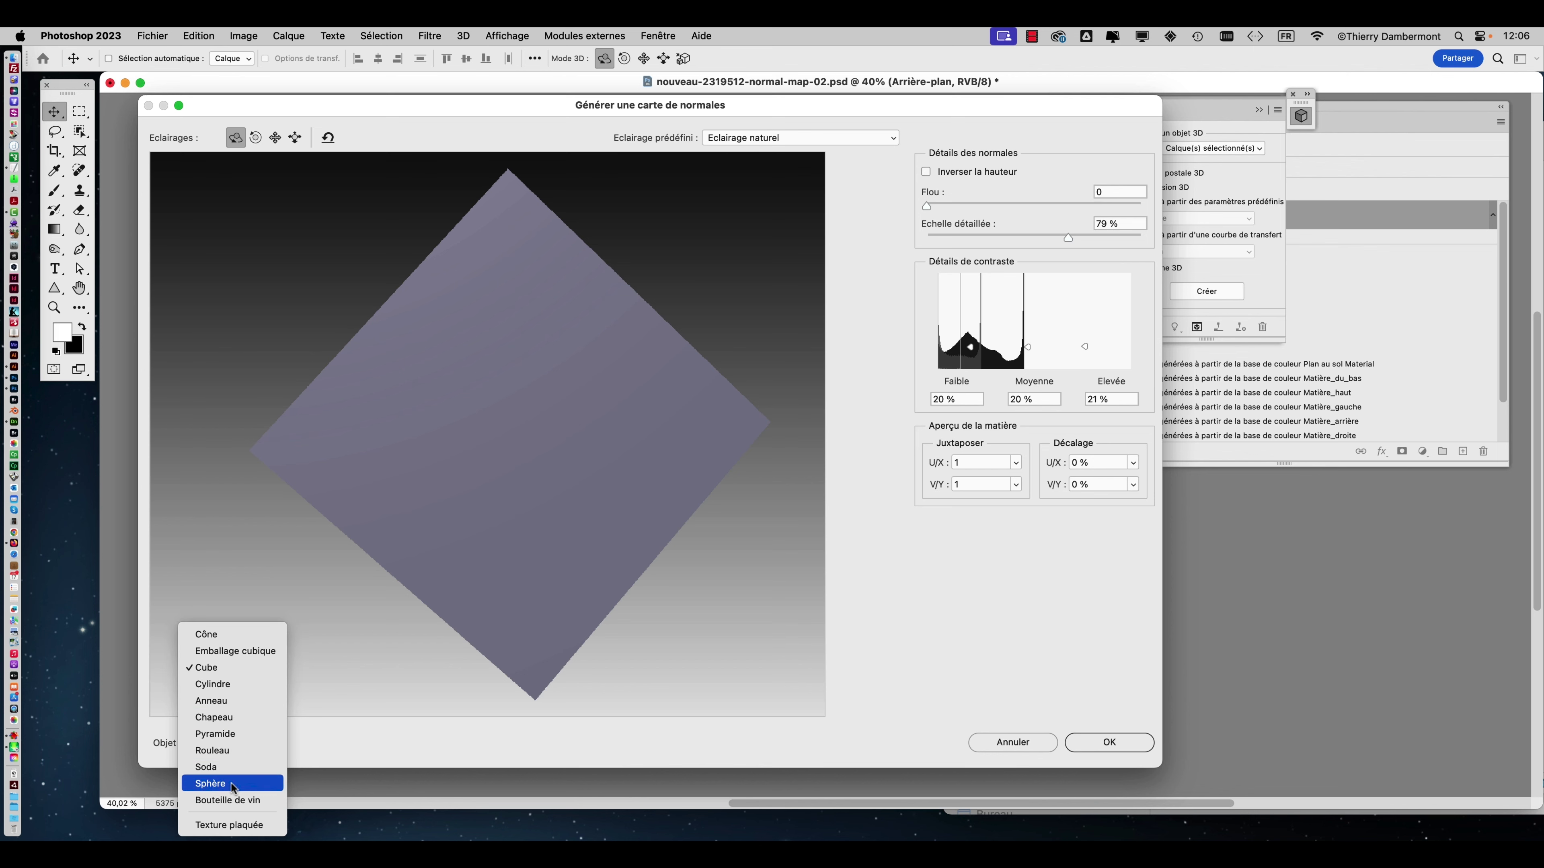
pyautogui.click(232, 785)
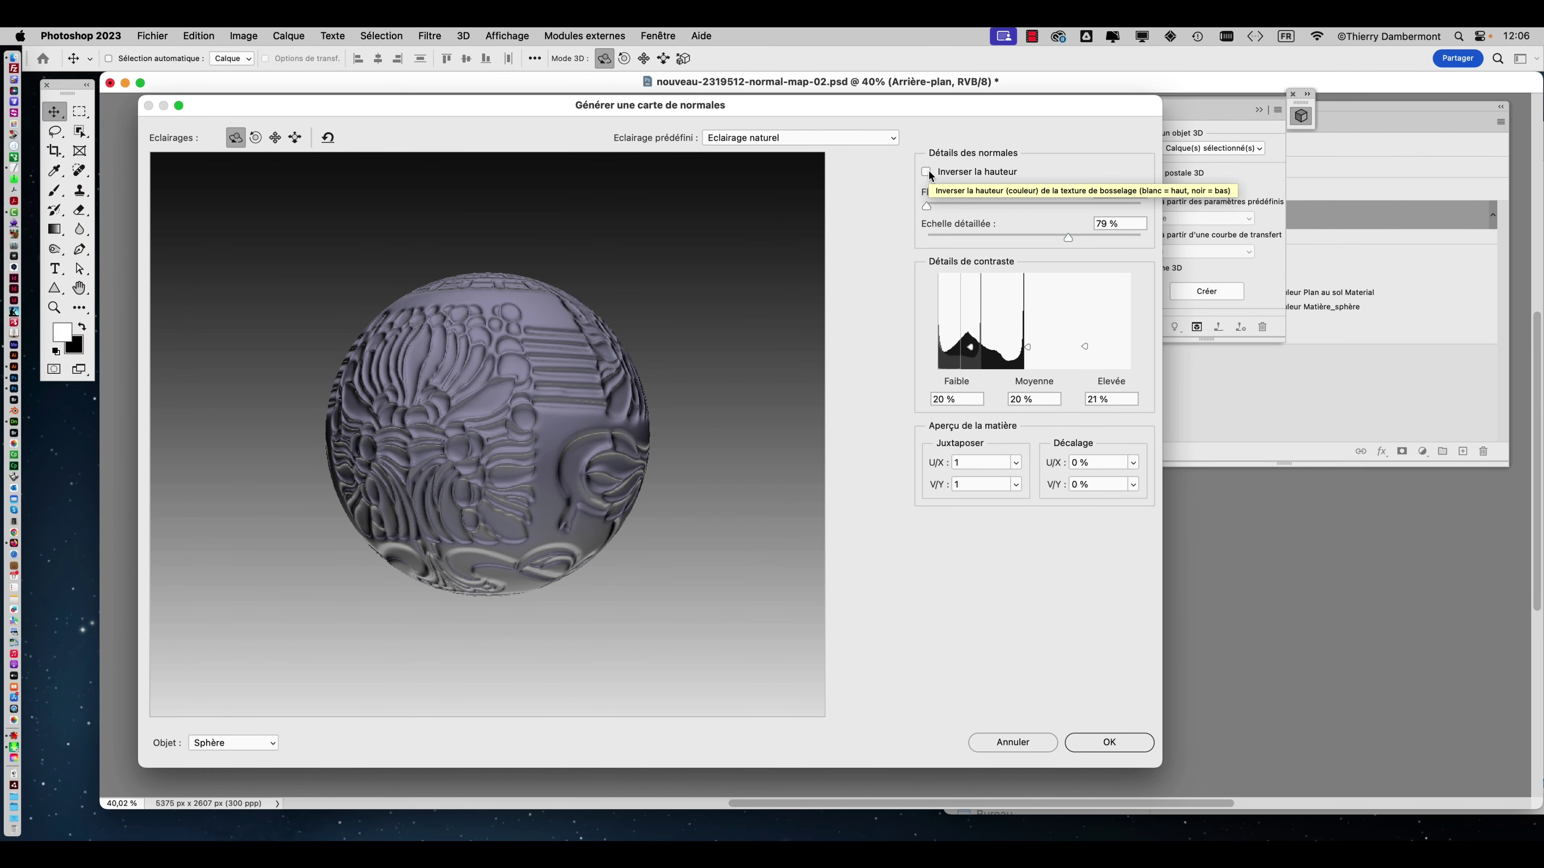
pyautogui.click(926, 172)
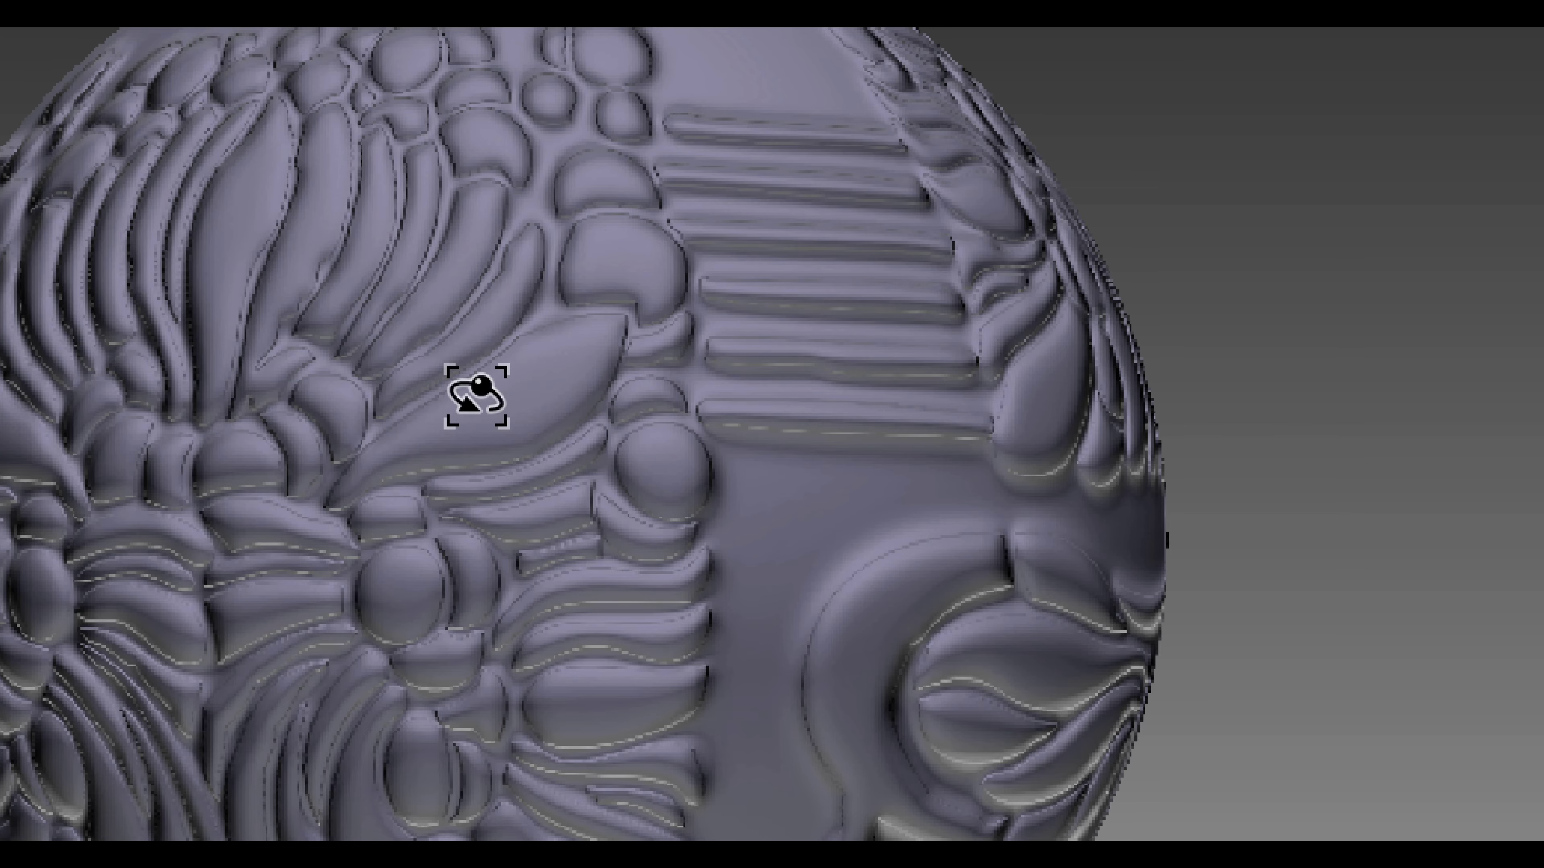
# - Compare the relief on the sphere preview with Inverser la hauteur switched on and off, leaving the option off
pyautogui.moveTo(477, 396); pyautogui.dragTo(530, 344)
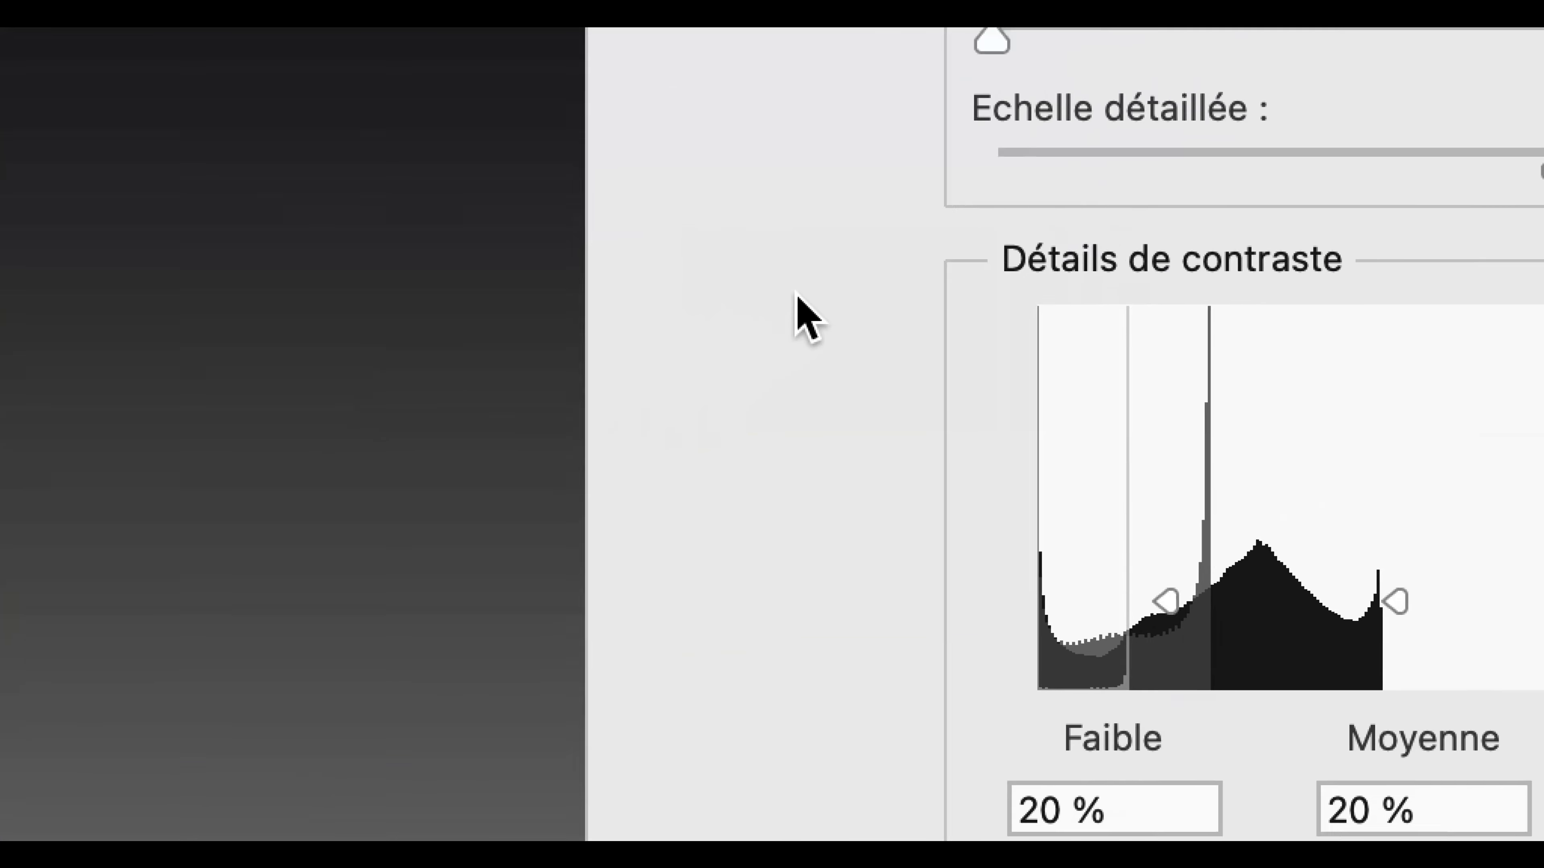
pyautogui.click(833, 220)
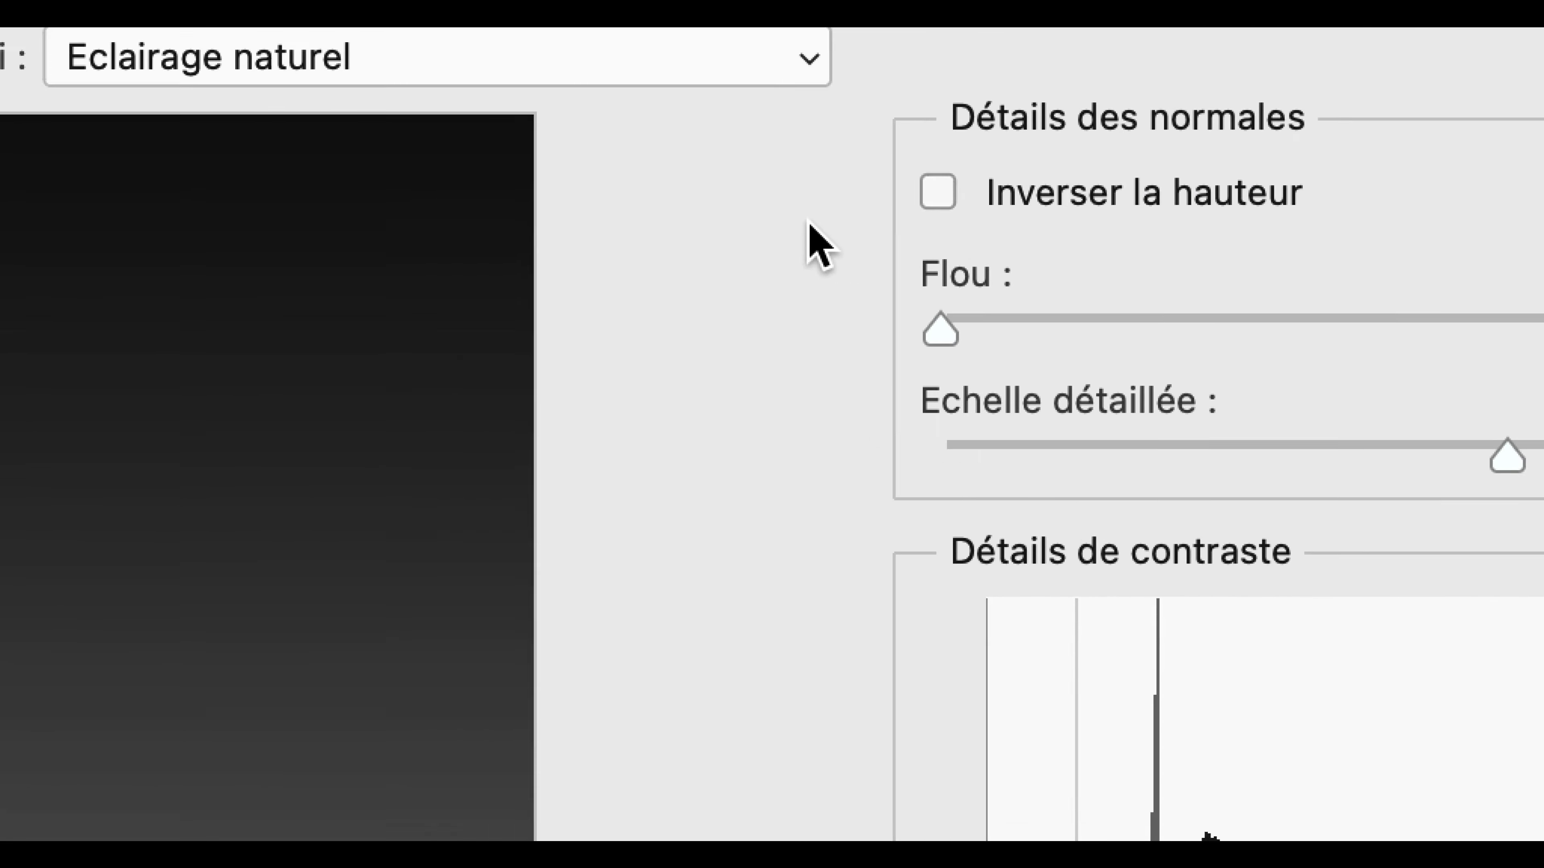
pyautogui.moveTo(516, 327); pyautogui.dragTo(398, 406)
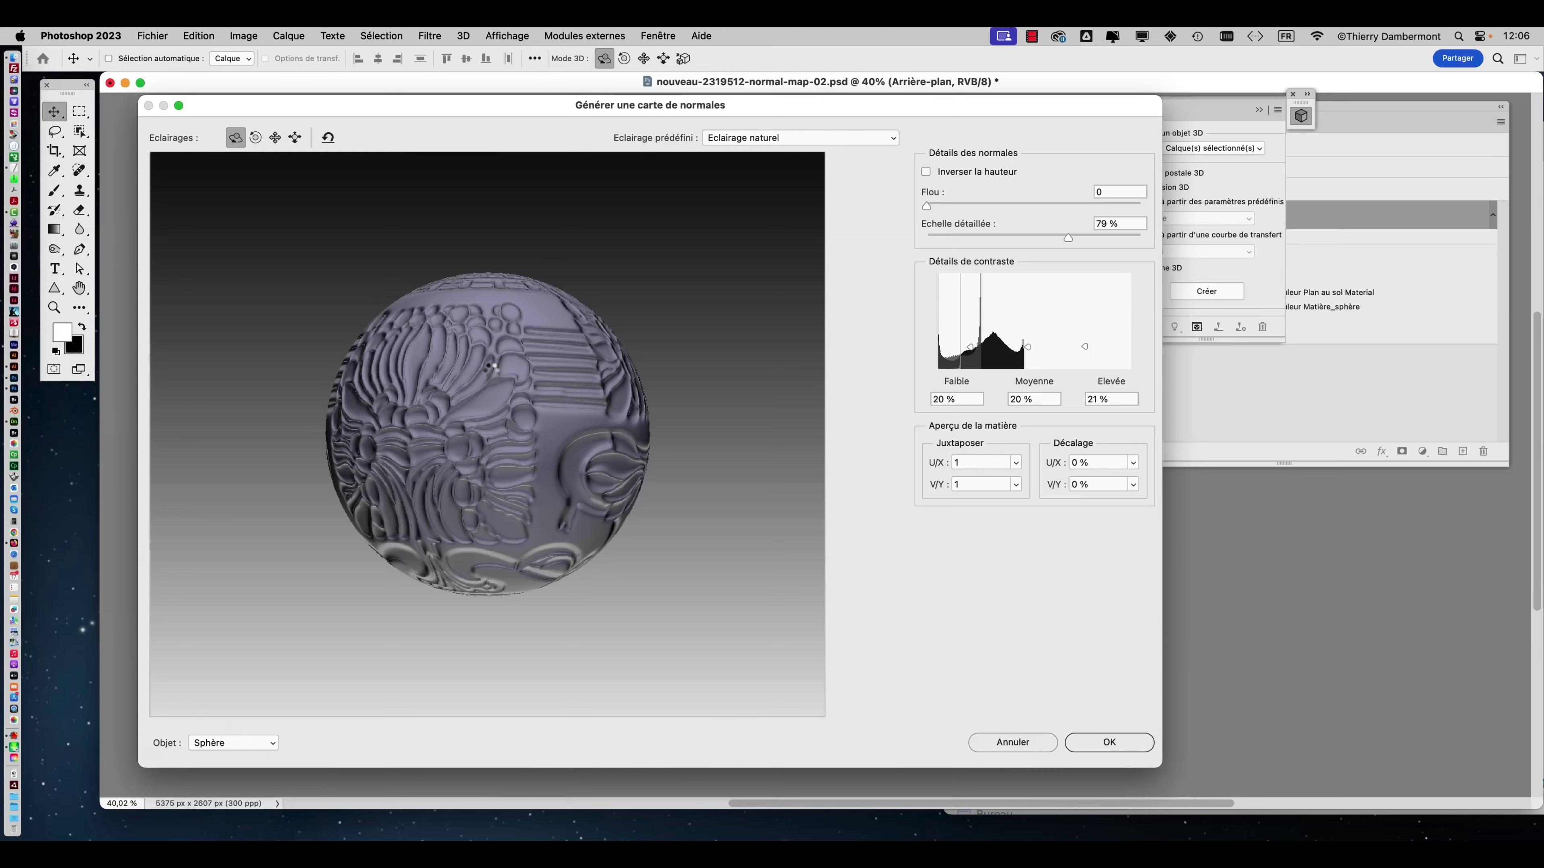
pyautogui.click(925, 173)
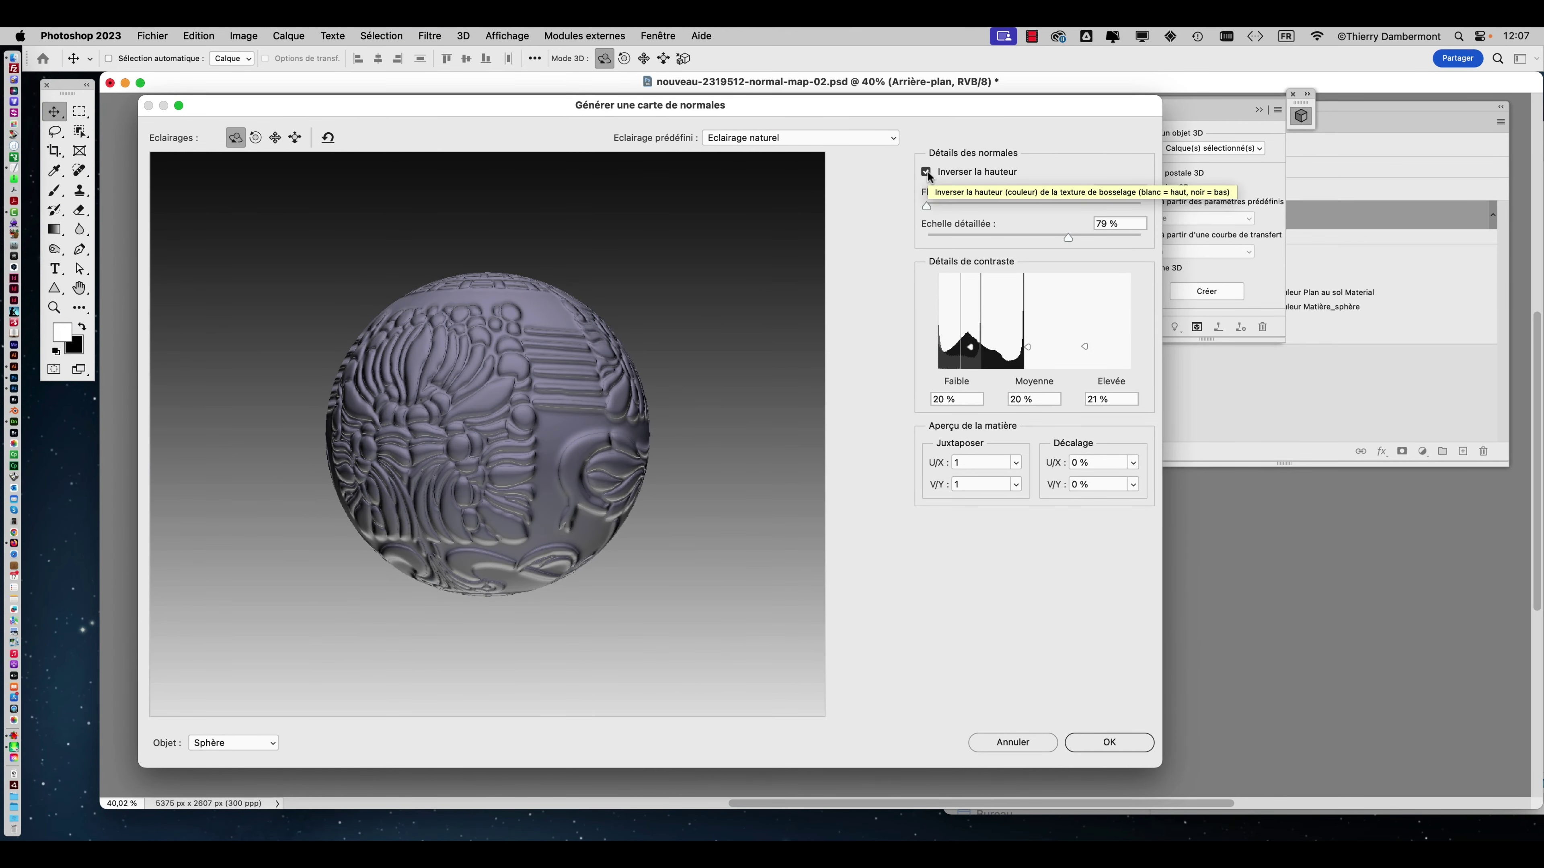
pyautogui.click(926, 172)
pyautogui.click(926, 172)
pyautogui.click(927, 172)
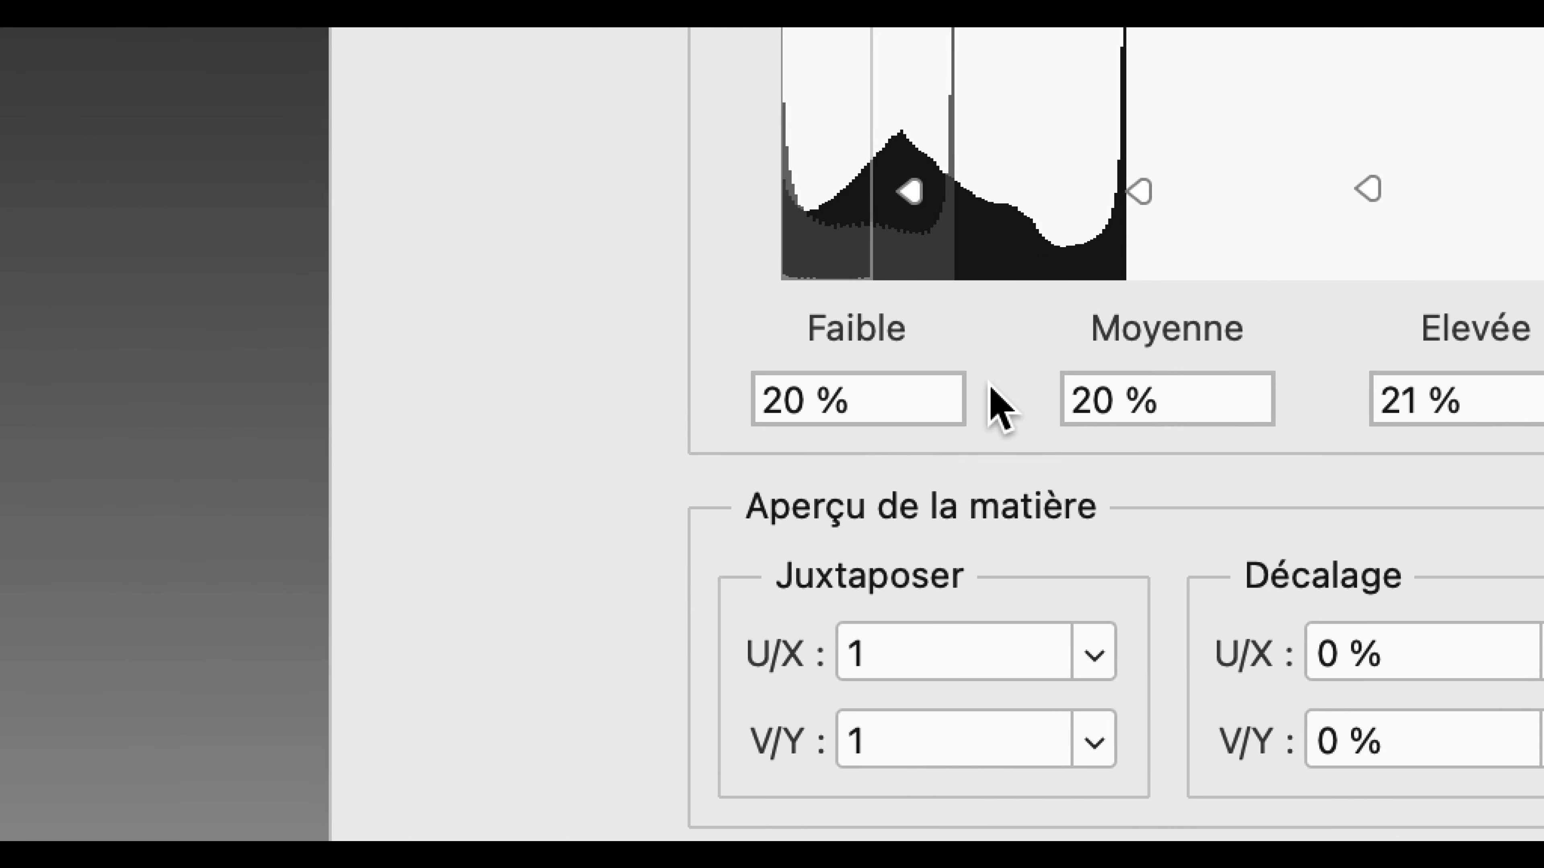
# - Review the Faible, Moyenne and Elevée contrast details, keeping 20 %, 20 % and 21 %, and generate the normal map
pyautogui.click(973, 386)
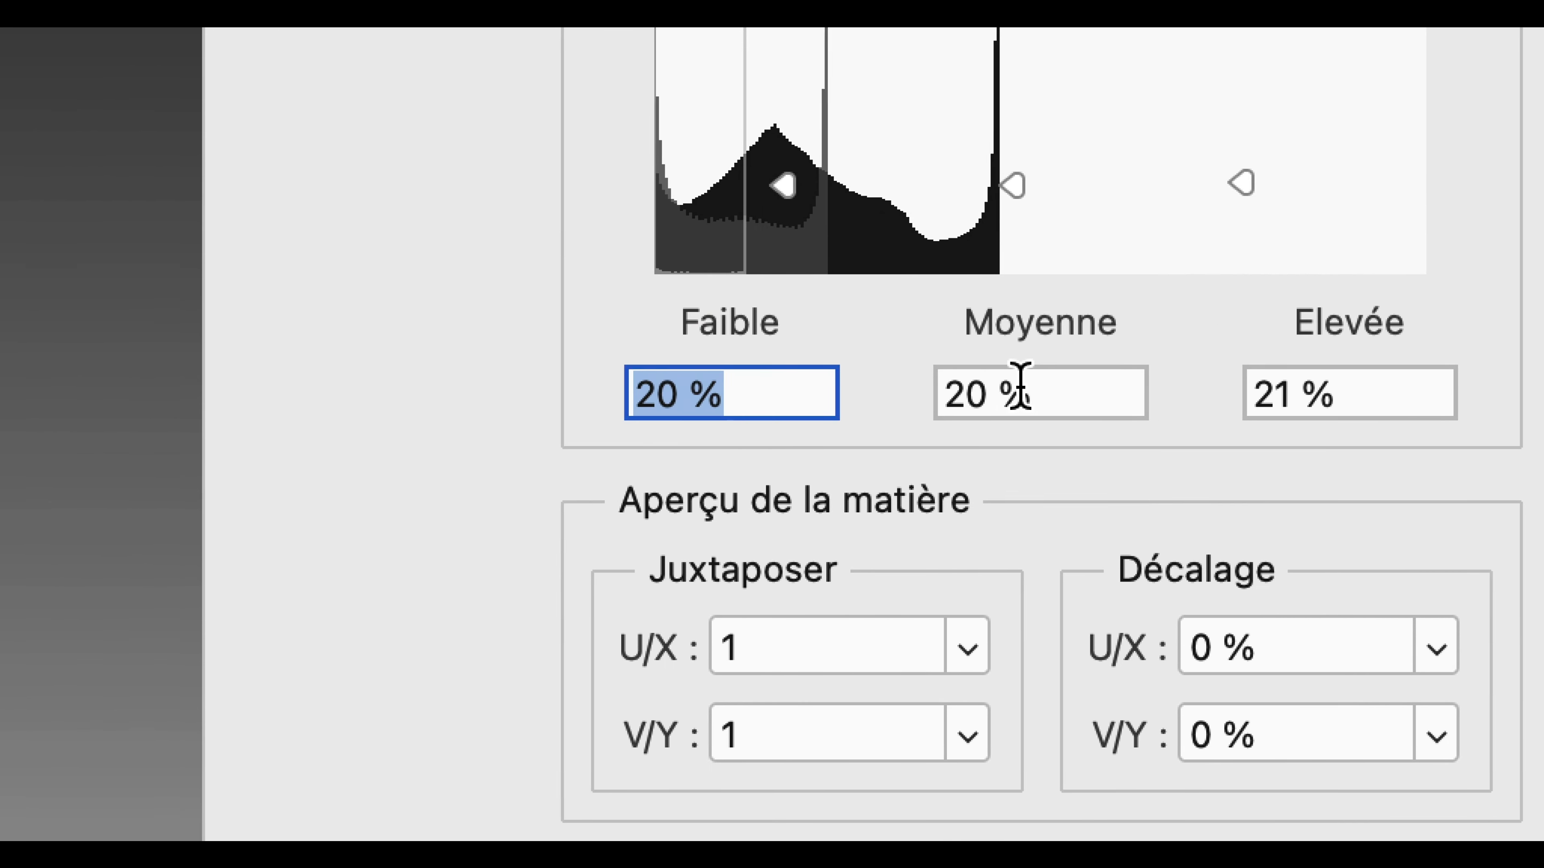
pyautogui.click(1222, 383)
pyautogui.click(621, 402)
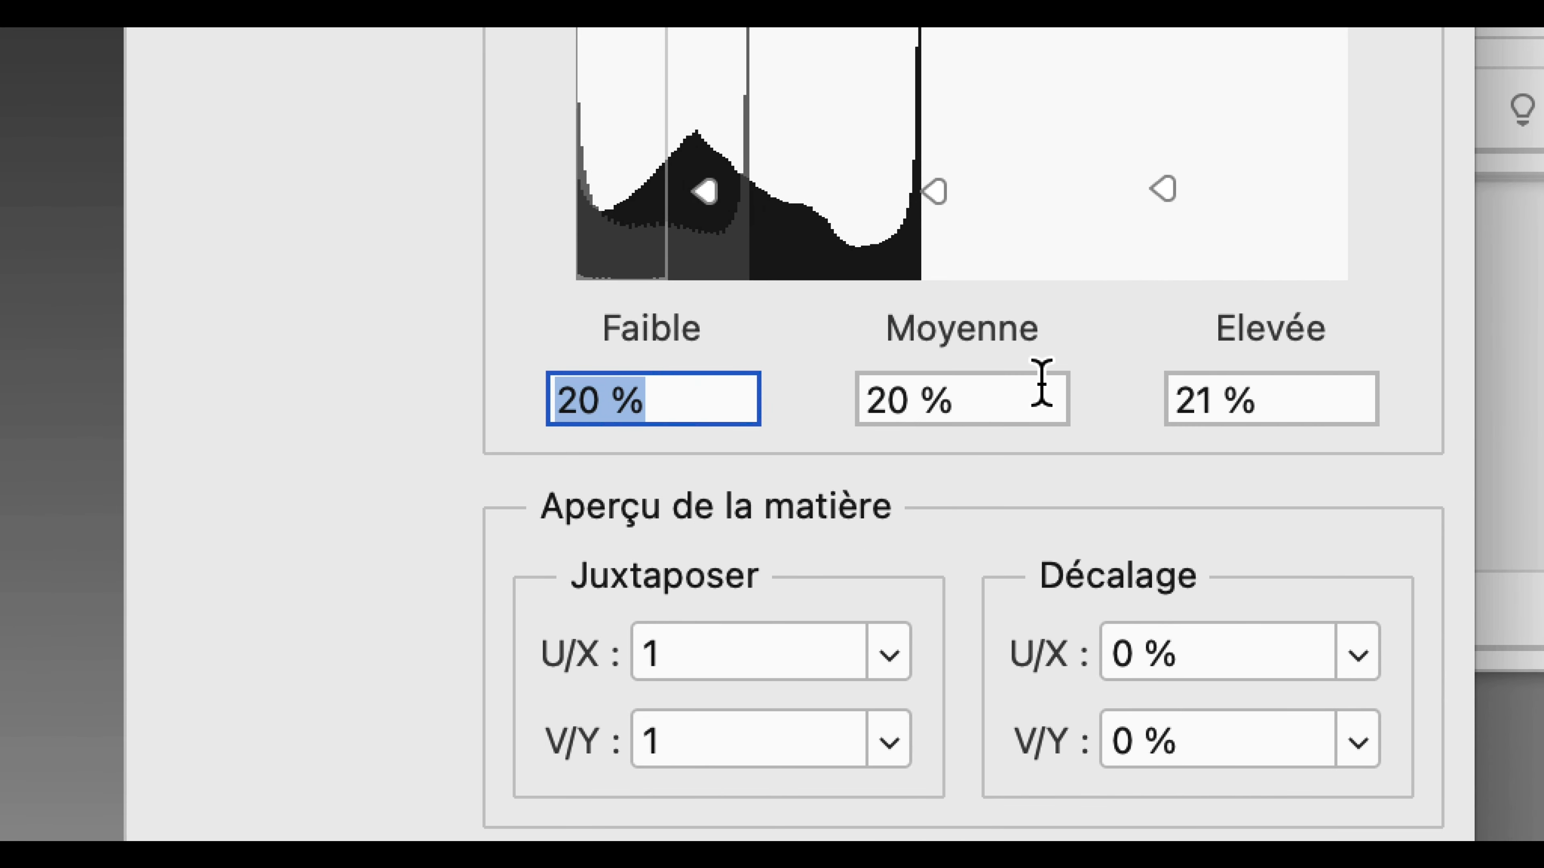
pyautogui.click(1041, 393)
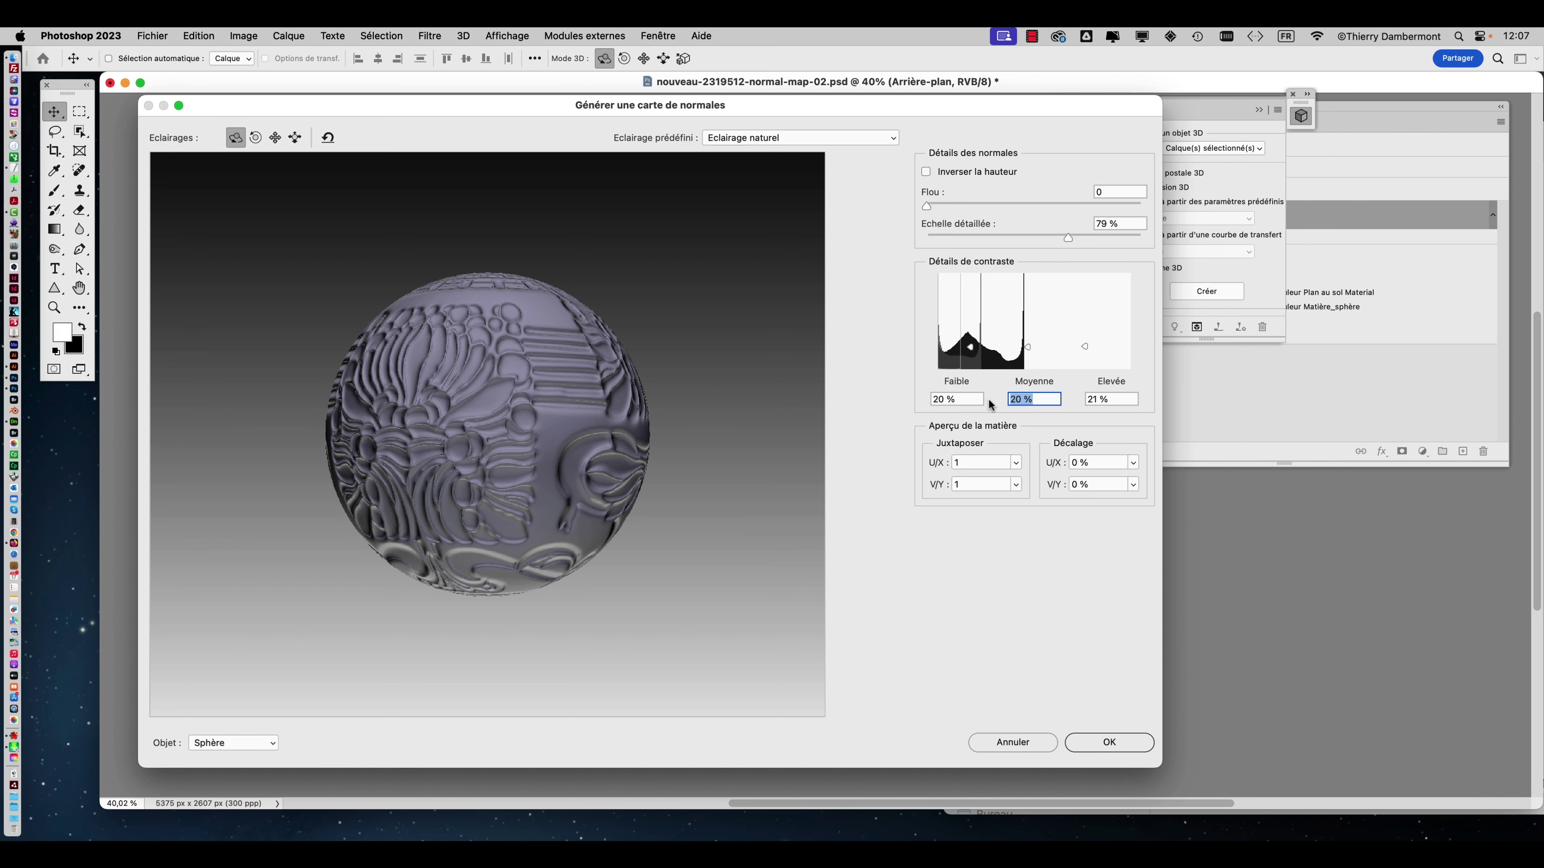
pyautogui.click(1109, 742)
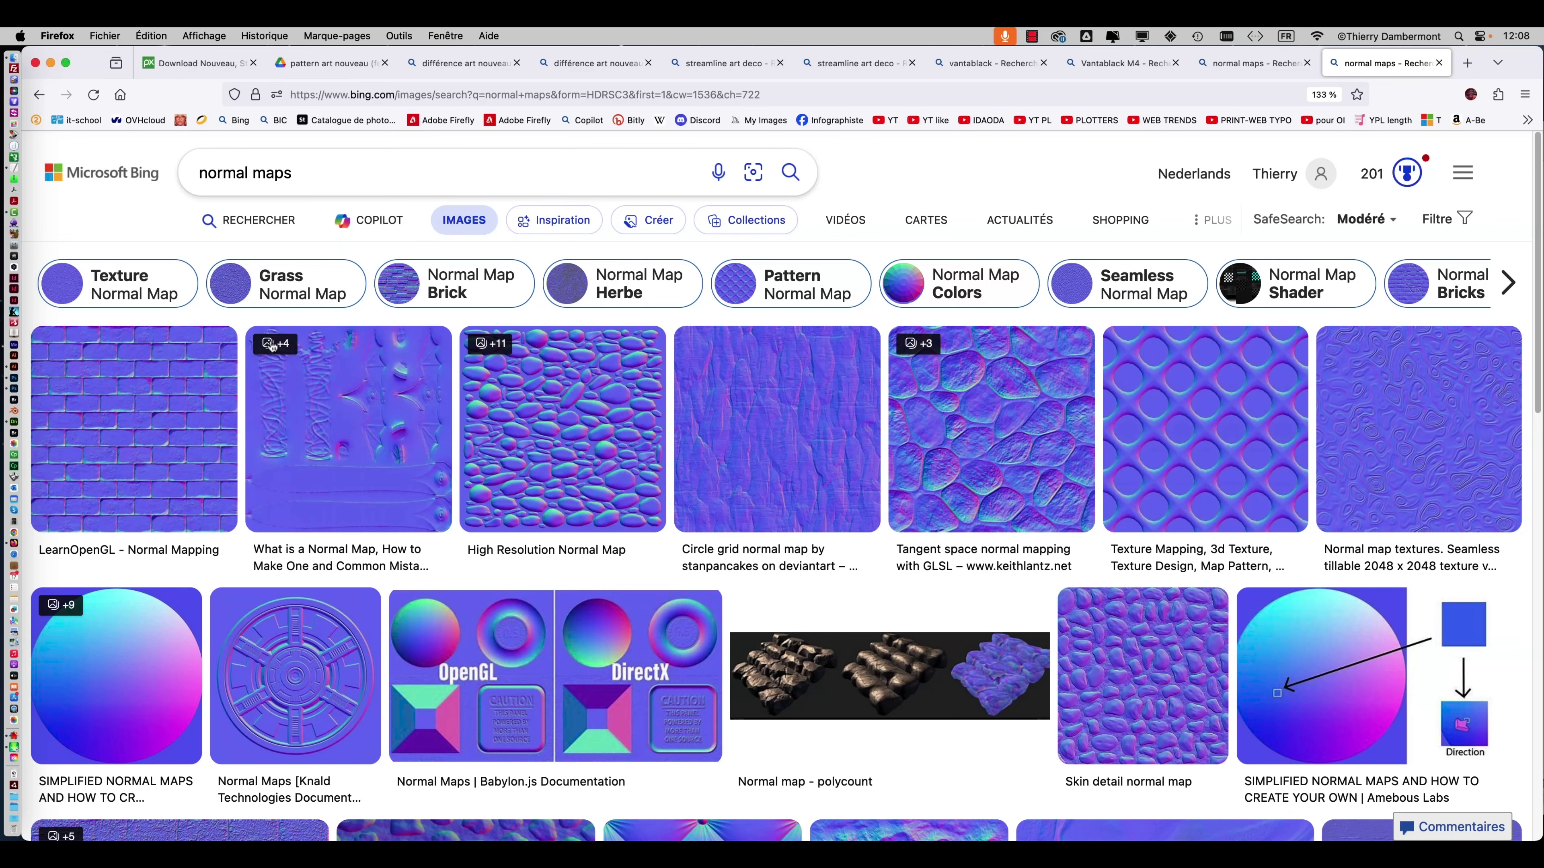
# - In Firefox, browse the Bing image results for "normal maps" to examine typical normal map textures
pyautogui.scroll(-2, 624, 501)
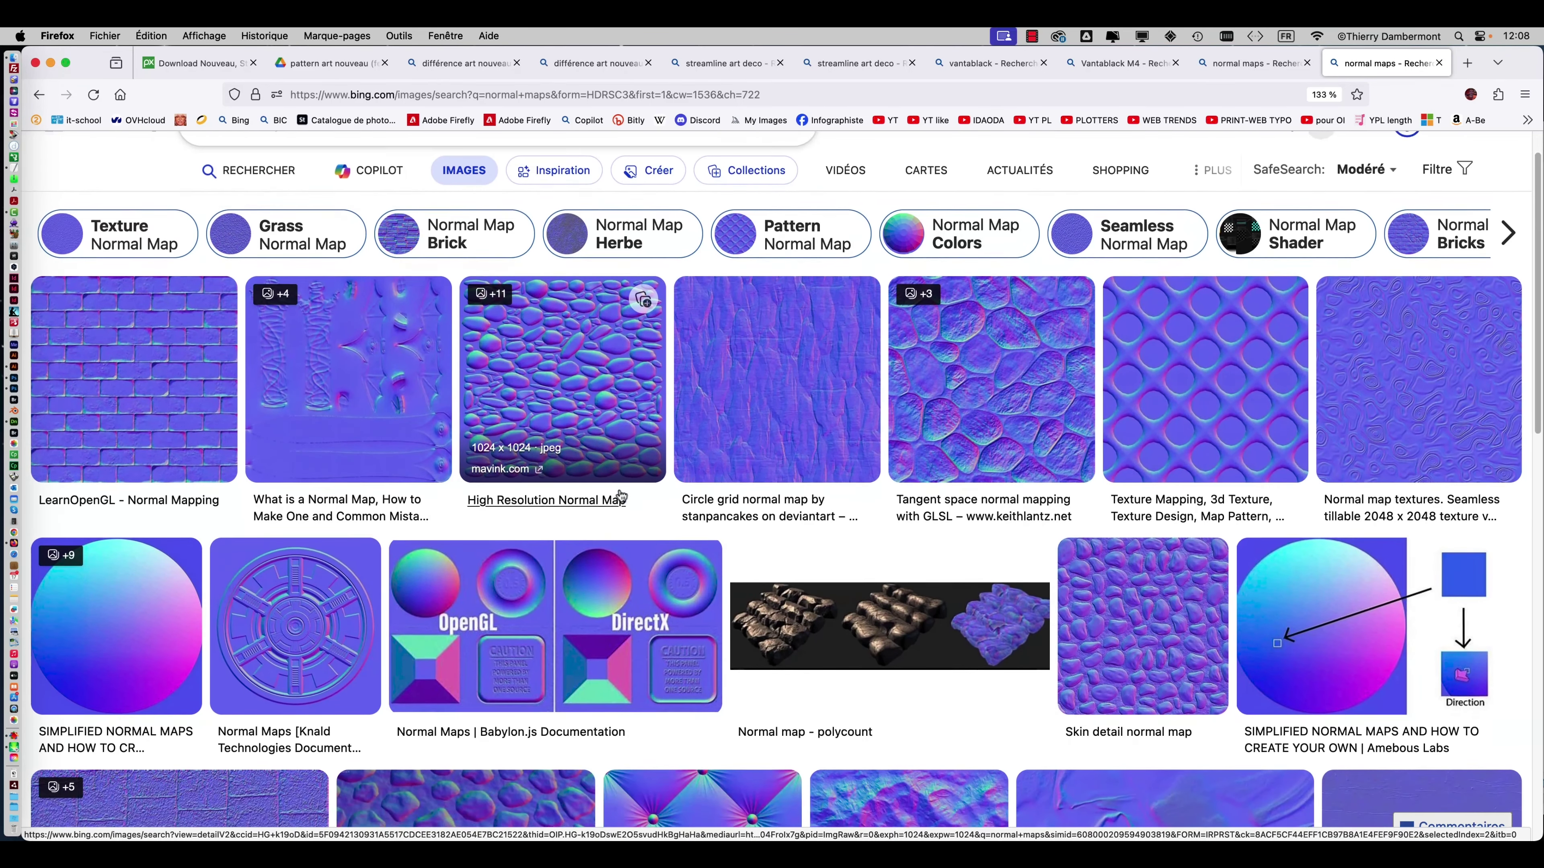
pyautogui.scroll(1, 851, 389)
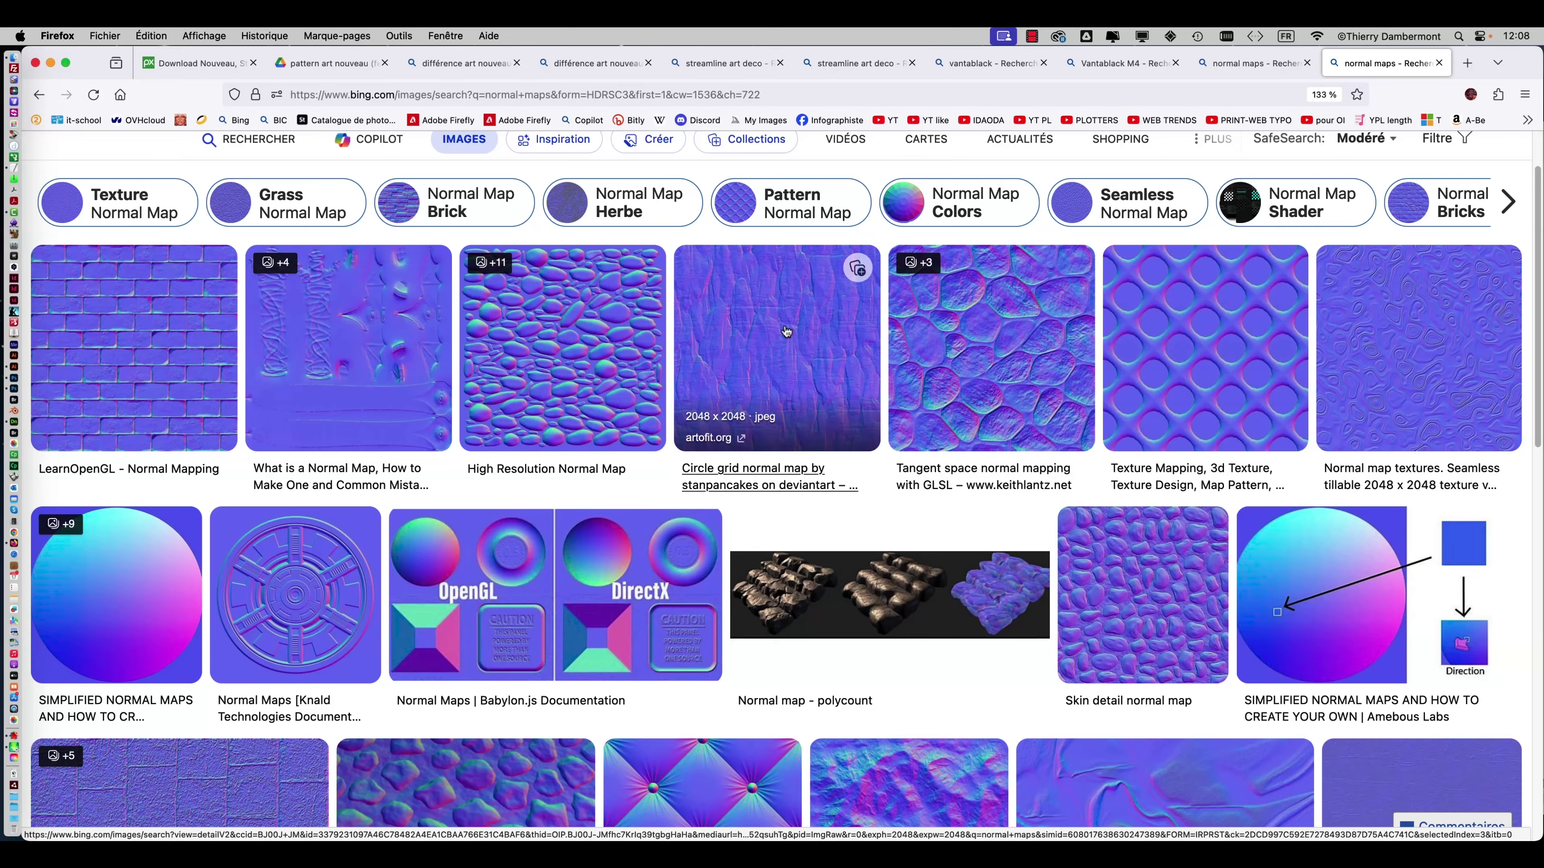
pyautogui.scroll(-5, 786, 332)
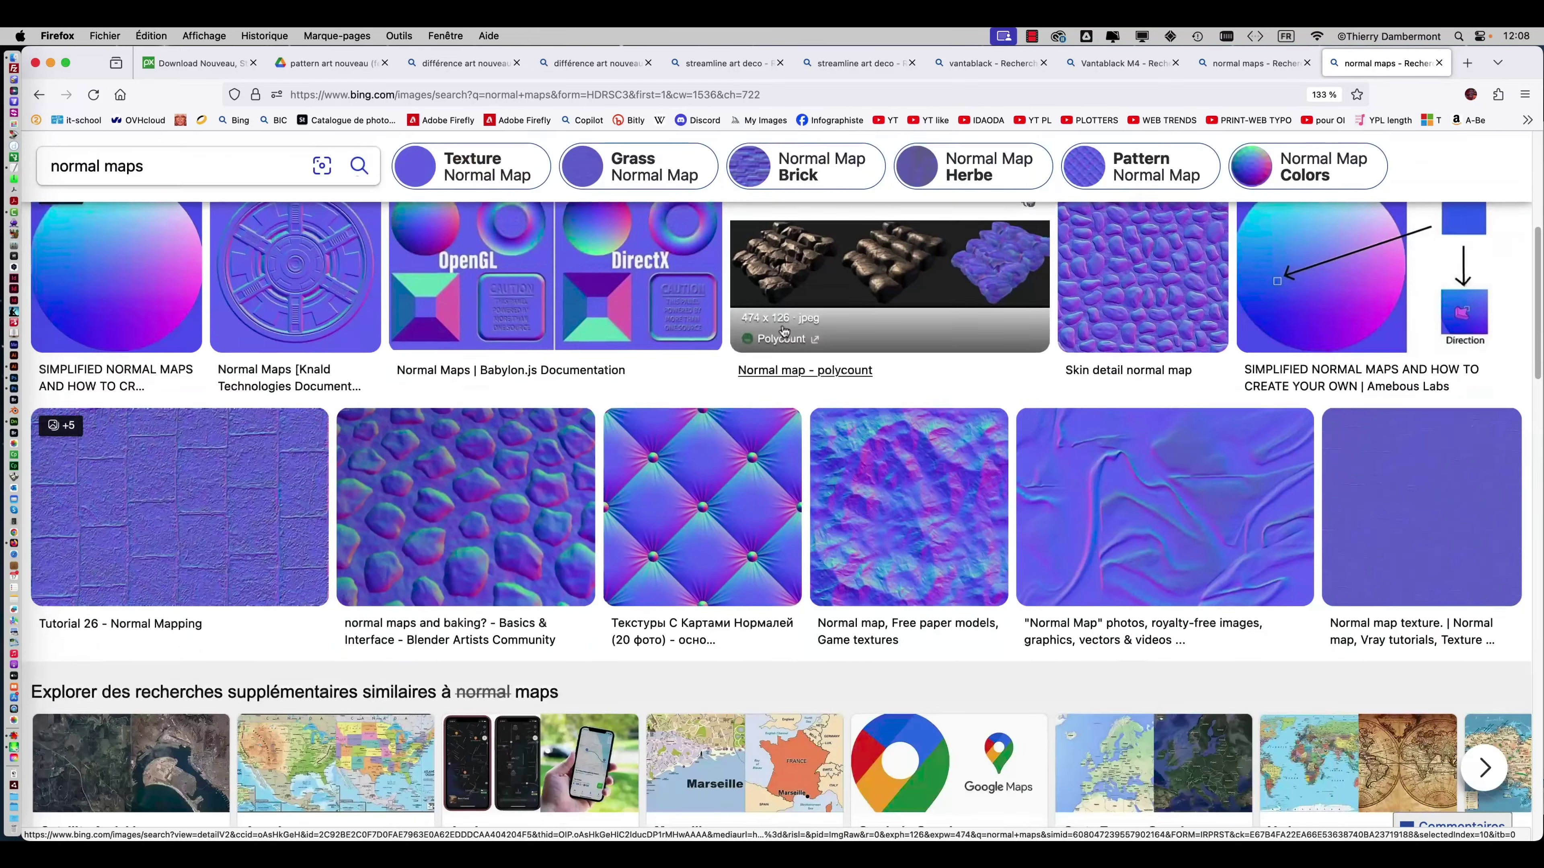
pyautogui.scroll(-12, 784, 331)
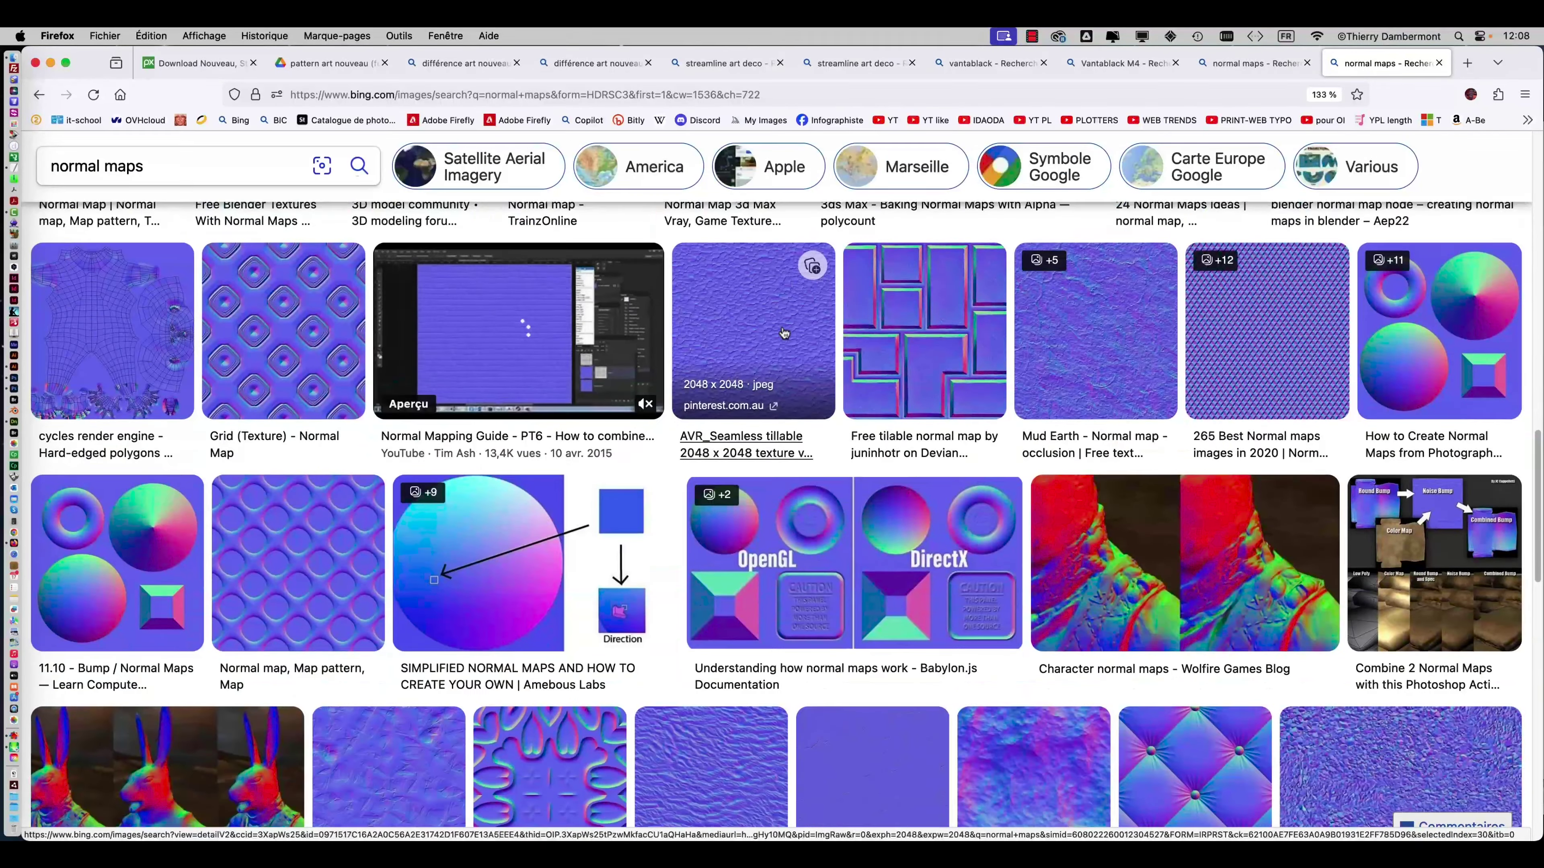
pyautogui.scroll(-8, 784, 332)
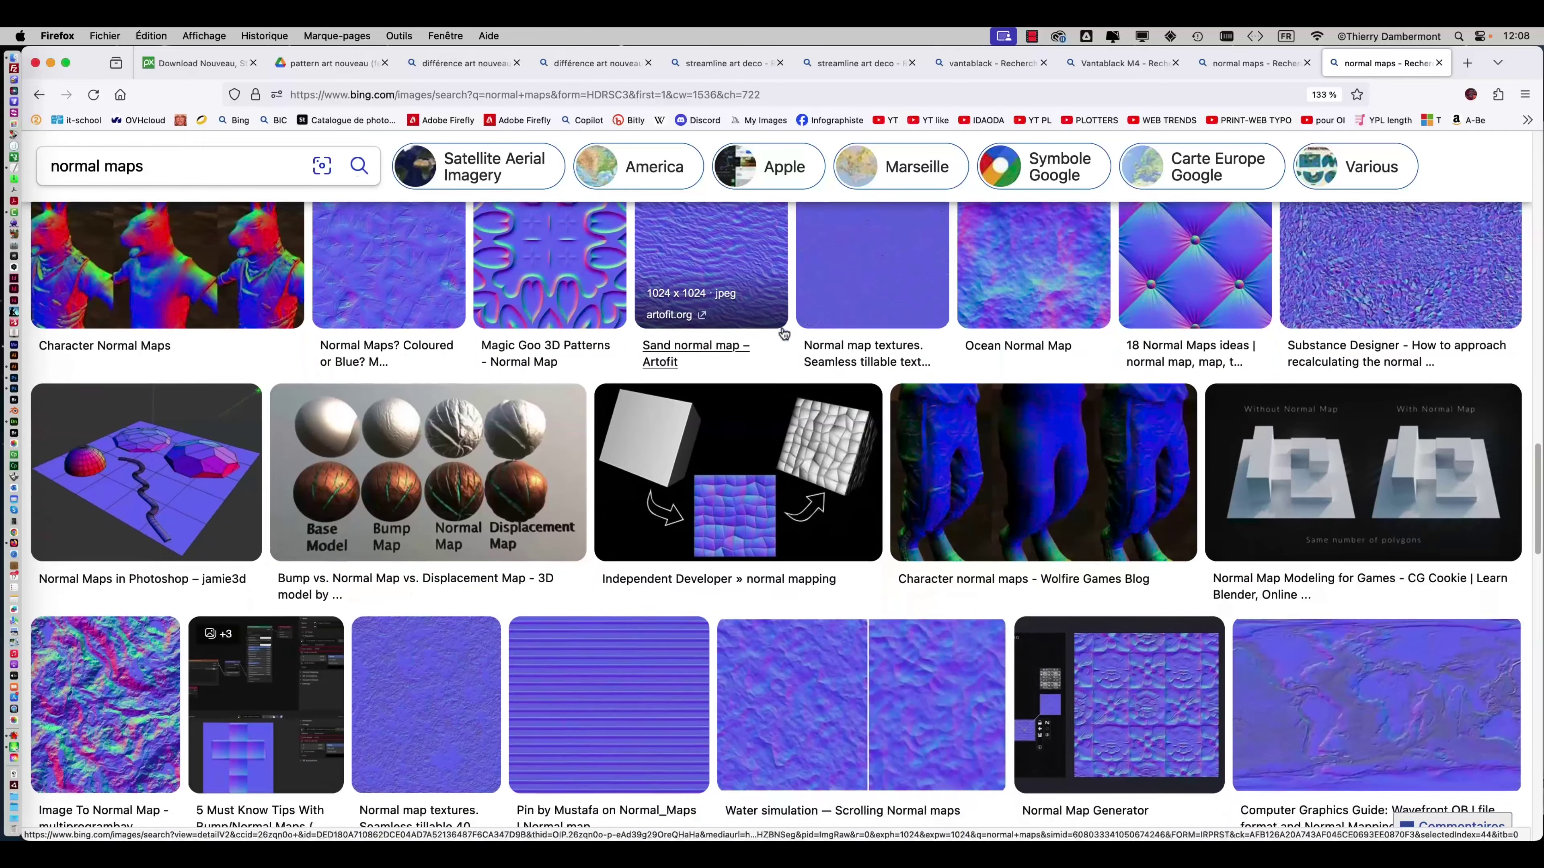
pyautogui.scroll(-1, 786, 334)
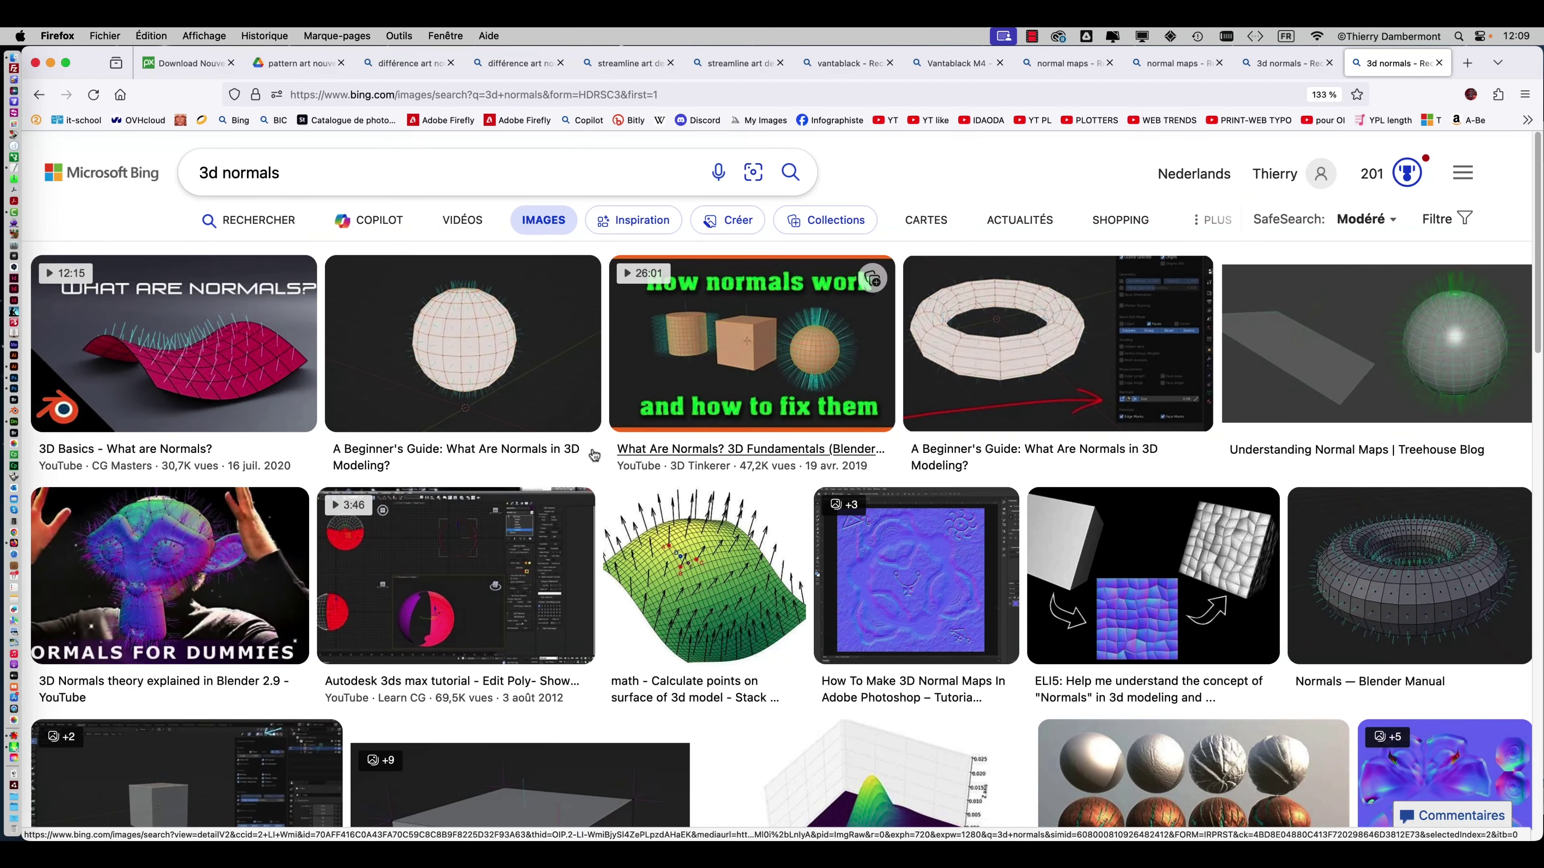
# - Browse the "3d normals" image results and examine the Blender Manual torus image with its normals, closing its detail view
pyautogui.moveTo(257, 391)
pyautogui.scroll(-3, 790, 426)
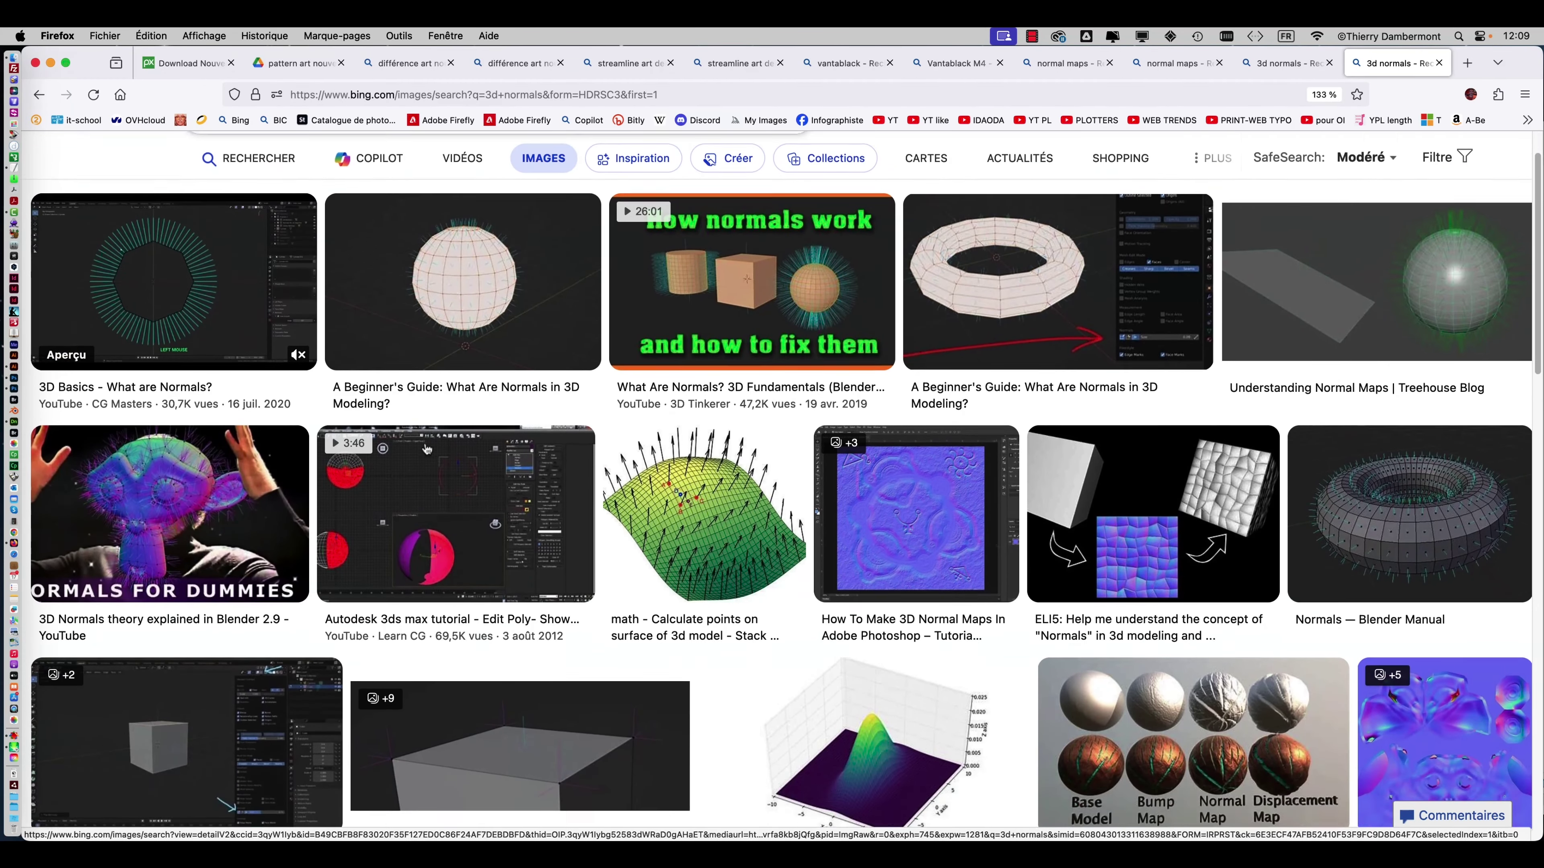
pyautogui.click(1392, 470)
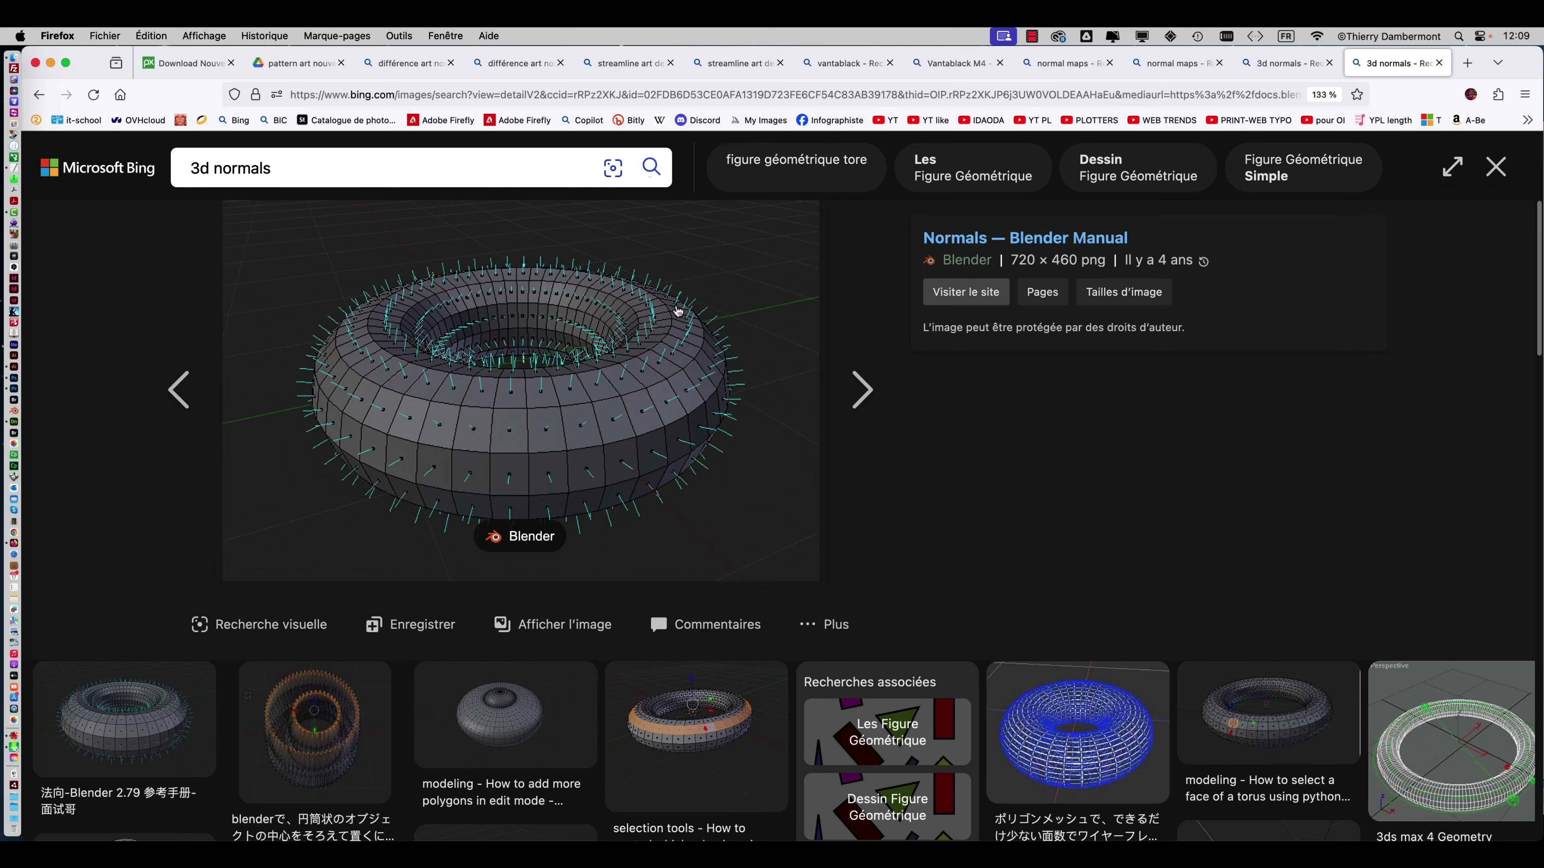
pyautogui.click(1499, 168)
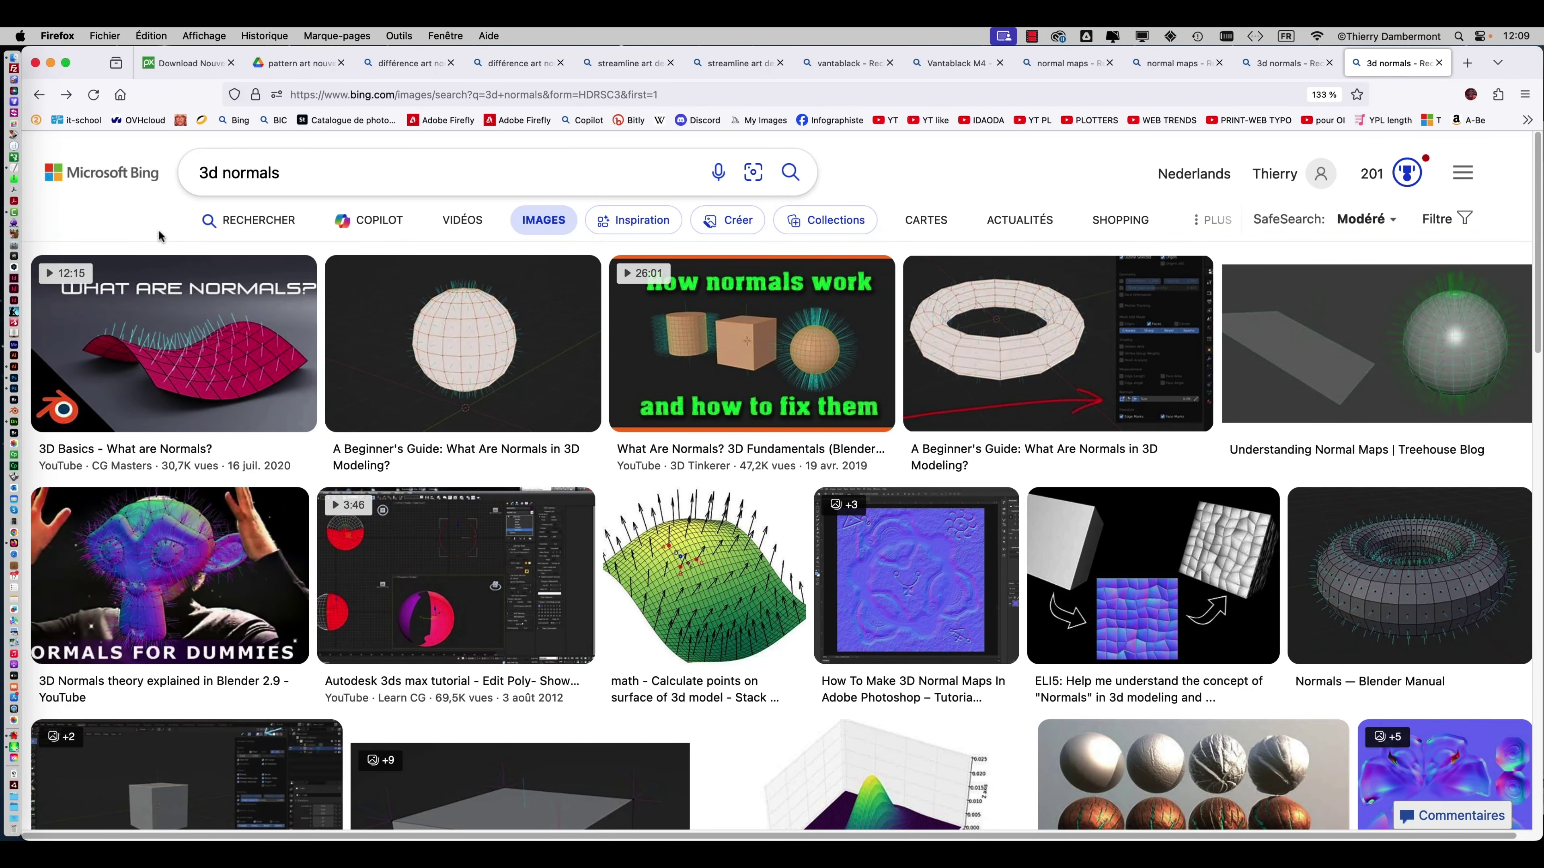
# - Return to the "normal maps video game character" image results and look through the character examples
pyautogui.hotkey('ctrl', 'shift', 'Tab')
pyautogui.hotkey('ctrl', 'shift', 'Tab')
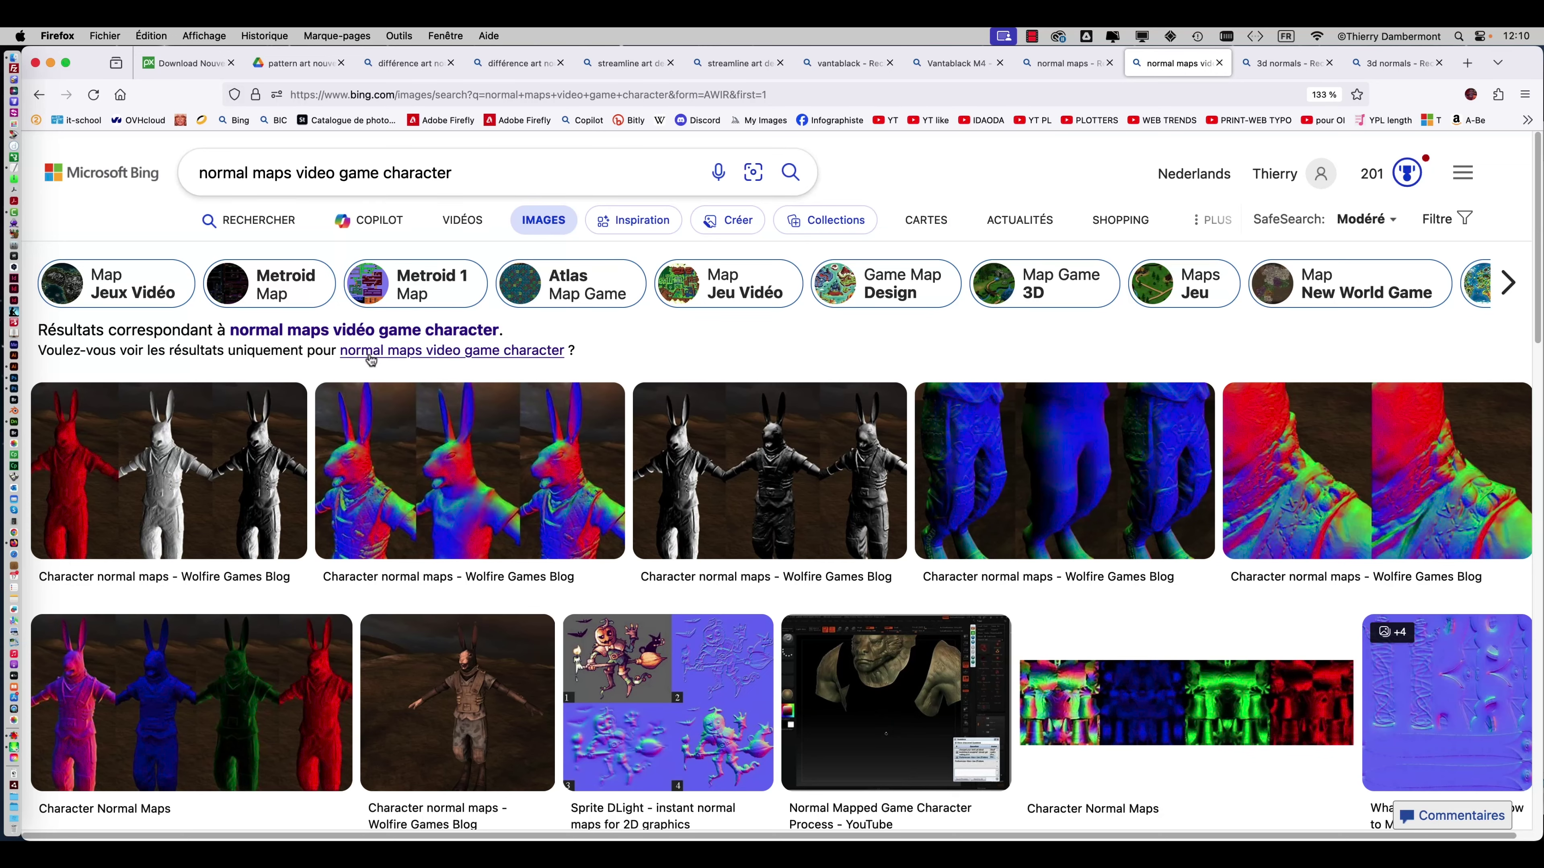
pyautogui.scroll(-2, 790, 482)
pyautogui.scroll(-8, 790, 482)
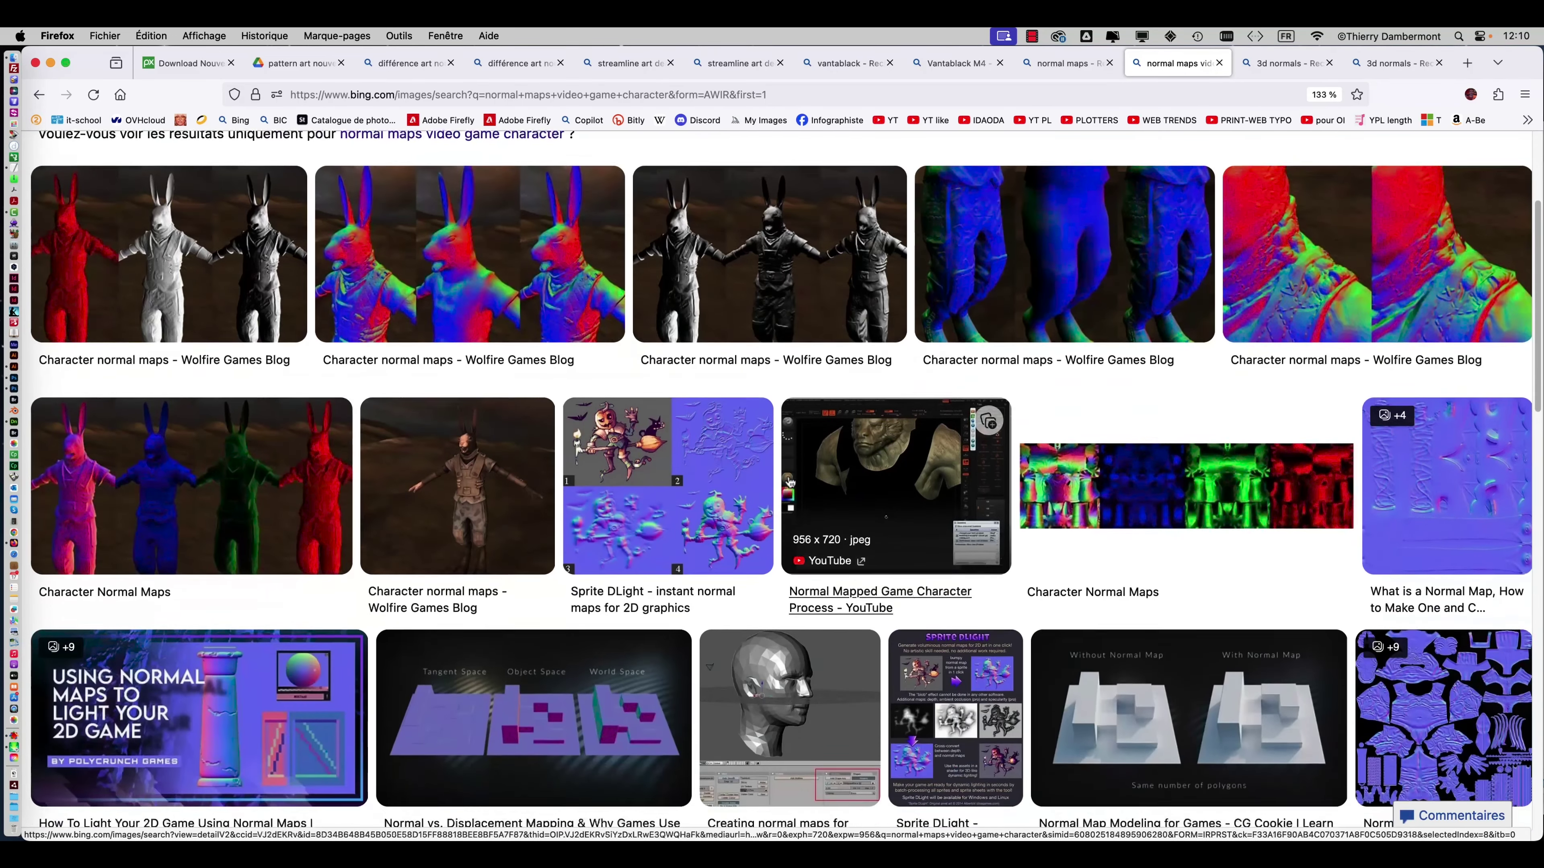
pyautogui.scroll(-3, 787, 478)
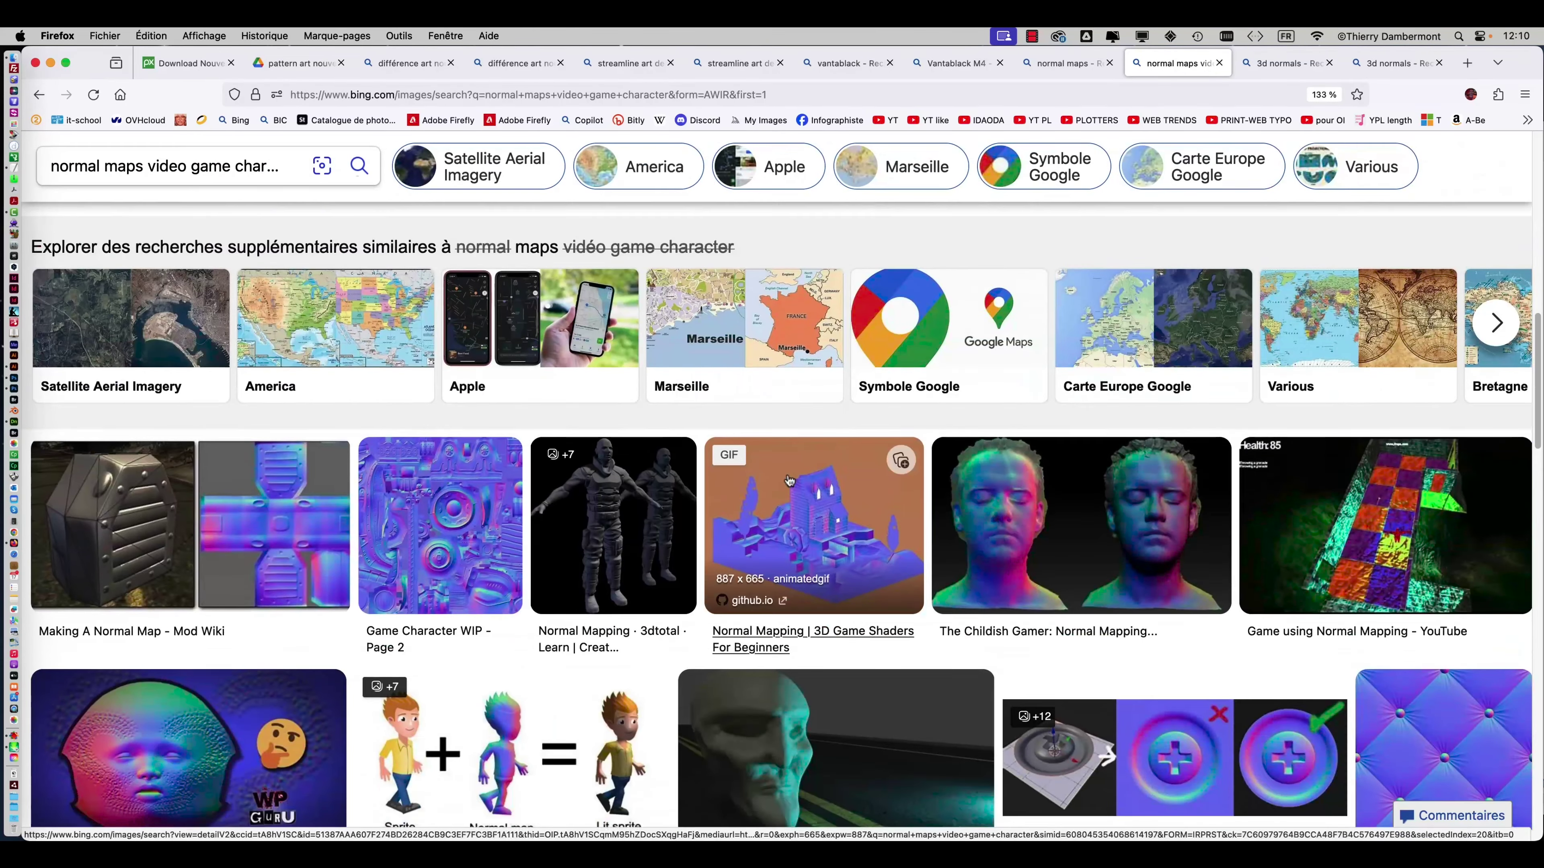
pyautogui.scroll(-6, 788, 481)
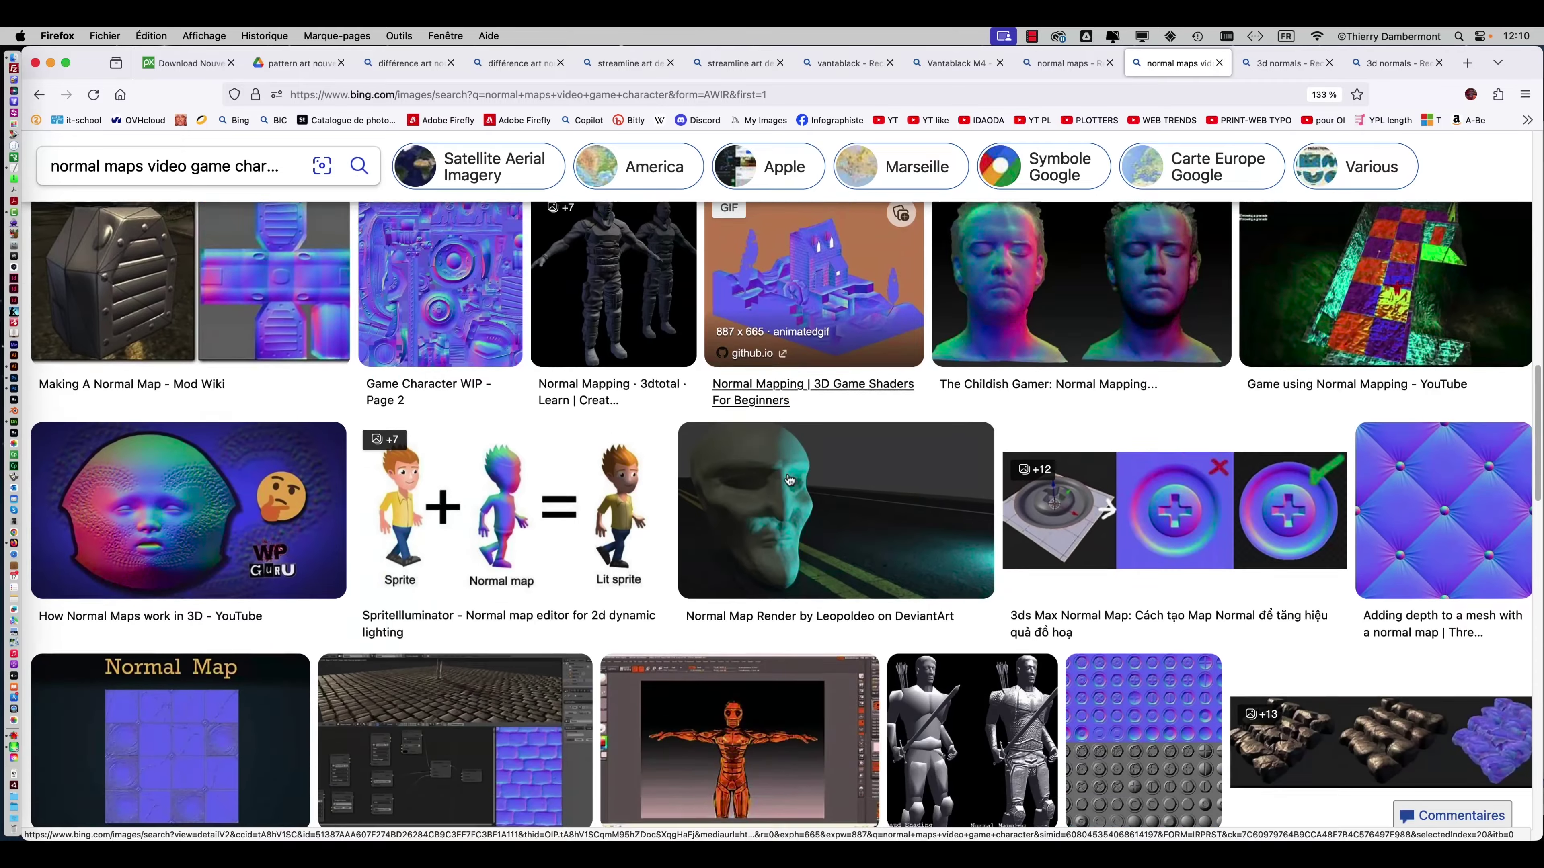
# - Open the warrior image comparing Gouraud shading and normal mapping, and skim its Object Space Normal Mapping Tutorial on 3dkingdoms.com
pyautogui.click(971, 488)
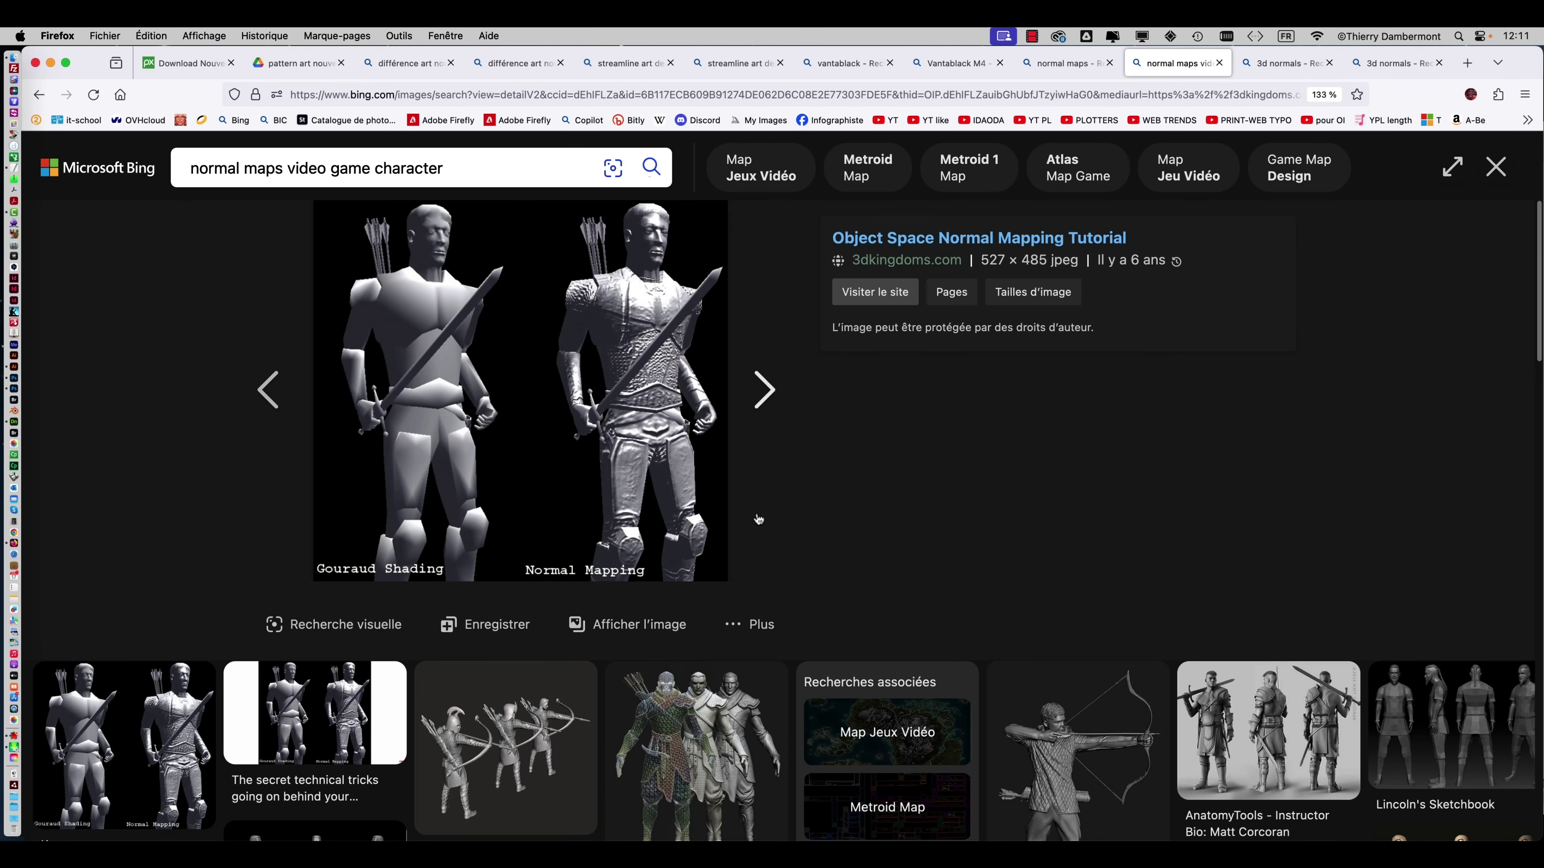
pyautogui.click(978, 237)
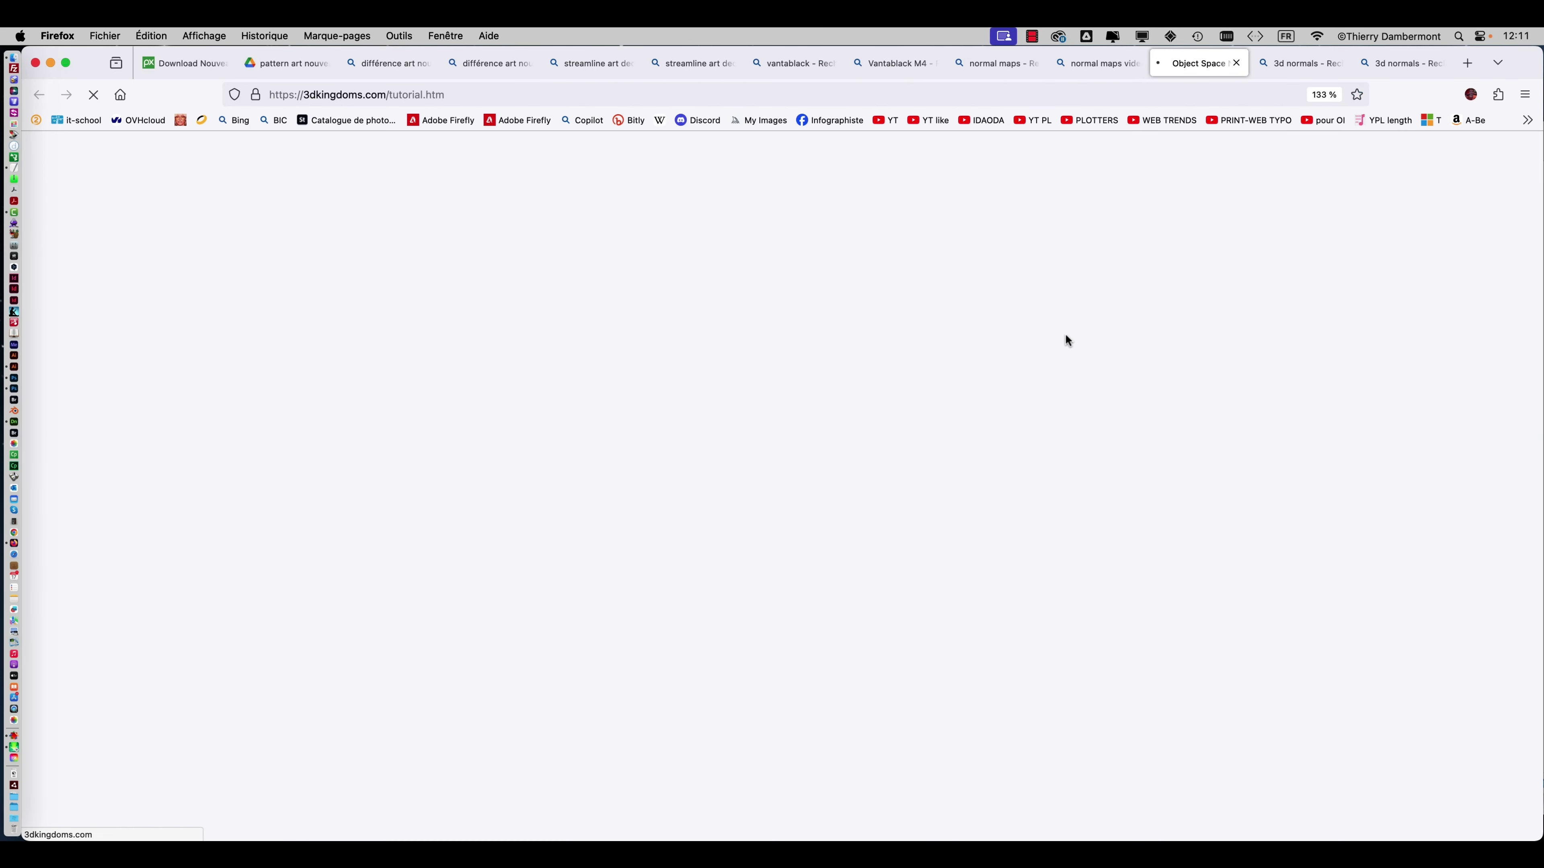
pyautogui.scroll(-10, 975, 377)
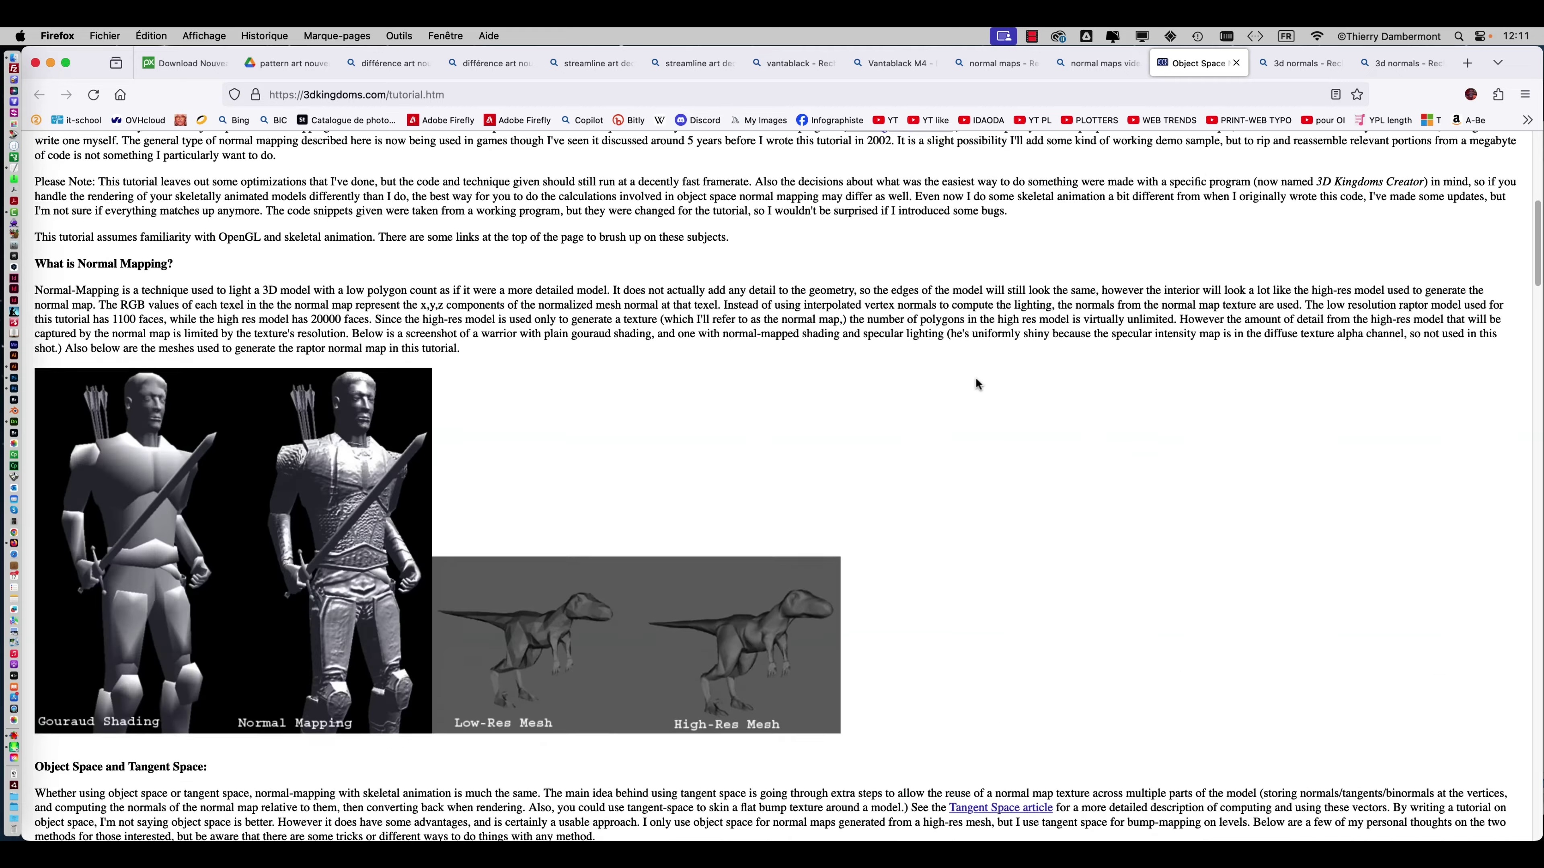
pyautogui.scroll(-8, 976, 382)
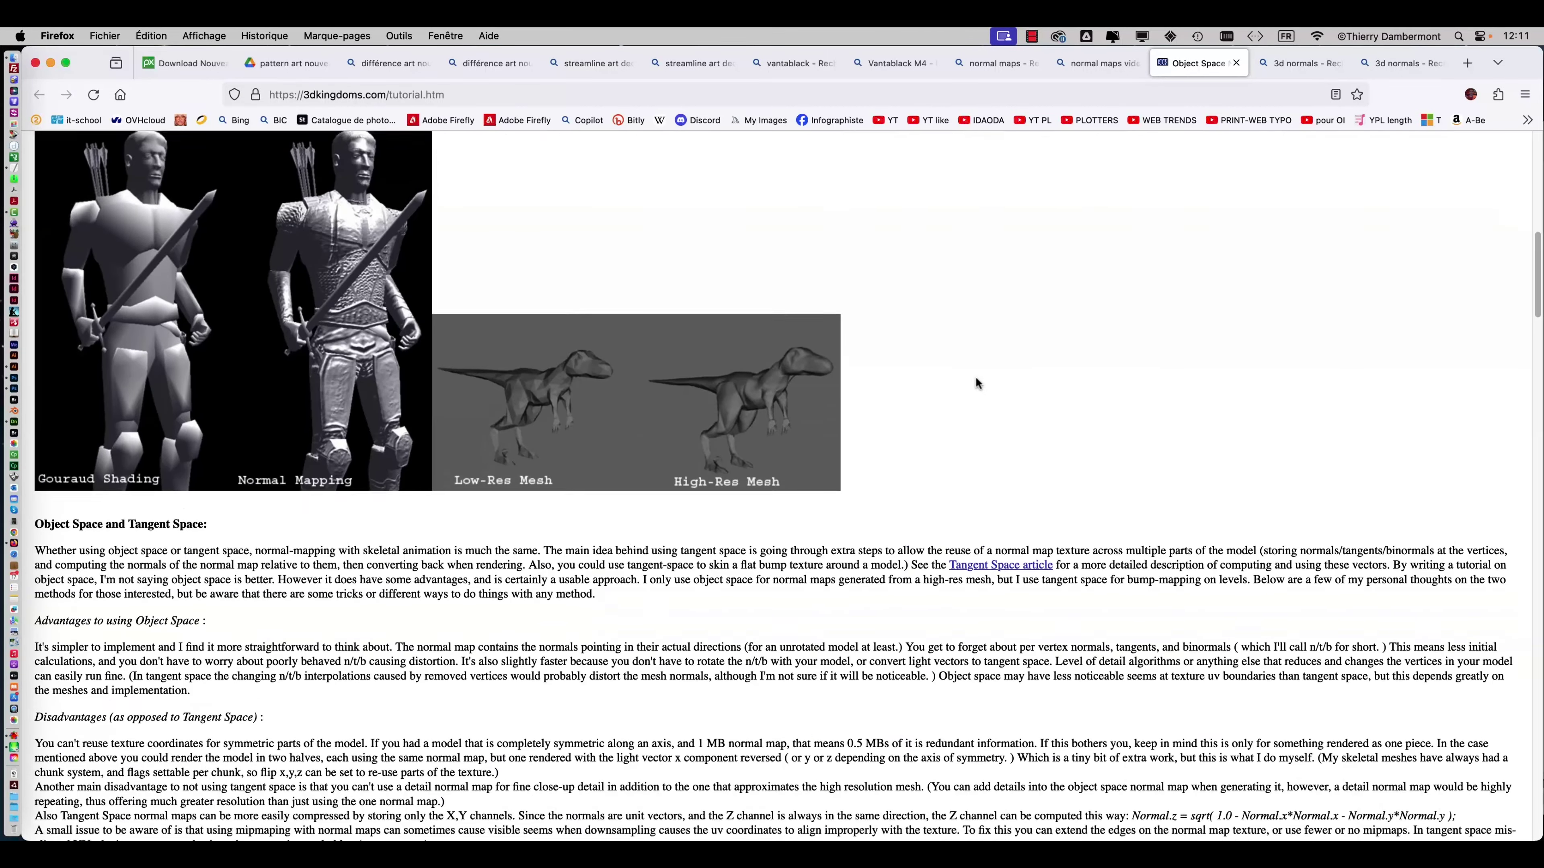
pyautogui.scroll(-8, 974, 377)
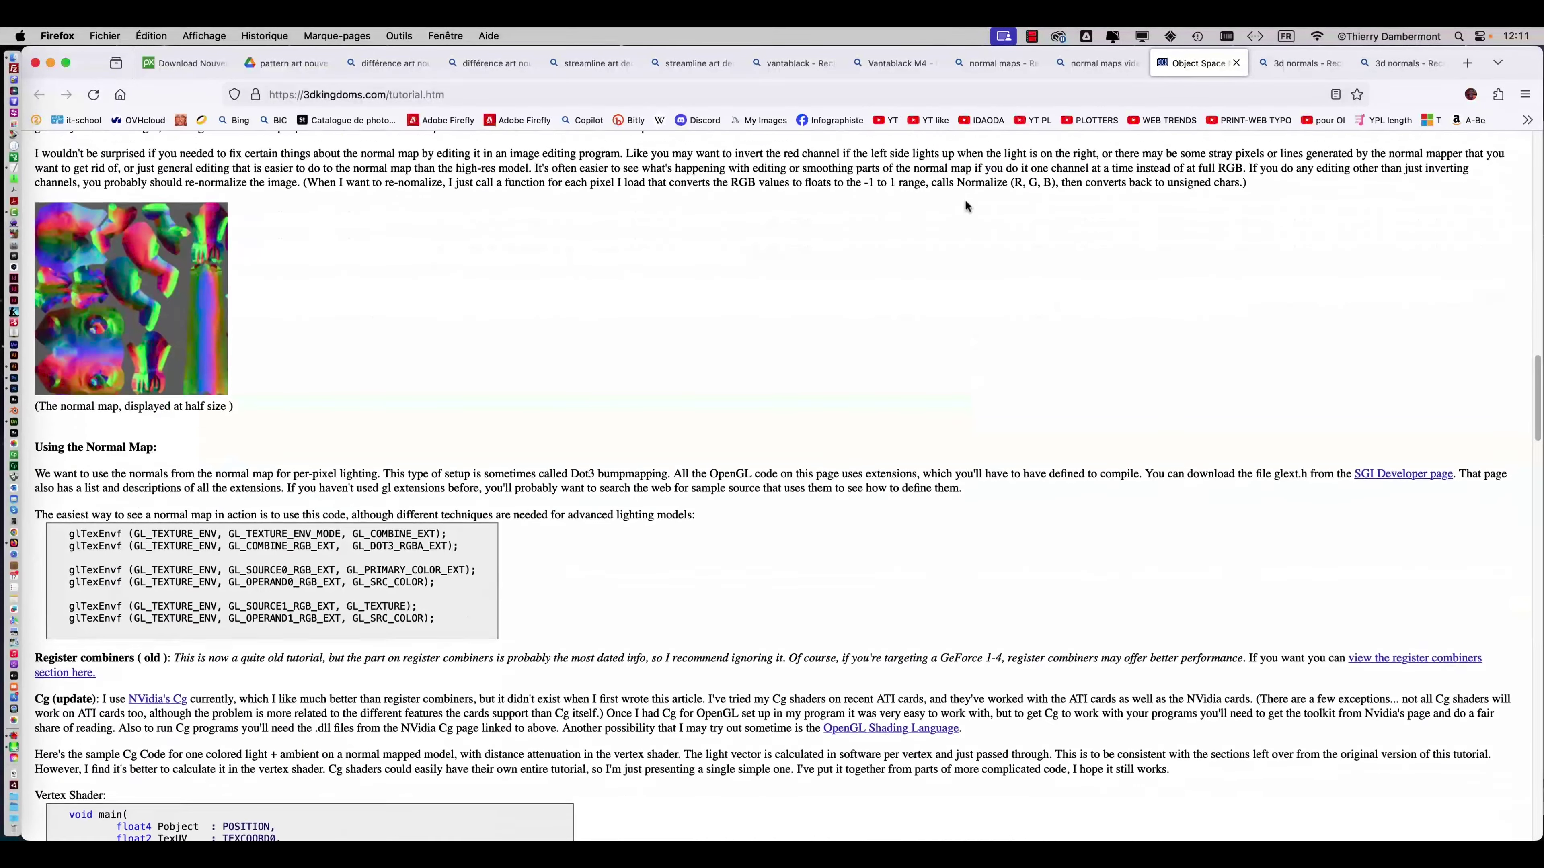
# - Go back to the game character image results and view the FlippedNormals three-figure character image at full size
pyautogui.click(1087, 69)
pyautogui.scroll(-4, 960, 415)
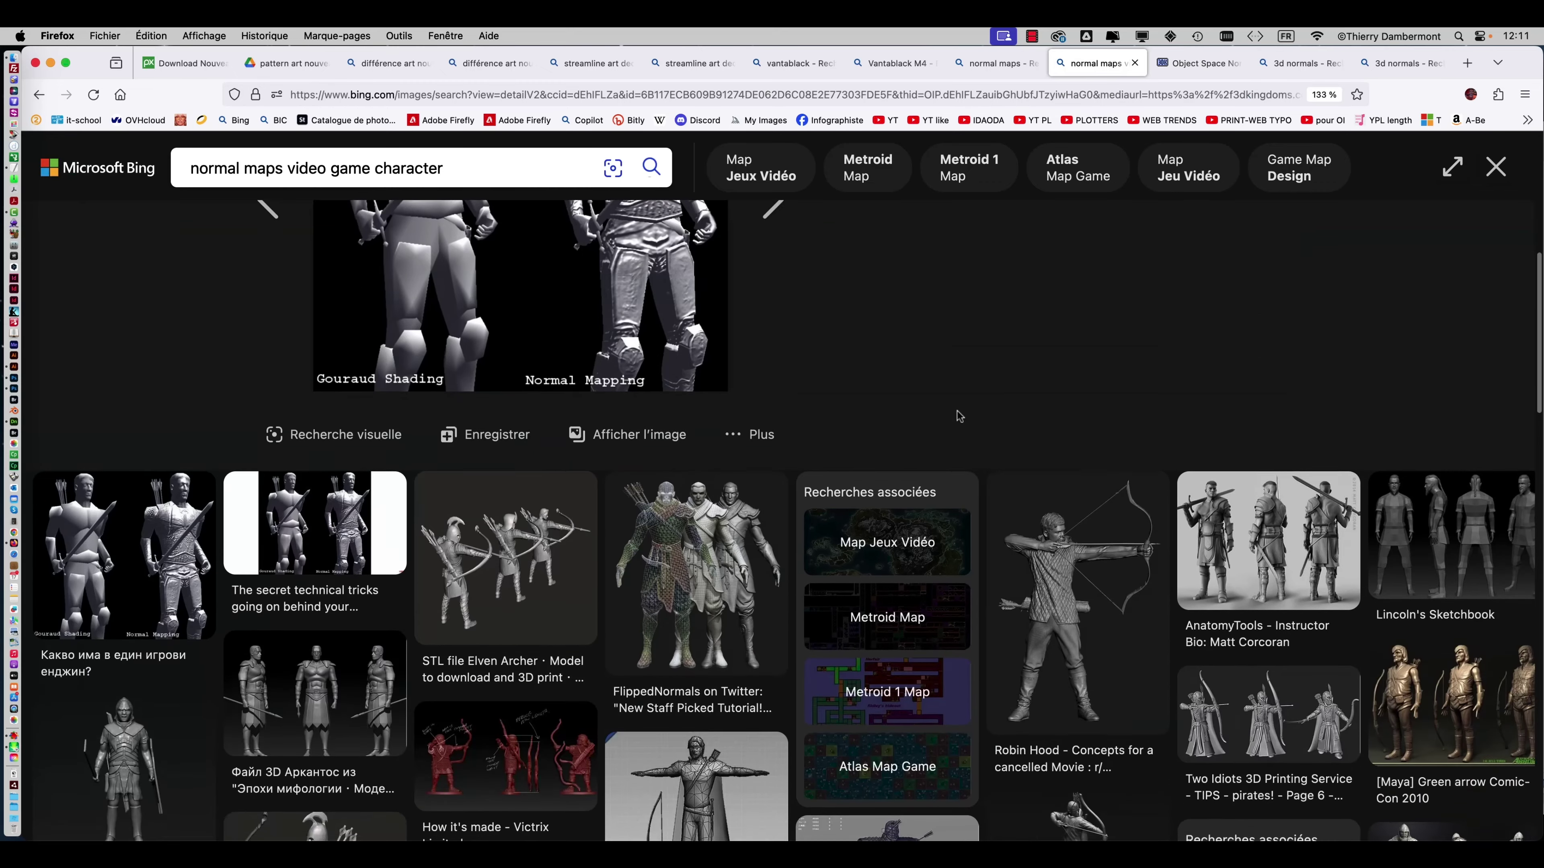
pyautogui.scroll(-1, 747, 452)
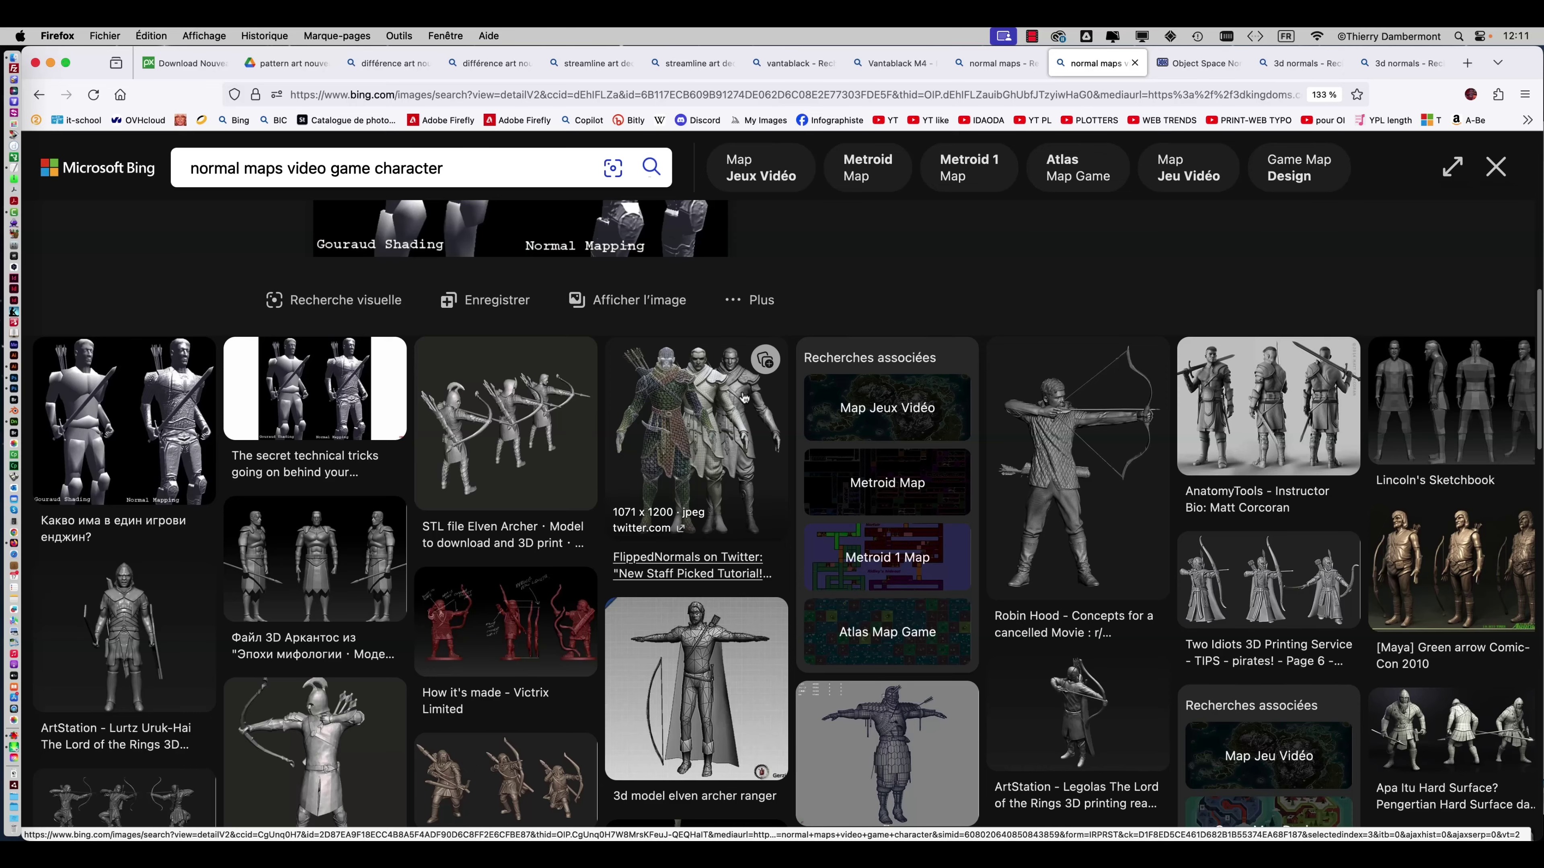
pyautogui.click(744, 398)
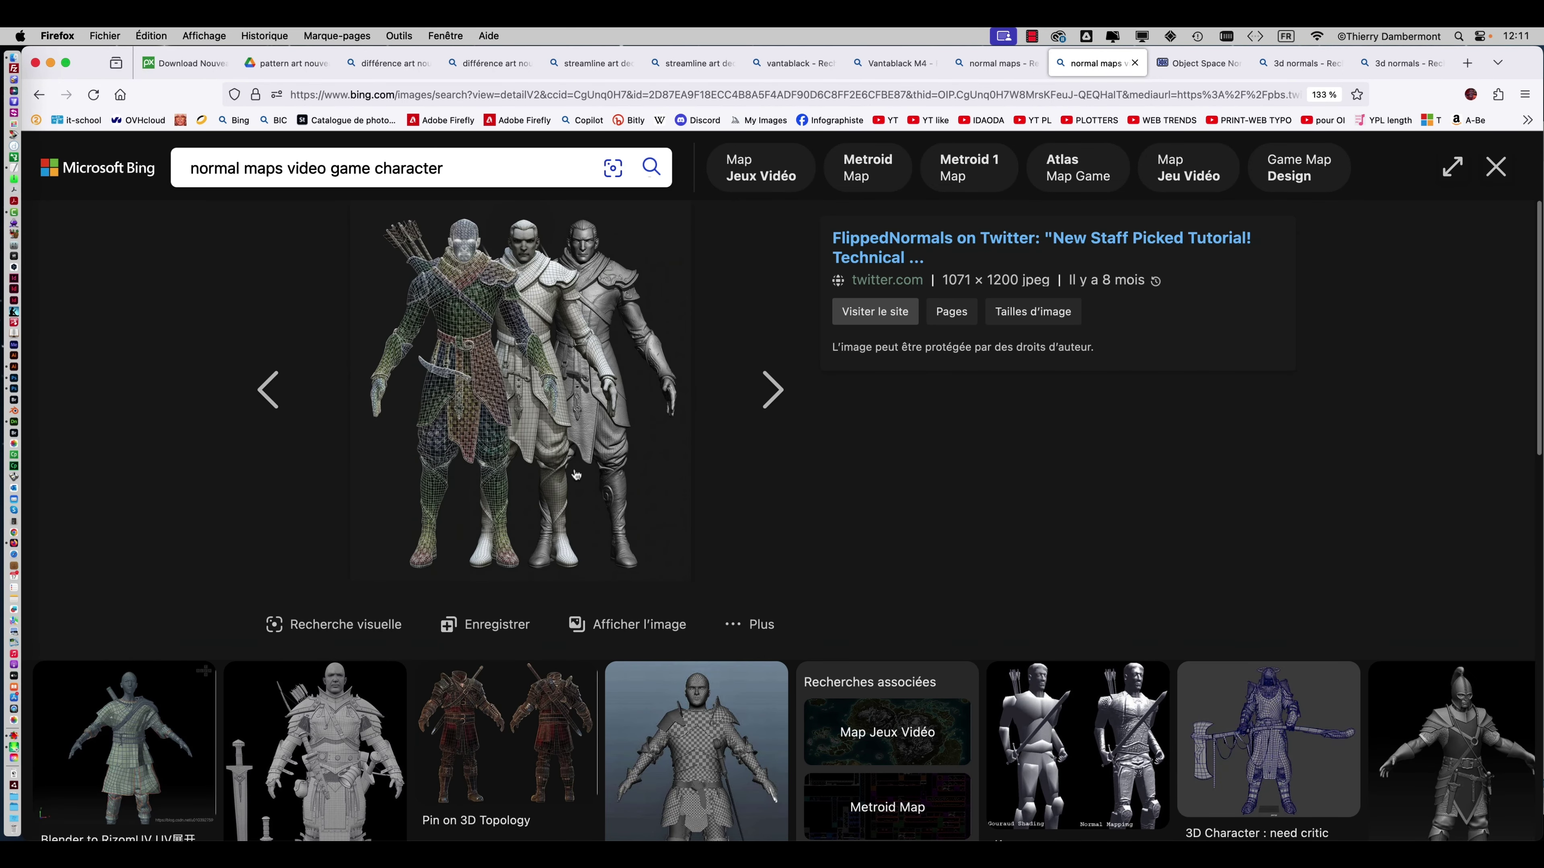
pyautogui.click(644, 633)
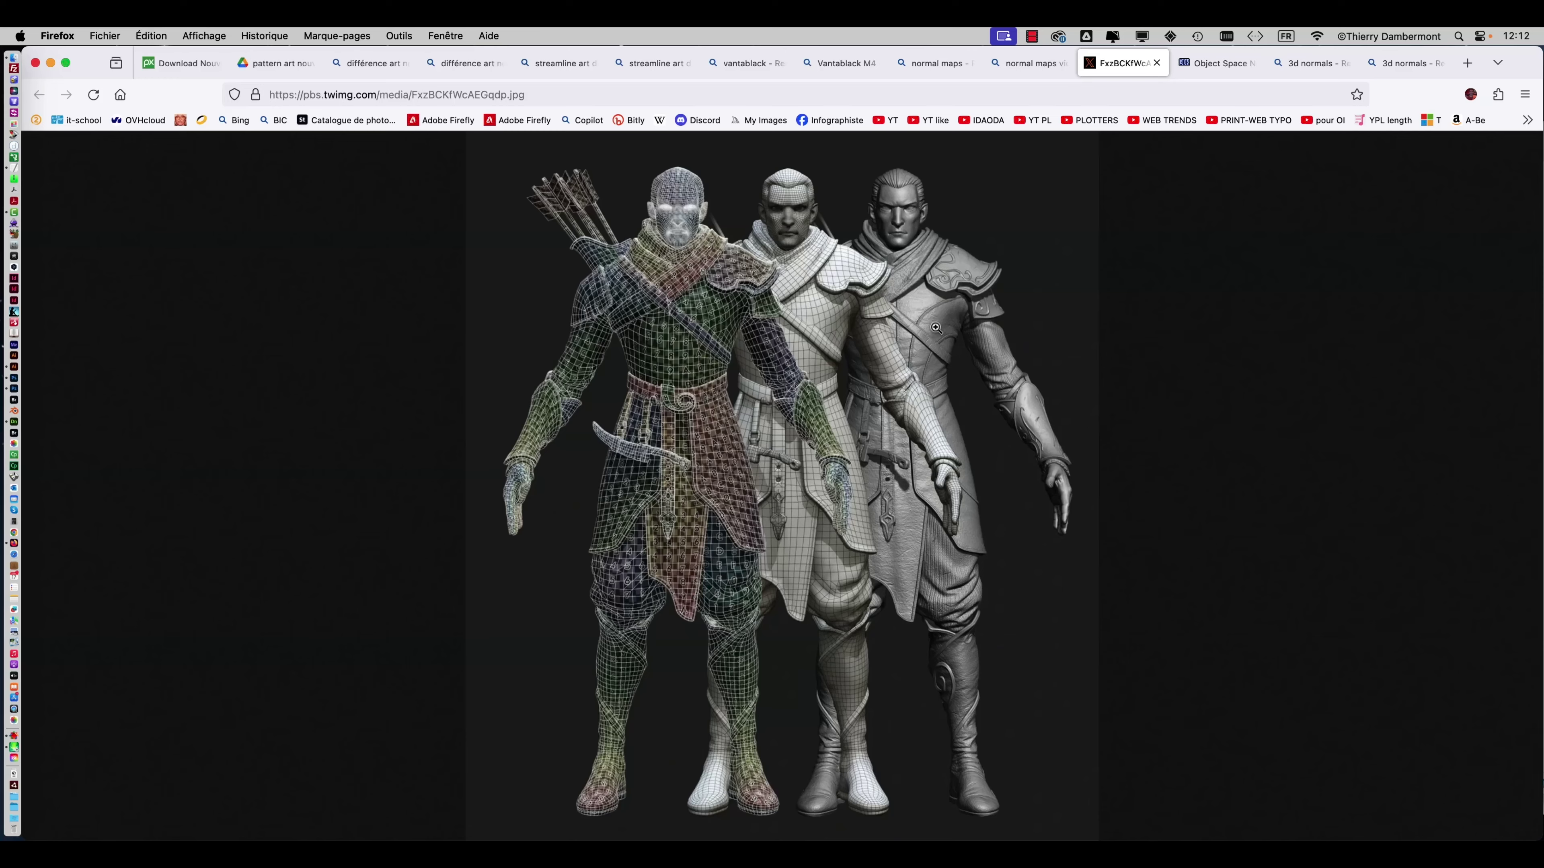
# - Switch to Dimension and bring up the cube-art-nouveau-03 scene, cancelling the opening of a recent document
pyautogui.press('super+m')
pyautogui.press('super+Tab')
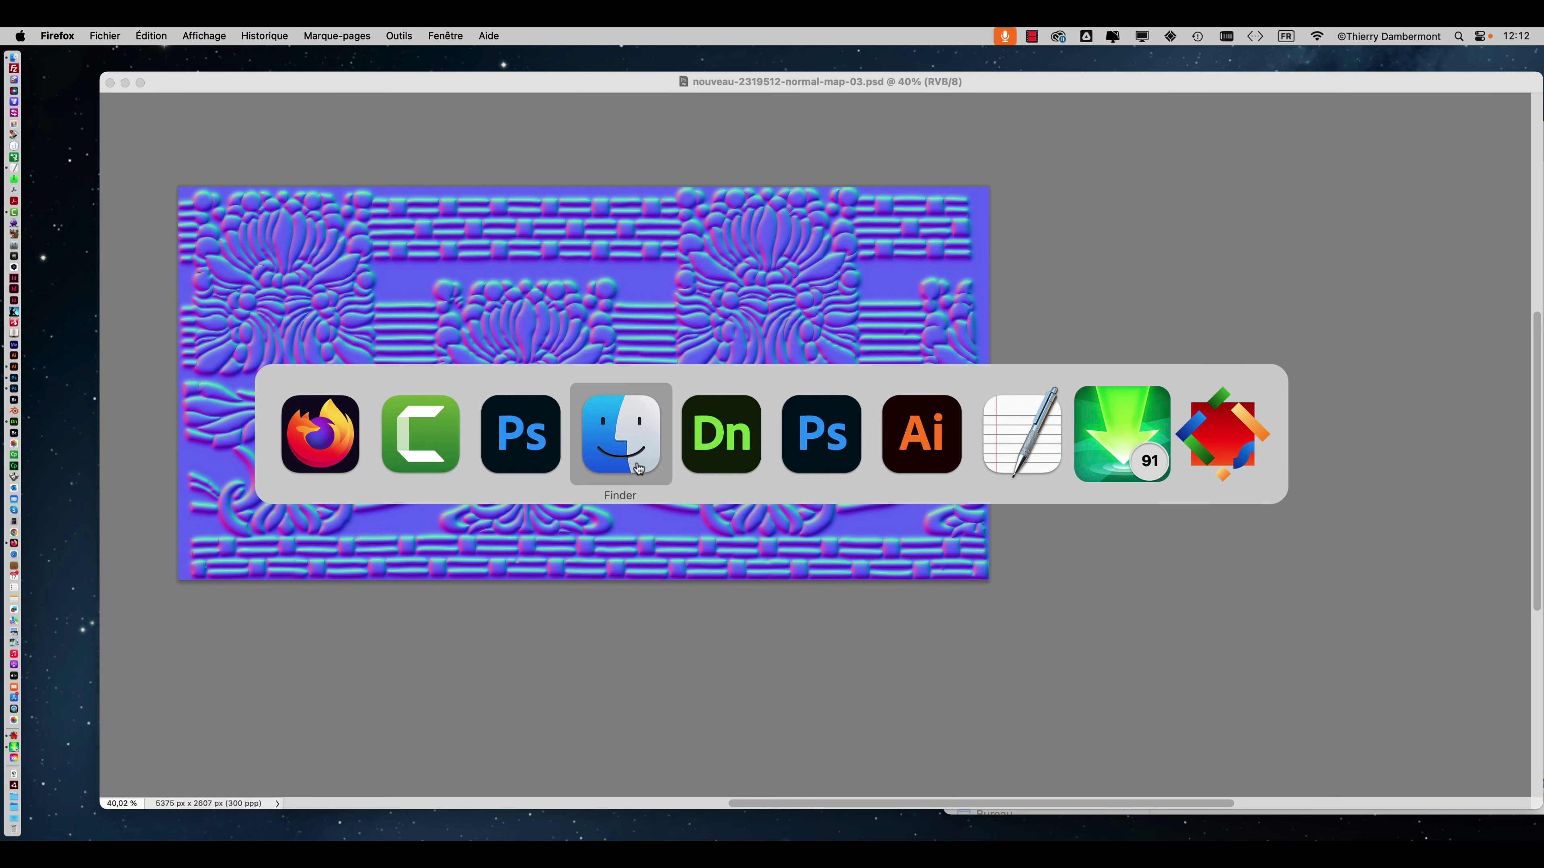
pyautogui.click(744, 456)
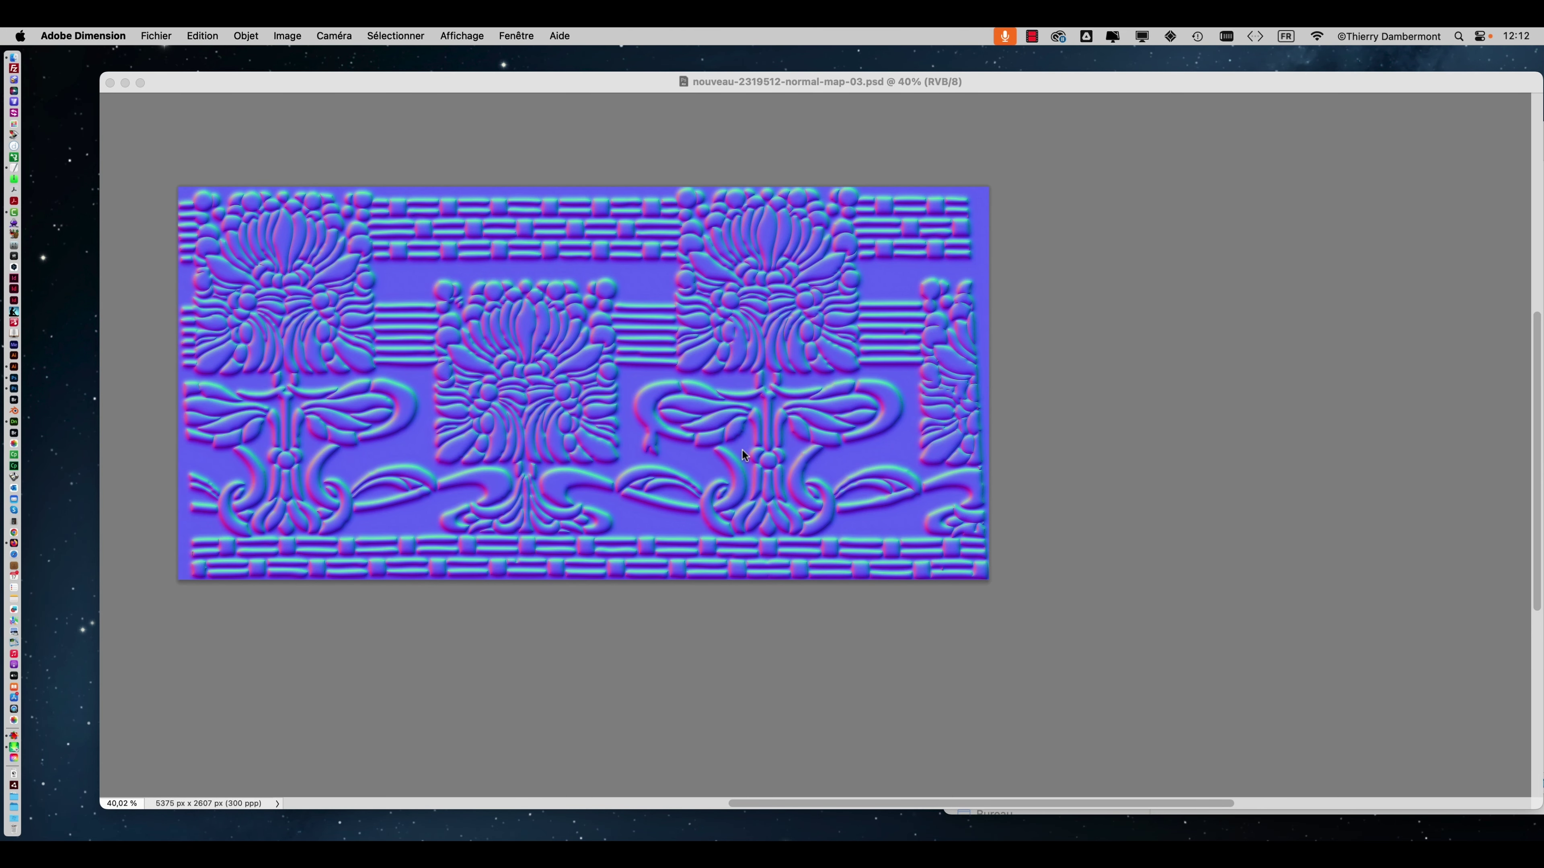
pyautogui.click(504, 37)
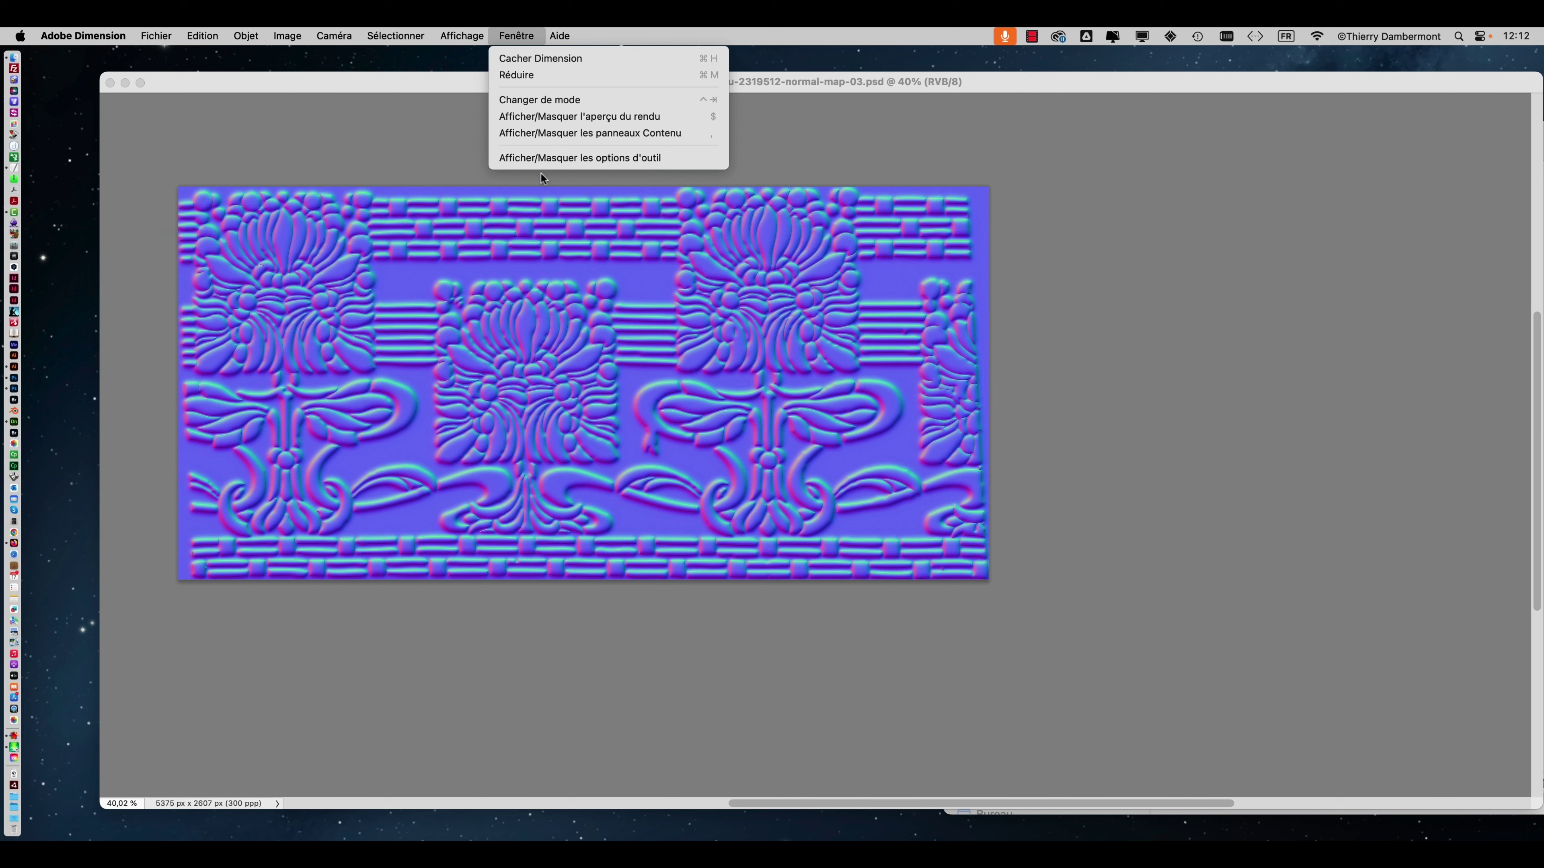
pyautogui.moveTo(461, 36)
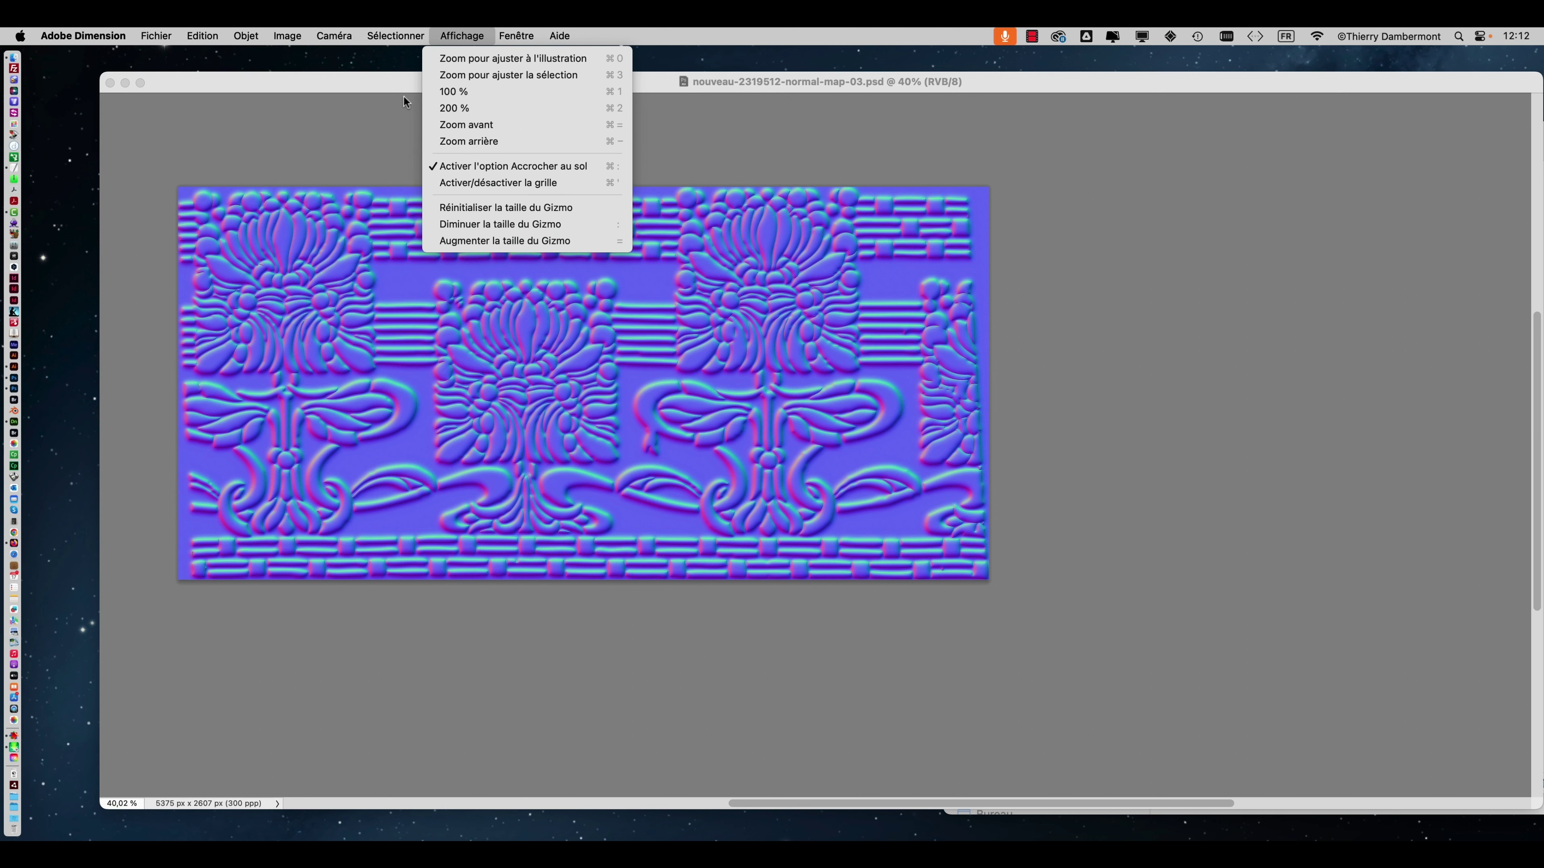
pyautogui.moveTo(524, 38)
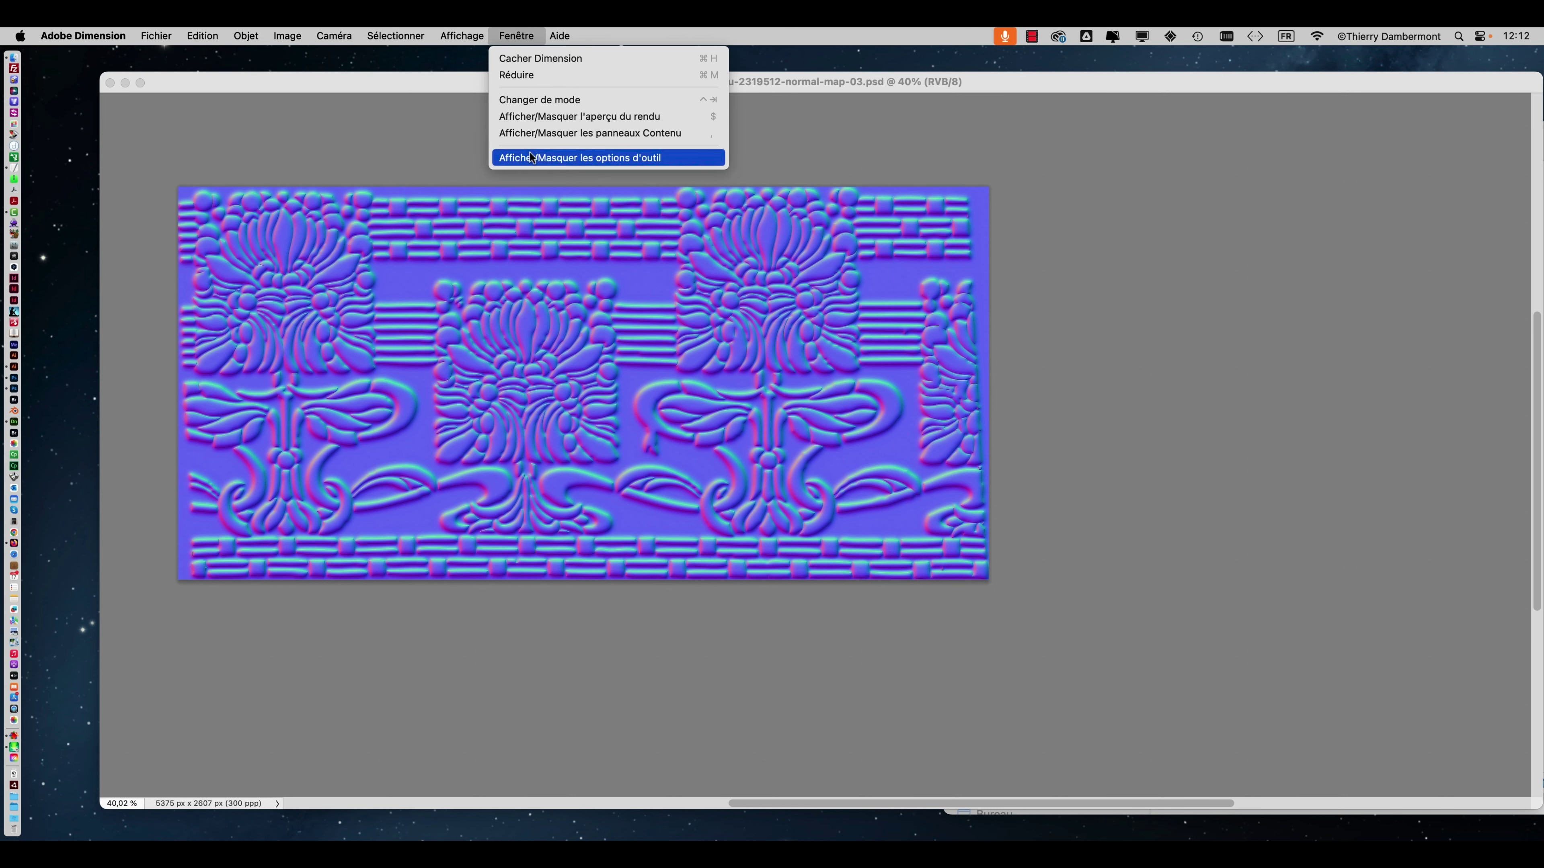
pyautogui.moveTo(165, 38)
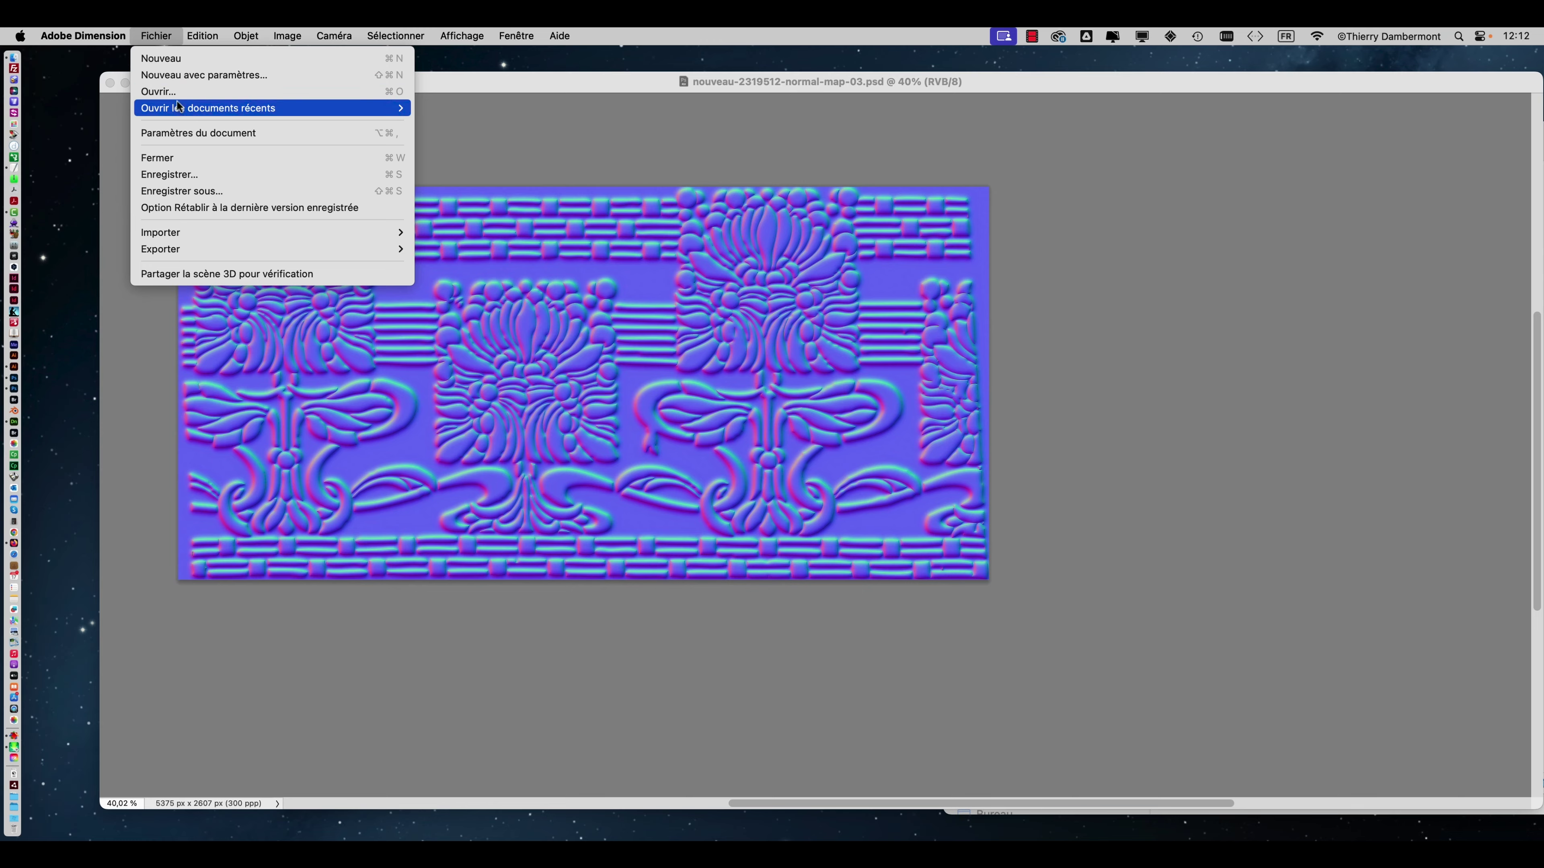
pyautogui.moveTo(179, 108)
pyautogui.click(442, 110)
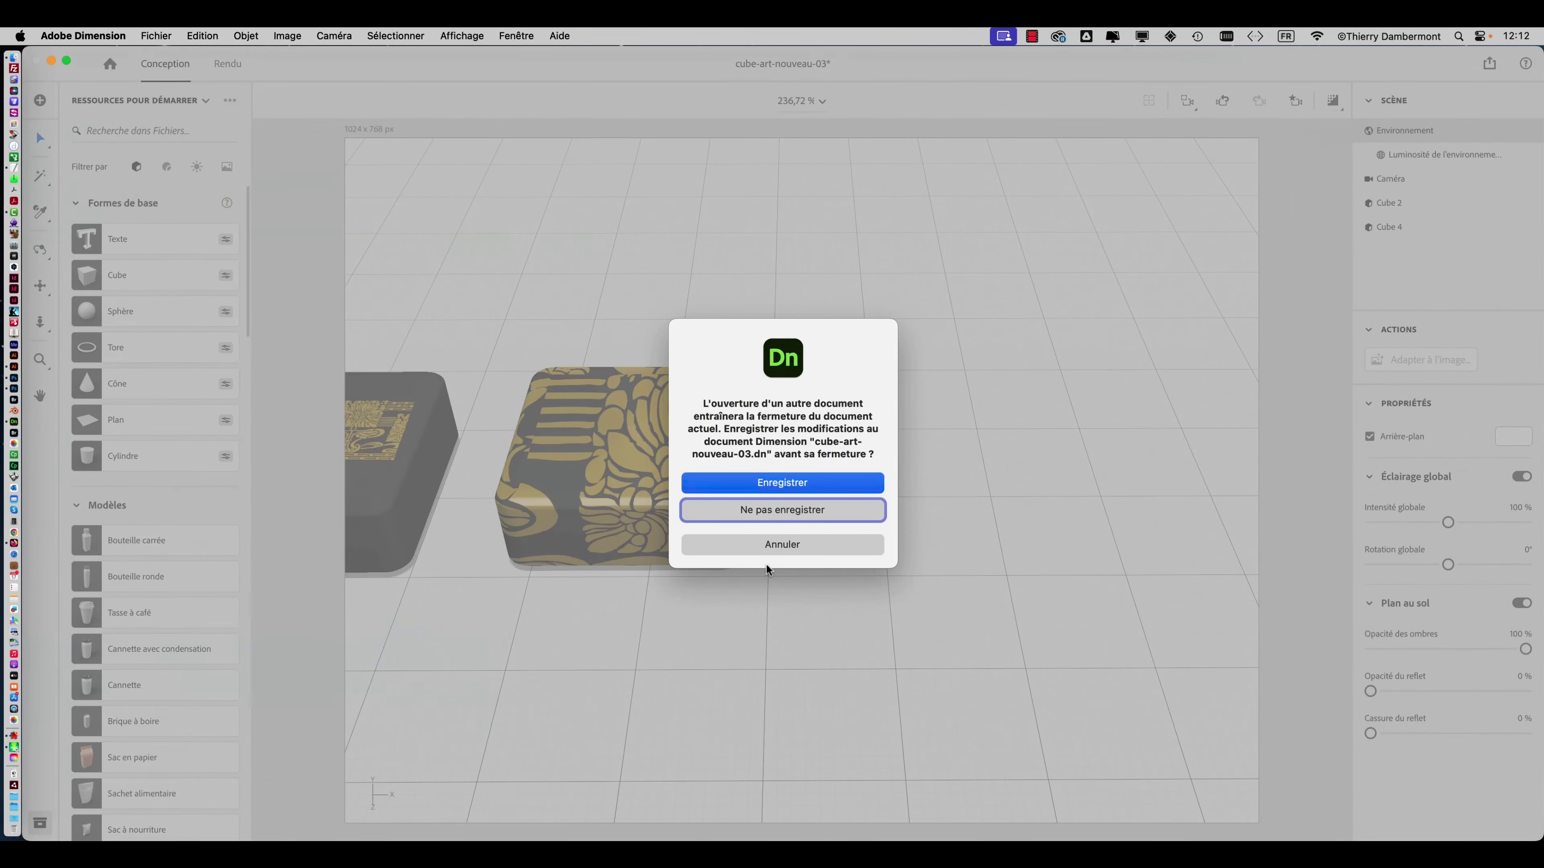
pyautogui.click(769, 550)
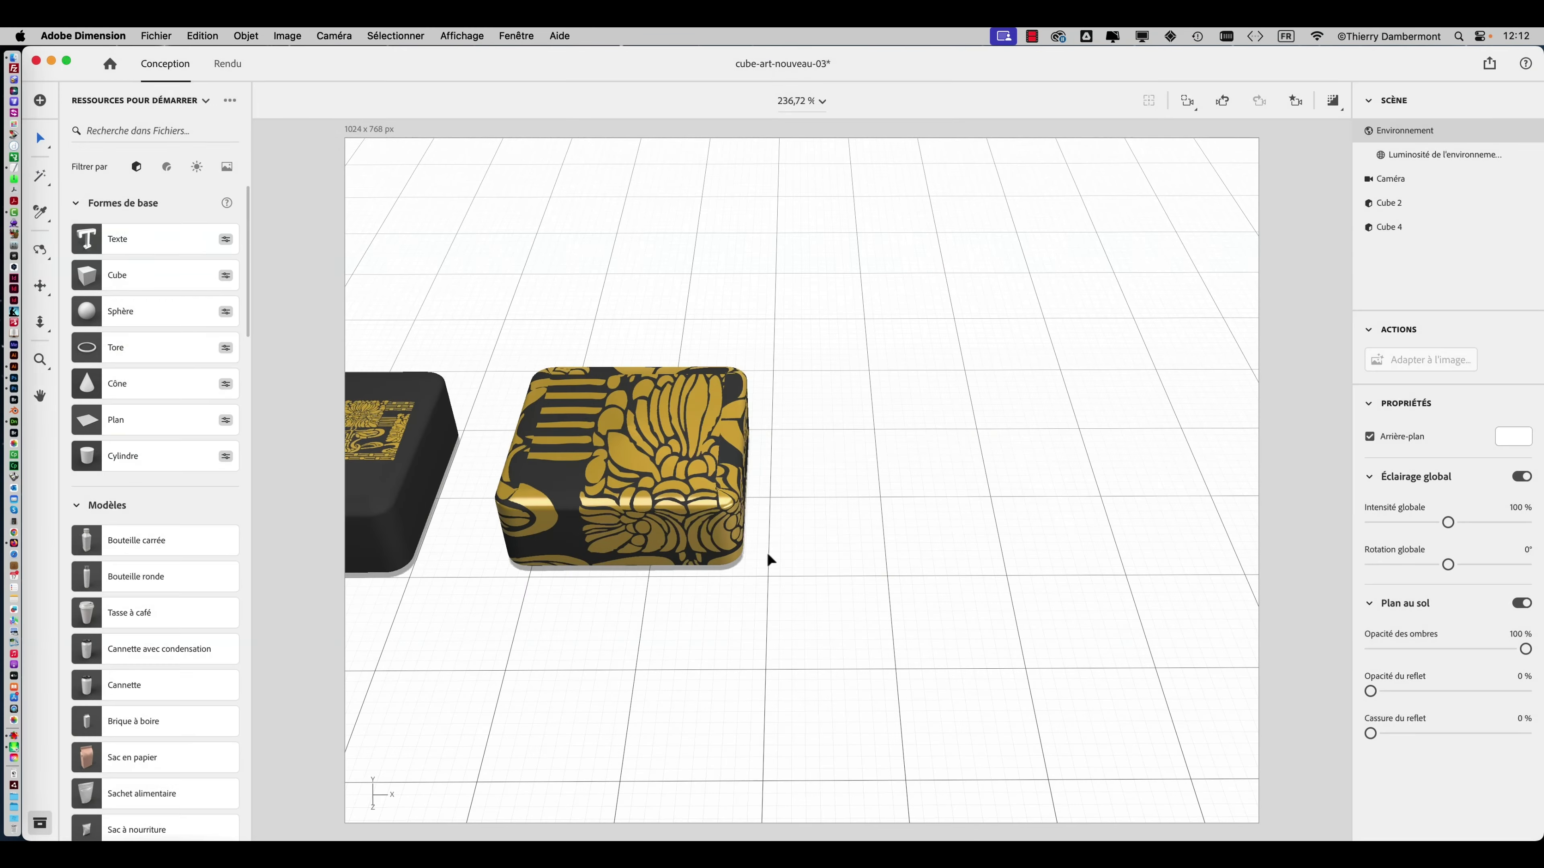
# - Duplicate the gold-patterned cube and place the copy beside the original at about X 52.3 cm
pyautogui.scroll(-3, 857, 486)
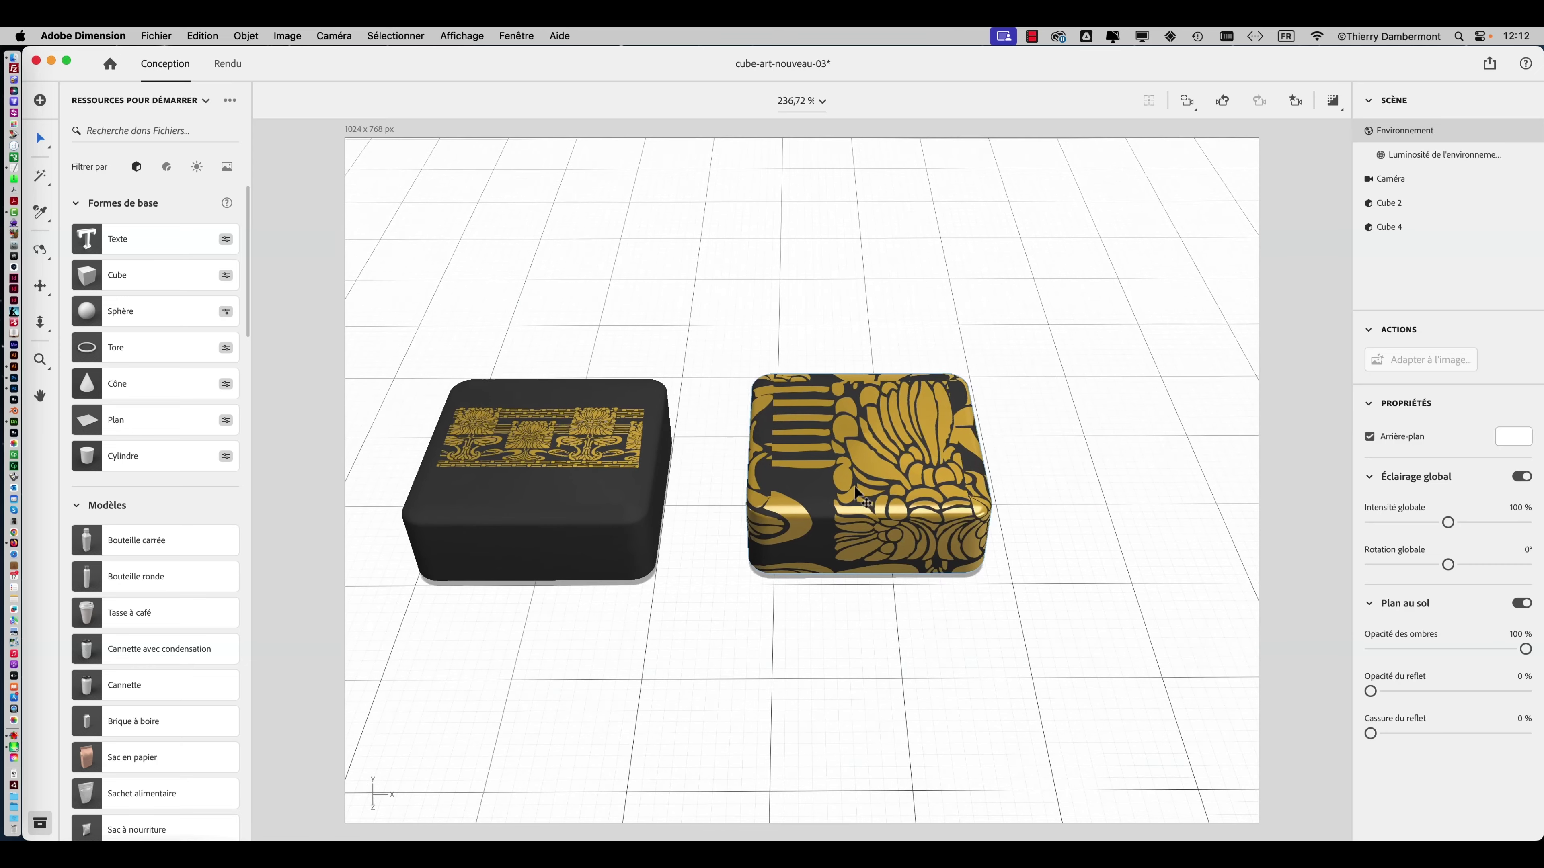
pyautogui.scroll(5, 857, 486)
pyautogui.moveTo(872, 484); pyautogui.dragTo(667, 469, button='middle')
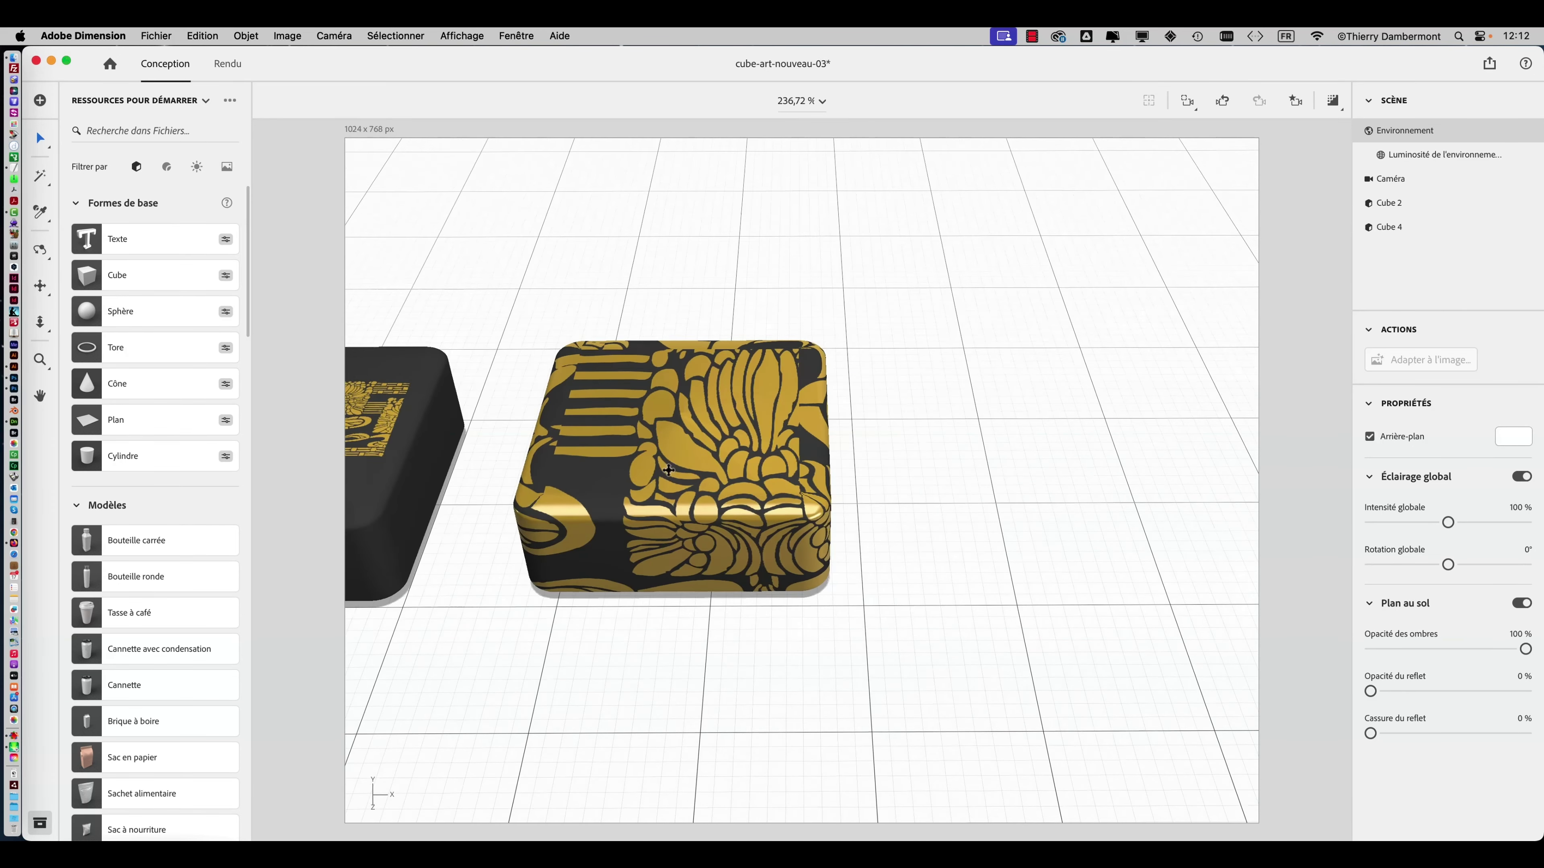
pyautogui.keyDown('alt'); pyautogui.moveTo(840, 450); pyautogui.dragTo(1118, 433); pyautogui.keyUp('alt')
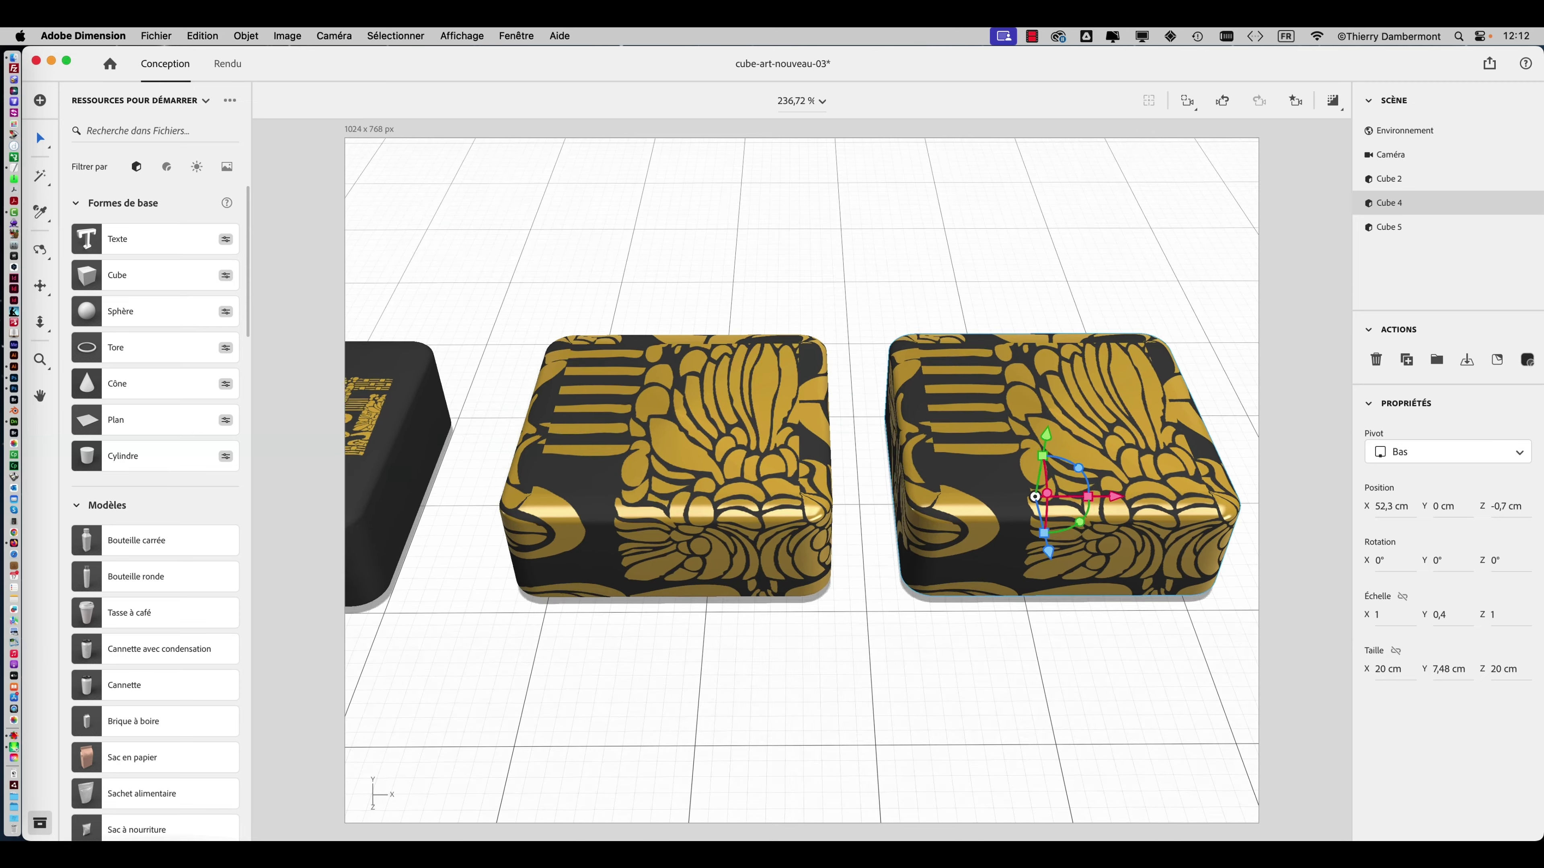
# - Open the materials of the duplicated gold-patterned cube and select its Mat material
pyautogui.scroll(2, 1118, 433)
pyautogui.moveTo(1118, 433); pyautogui.dragTo(821, 428, button='middle')
pyautogui.moveTo(820, 427); pyautogui.dragTo(1179, 365, button='right')
pyautogui.doubleClick(936, 395)
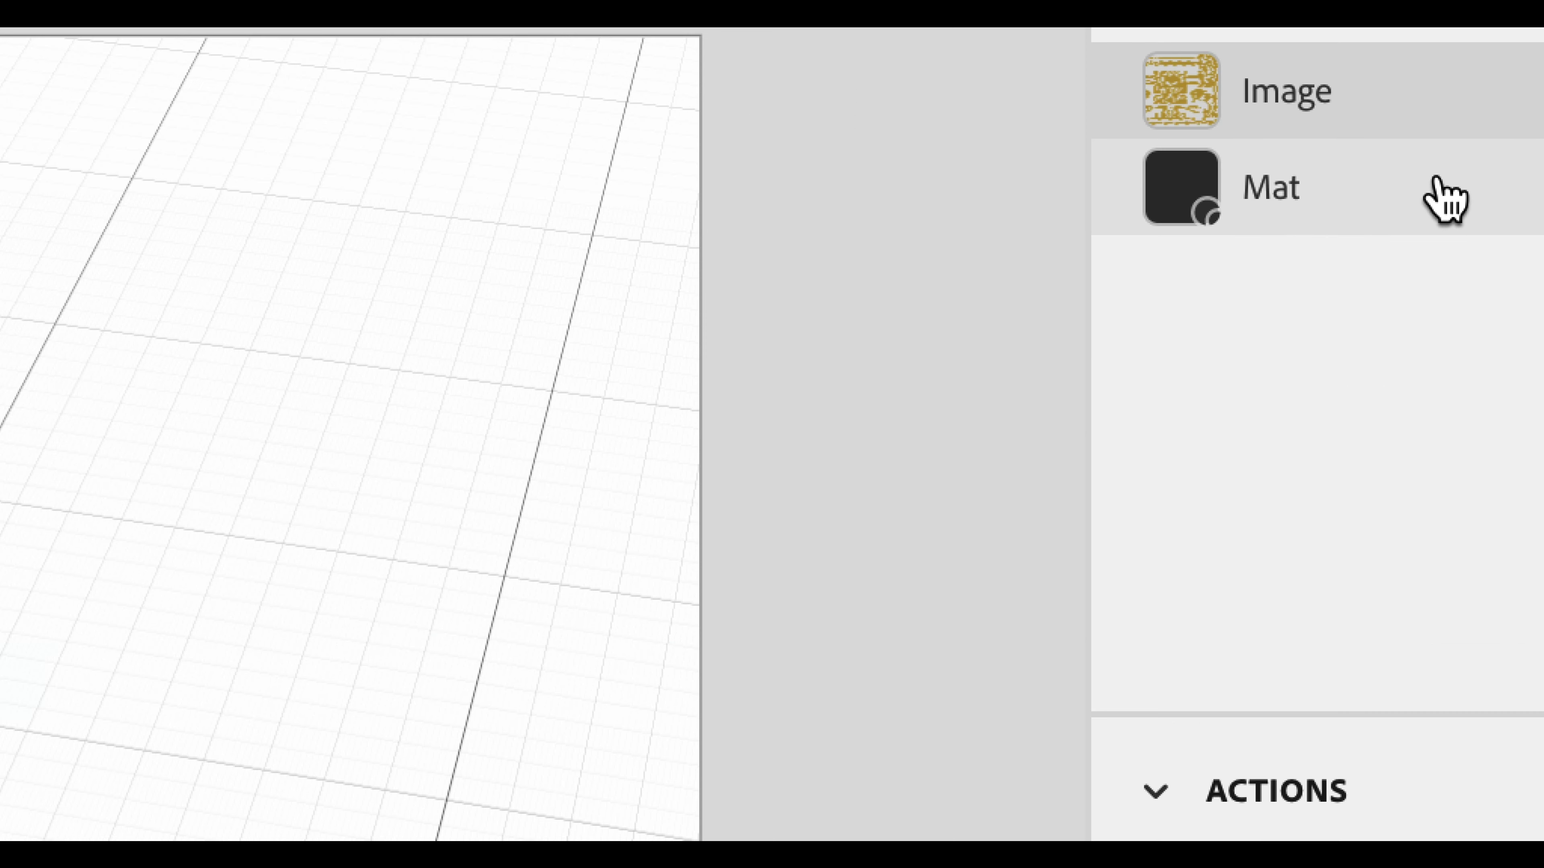
pyautogui.click(1436, 179)
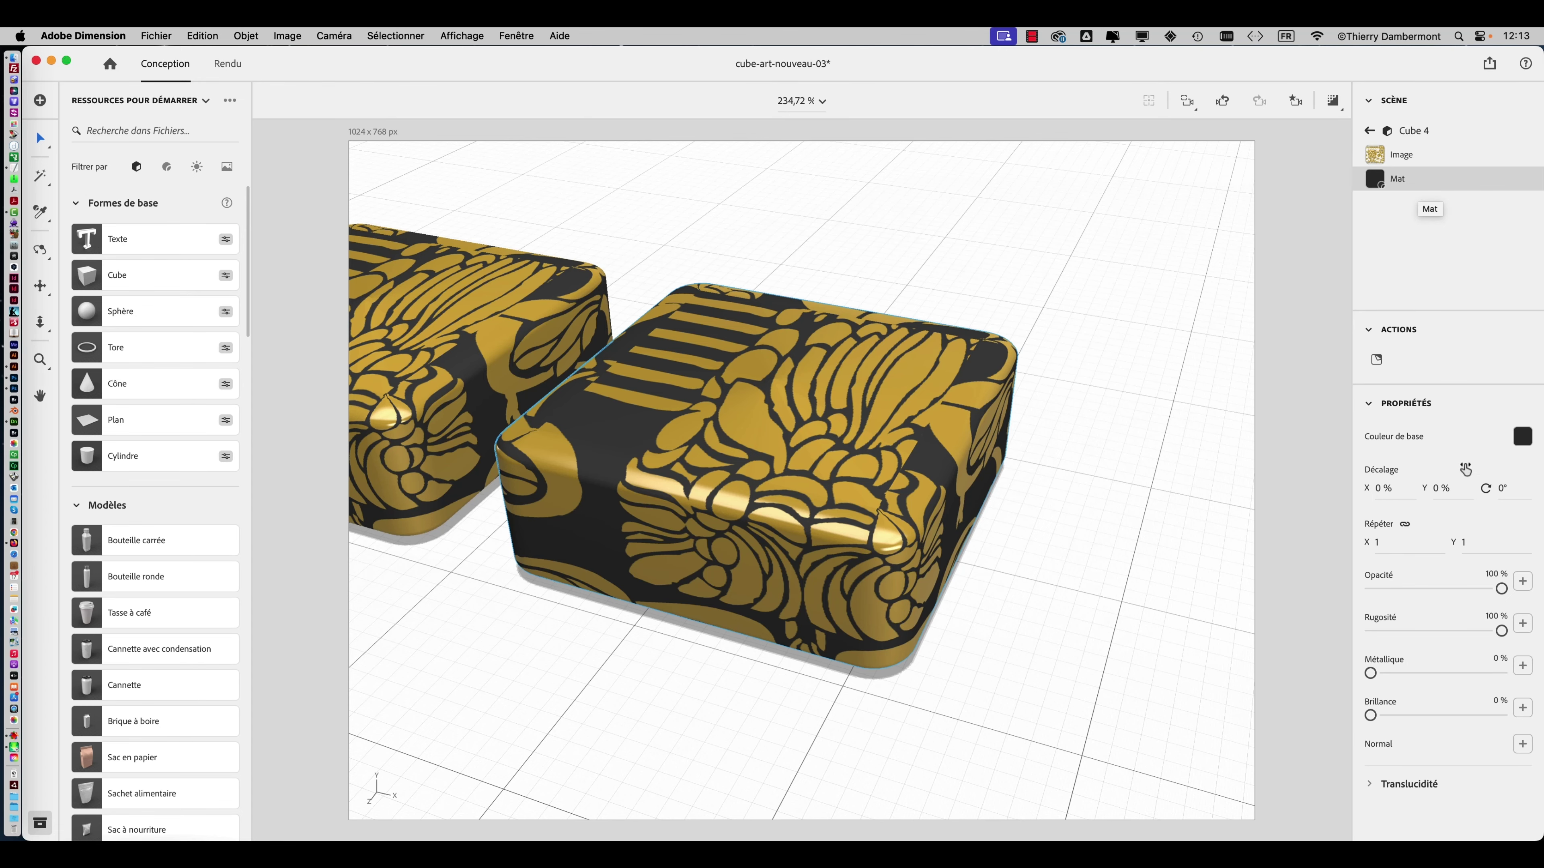
# - Look through the standard Adobe materials and the Substance materials in the starter assets
pyautogui.scroll(-5, 200, 597)
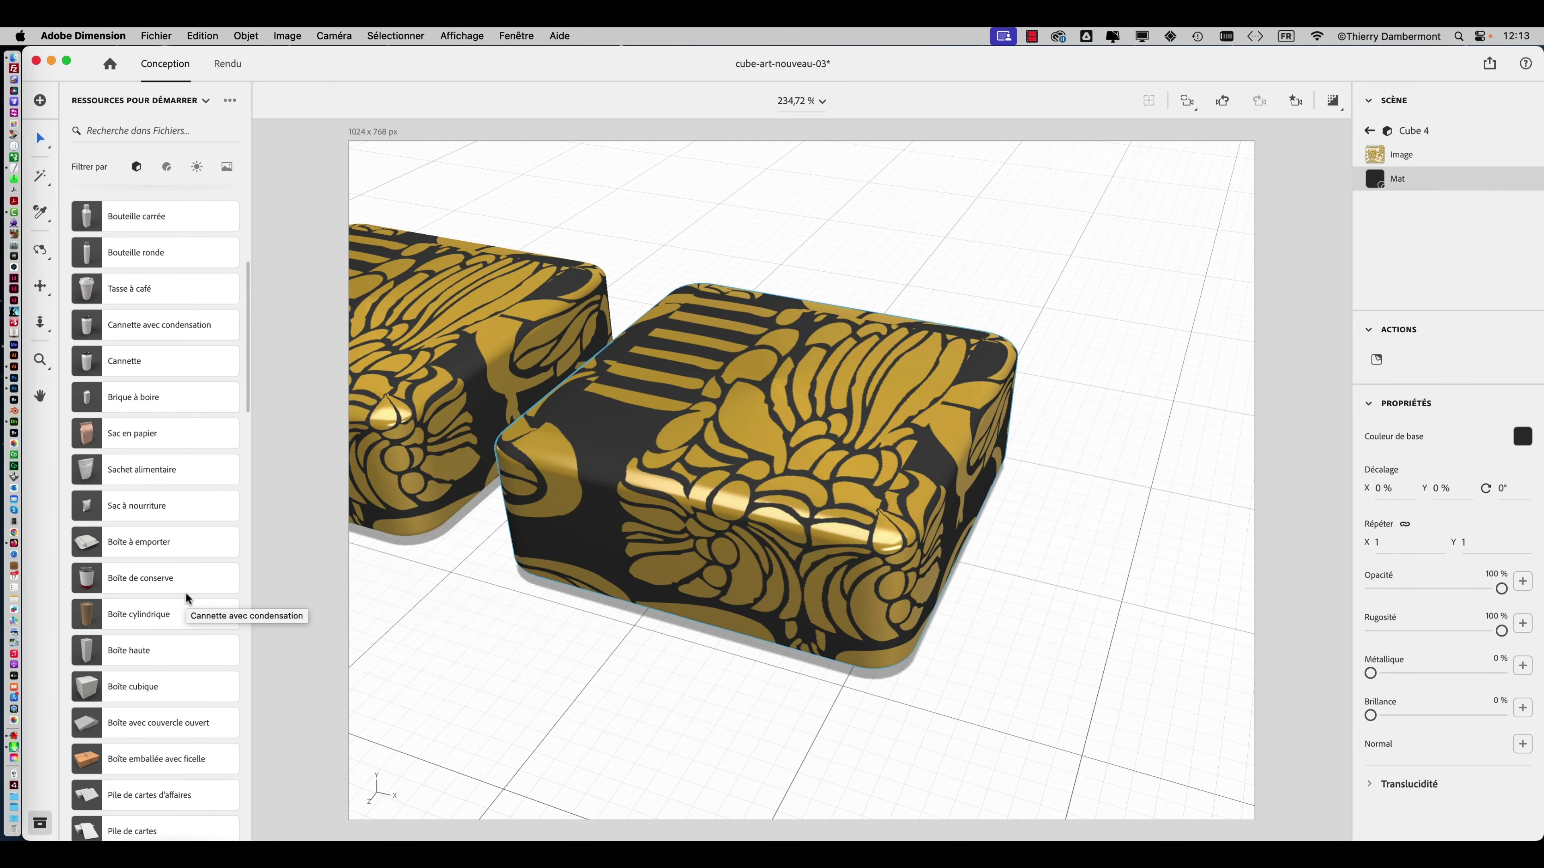
pyautogui.click(167, 168)
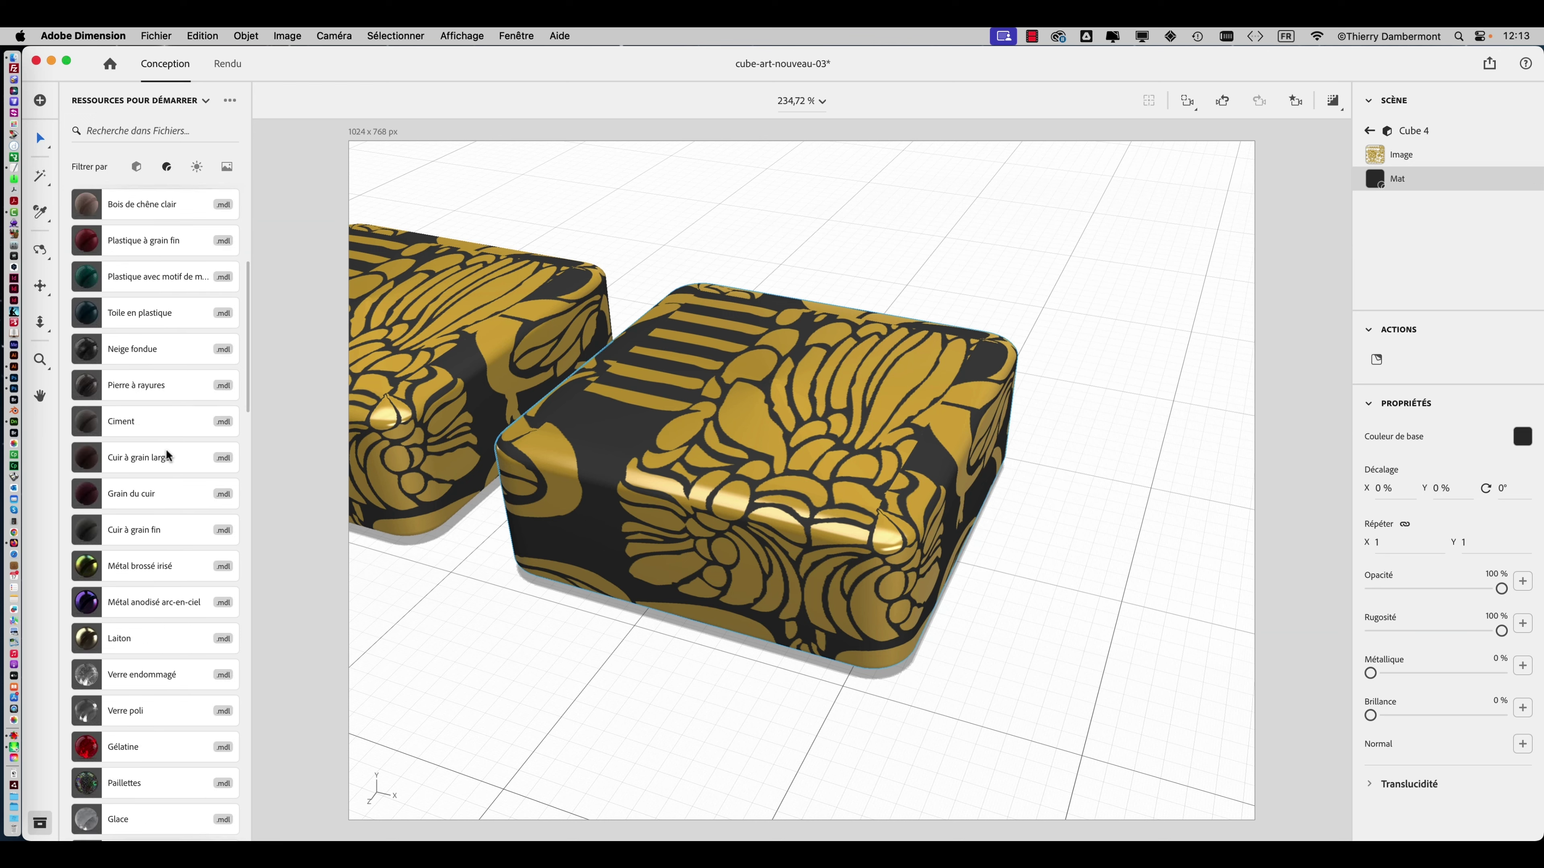
pyautogui.scroll(-6, 166, 452)
pyautogui.scroll(10, 165, 453)
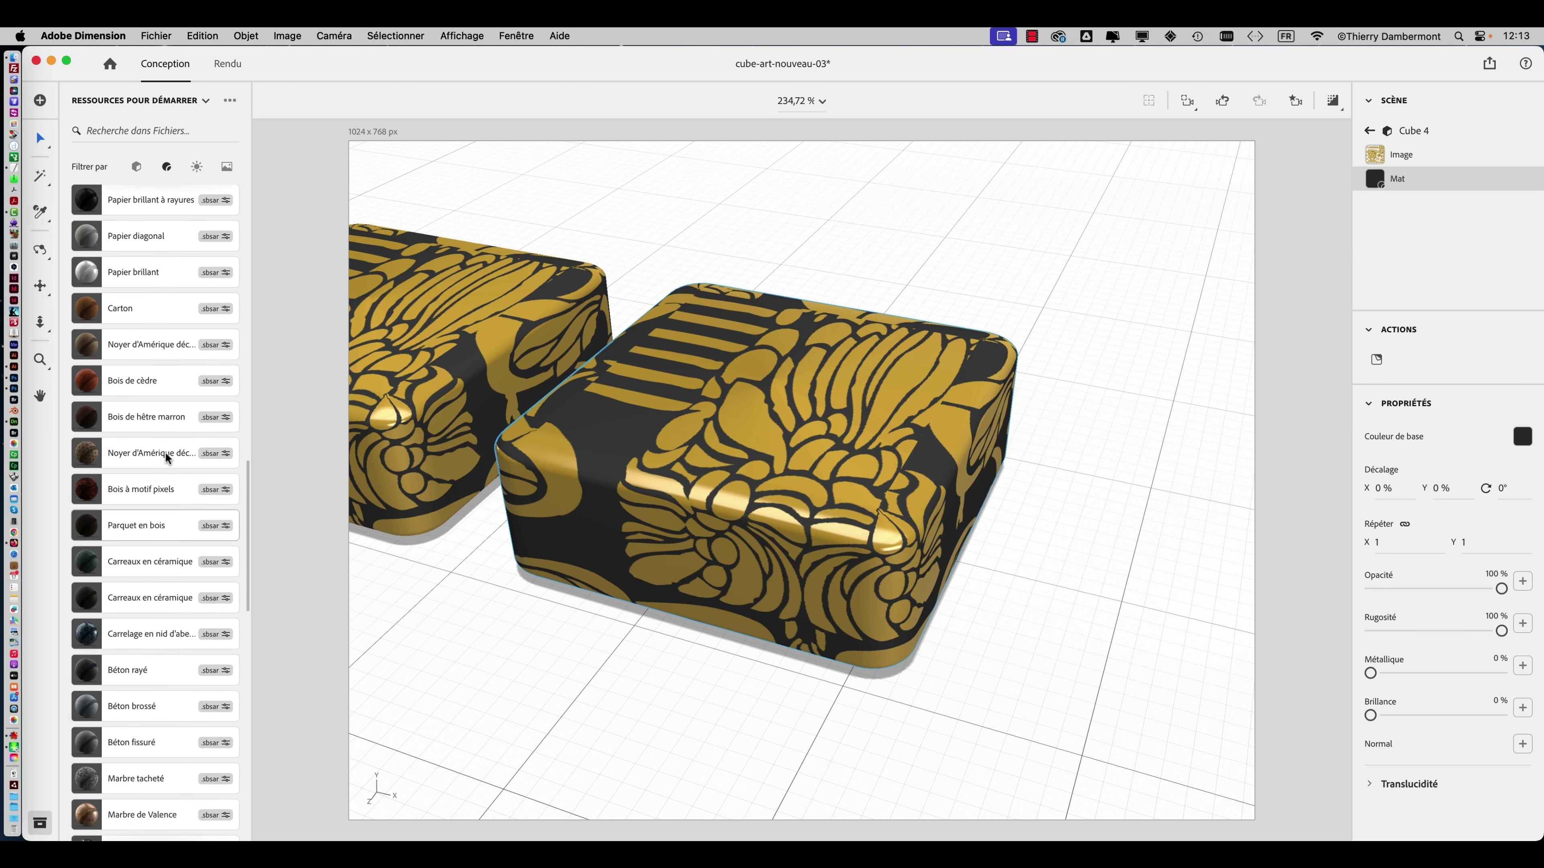
pyautogui.scroll(-1, 164, 452)
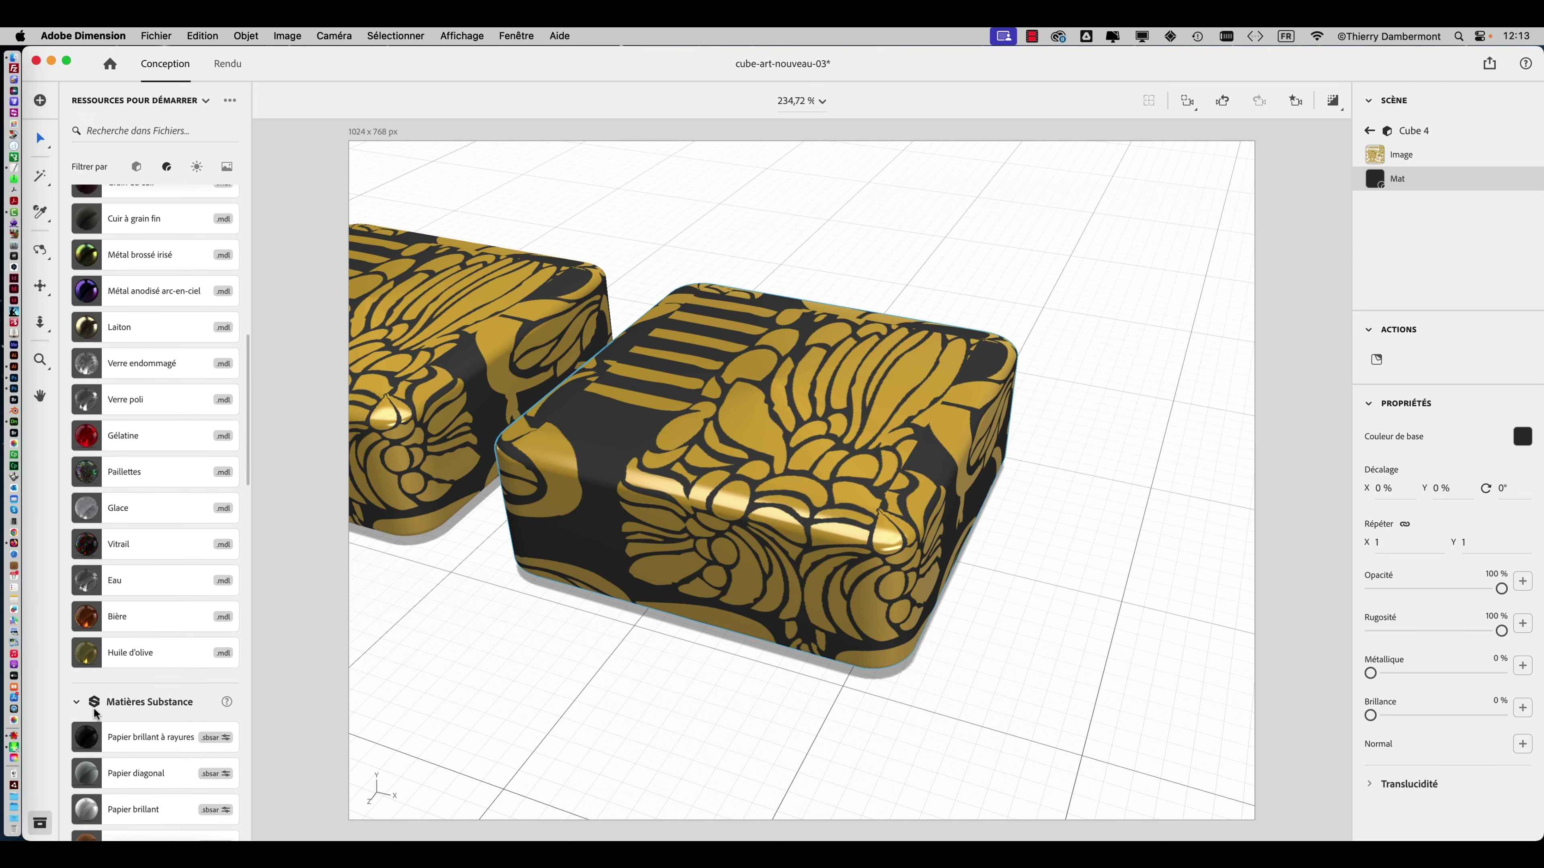
pyautogui.scroll(-5, 92, 698)
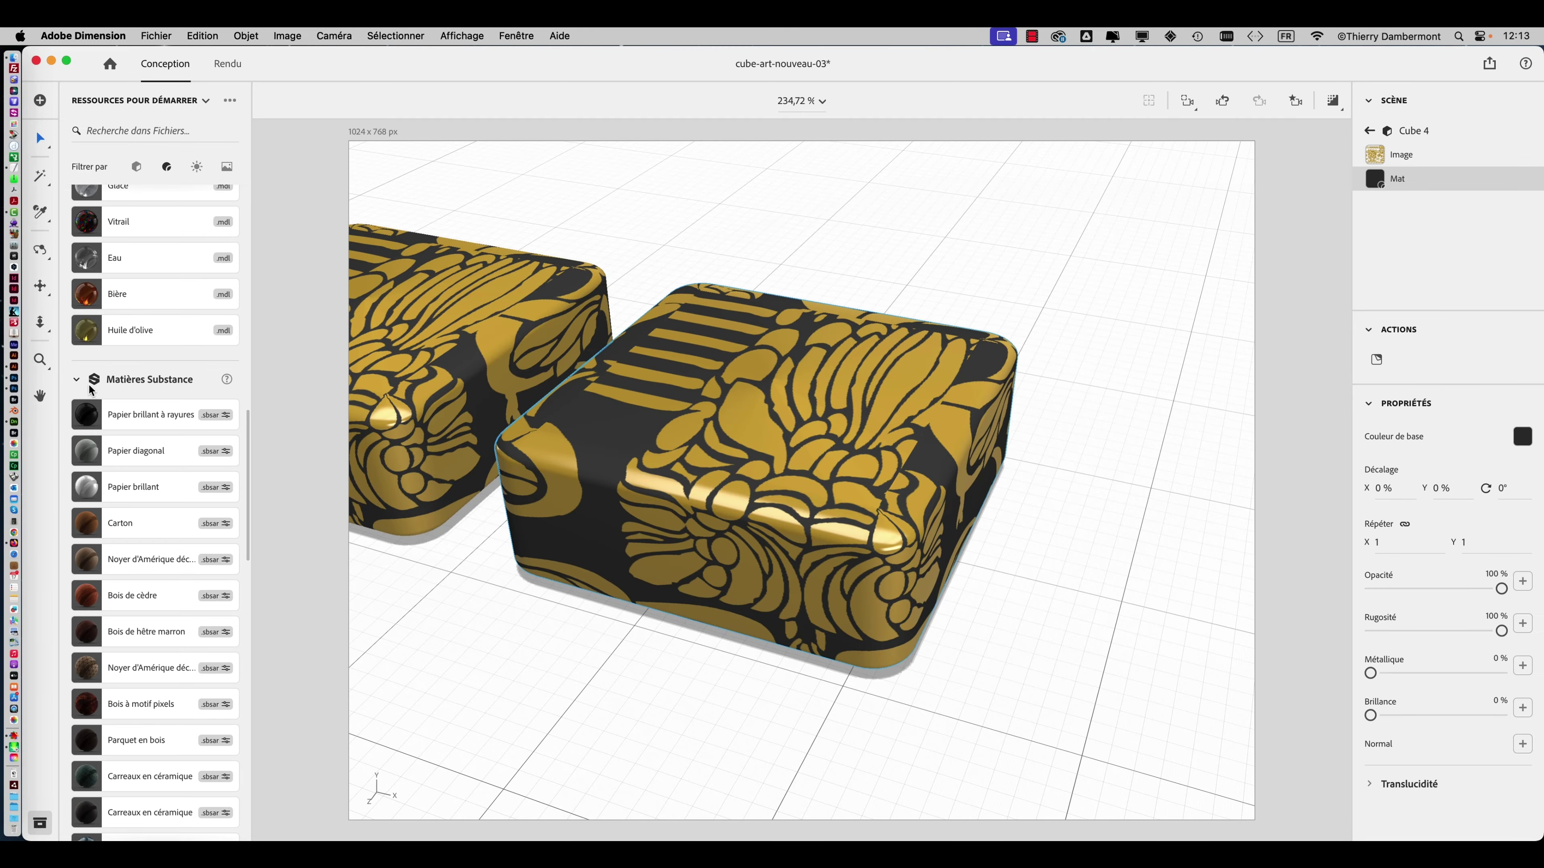
pyautogui.scroll(15, 112, 392)
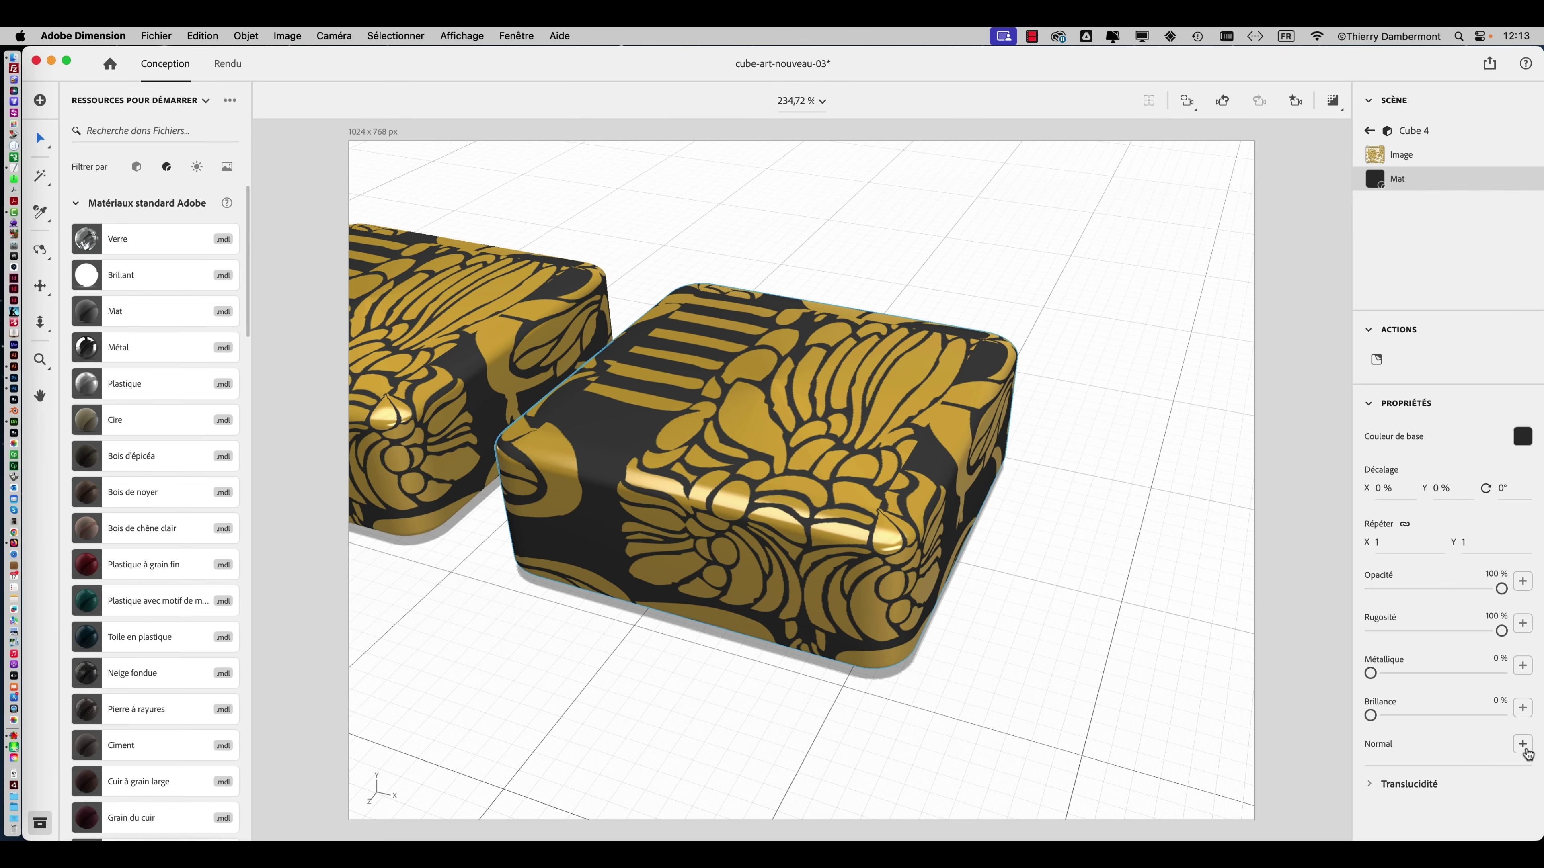
# - Load nouveau-2319512-normal-map-03.psd as the Normal texture of the cube's Mat material
pyautogui.click(1522, 744)
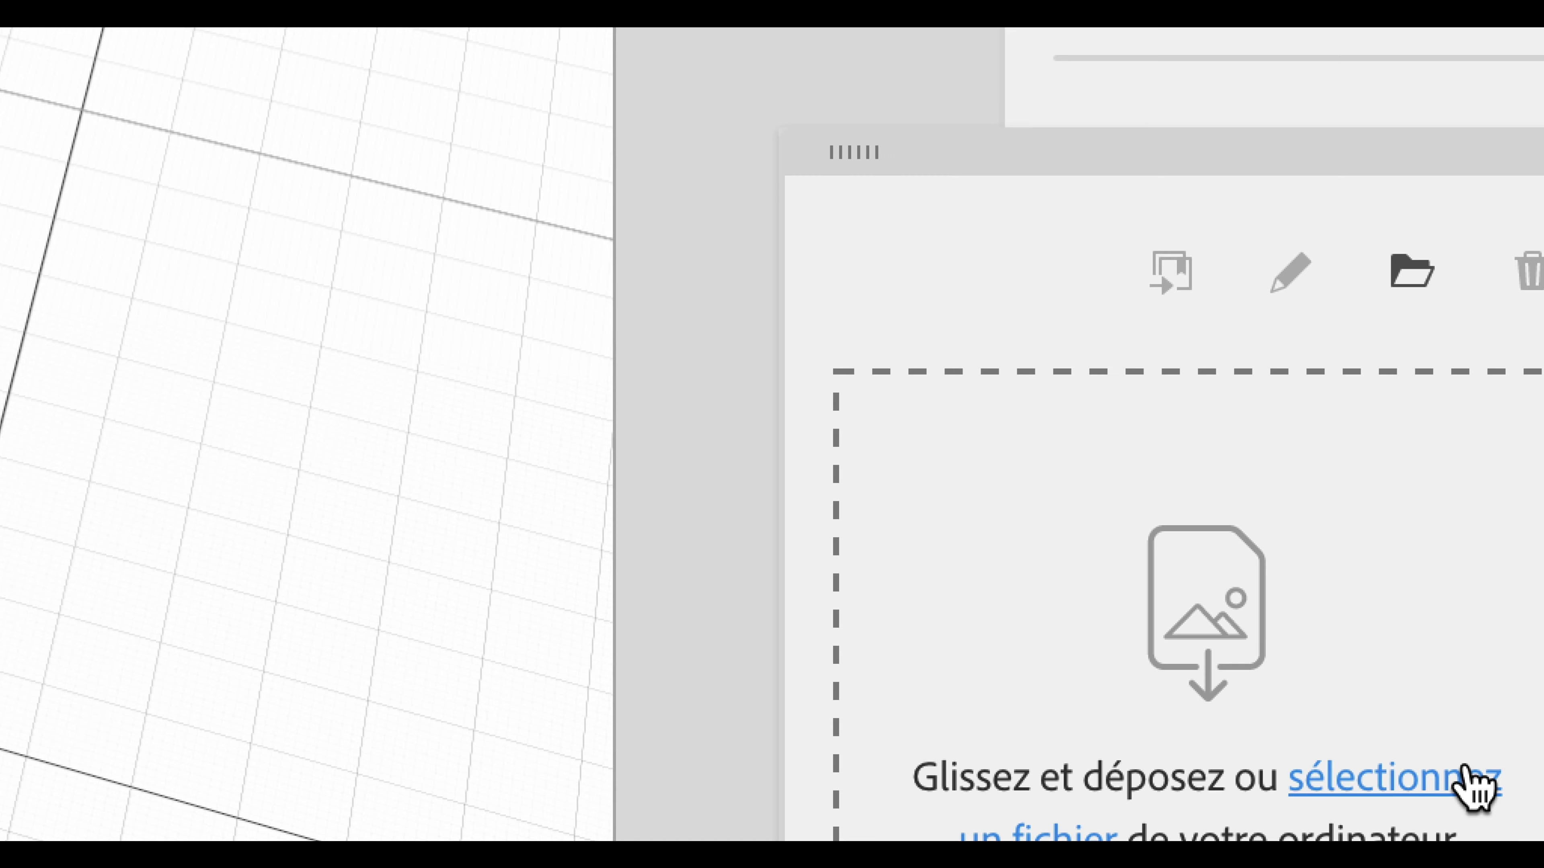
pyautogui.click(1465, 771)
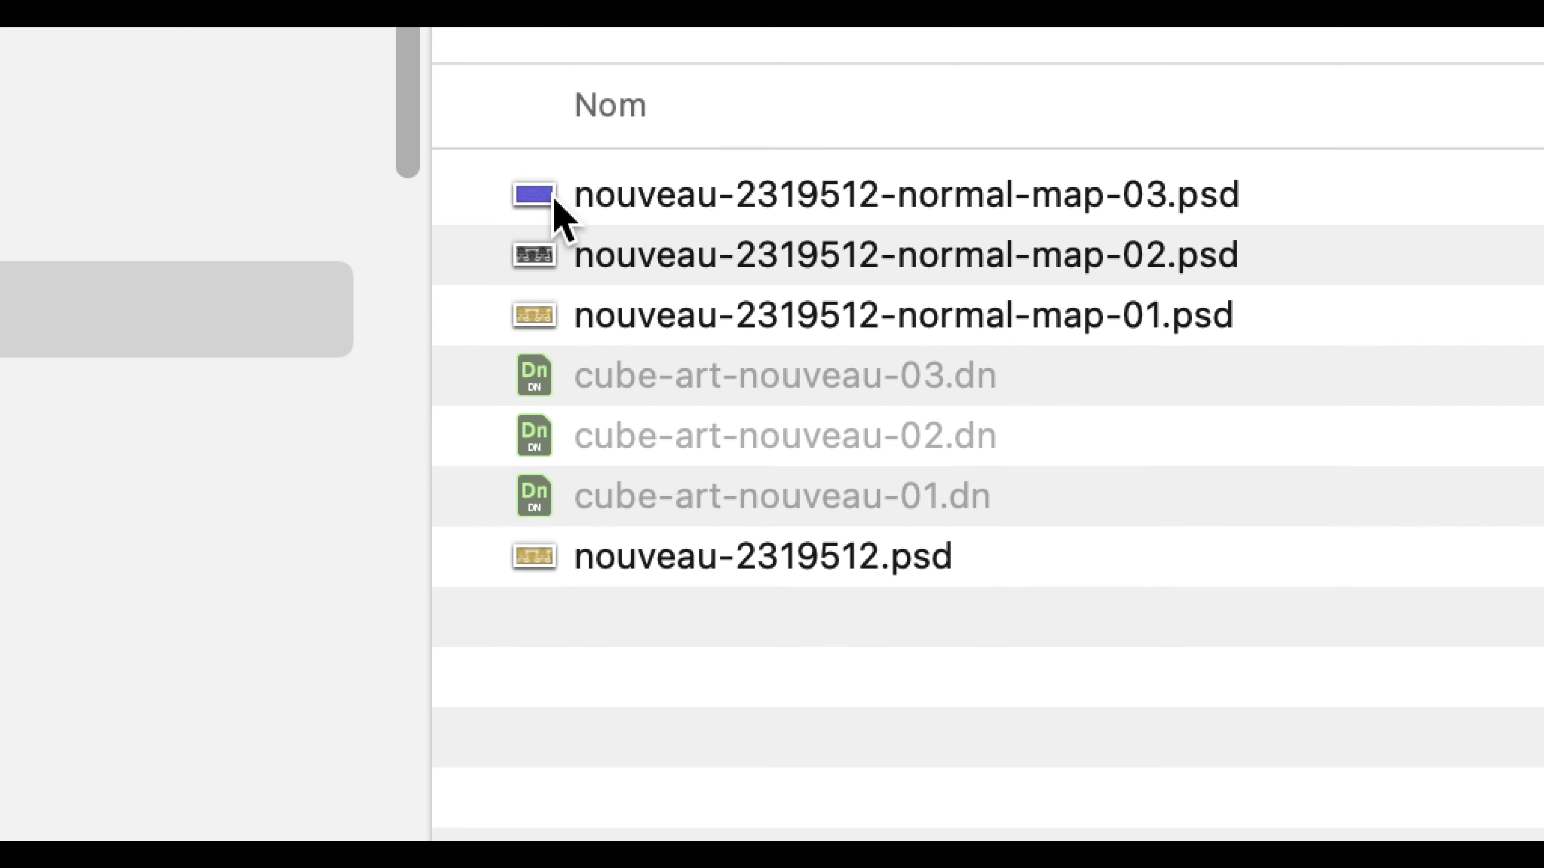
pyautogui.click(553, 199)
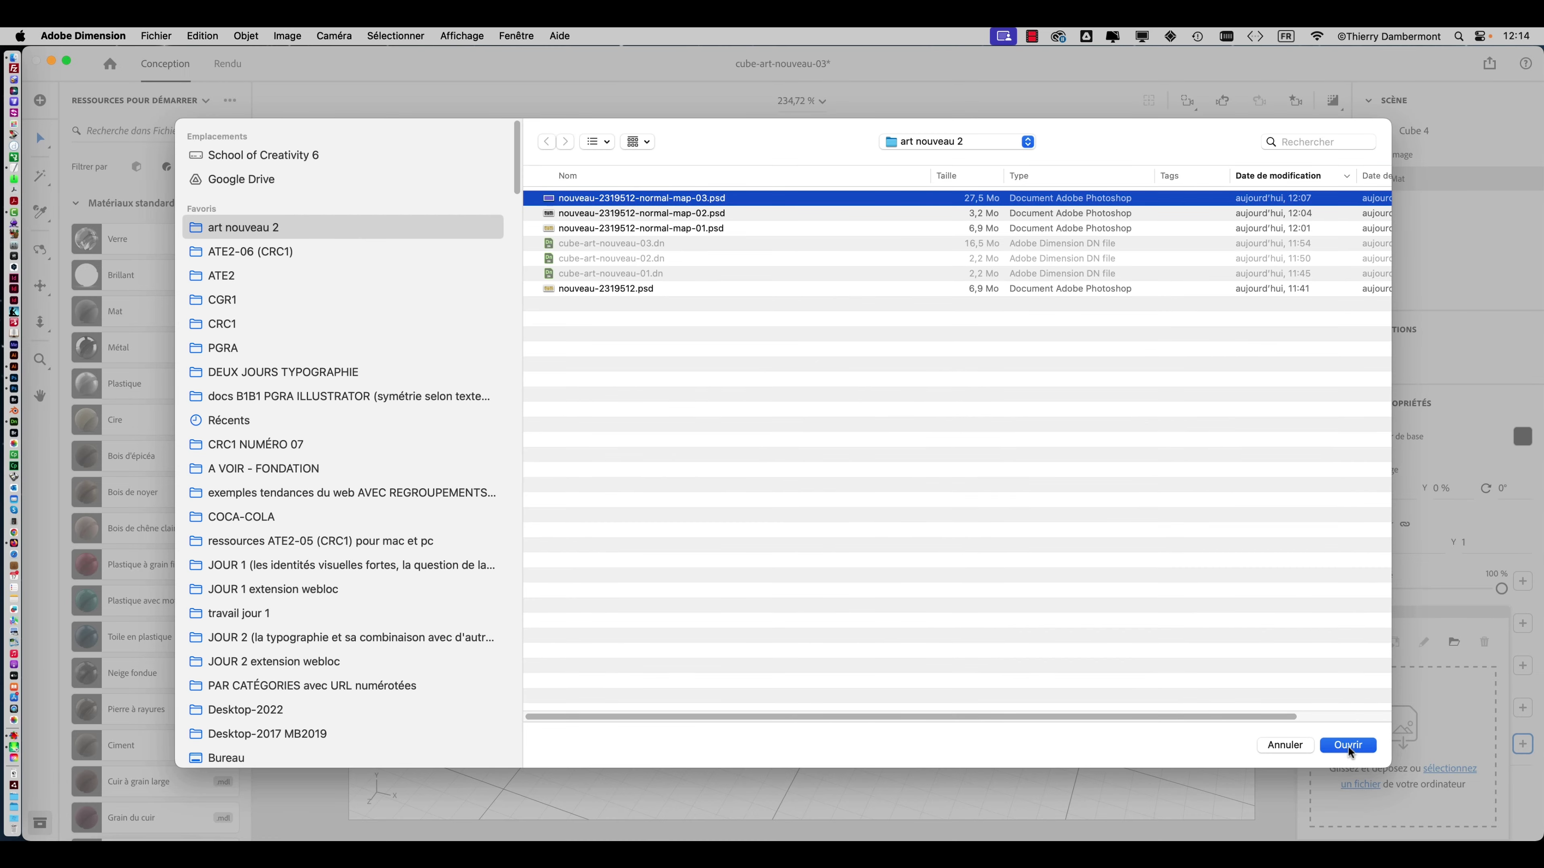
pyautogui.click(1348, 746)
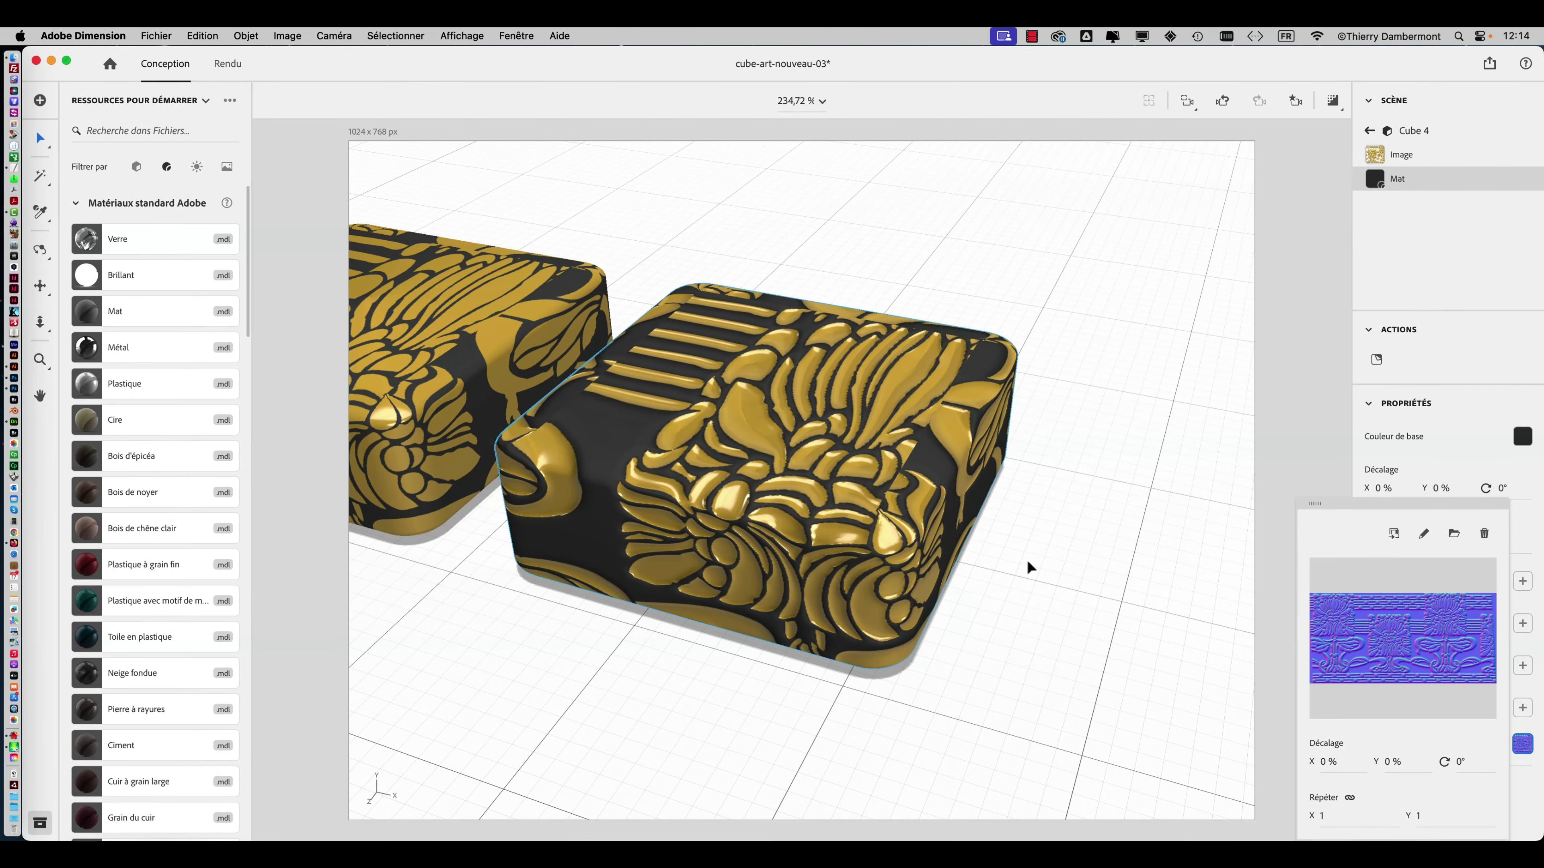
pyautogui.press('Escape')
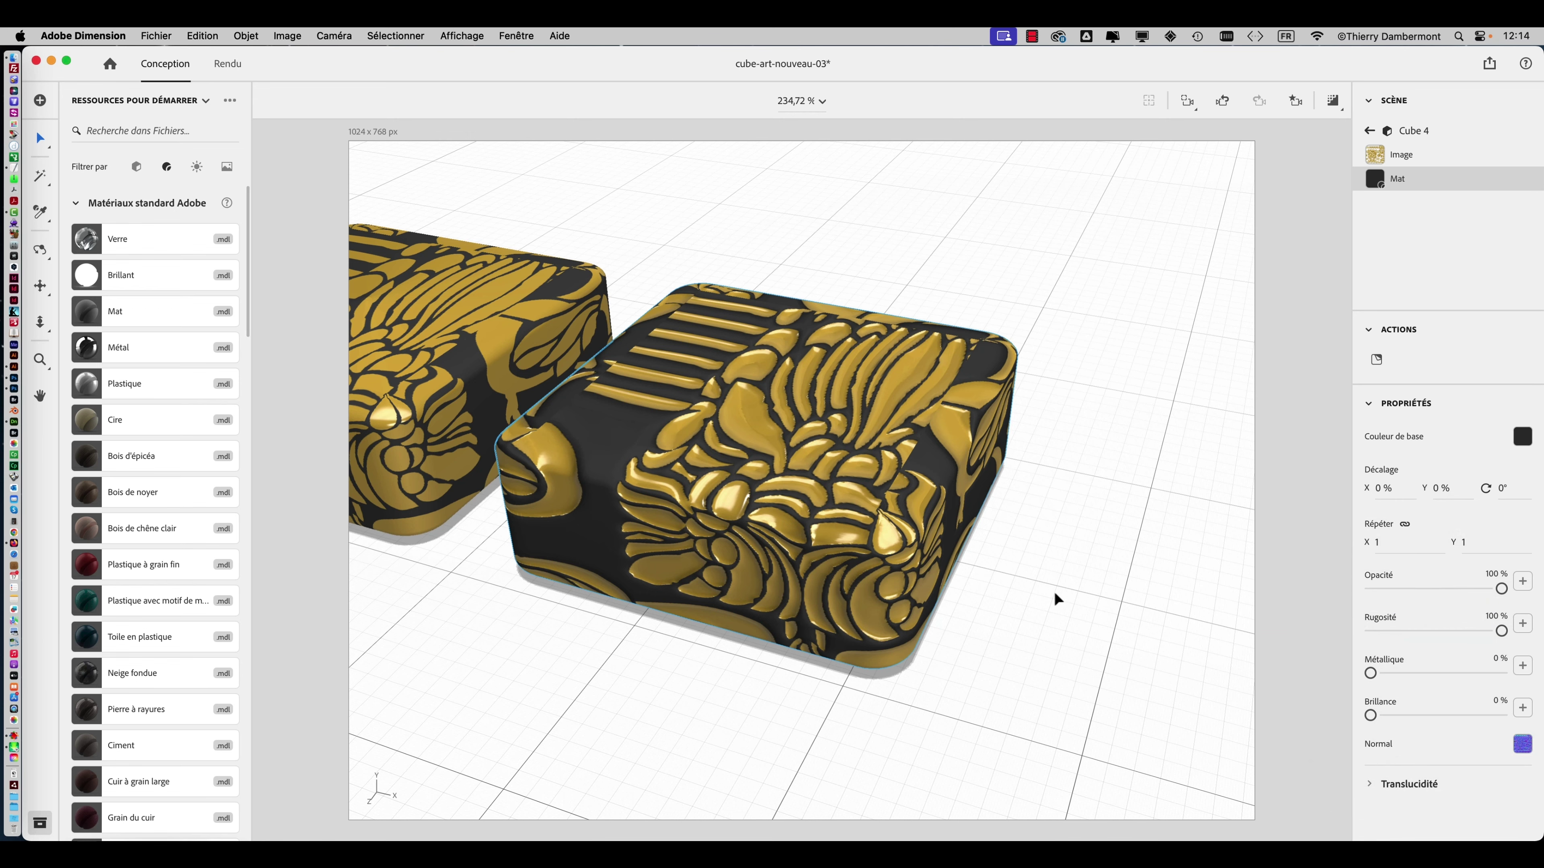
# - Add the three-point lighting preset (Éclairage à 3 points) to the scene with the embossed cube
pyautogui.moveTo(927, 508); pyautogui.dragTo(695, 511)
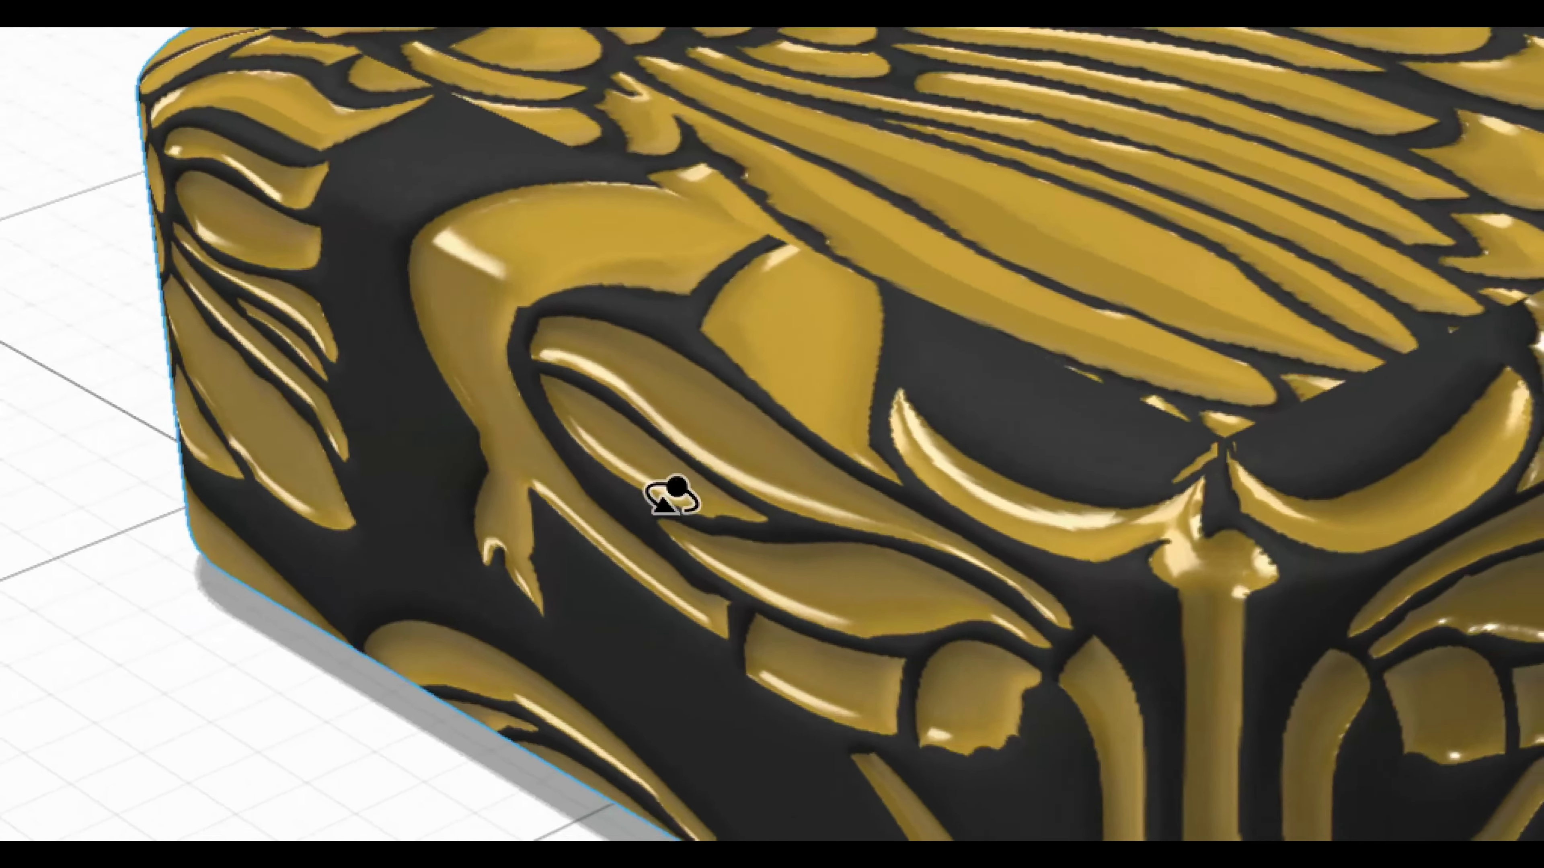
pyautogui.moveTo(672, 496); pyautogui.dragTo(620, 355)
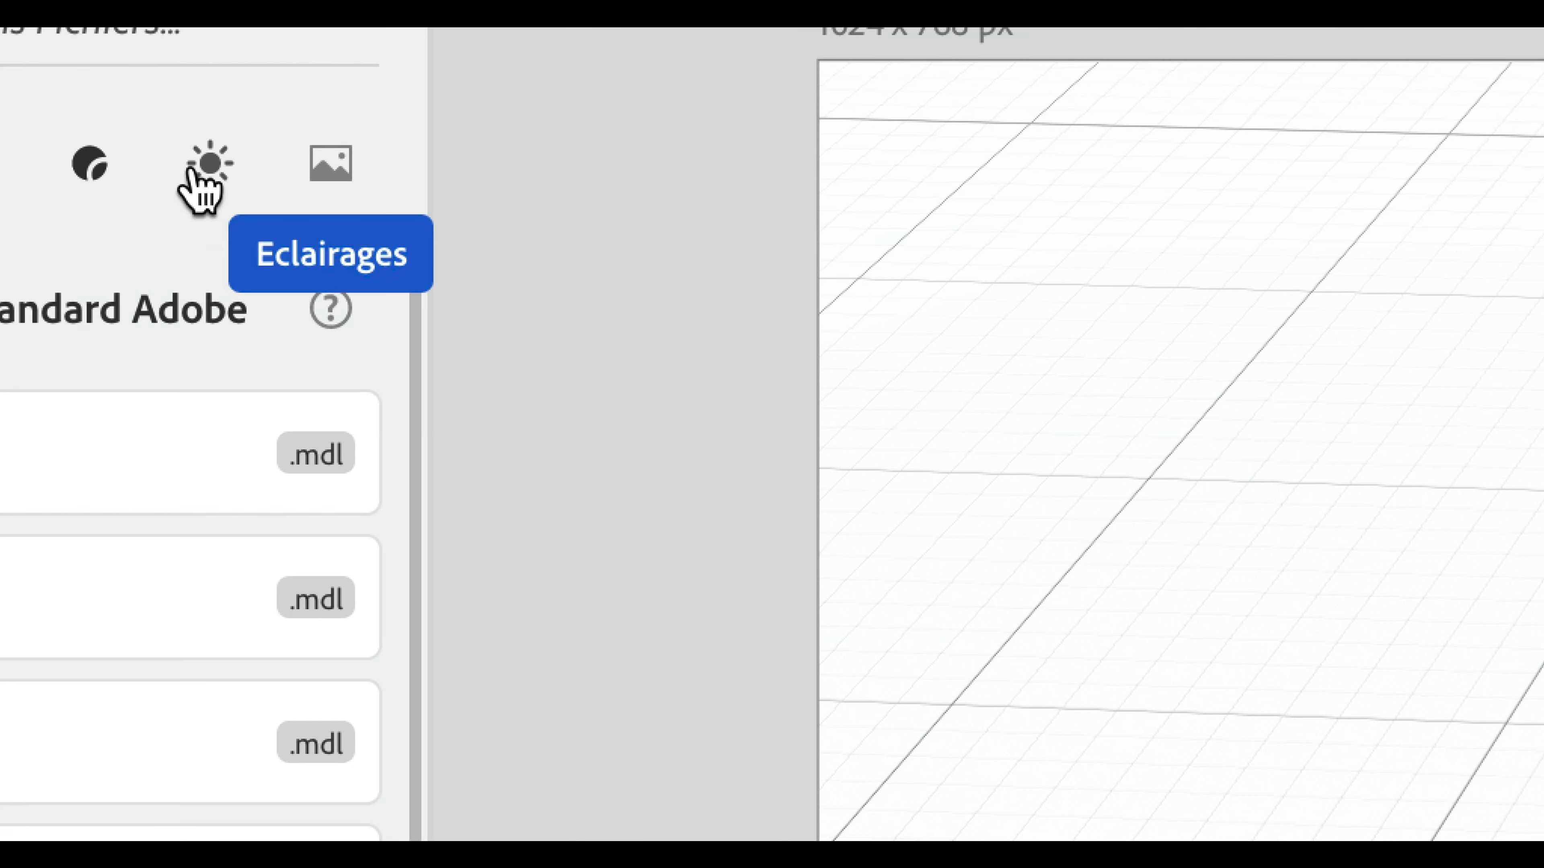
pyautogui.click(194, 172)
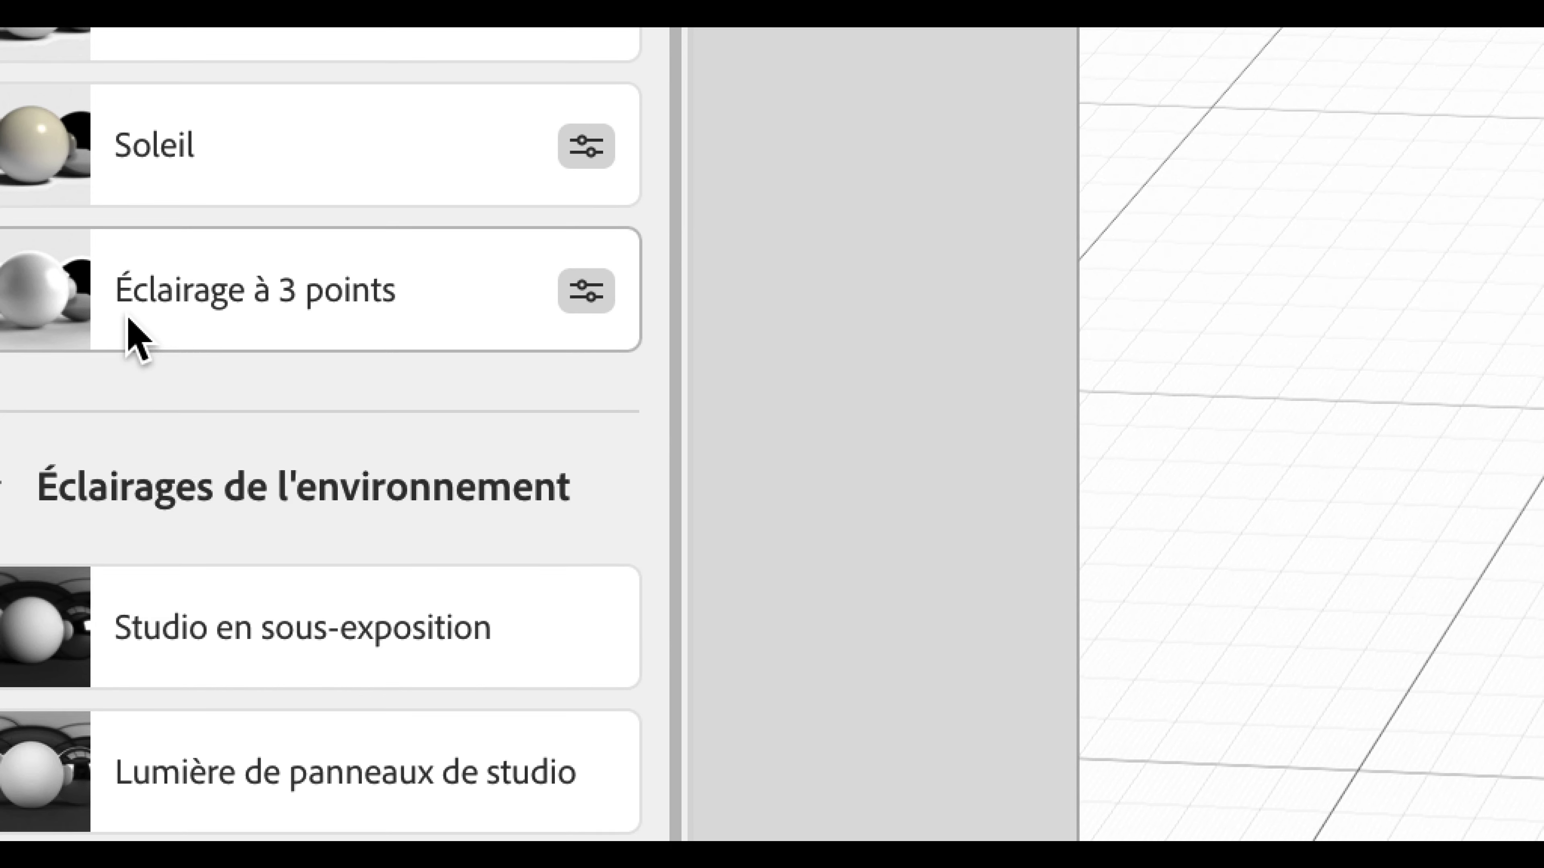
pyautogui.click(28, 791)
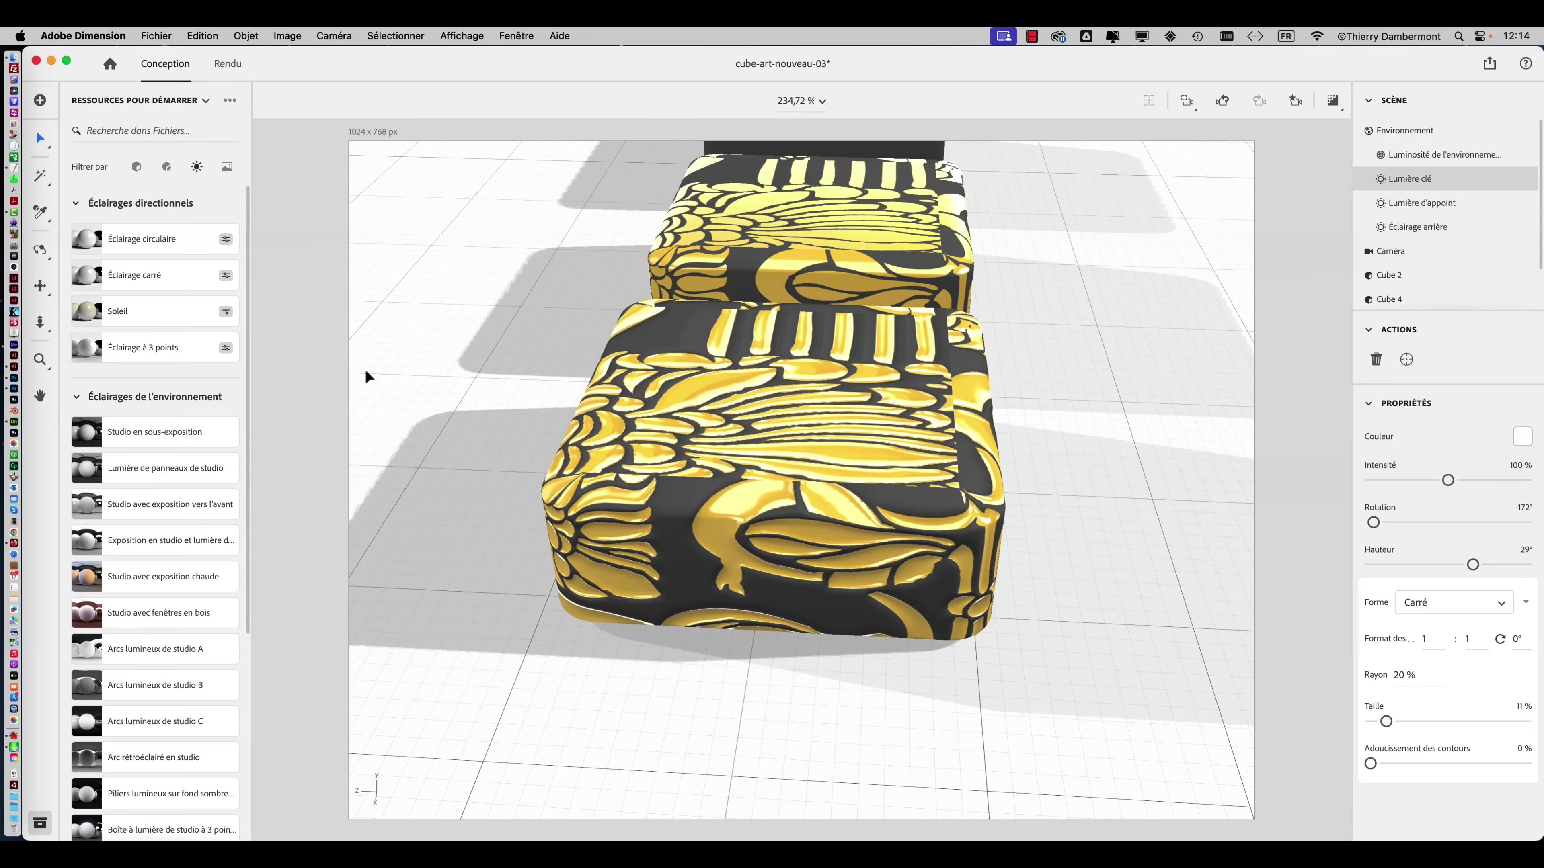
# - Hide and show the key, fill and back lights one by one to compare their effect on the cube's relief
pyautogui.moveTo(367, 375); pyautogui.dragTo(815, 427, button='middle')
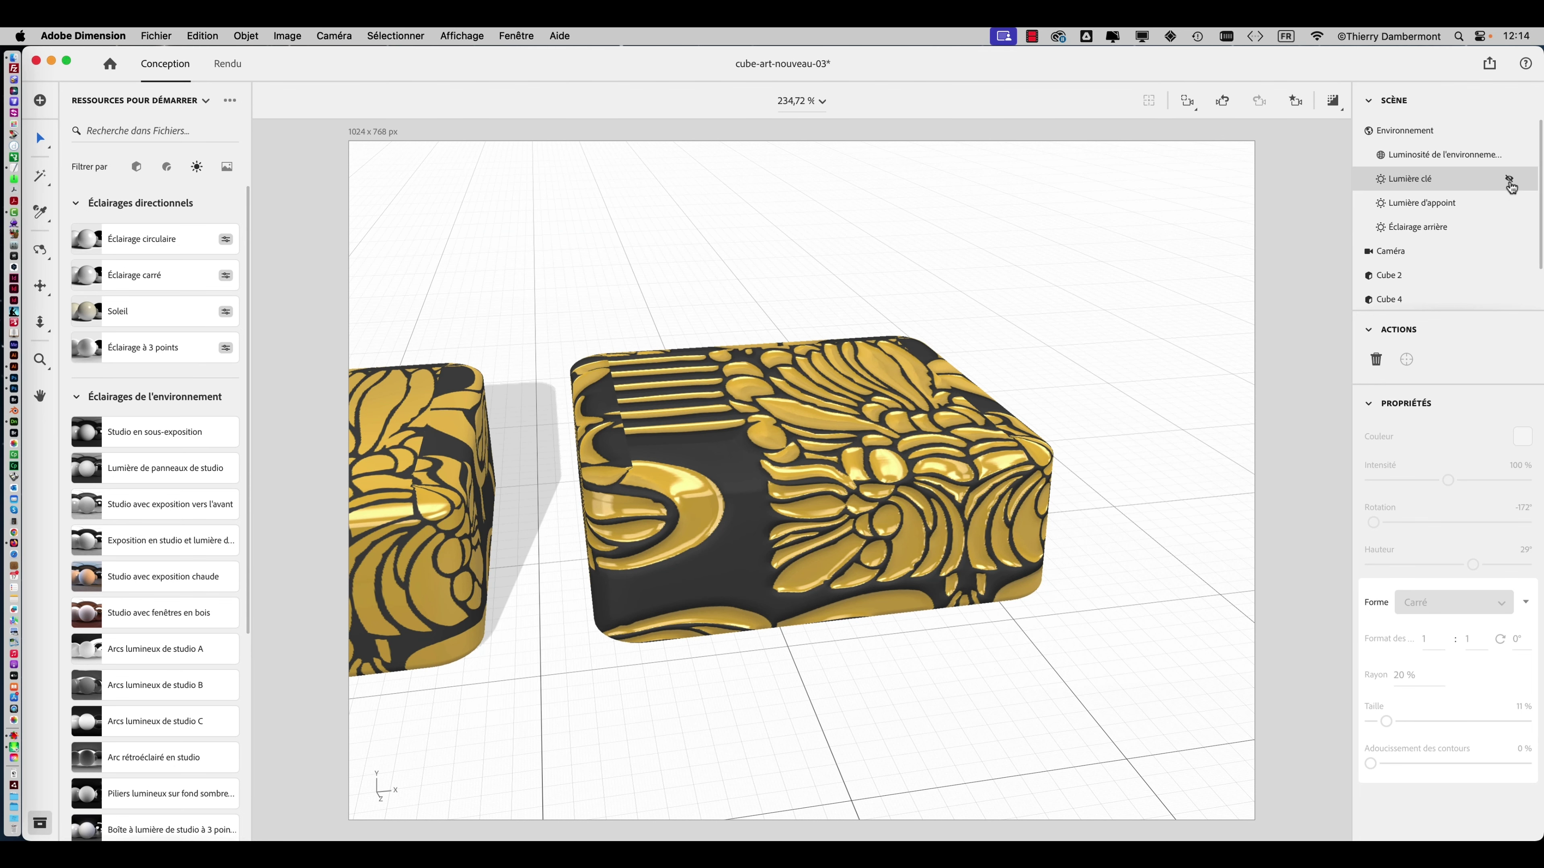
pyautogui.click(1510, 180)
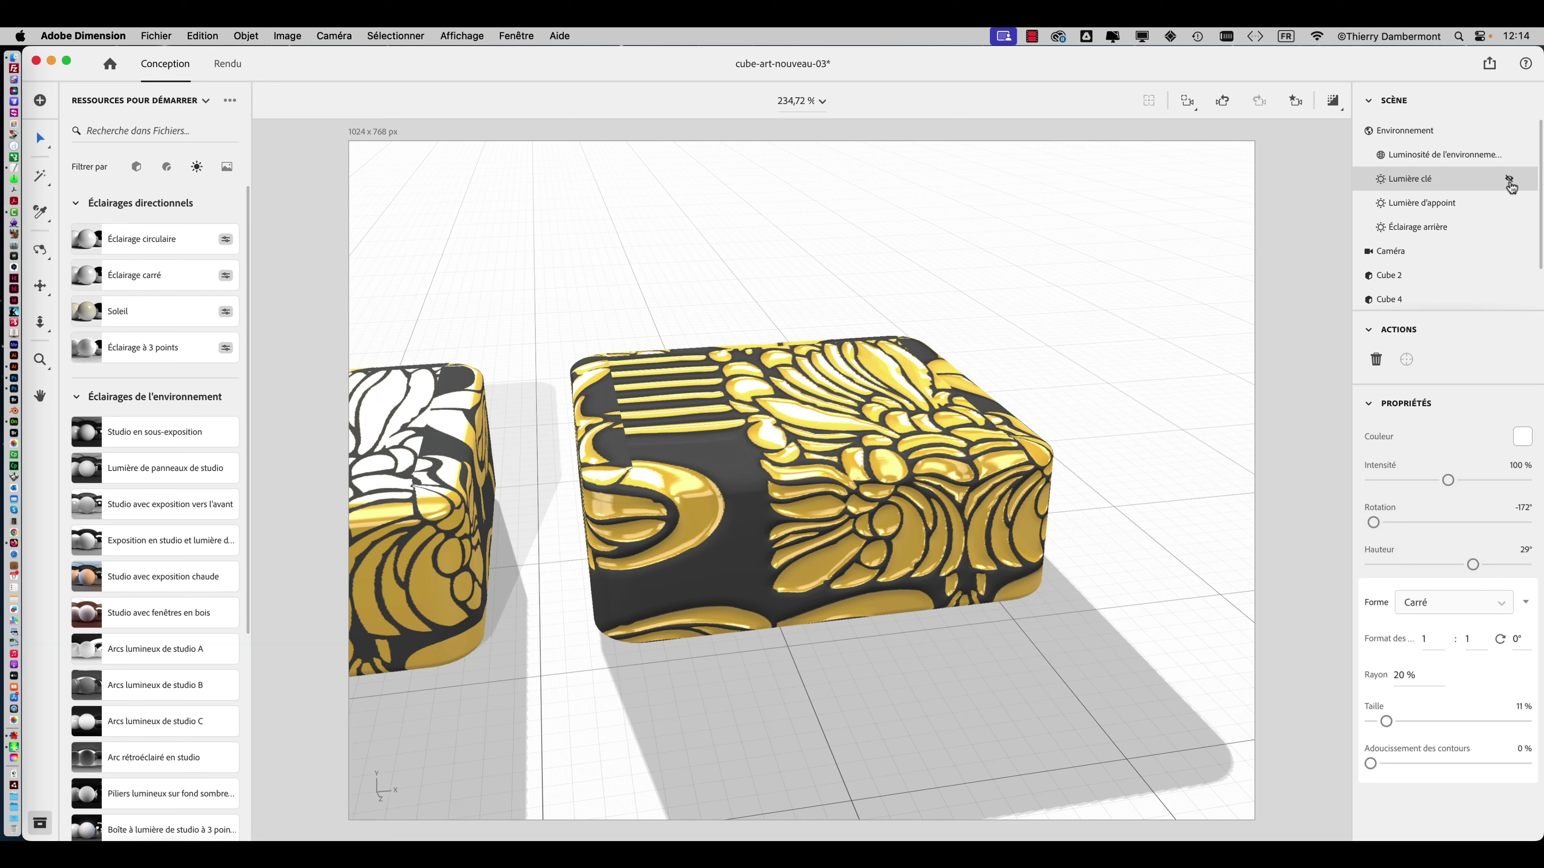
pyautogui.click(1508, 205)
pyautogui.click(1507, 206)
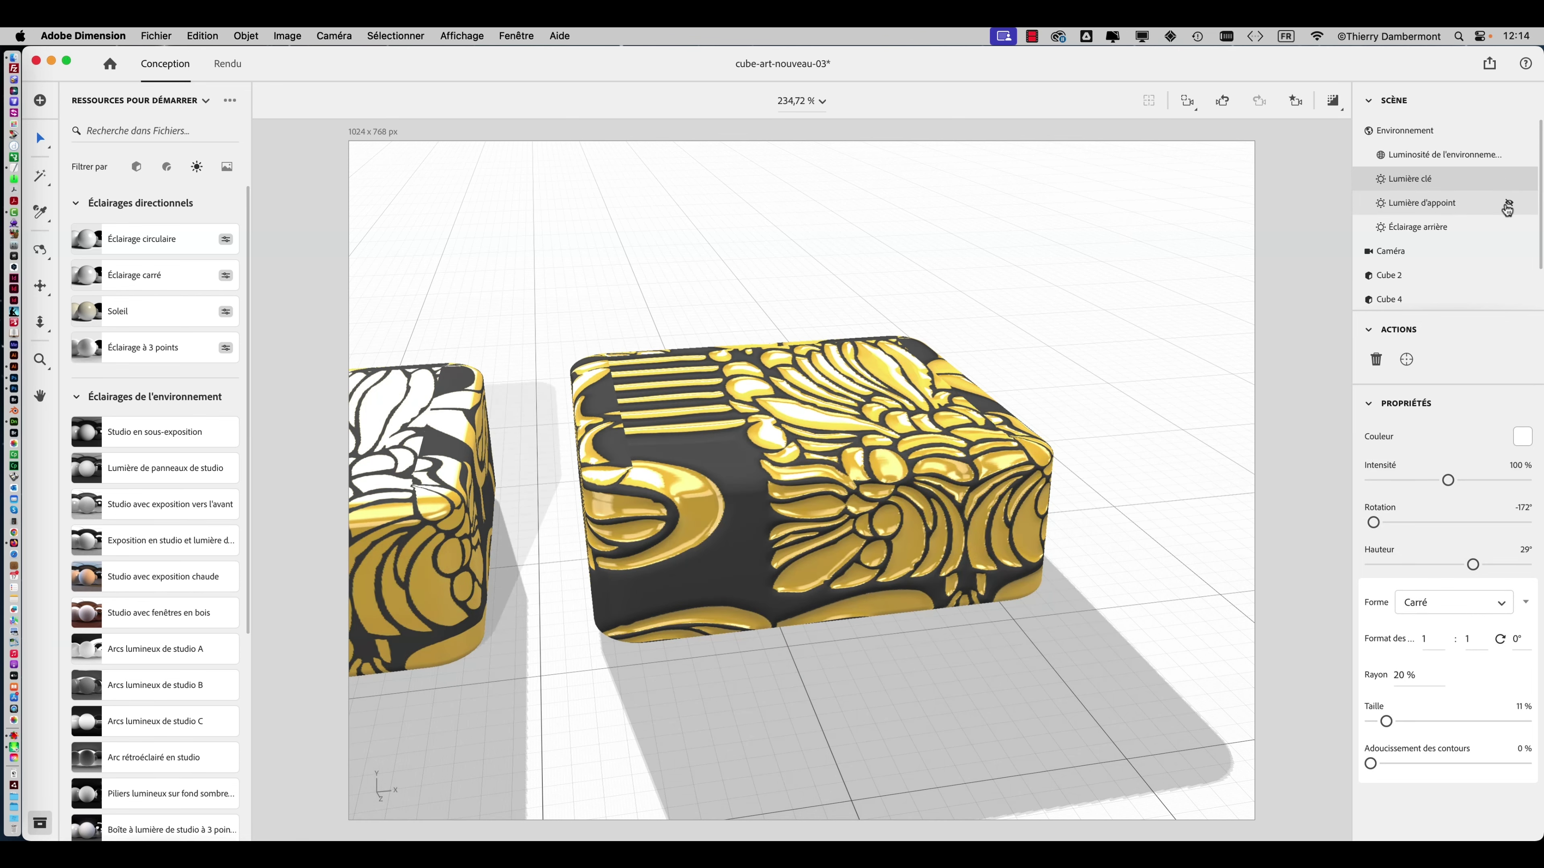
pyautogui.click(1509, 228)
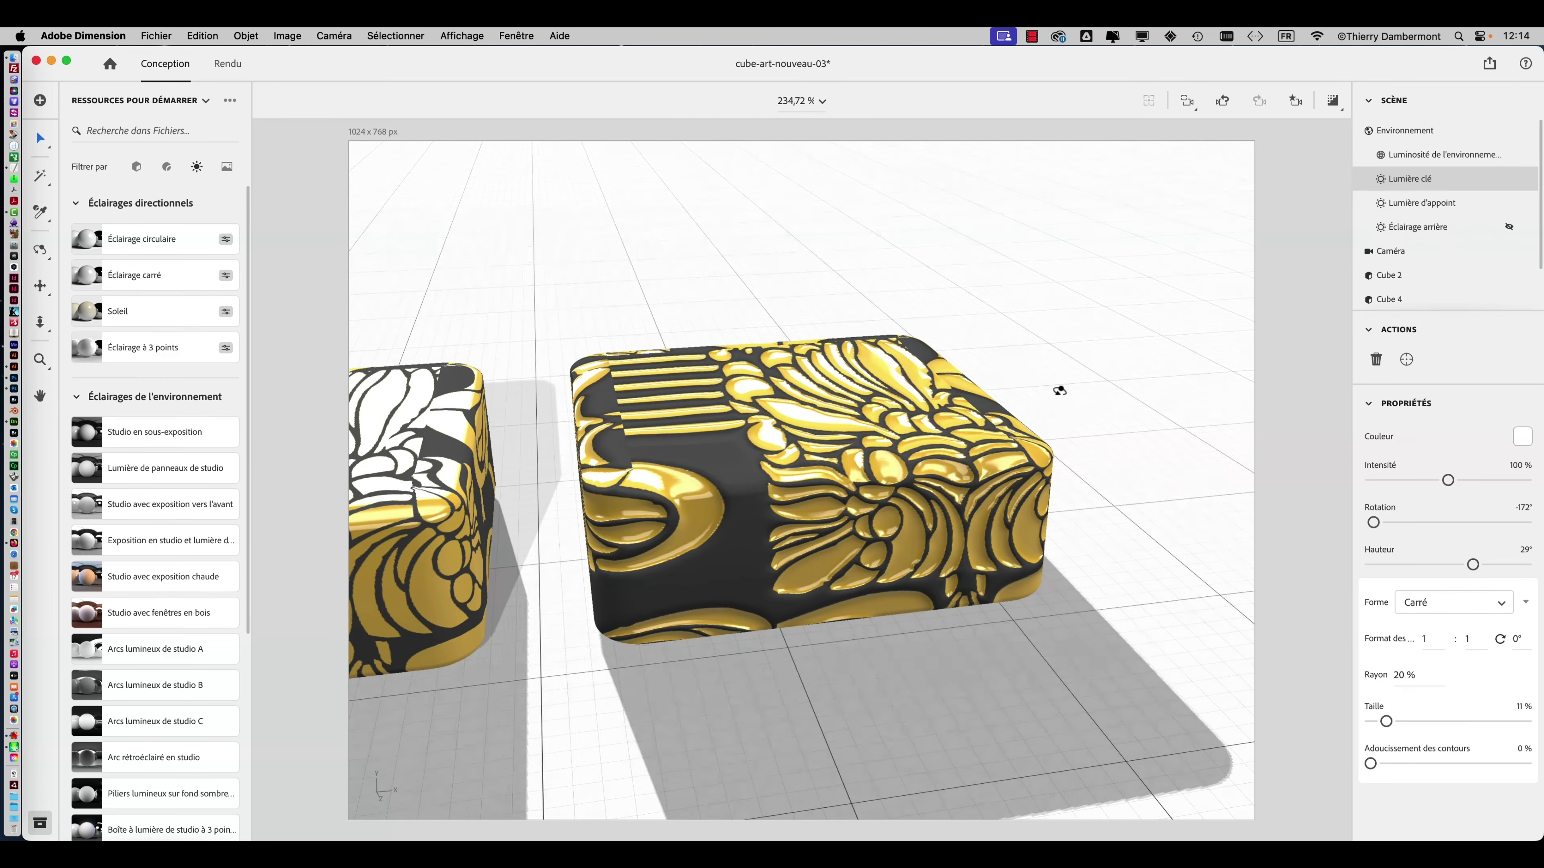
pyautogui.moveTo(1059, 390); pyautogui.dragTo(1134, 331, button='middle')
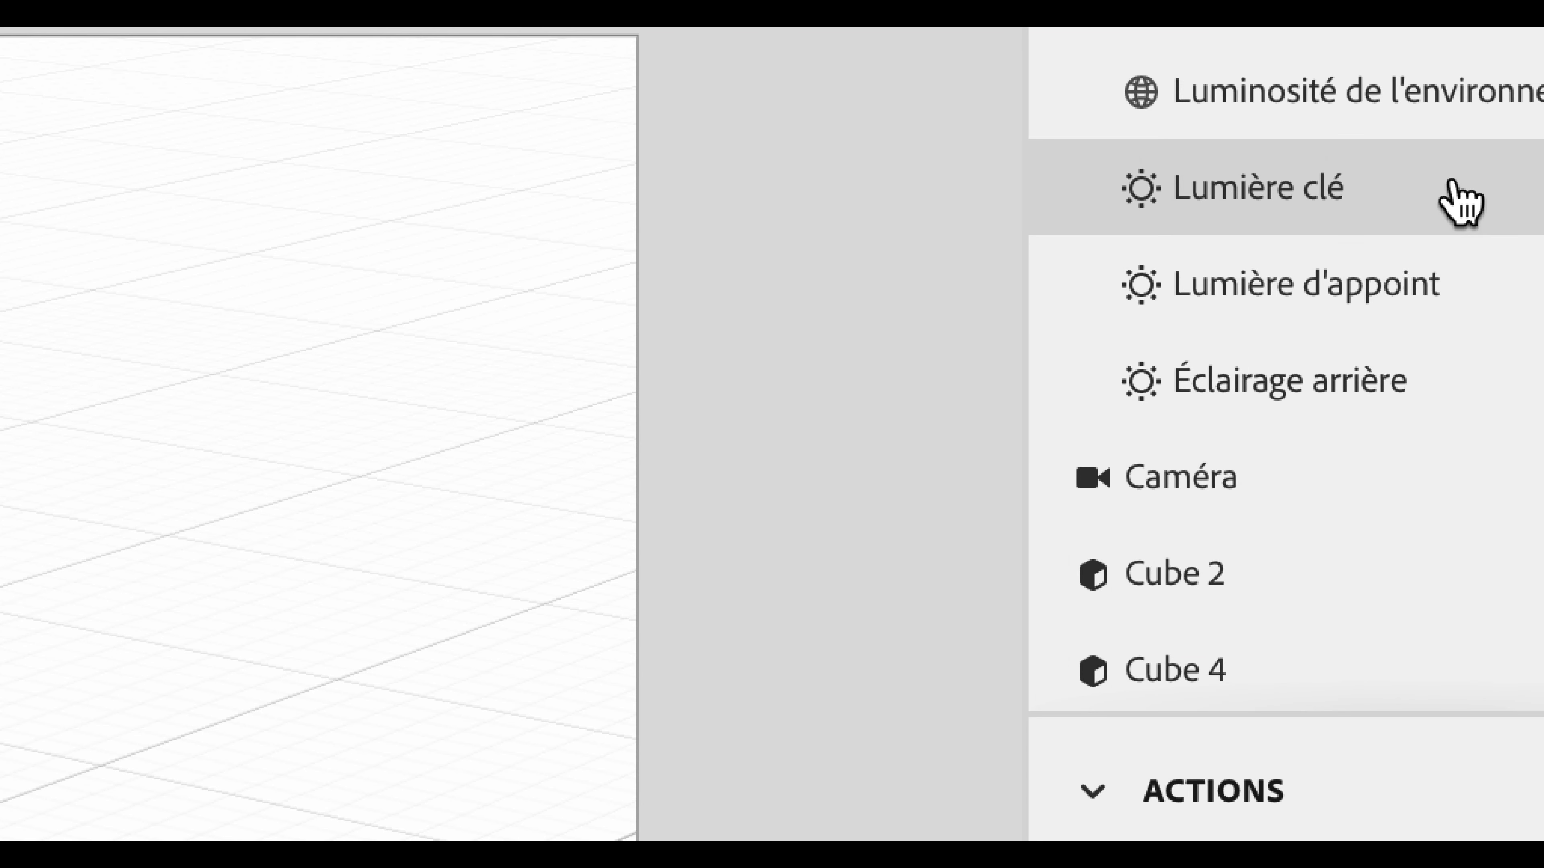
# - Delete the key, fill and back lights (Lumière clé, Lumière d'appoint, Éclairage arrière) from the scene
pyautogui.press('Delete')
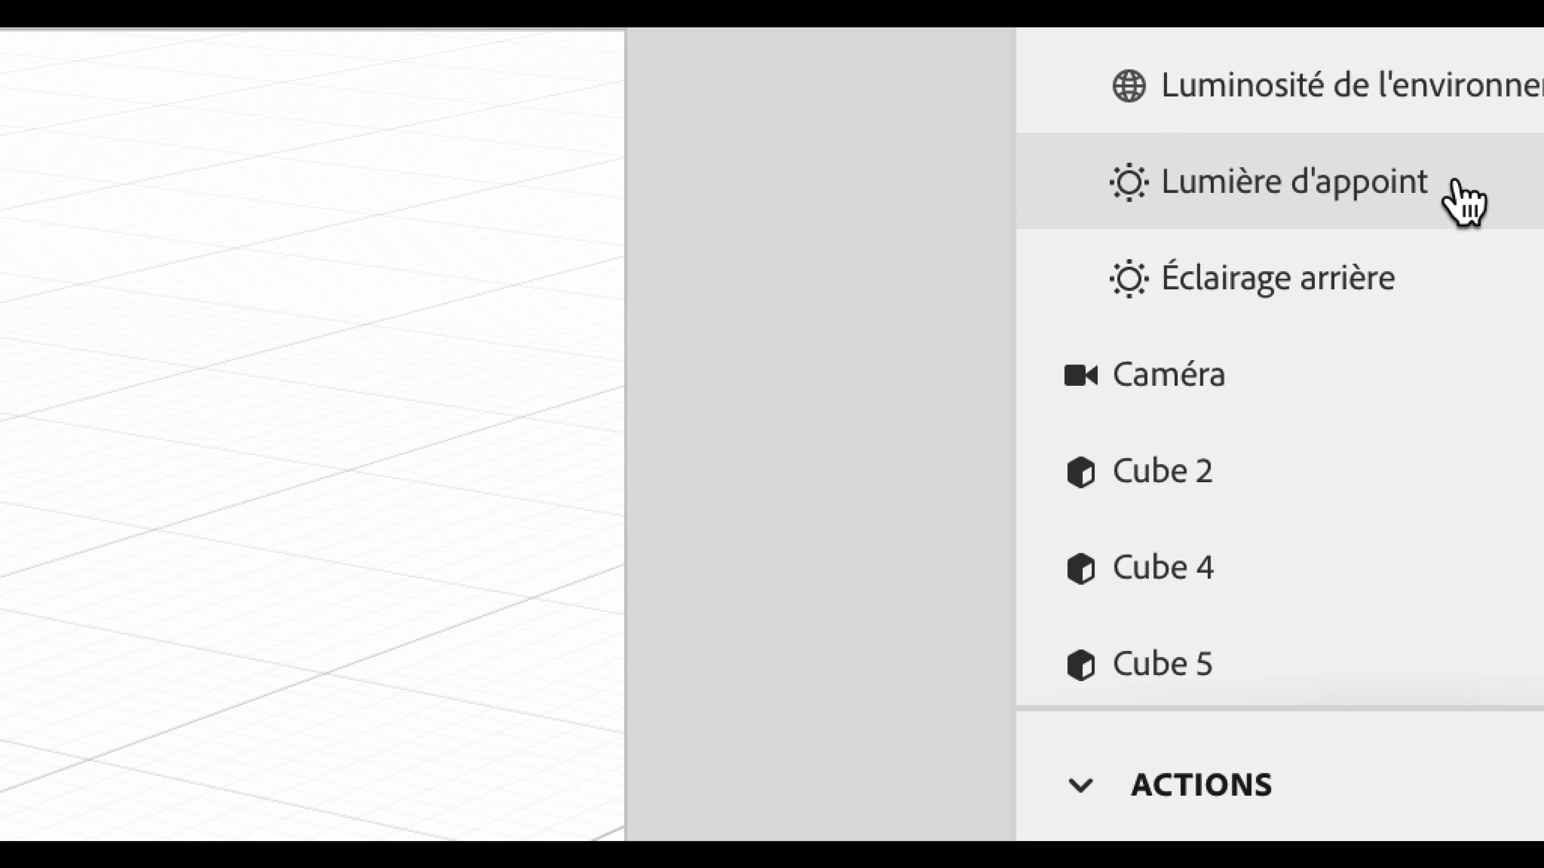
pyautogui.click(1454, 186)
pyautogui.press('Delete')
pyautogui.click(1453, 192)
pyautogui.press('Delete')
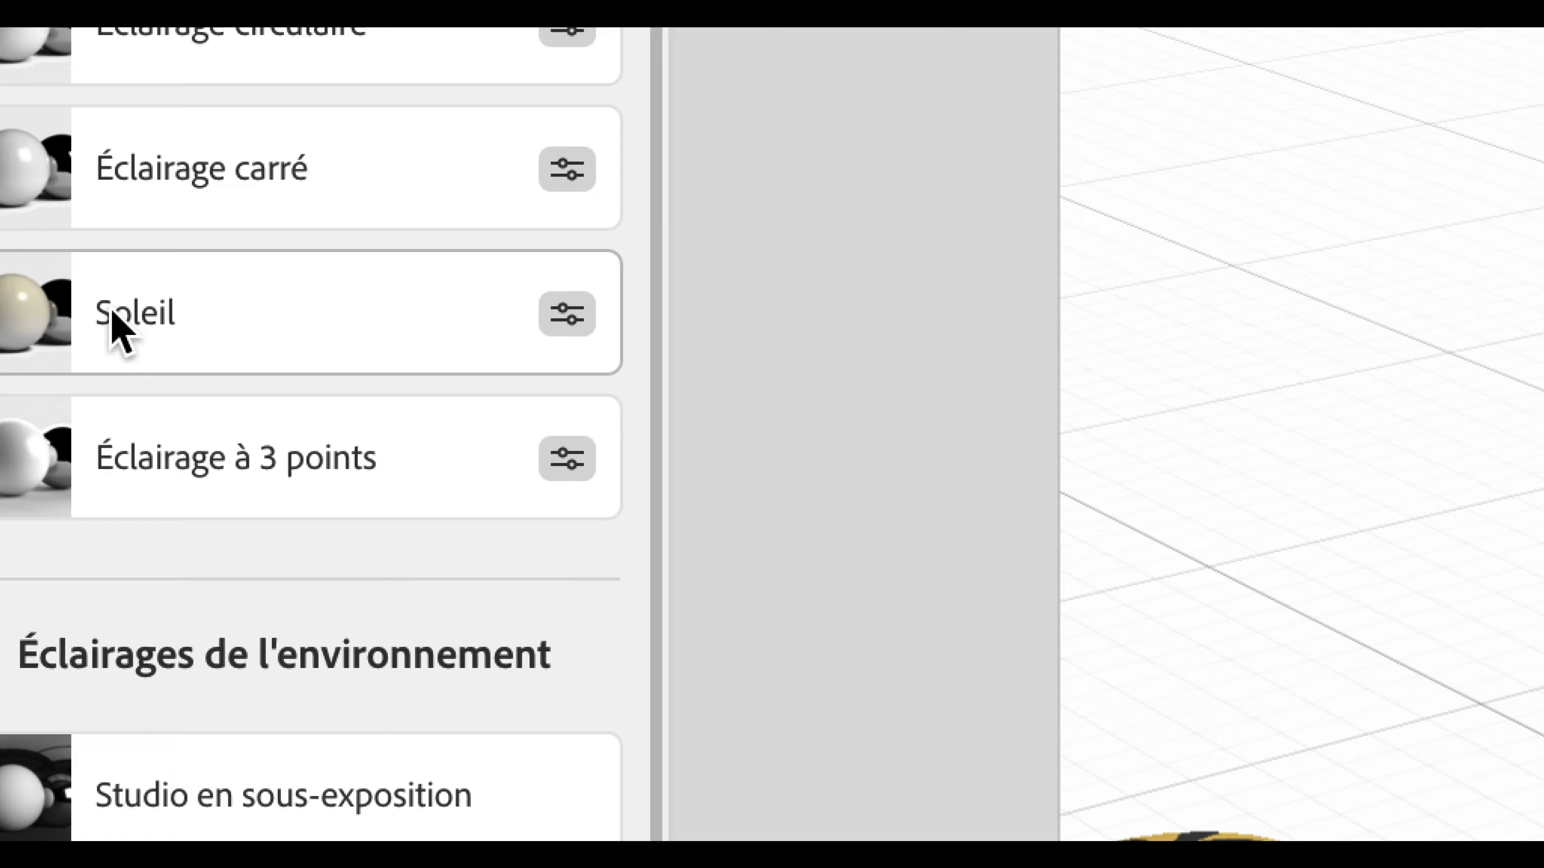
# - Add the Soleil directional light to the scene and inspect the embossed cube's relief from several angles
pyautogui.click(116, 317)
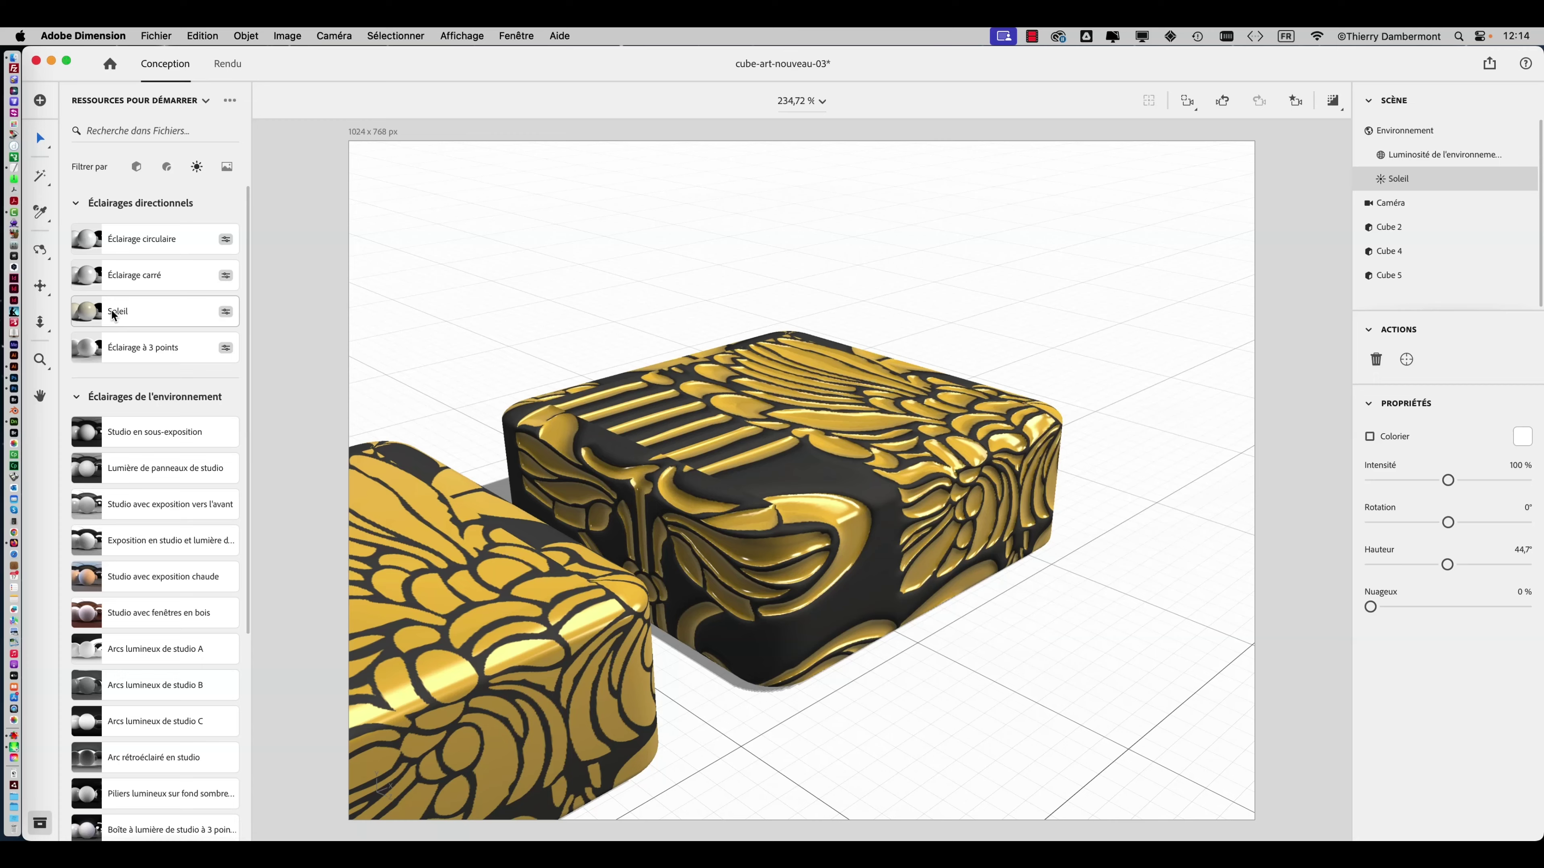
pyautogui.moveTo(723, 457); pyautogui.dragTo(1044, 523, button='middle')
pyautogui.moveTo(954, 482); pyautogui.dragTo(802, 410, button='middle')
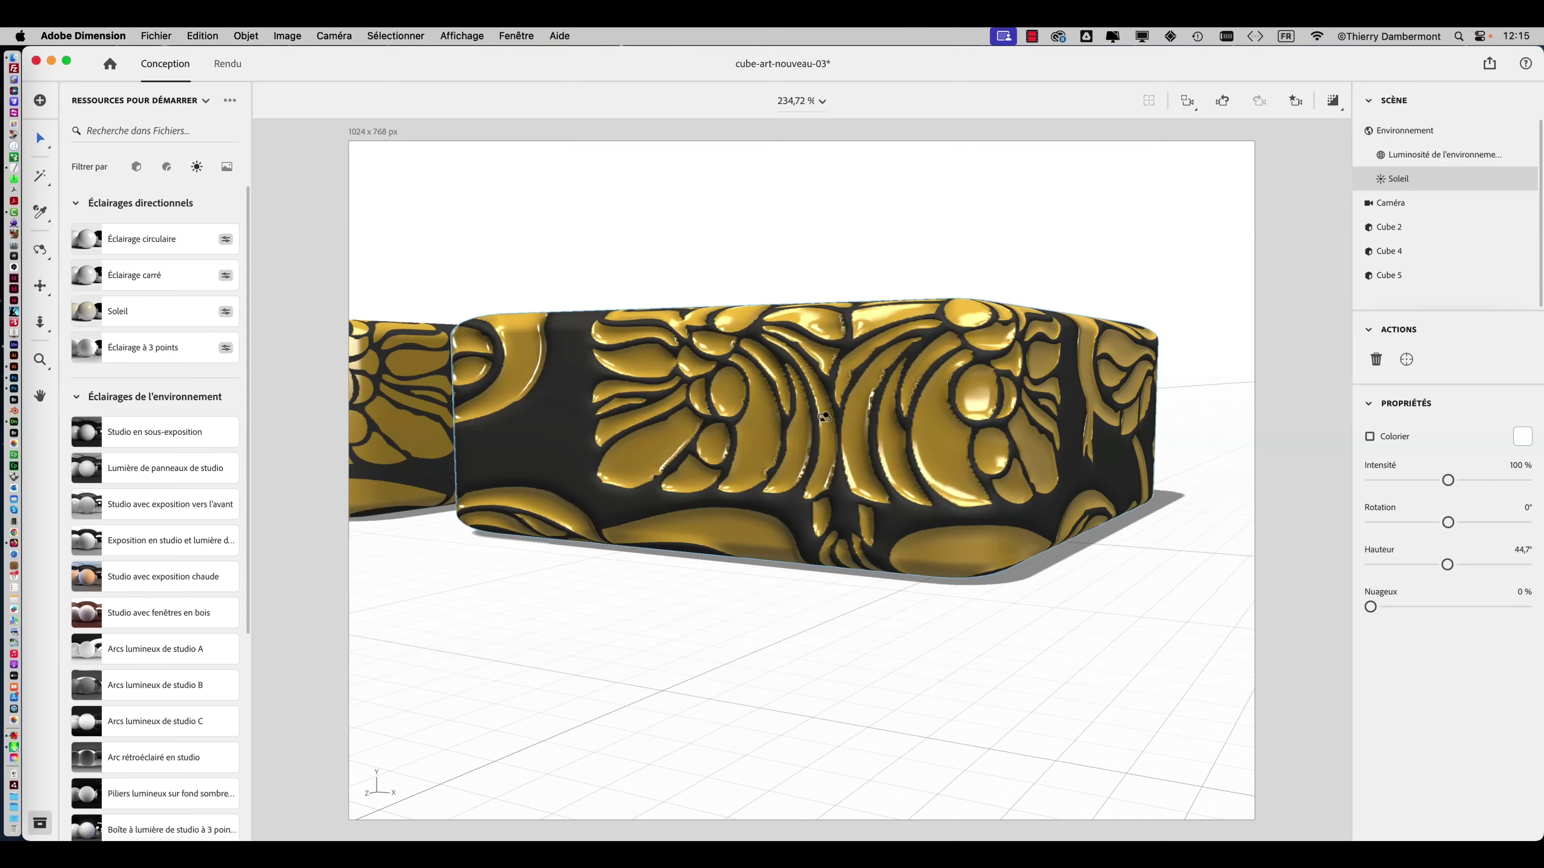
pyautogui.moveTo(820, 398); pyautogui.dragTo(929, 636, button='middle')
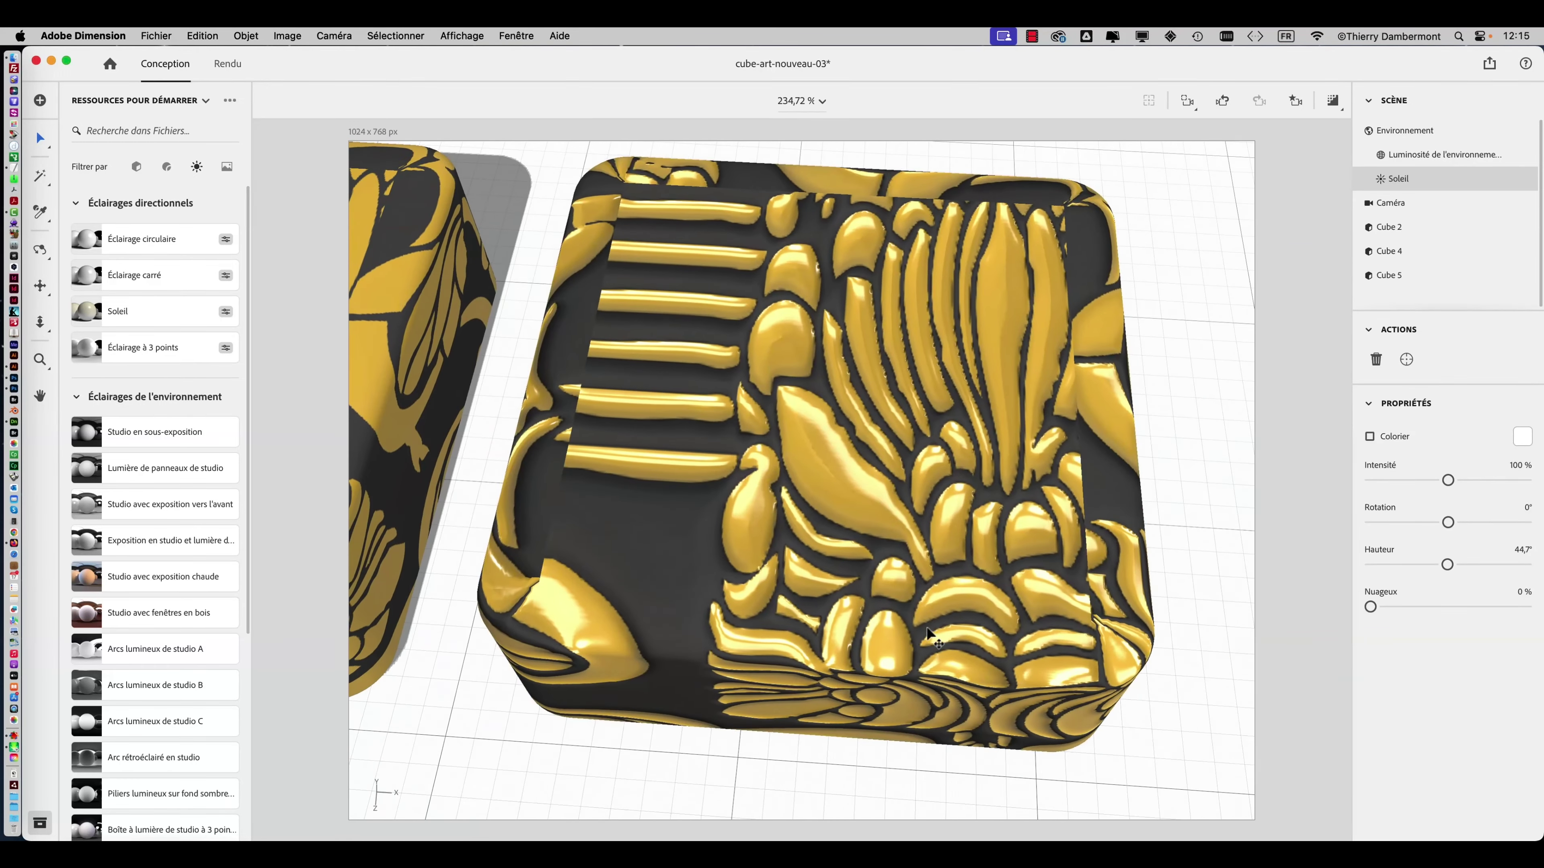
pyautogui.scroll(-5, 928, 635)
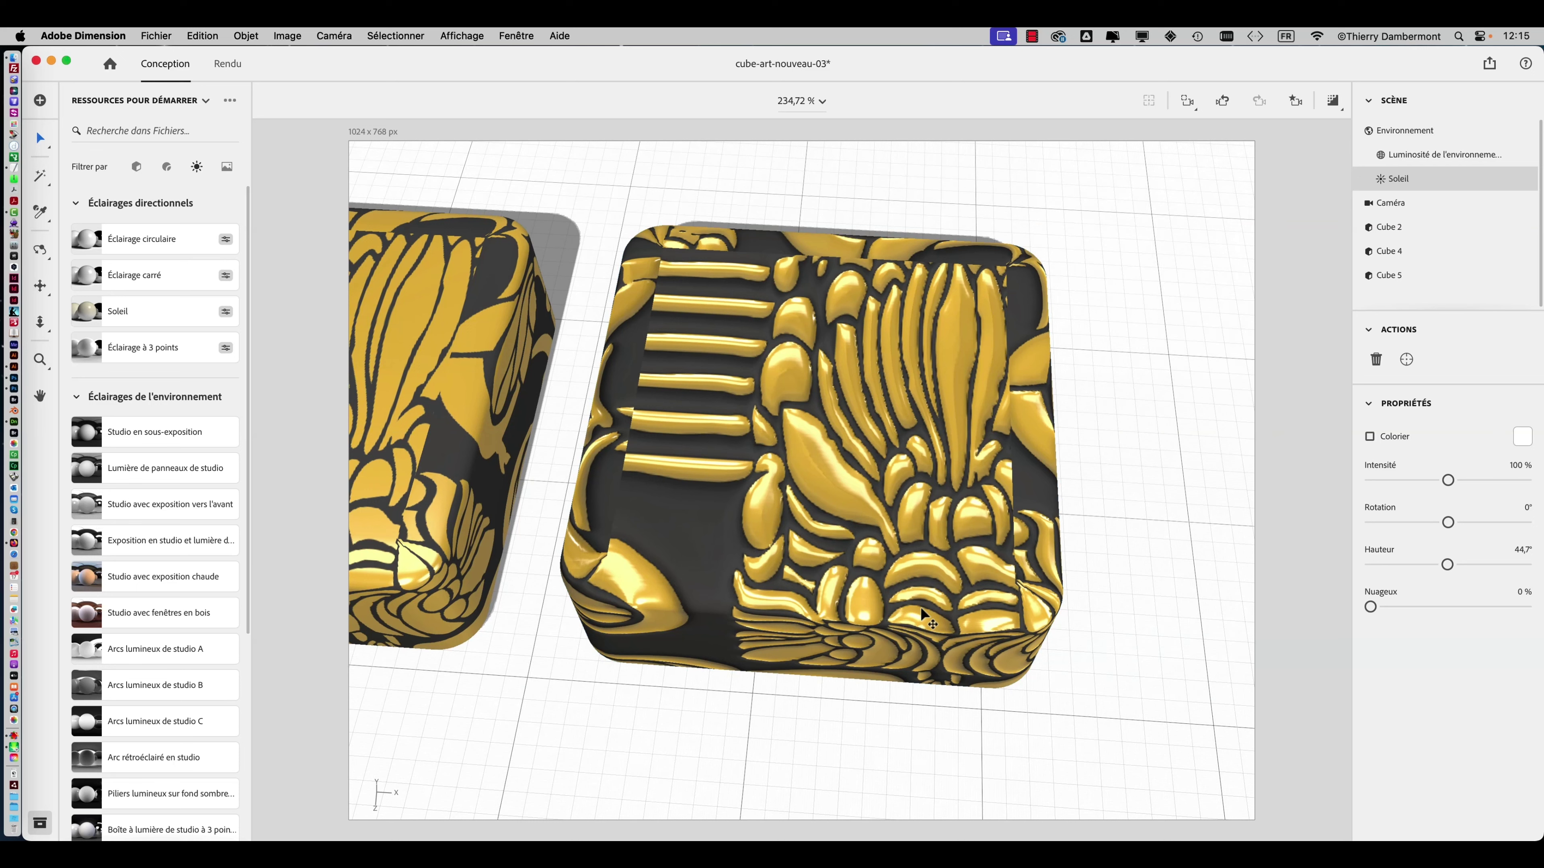
# - Set the roughness (Rugosité) of the embossed cube's Mat material to 32 %
pyautogui.doubleClick(938, 558)
pyautogui.click(1420, 185)
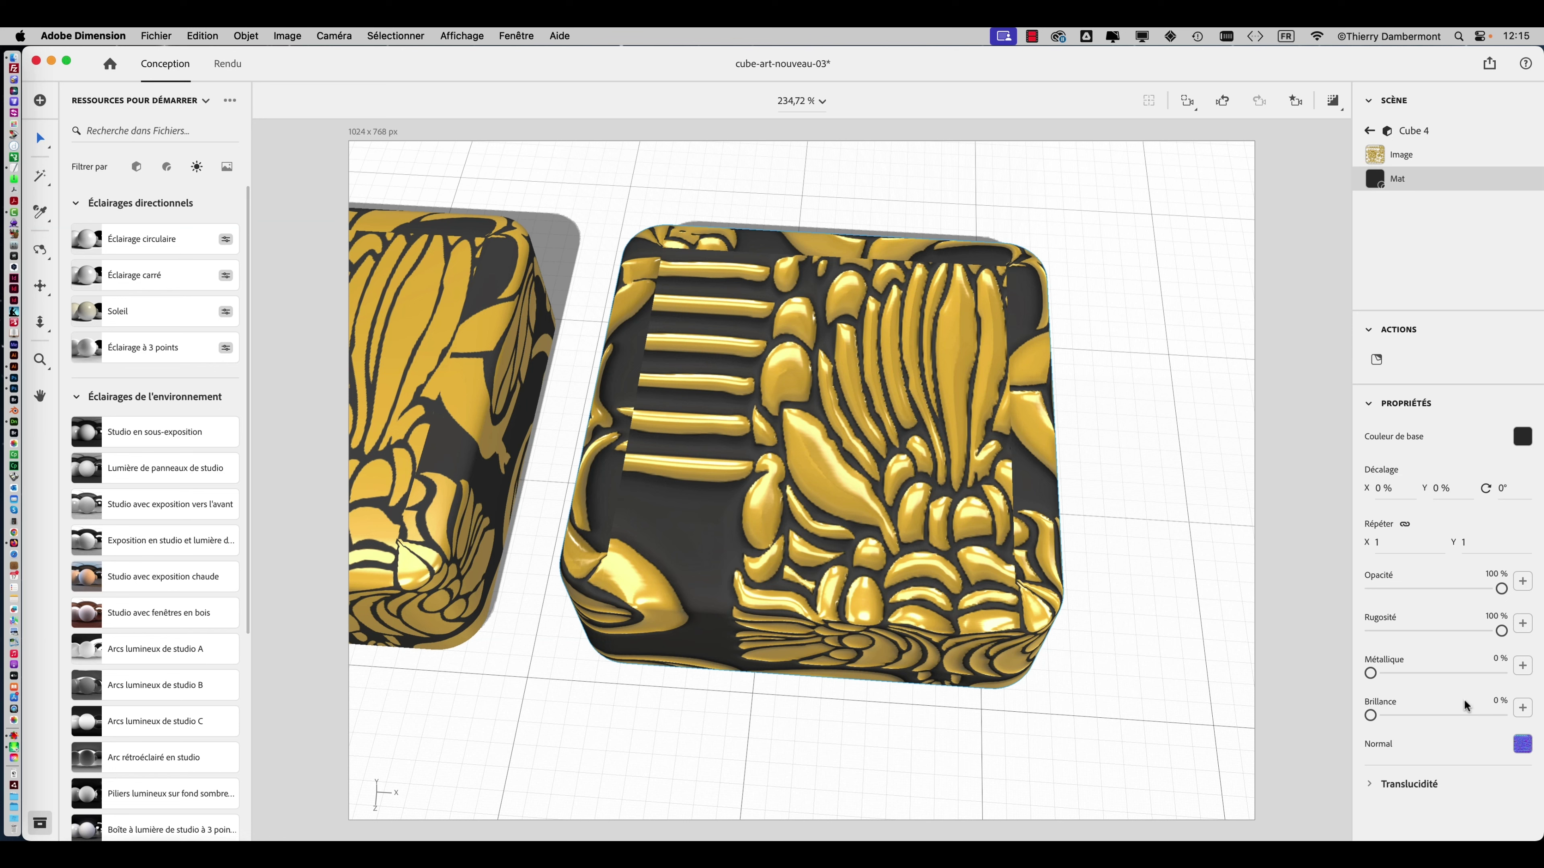
pyautogui.moveTo(1371, 716)
pyautogui.mouseDown()
pyautogui.moveTo(1430, 716)
pyautogui.moveTo(1354, 718)
pyautogui.mouseUp()
pyautogui.moveTo(1481, 632)
pyautogui.mouseDown()
pyautogui.moveTo(1439, 631)
pyautogui.moveTo(1492, 629)
pyautogui.mouseUp()
pyautogui.moveTo(1502, 631); pyautogui.dragTo(1443, 631)
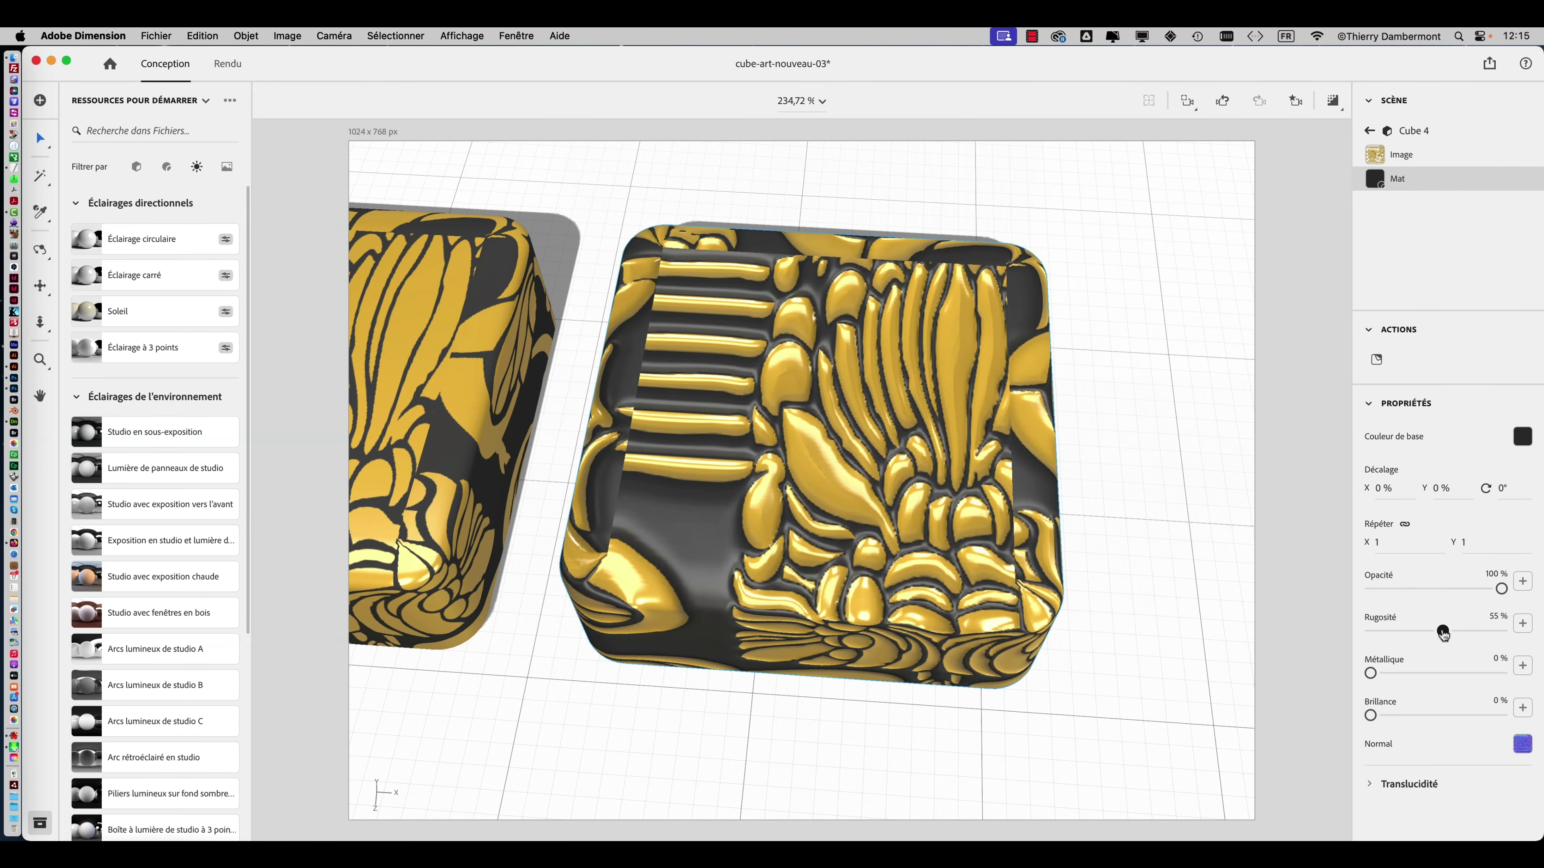
pyautogui.scroll(5, 729, 435)
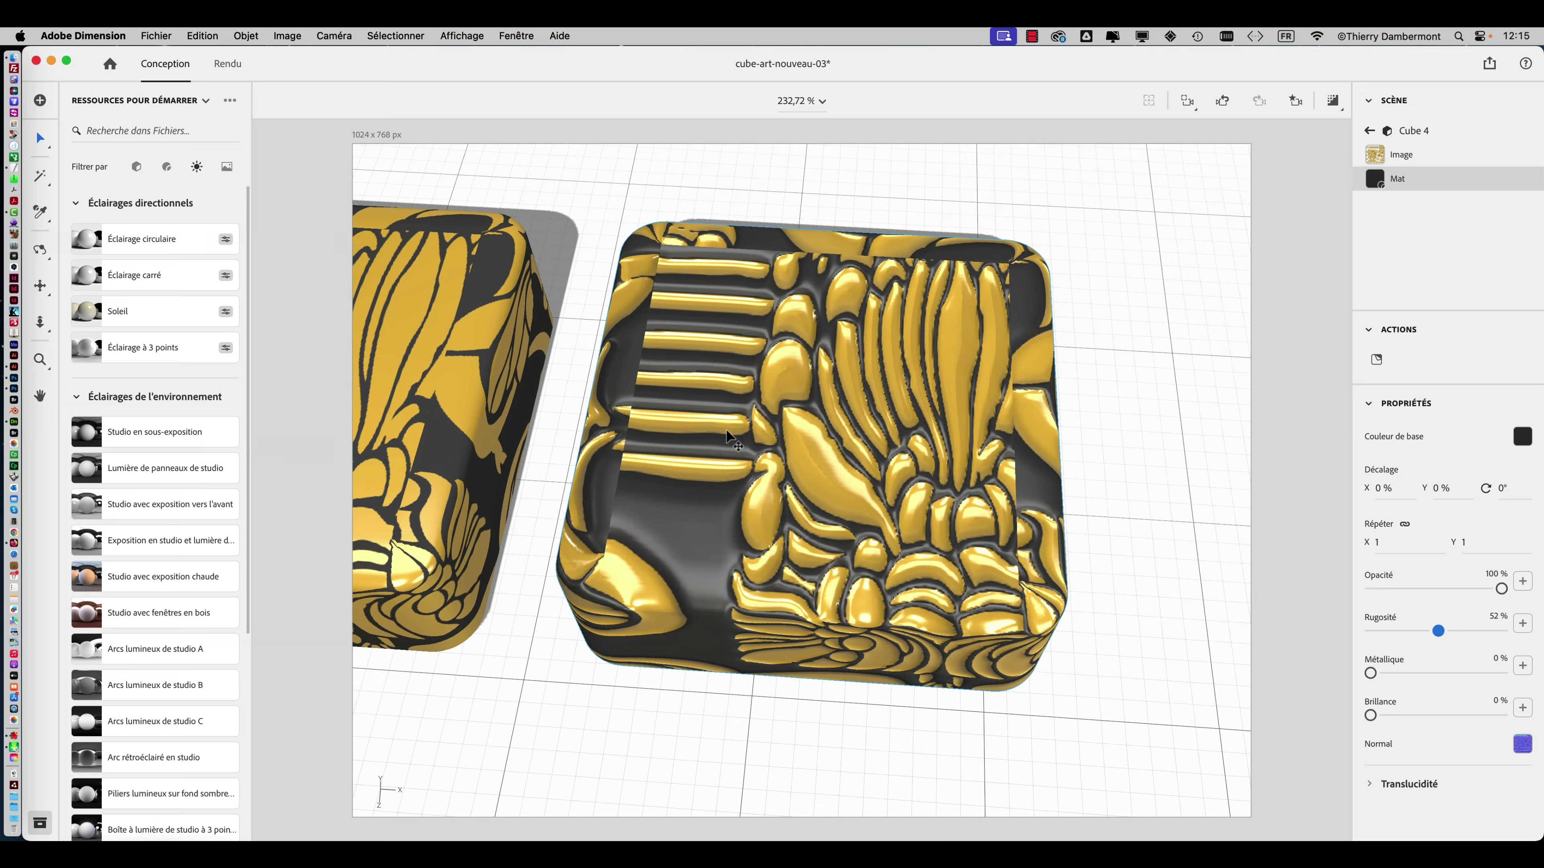
pyautogui.moveTo(1440, 634)
pyautogui.mouseDown()
pyautogui.moveTo(1474, 633)
pyautogui.moveTo(1406, 633)
pyautogui.moveTo(1502, 630)
pyautogui.moveTo(1413, 633)
pyautogui.mouseUp()
# - Set the metallic value (Métallique) of the cube's Mat material to 100 % and view the reflections from the side
pyautogui.moveTo(1158, 600); pyautogui.dragTo(1033, 653, button='middle')
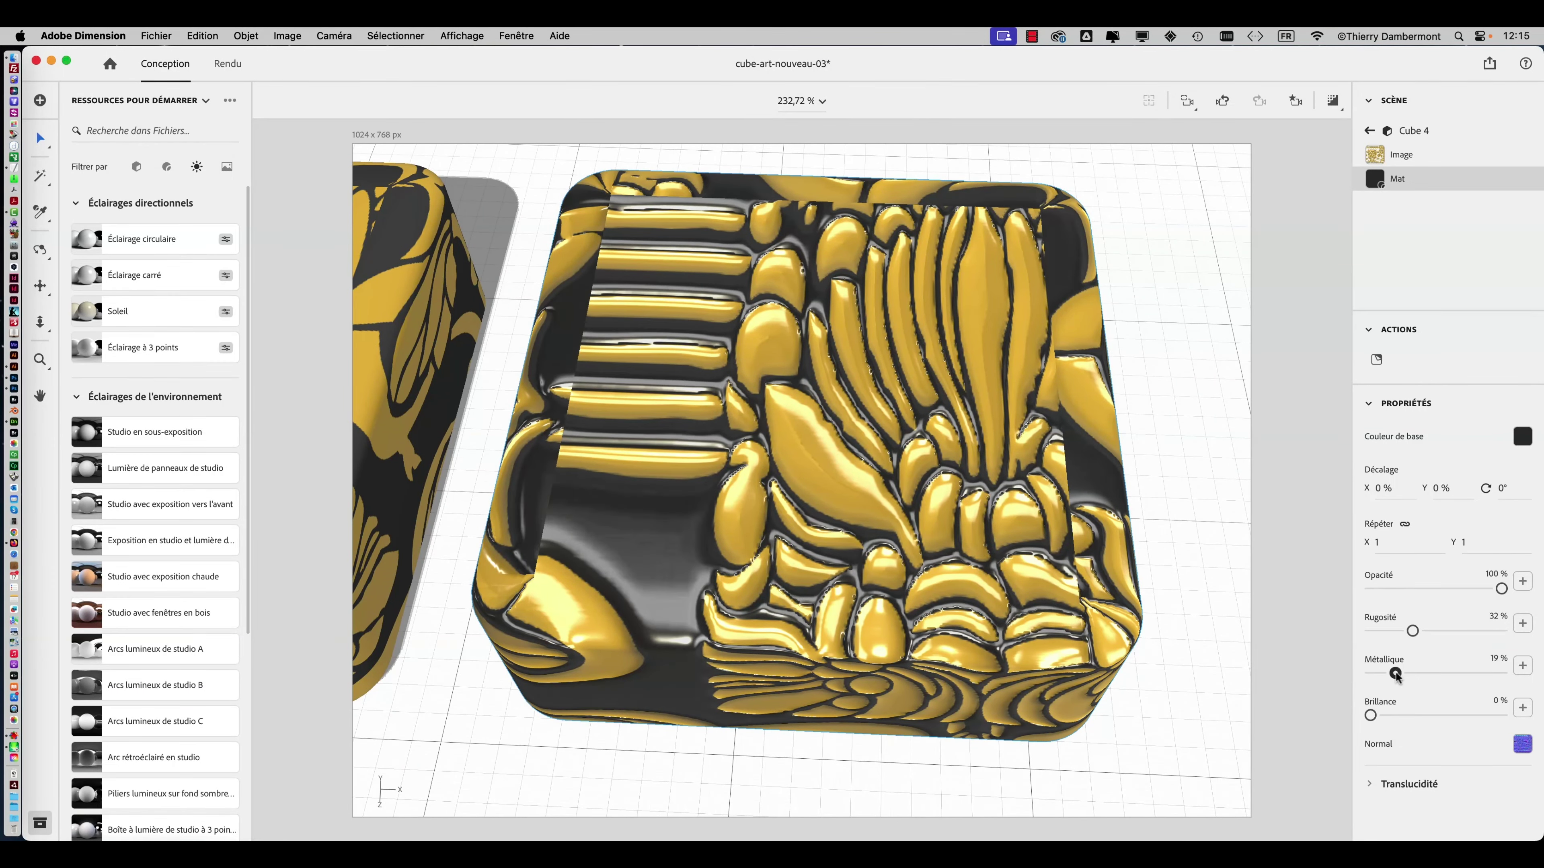
pyautogui.moveTo(1468, 674); pyautogui.dragTo(1520, 673)
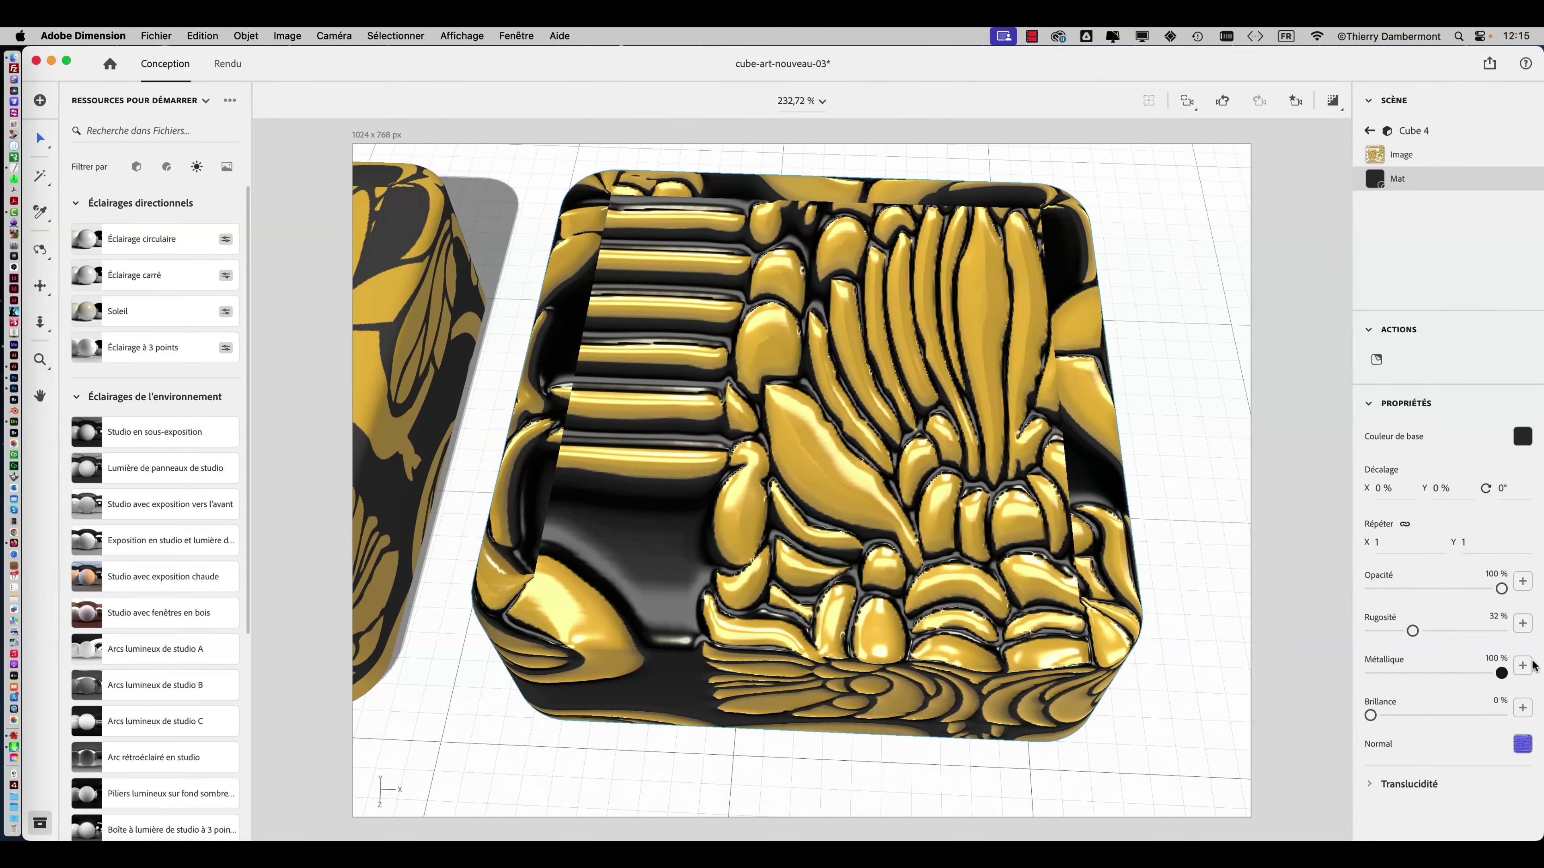
pyautogui.moveTo(1088, 584); pyautogui.dragTo(778, 261, button='middle')
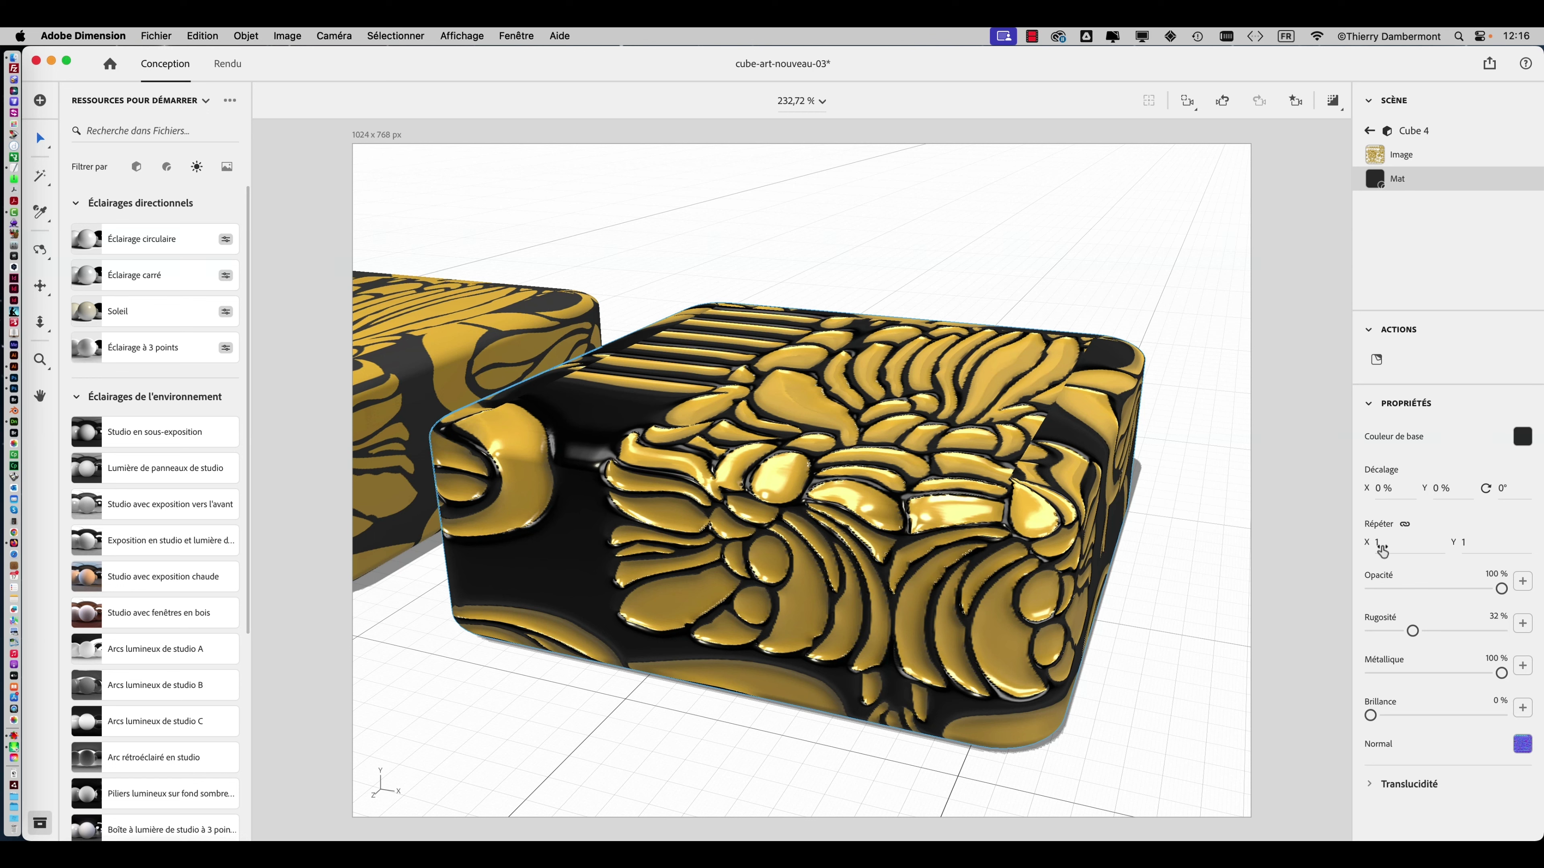
# - Save a copy of the scene as cube-art-nouveau-04.dn in the art nouveau 2 folder
pyautogui.click(156, 35)
pyautogui.click(200, 192)
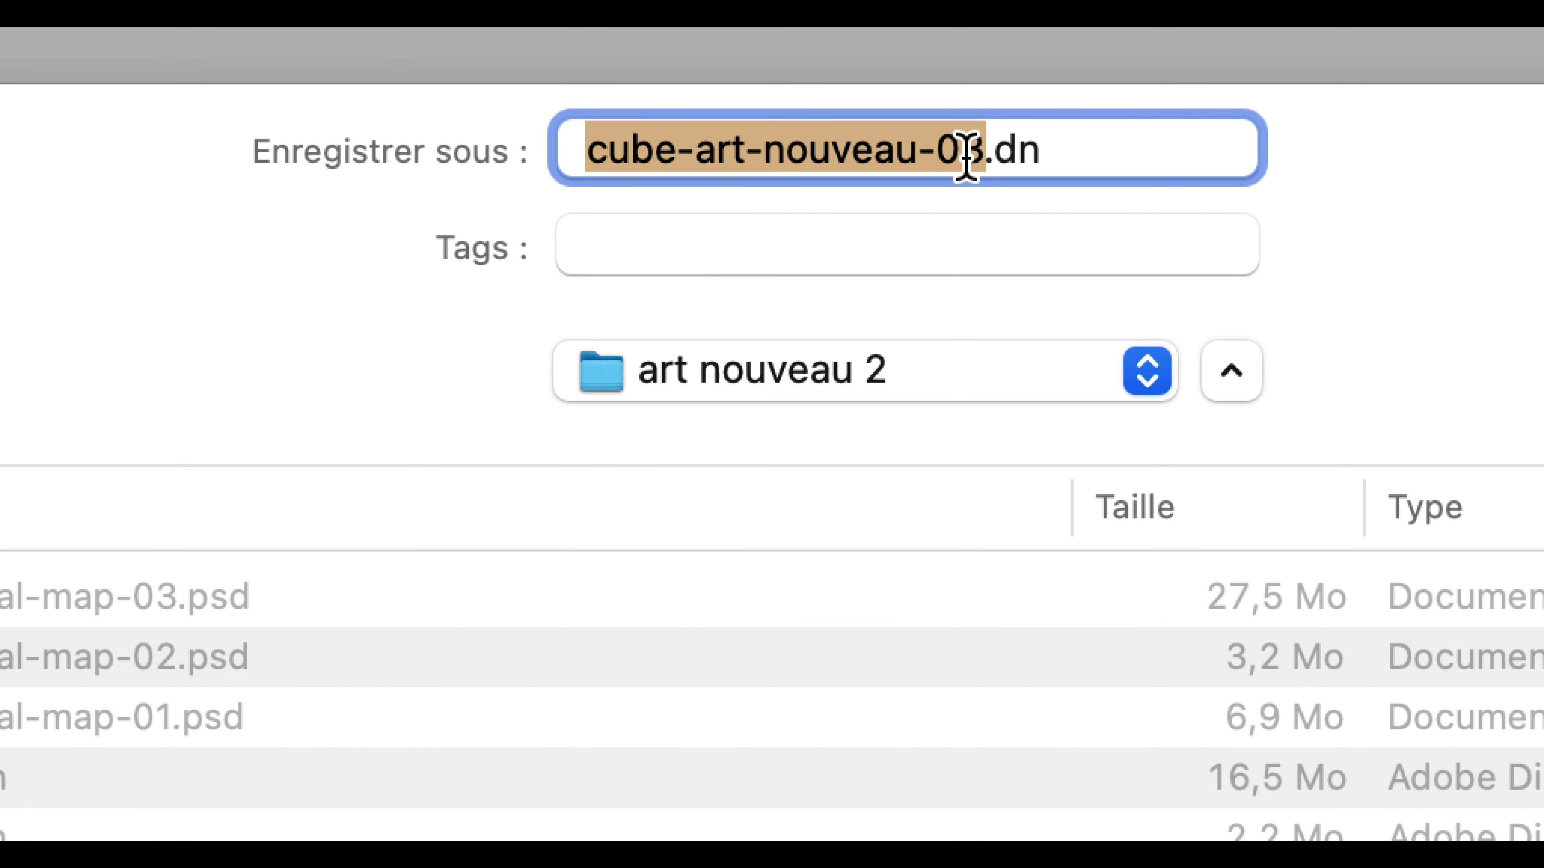
pyautogui.click(972, 155)
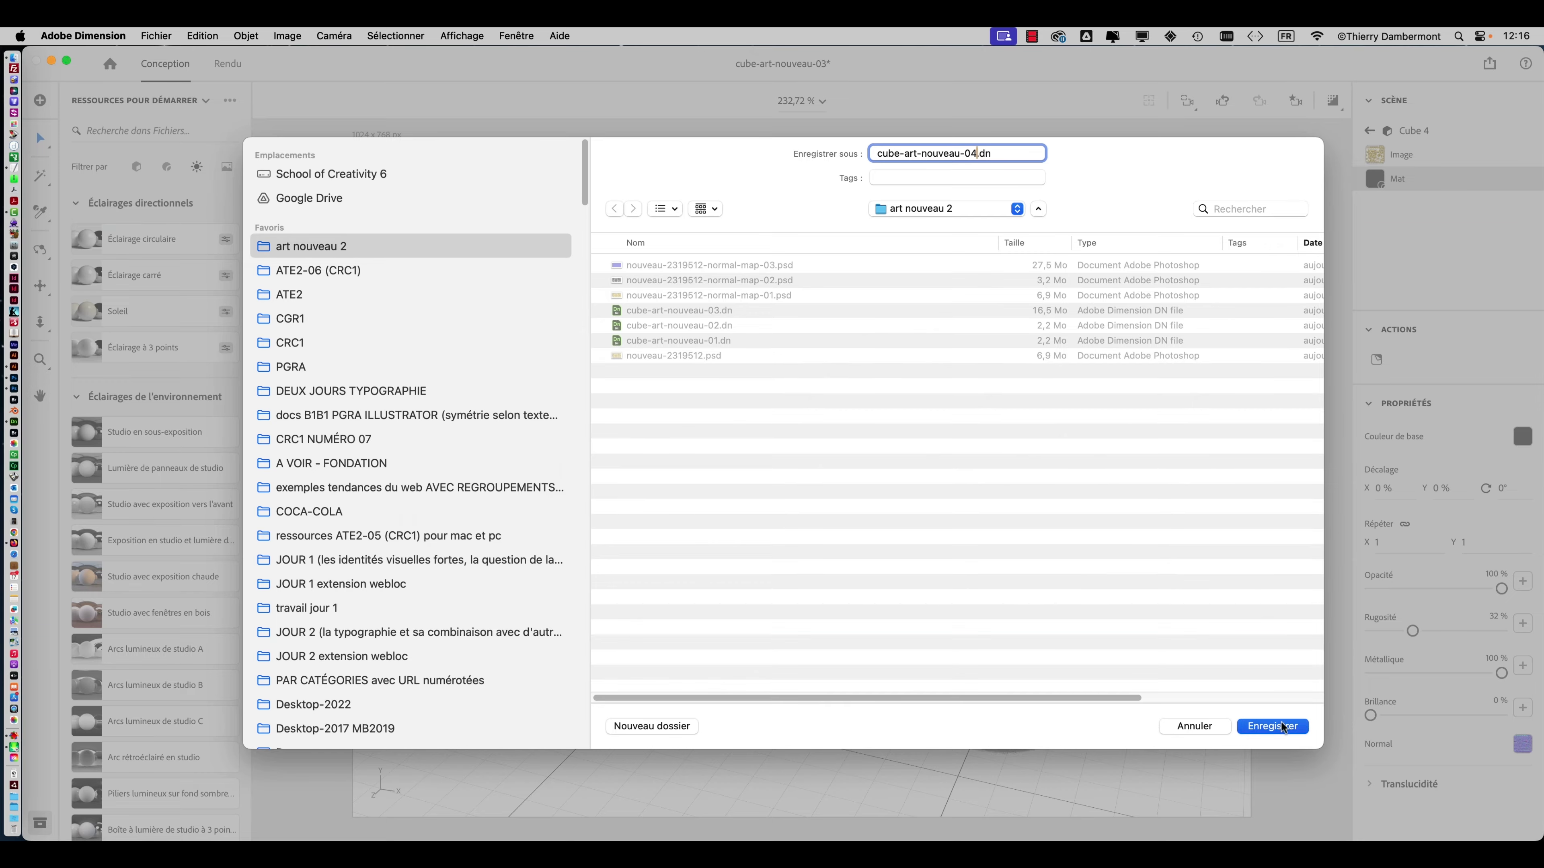
pyautogui.click(1277, 726)
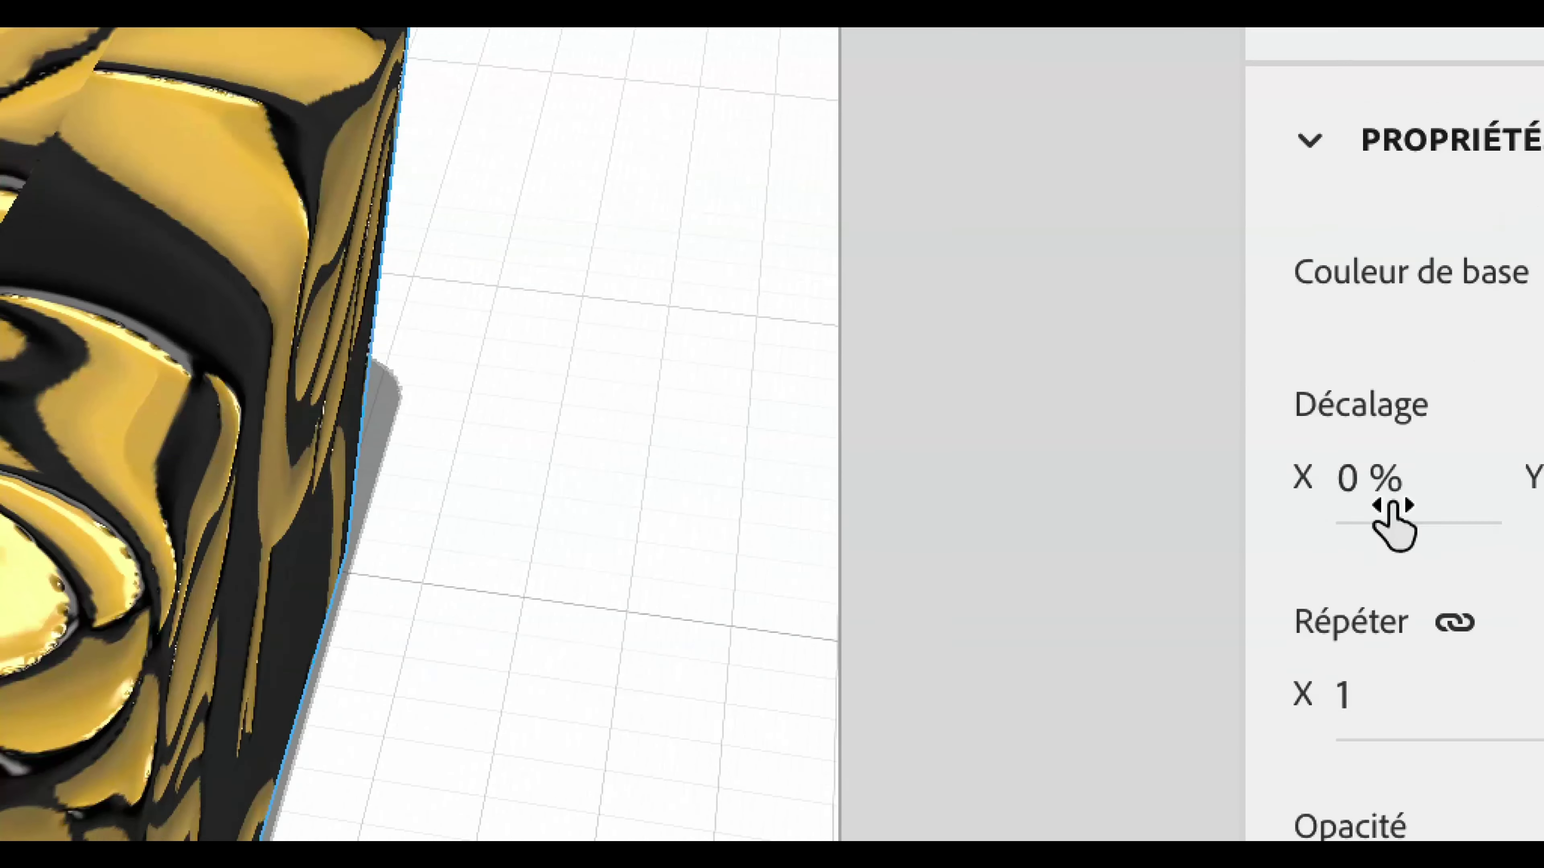
# - Set the Mat material's texture repeat (Répéter) to 5 in both X and Y
pyautogui.click(1379, 550)
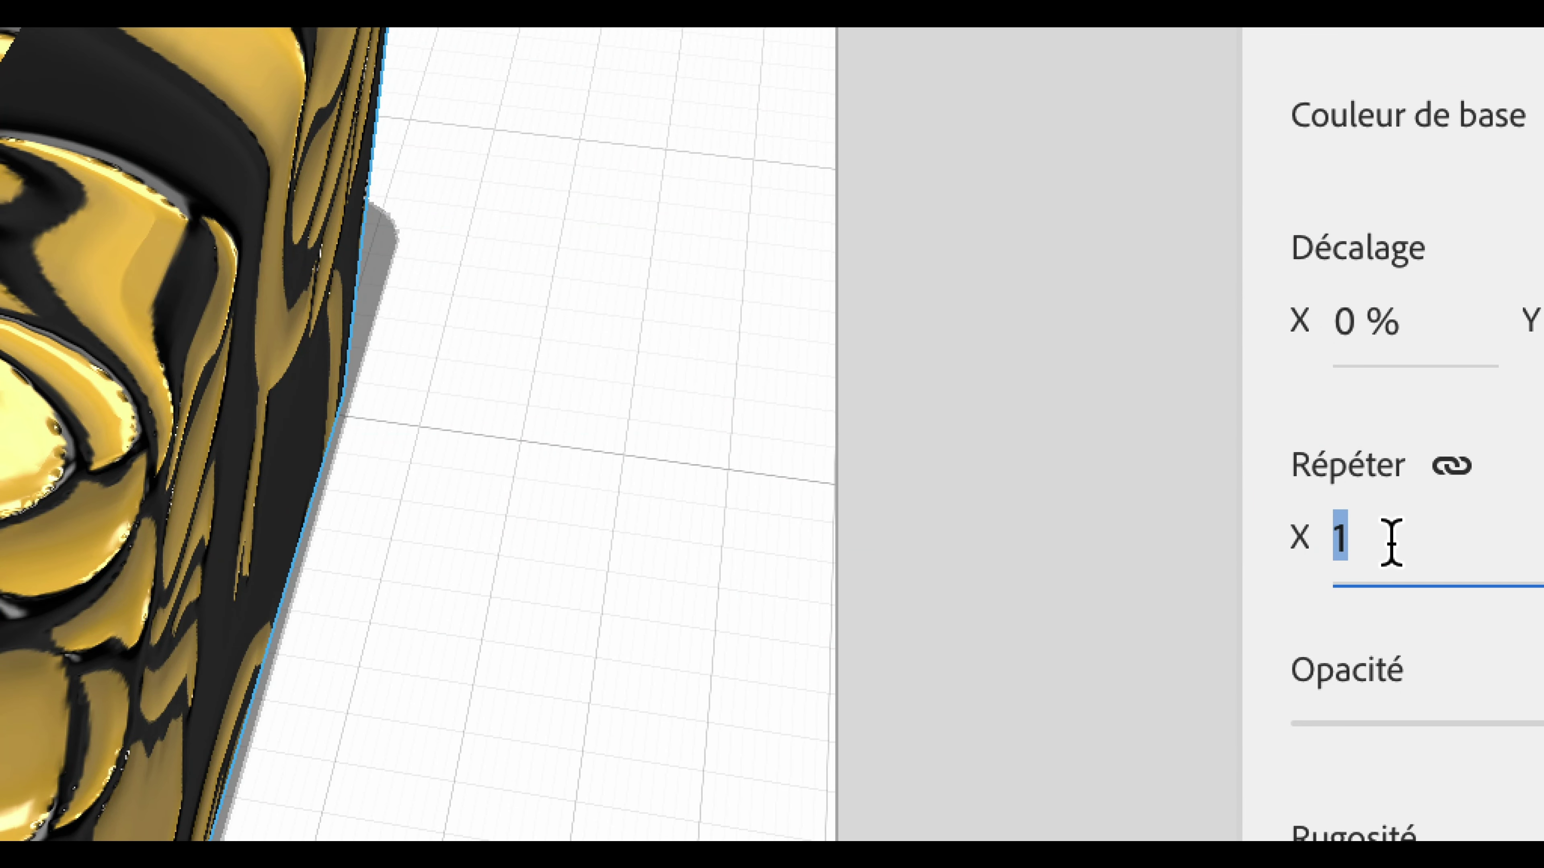
pyautogui.write('5')
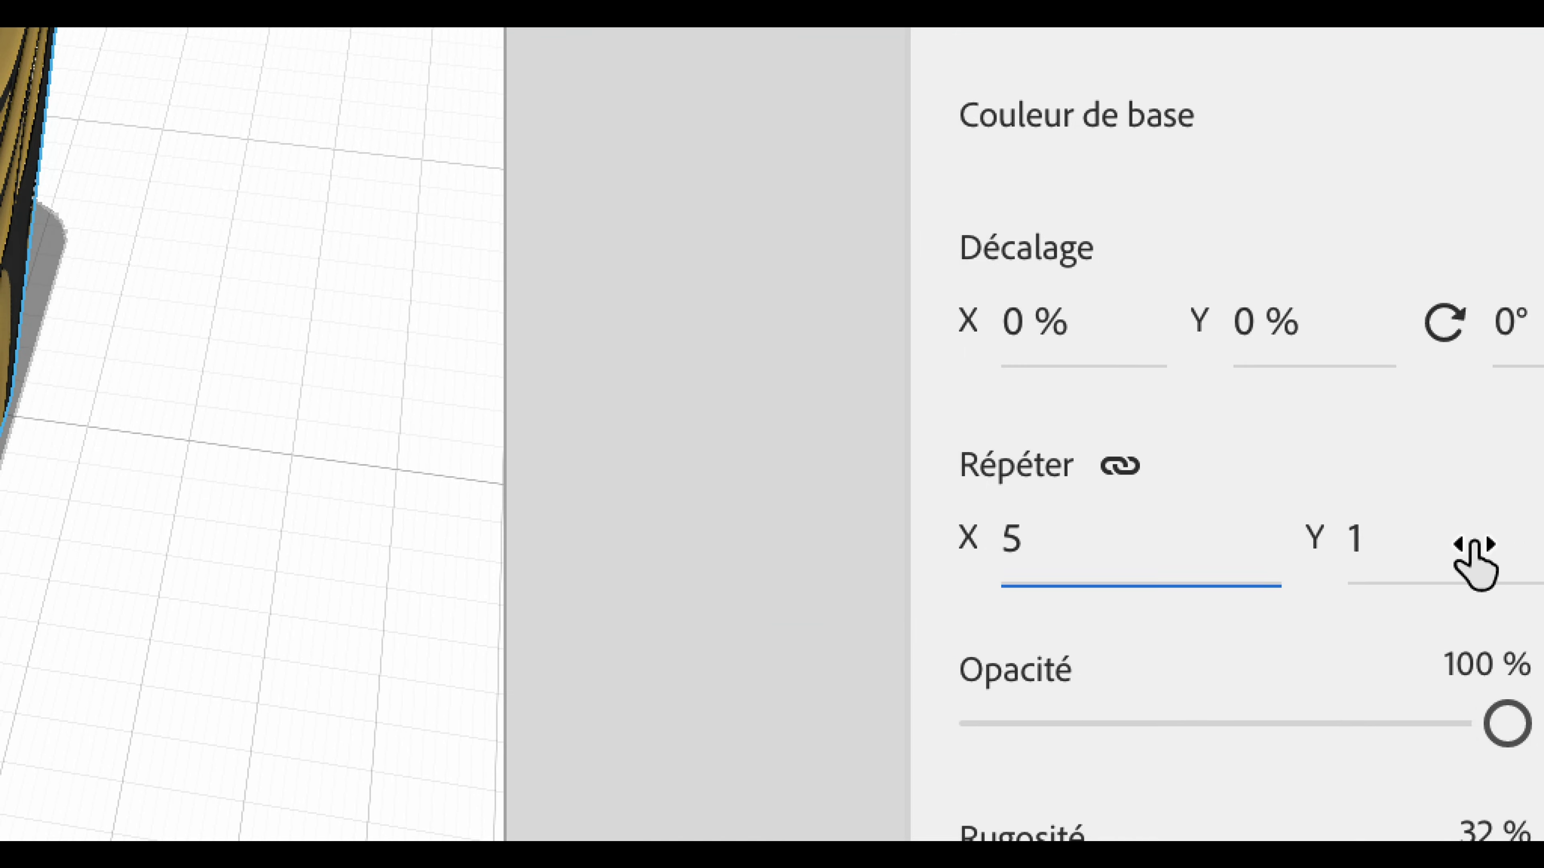
pyautogui.click(1473, 541)
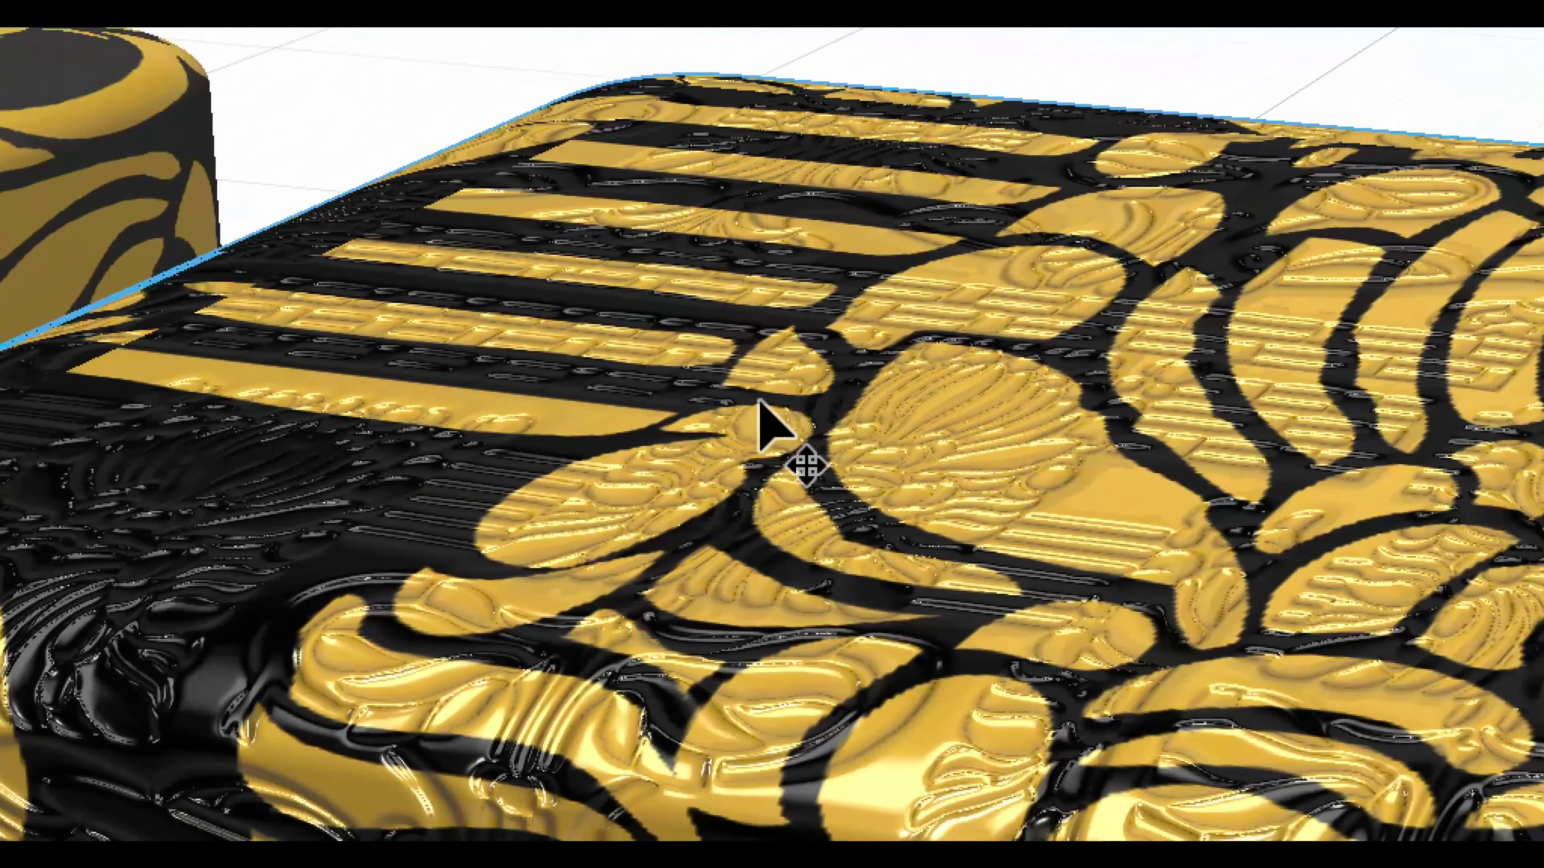
pyautogui.moveTo(760, 405); pyautogui.dragTo(599, 471, button='middle')
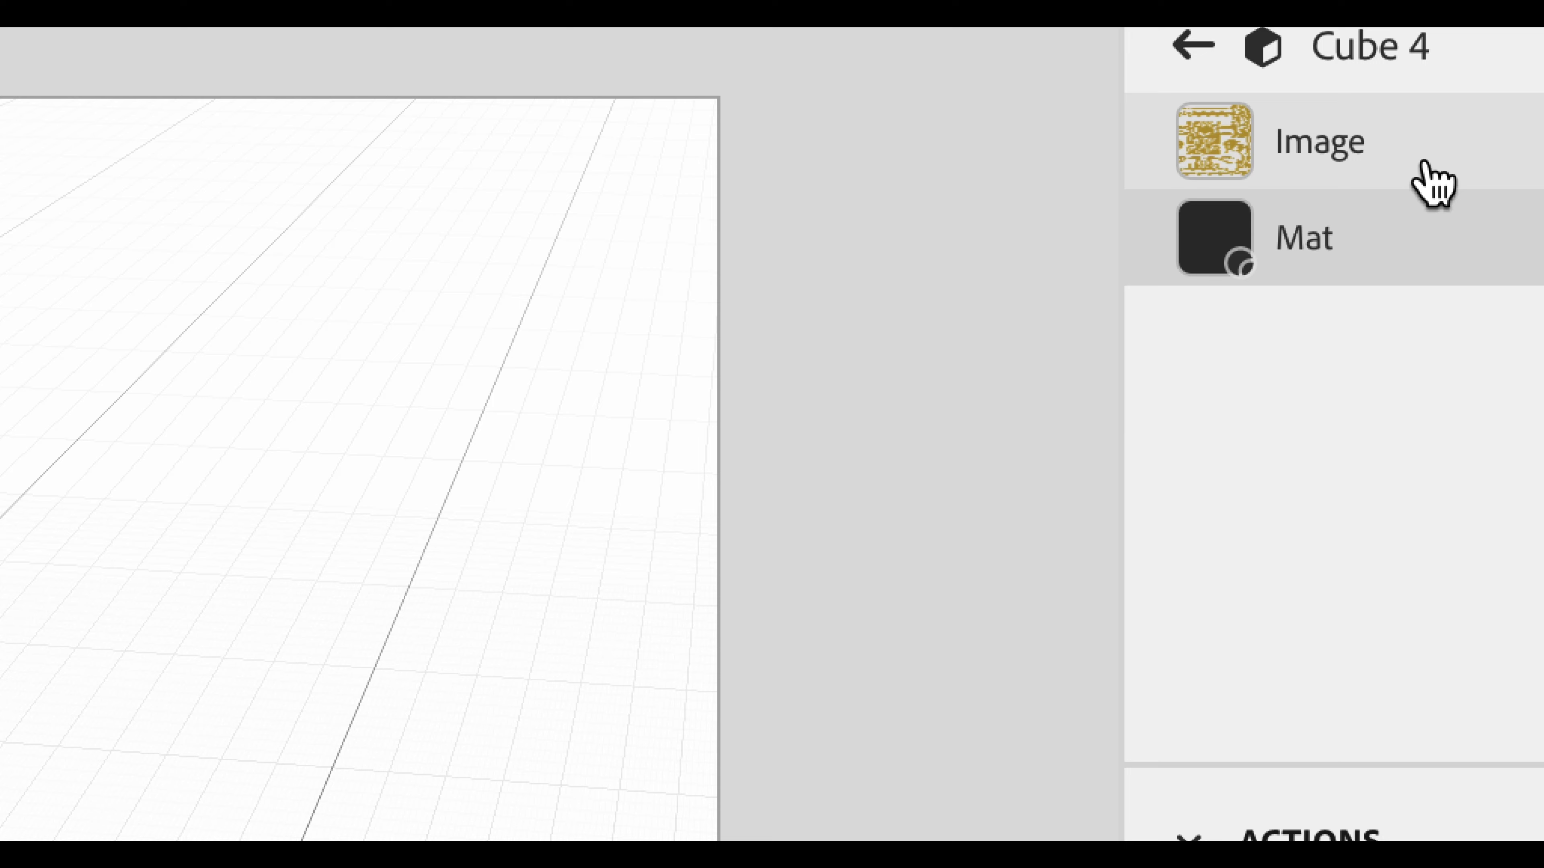
# - Set the gold Image layer's repeat to X 5 and Y 5 to match the relief, and check the cube from several angles
pyautogui.click(1424, 163)
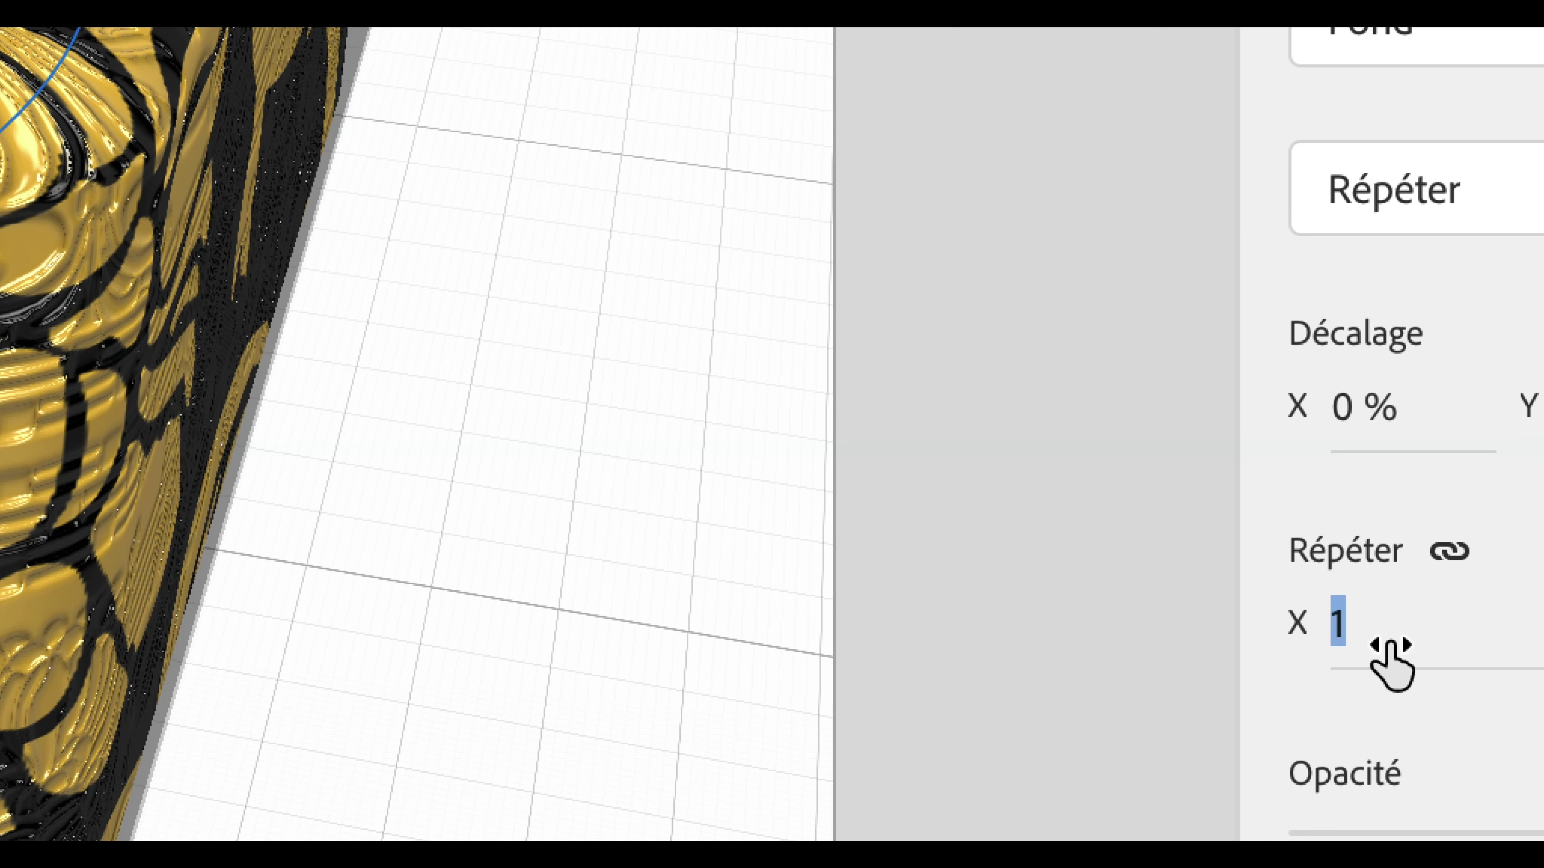
pyautogui.click(1391, 647)
pyautogui.click(1458, 641)
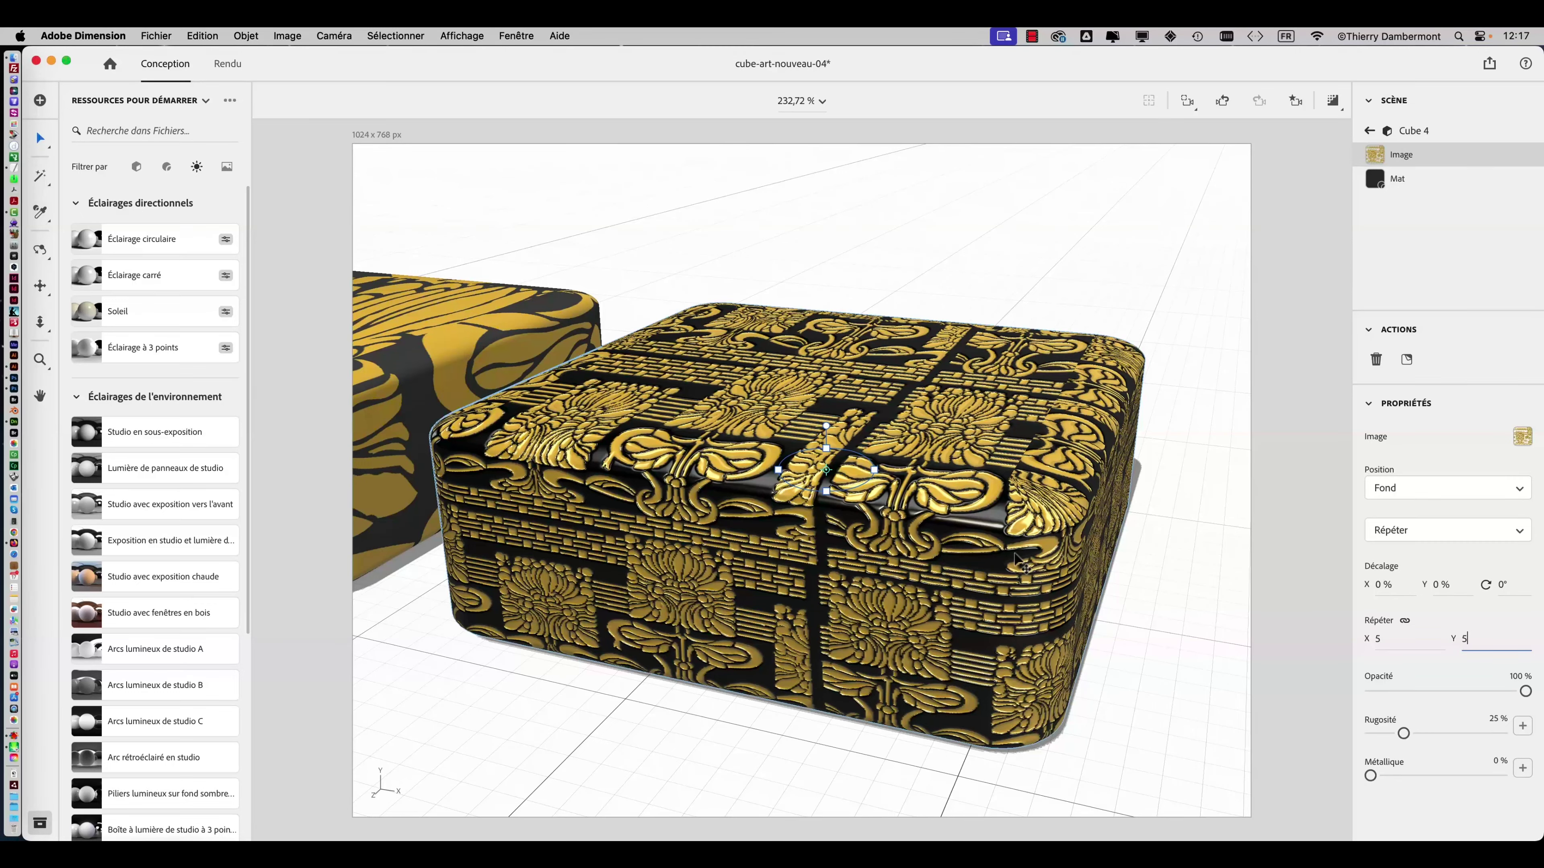
pyautogui.moveTo(1016, 559); pyautogui.dragTo(1184, 510, button='middle')
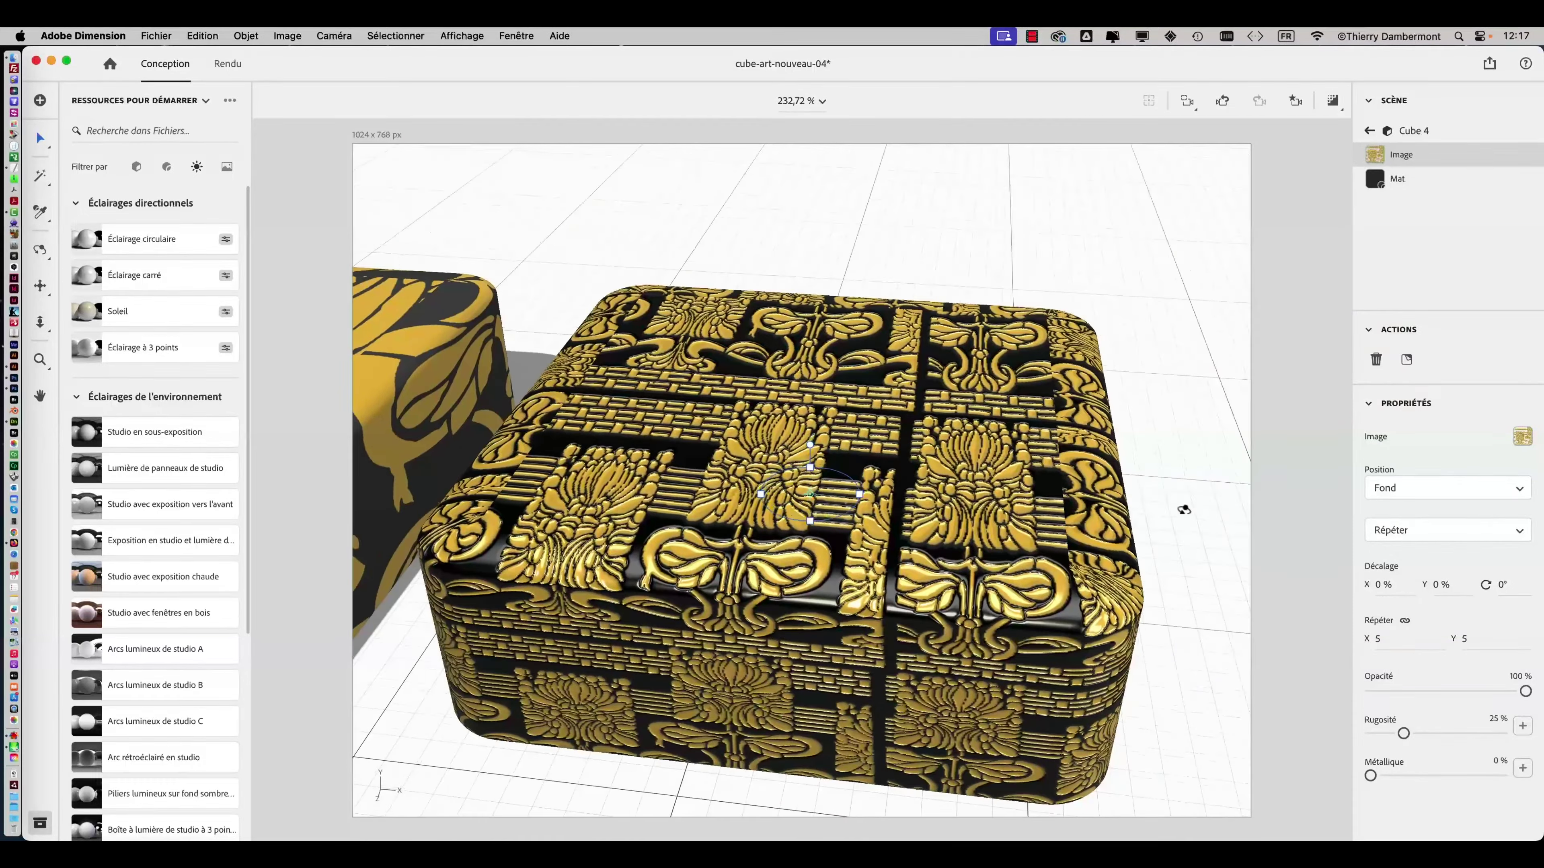
pyautogui.moveTo(1184, 510); pyautogui.dragTo(1184, 500, button='right')
pyautogui.moveTo(941, 581); pyautogui.dragTo(770, 575, button='middle')
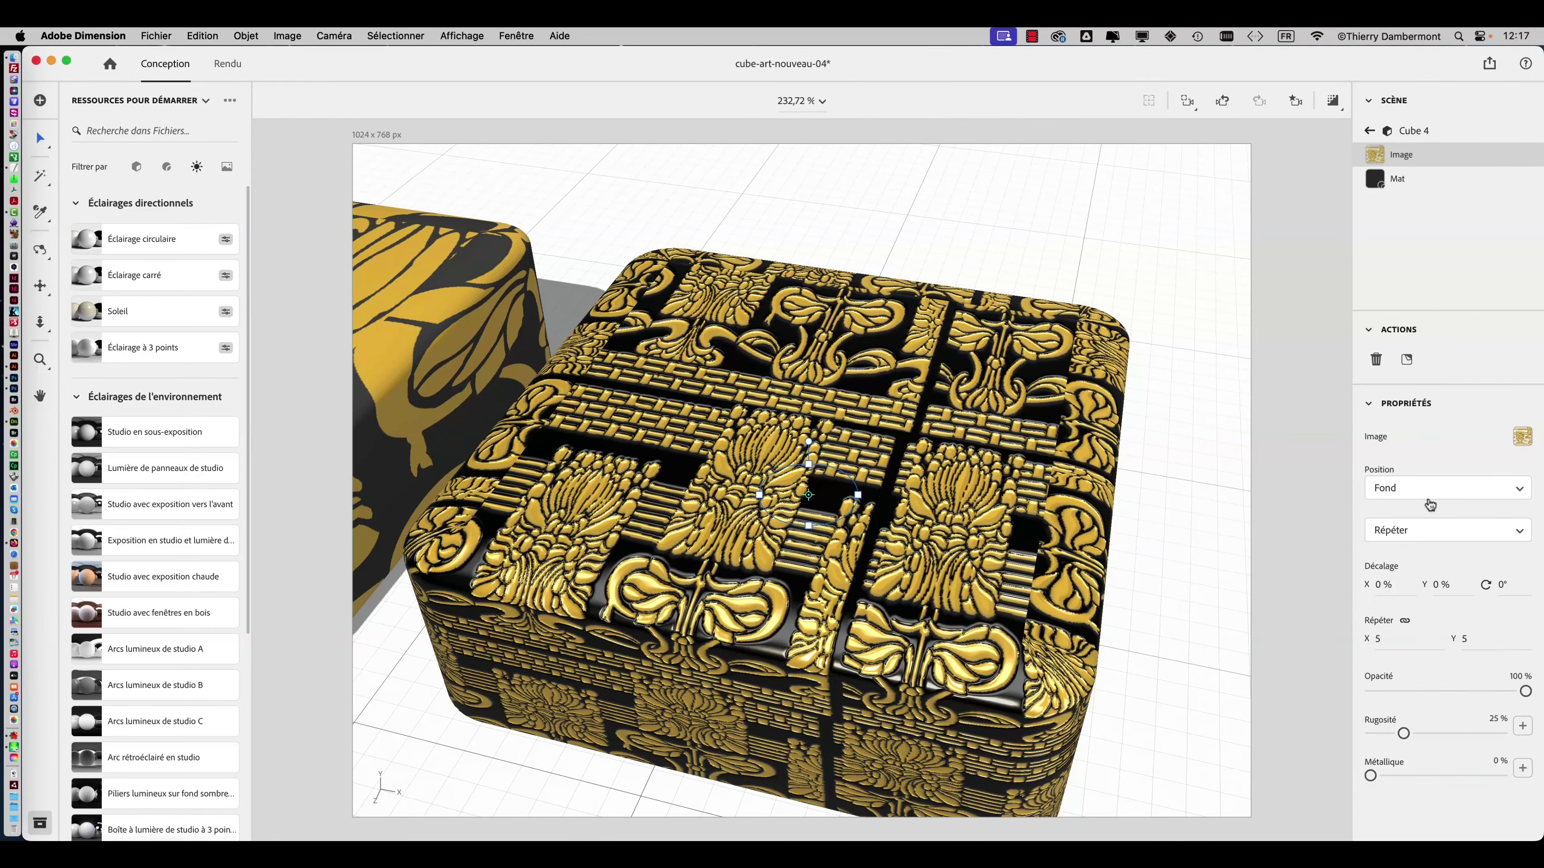
# - Save a copy of the scene as cube-art-nouveau-05.dn in the art nouveau 2 folder
pyautogui.click(154, 36)
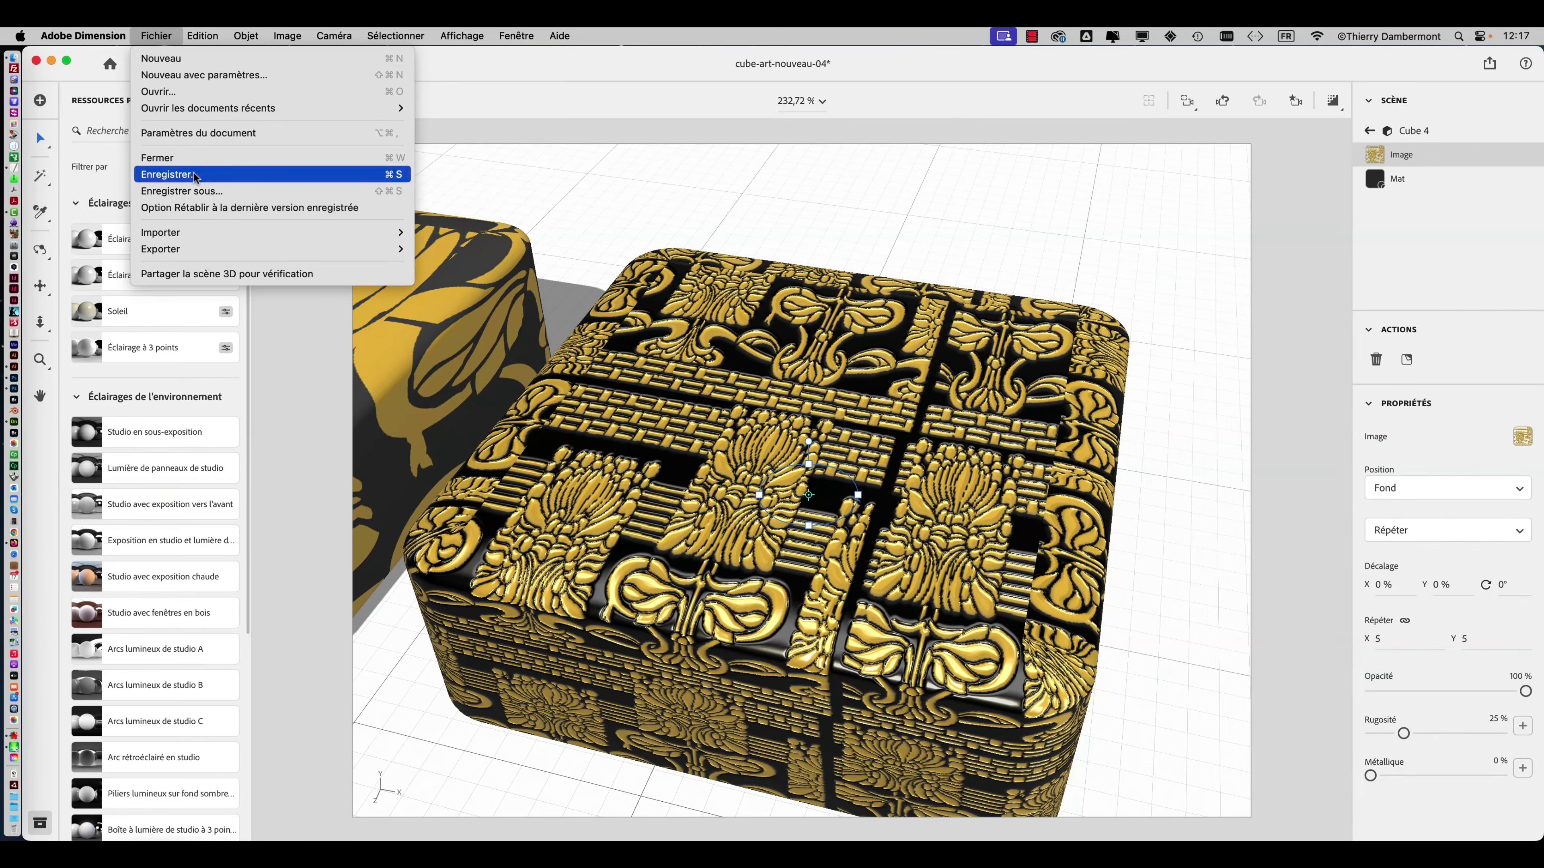
pyautogui.click(202, 190)
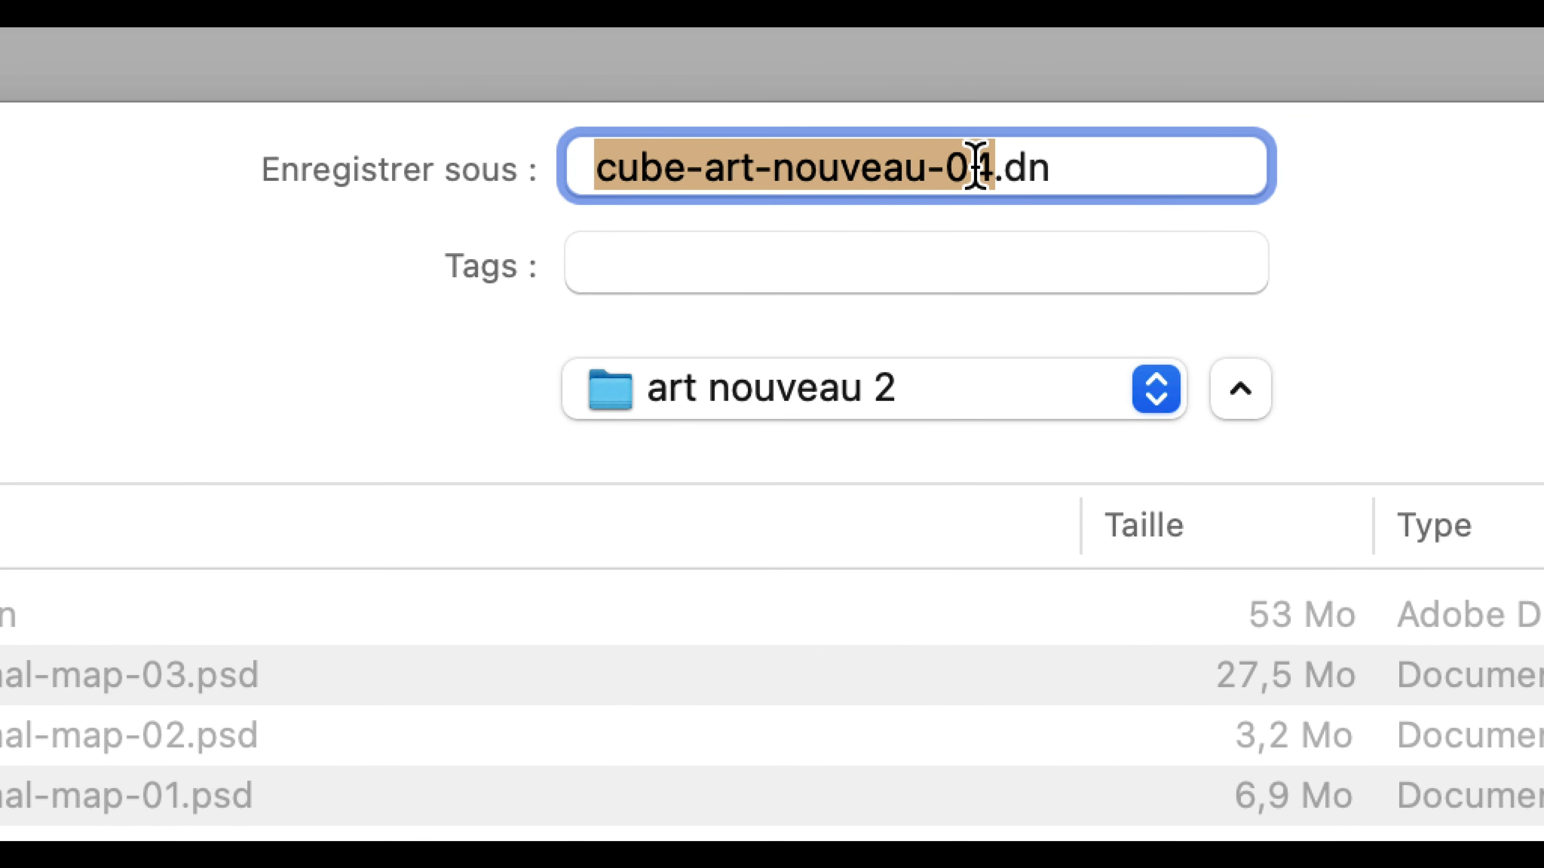
pyautogui.click(975, 166)
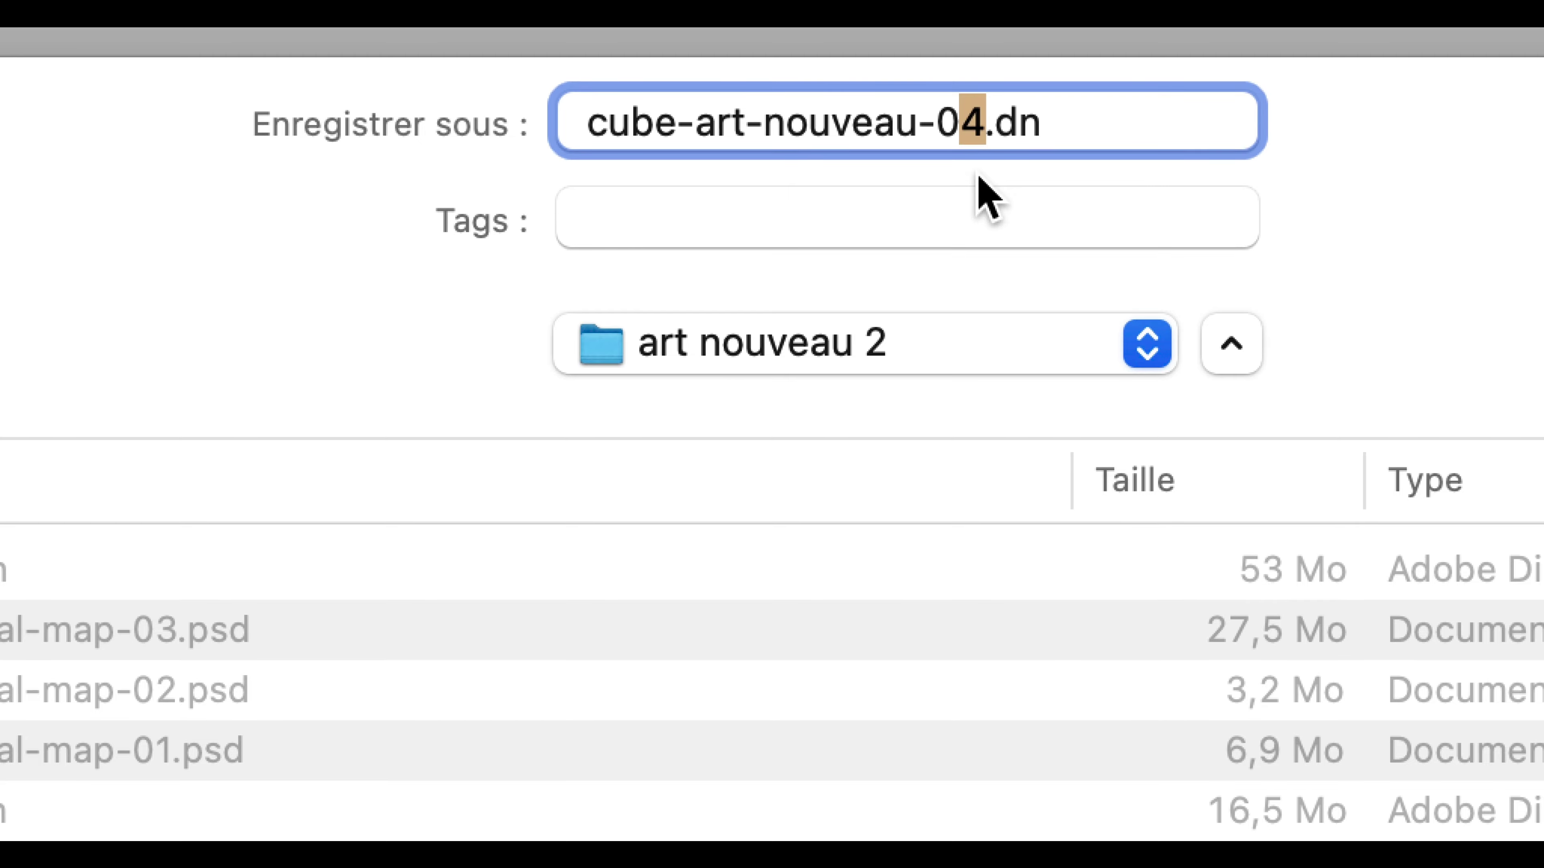
pyautogui.write('5')
pyautogui.click(1285, 727)
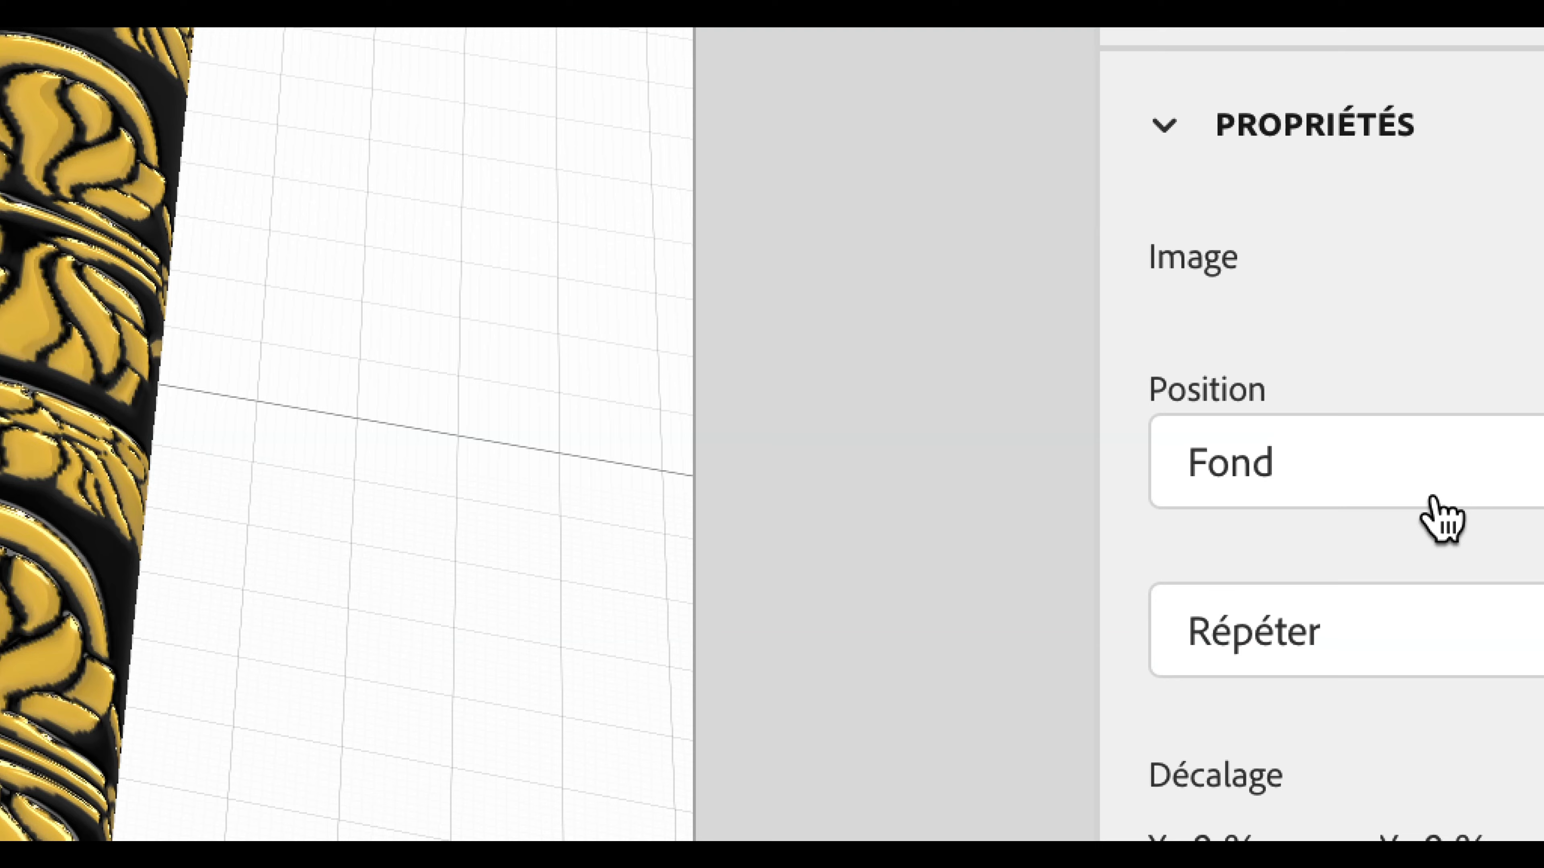
# - Switch the Image layer's placement to Décalcomanie, then move the decal toward the back of the cube's top and rotate it 17°
pyautogui.click(1437, 497)
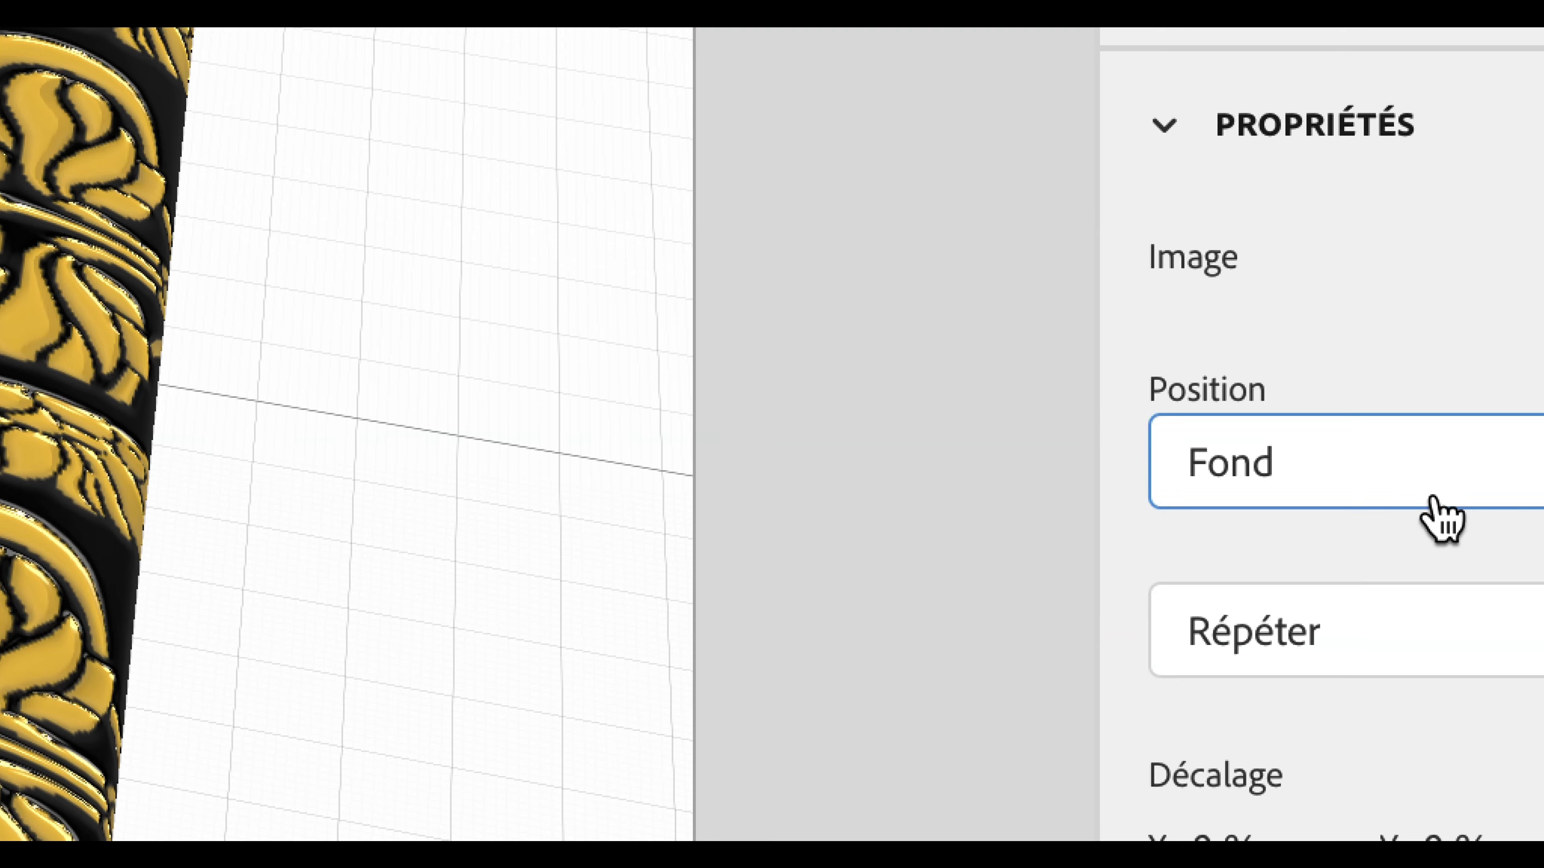
pyautogui.click(1444, 526)
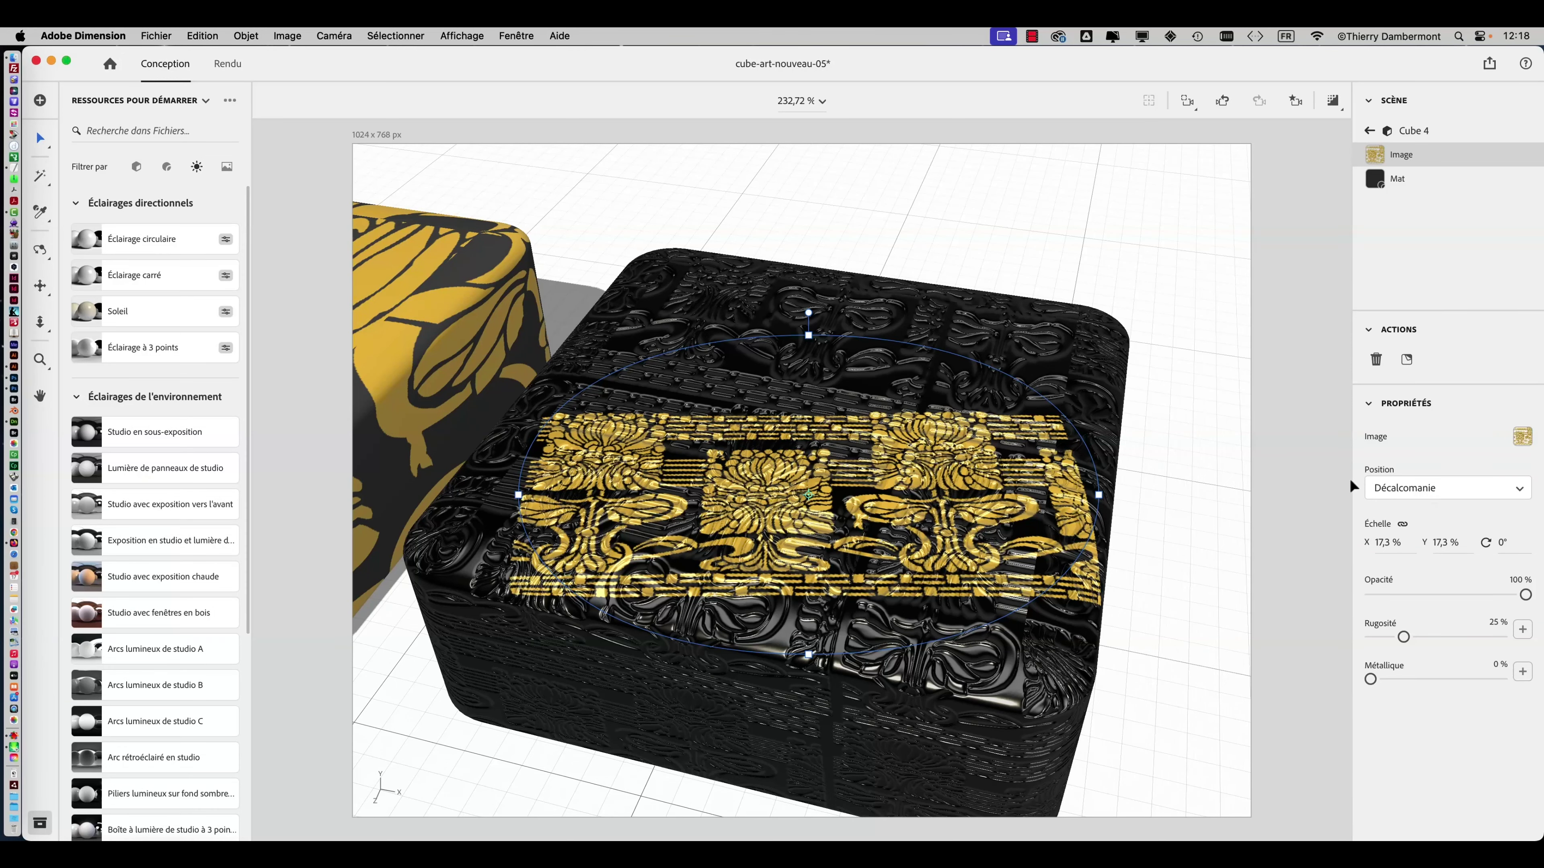
pyautogui.moveTo(951, 521); pyautogui.dragTo(960, 457)
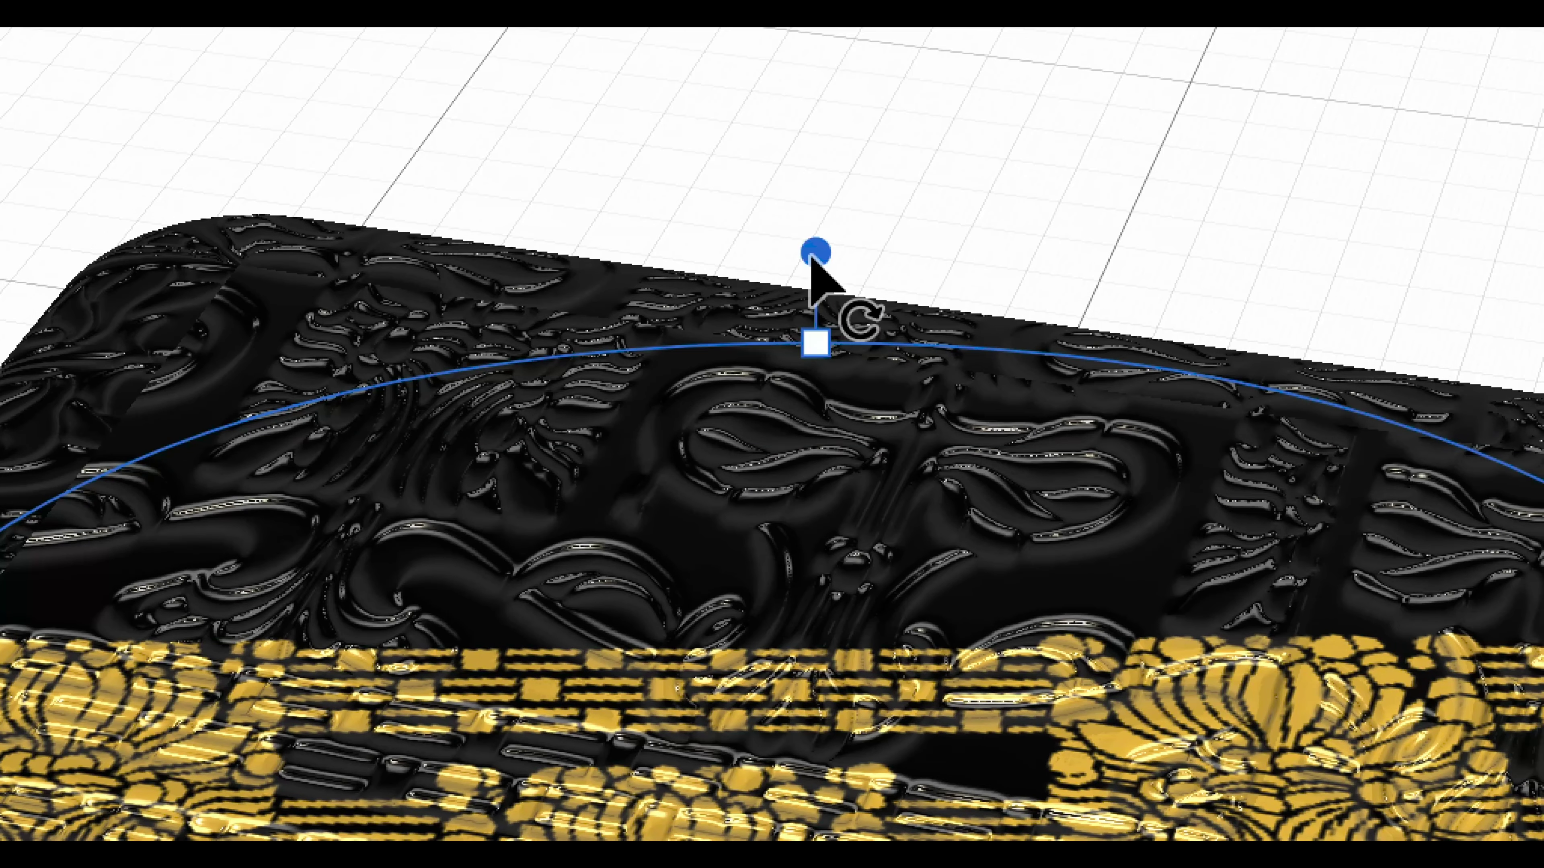
pyautogui.moveTo(814, 259); pyautogui.dragTo(936, 286)
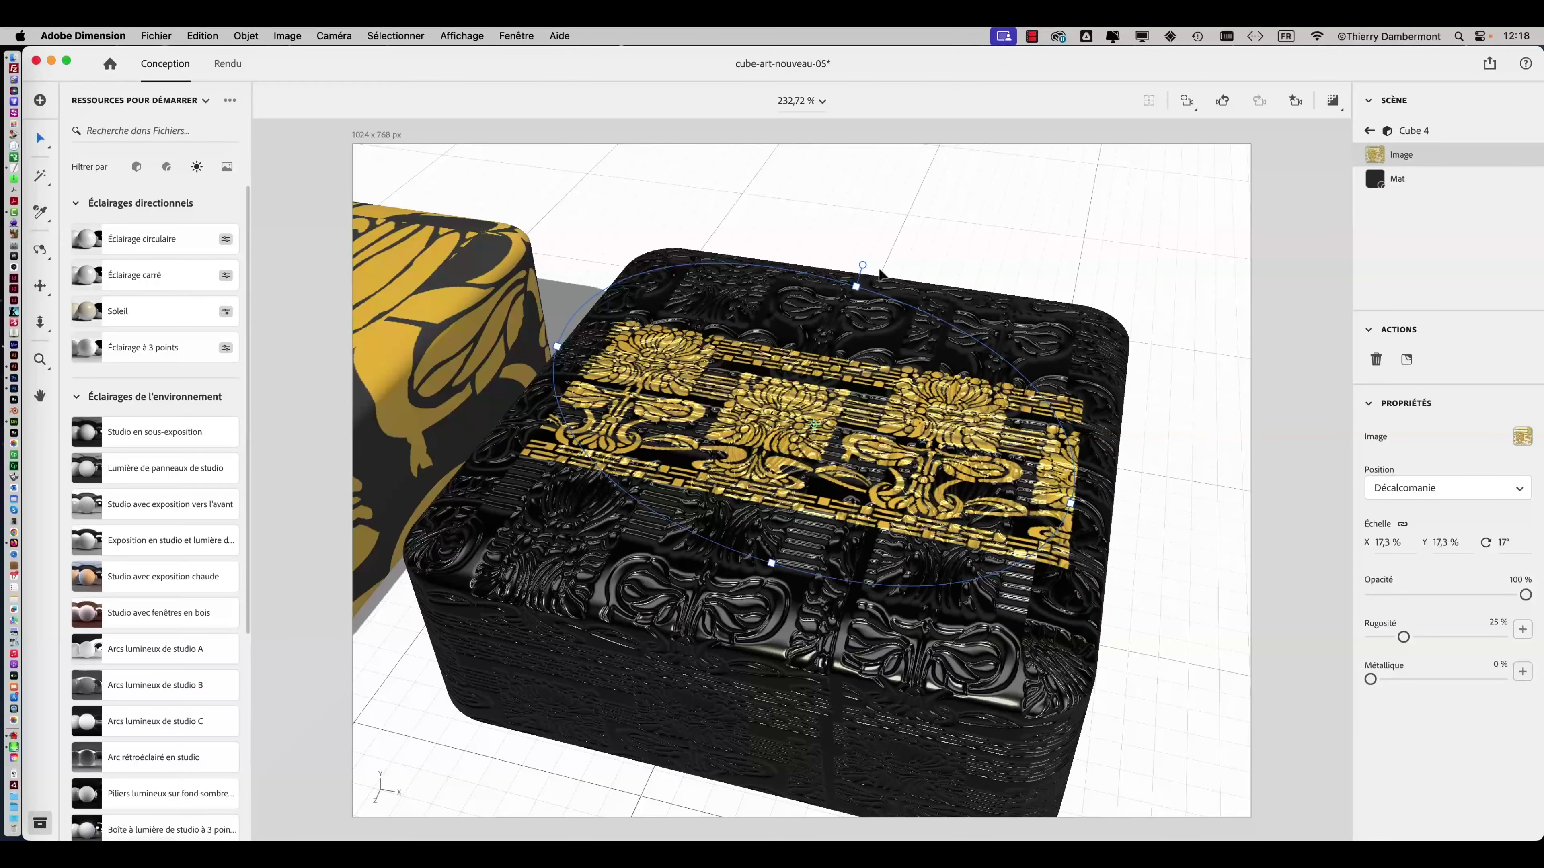
pyautogui.moveTo(880, 274); pyautogui.dragTo(867, 450, button='middle')
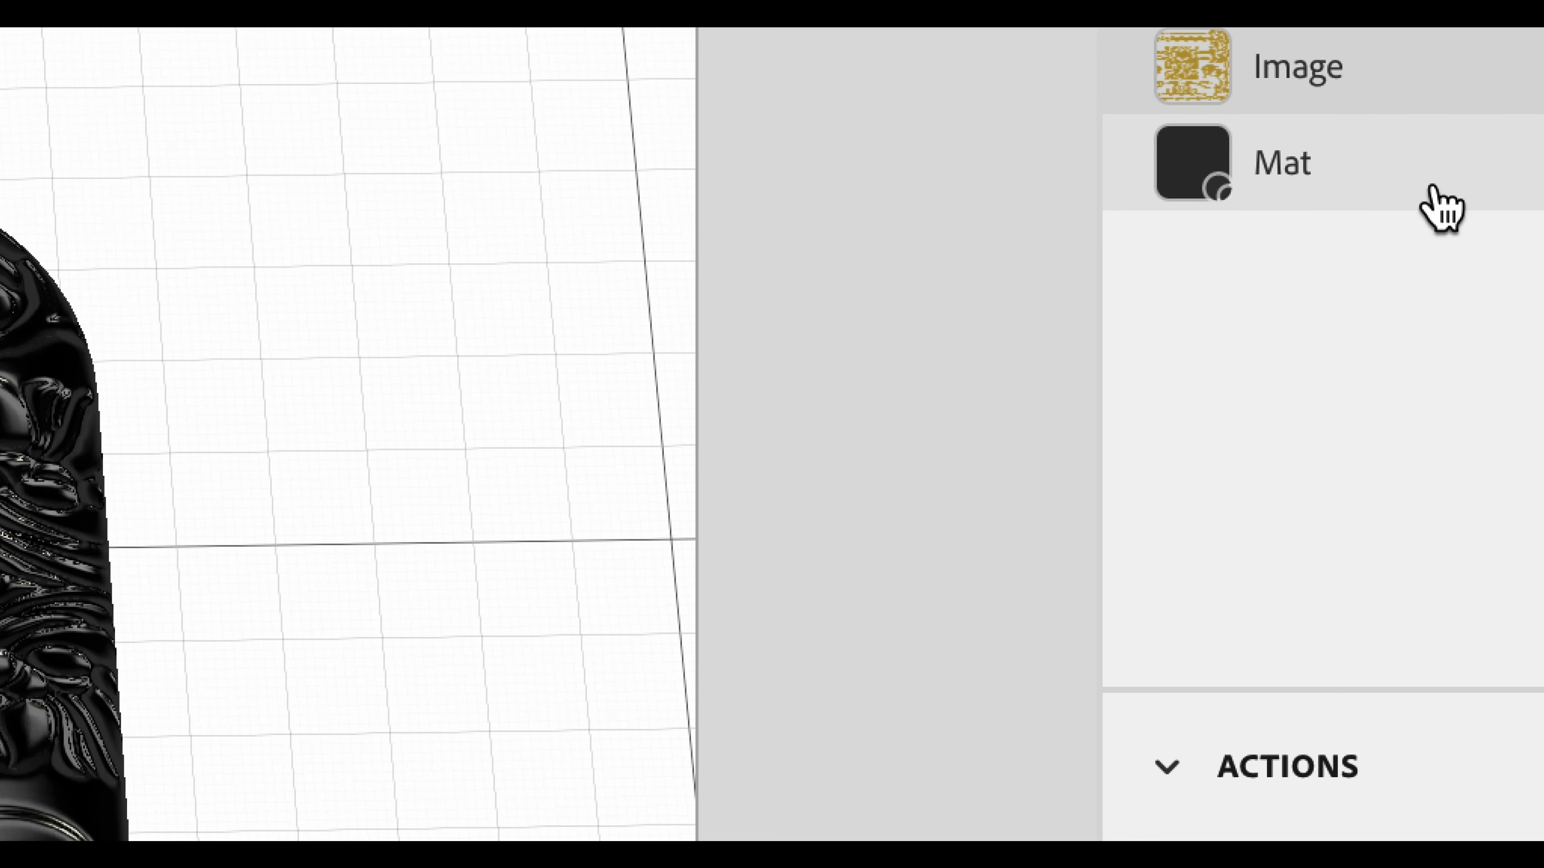
# - Examine the Mat material's Normal texture settings and how the gold decal sits on the repeated relief
pyautogui.click(1442, 207)
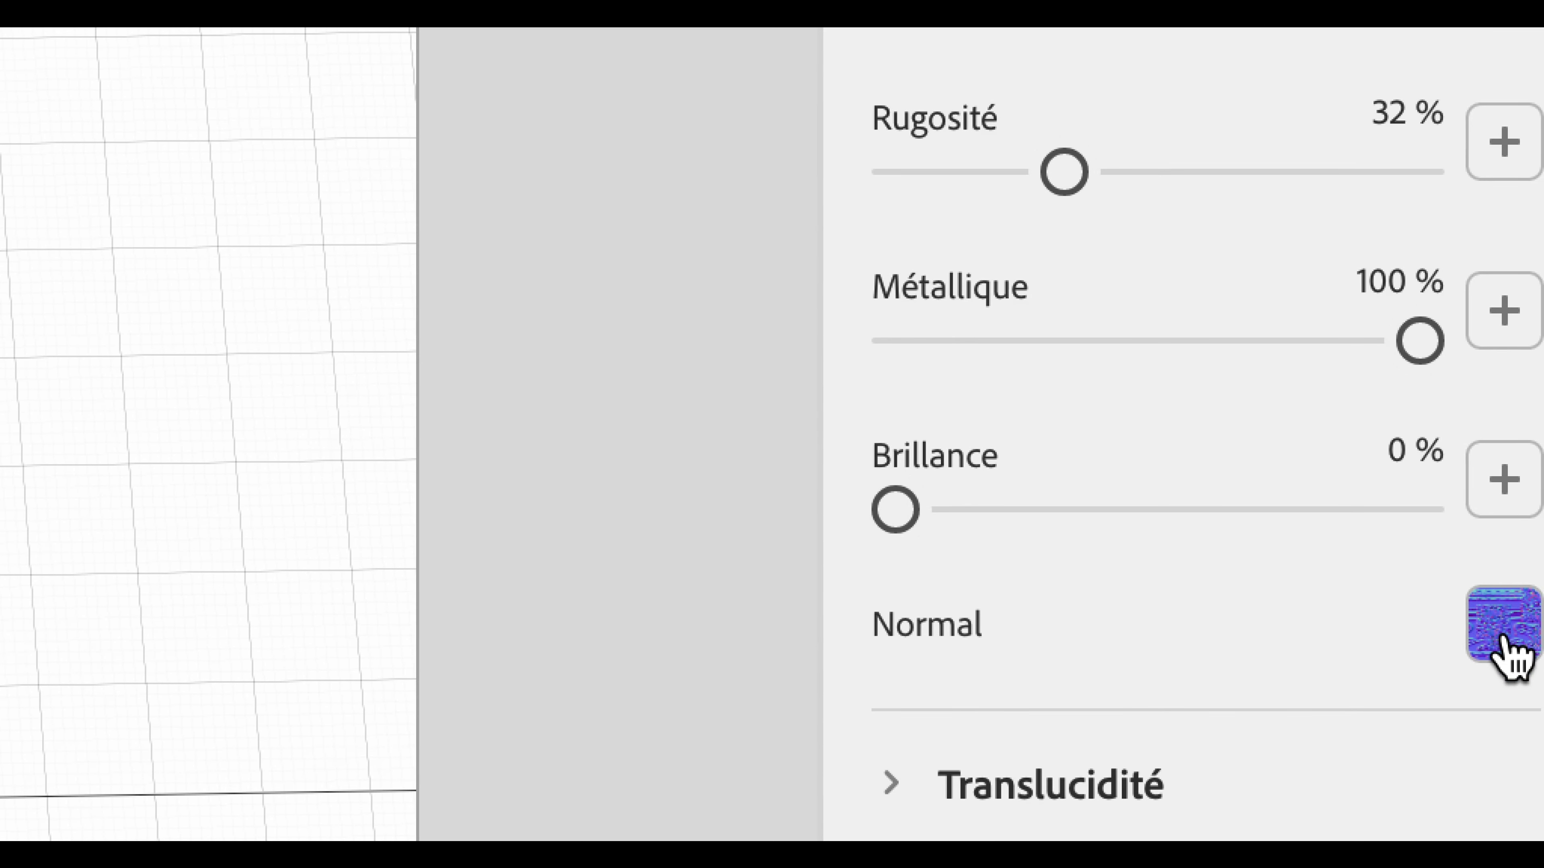
pyautogui.click(1502, 639)
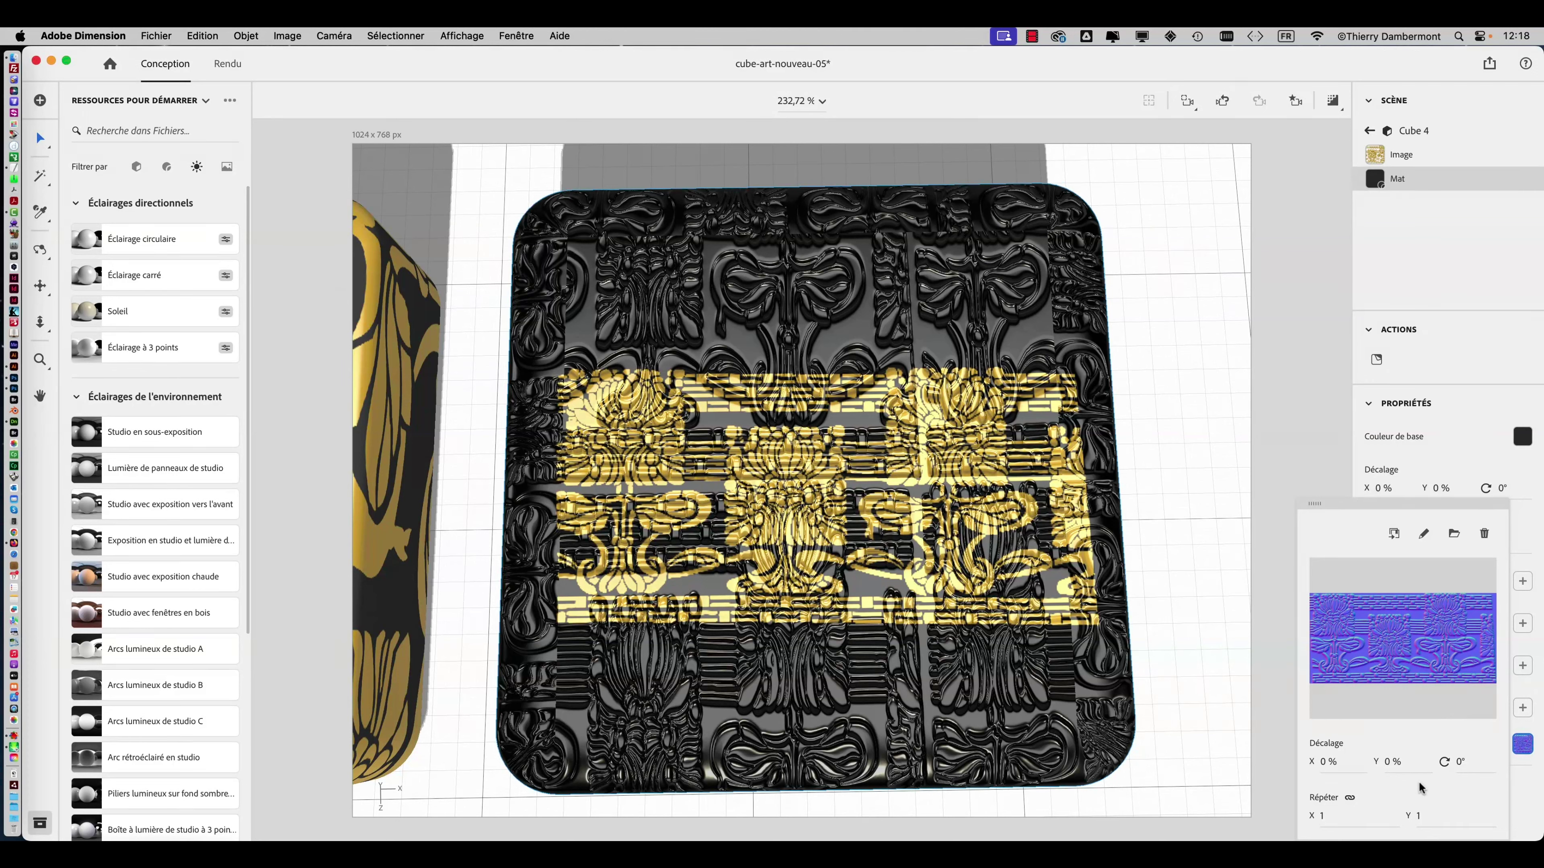
pyautogui.click(1268, 472)
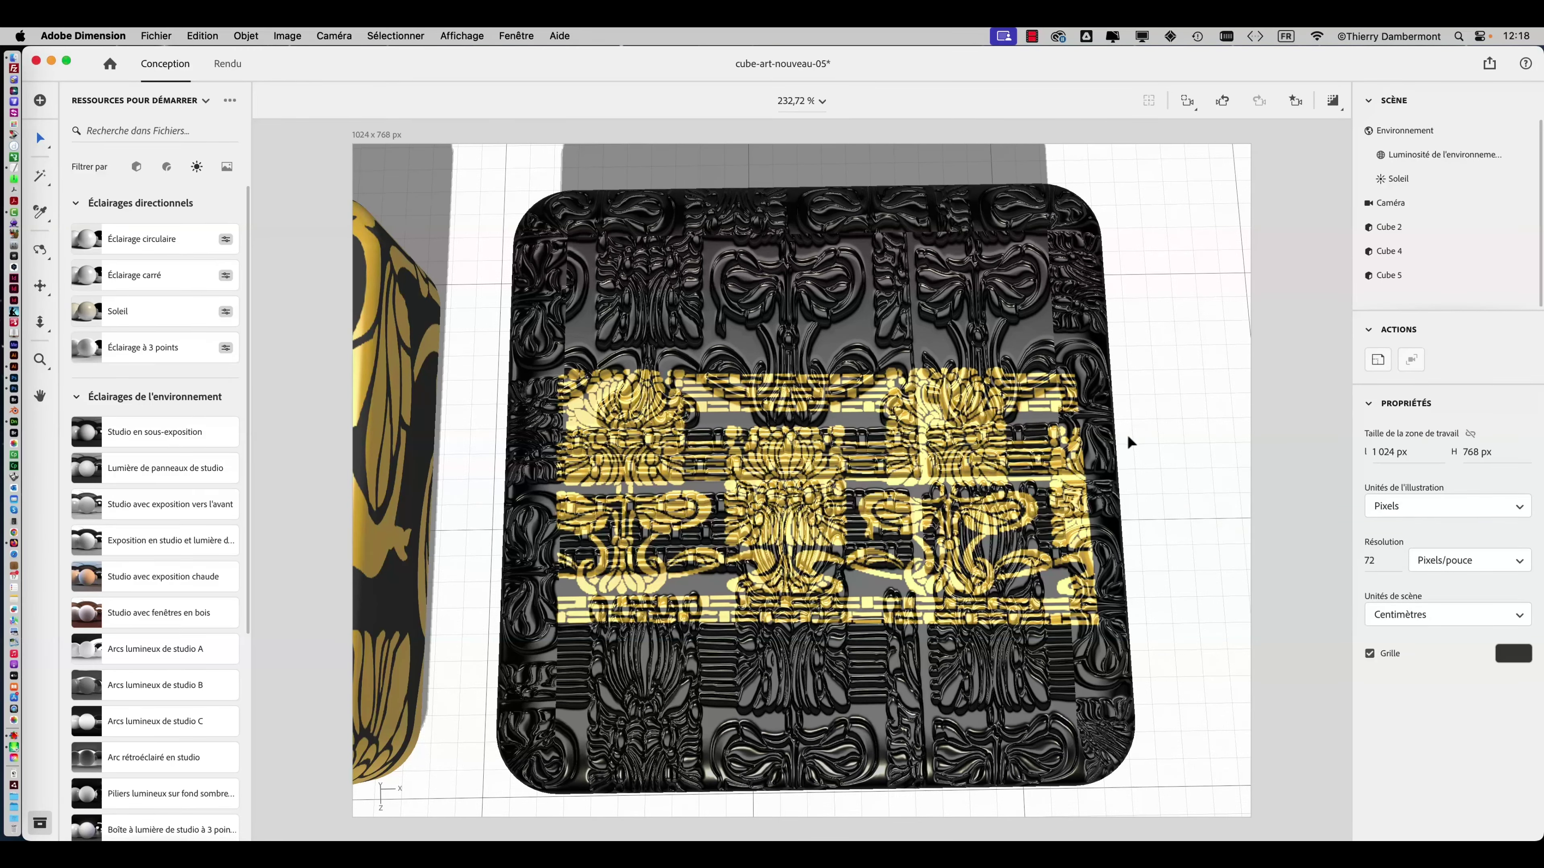
pyautogui.moveTo(1128, 439); pyautogui.dragTo(972, 462, button='middle')
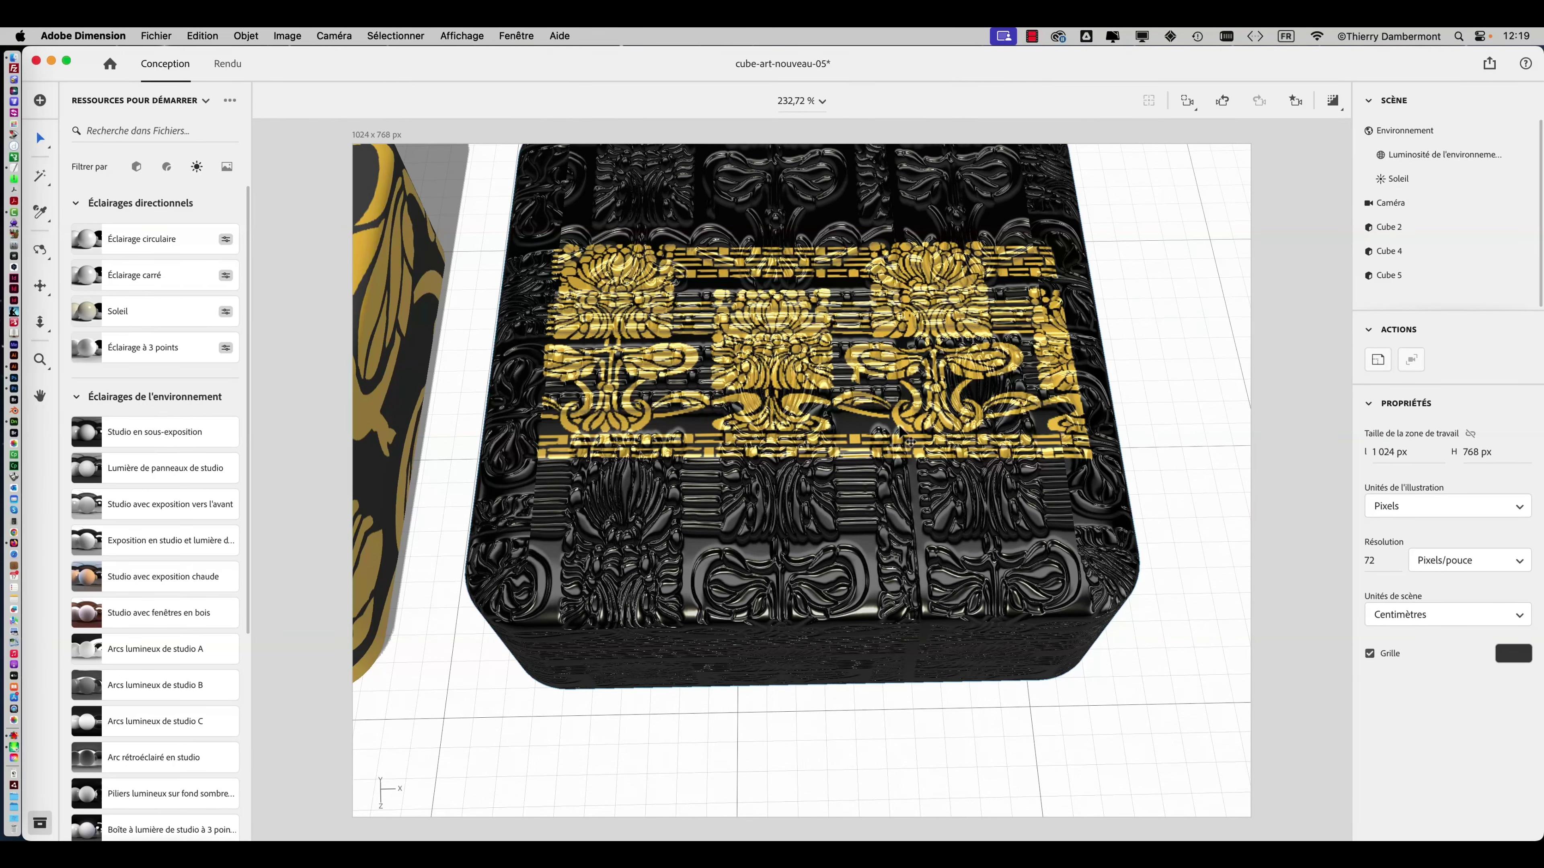
pyautogui.moveTo(909, 443); pyautogui.dragTo(875, 530, button='middle')
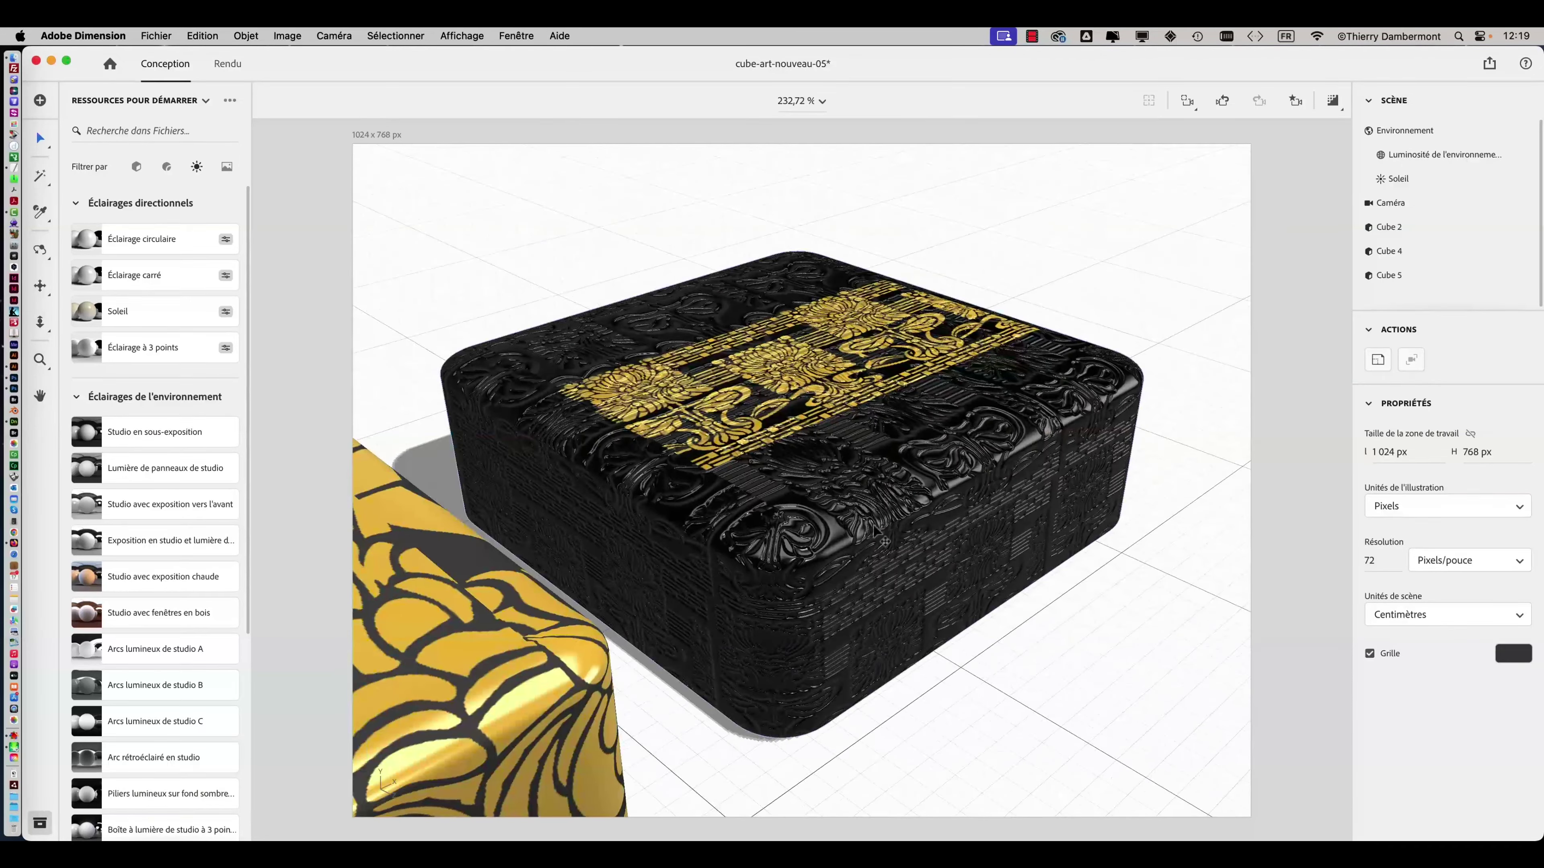
# - Save a copy of the scene as cube-art-nouveau-06.dn in the art nouveau 2 folder
pyautogui.click(164, 35)
pyautogui.click(183, 190)
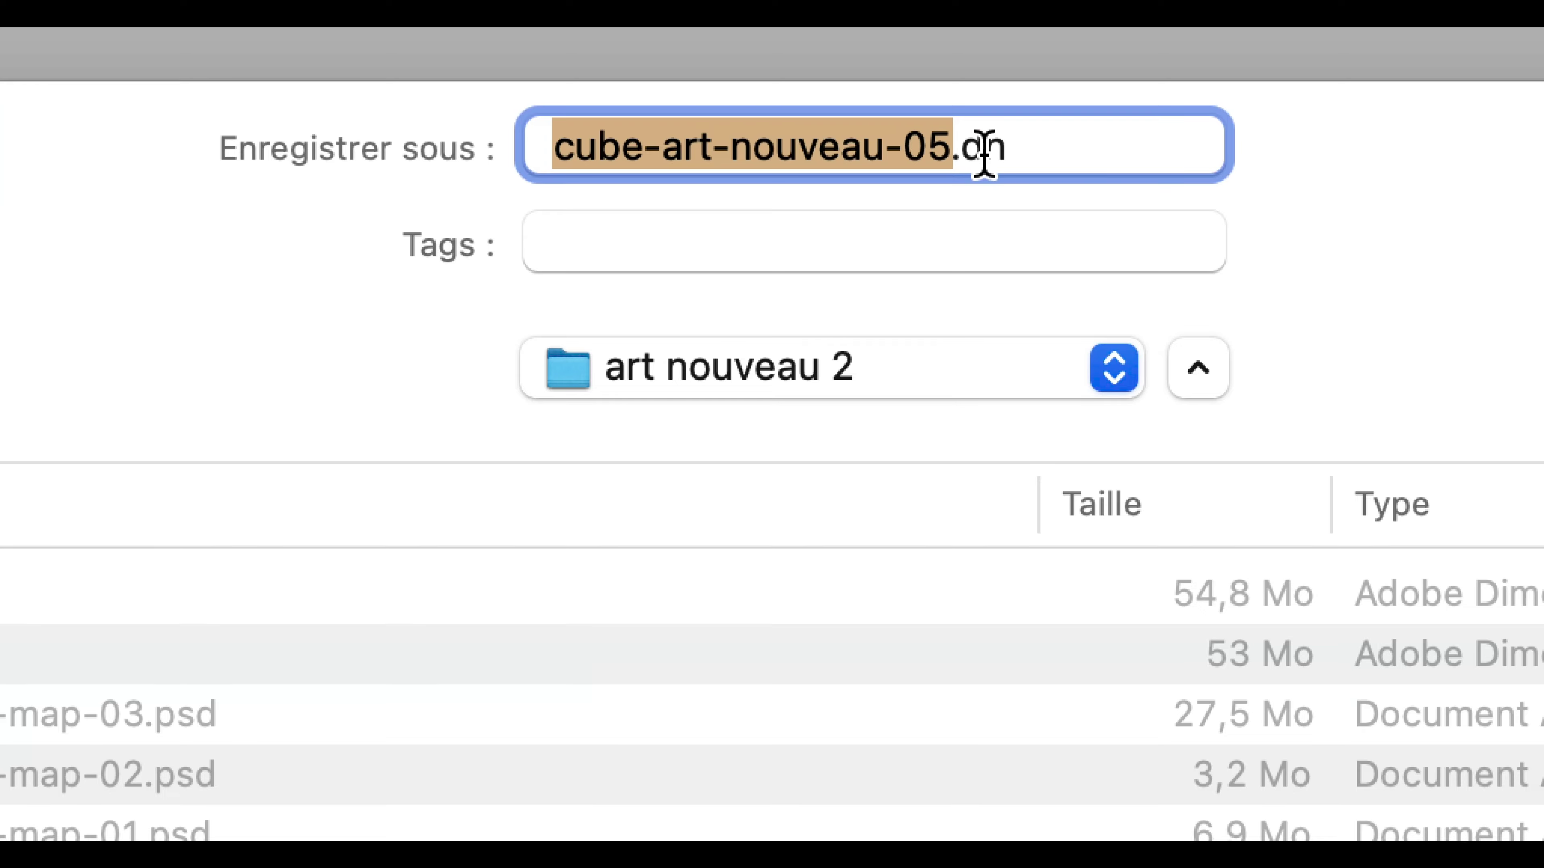
pyautogui.click(977, 154)
pyautogui.hotkey('shift', 'Left')
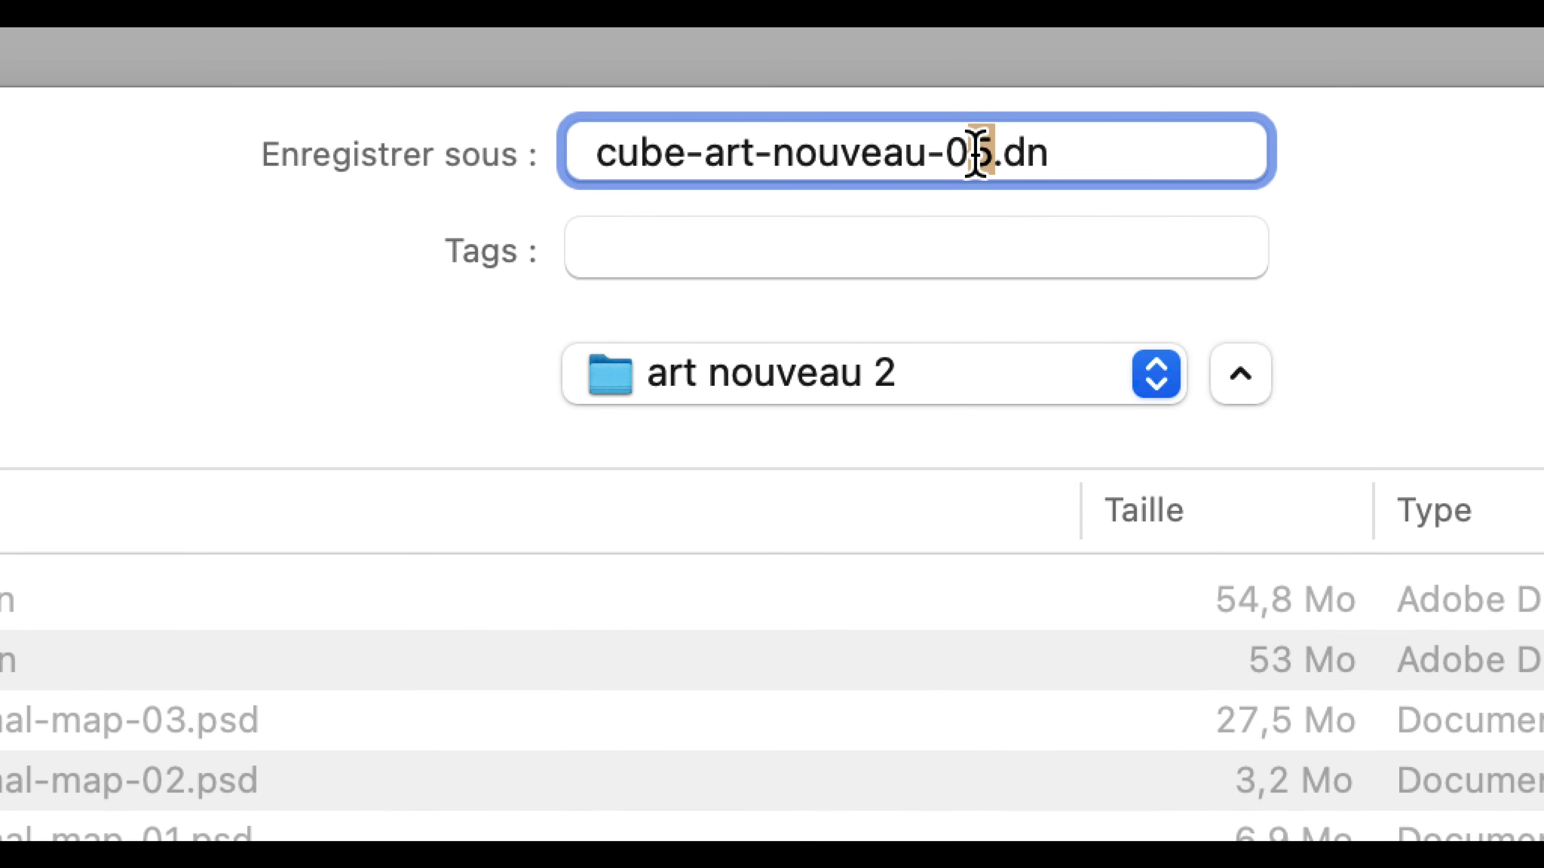
pyautogui.write('6')
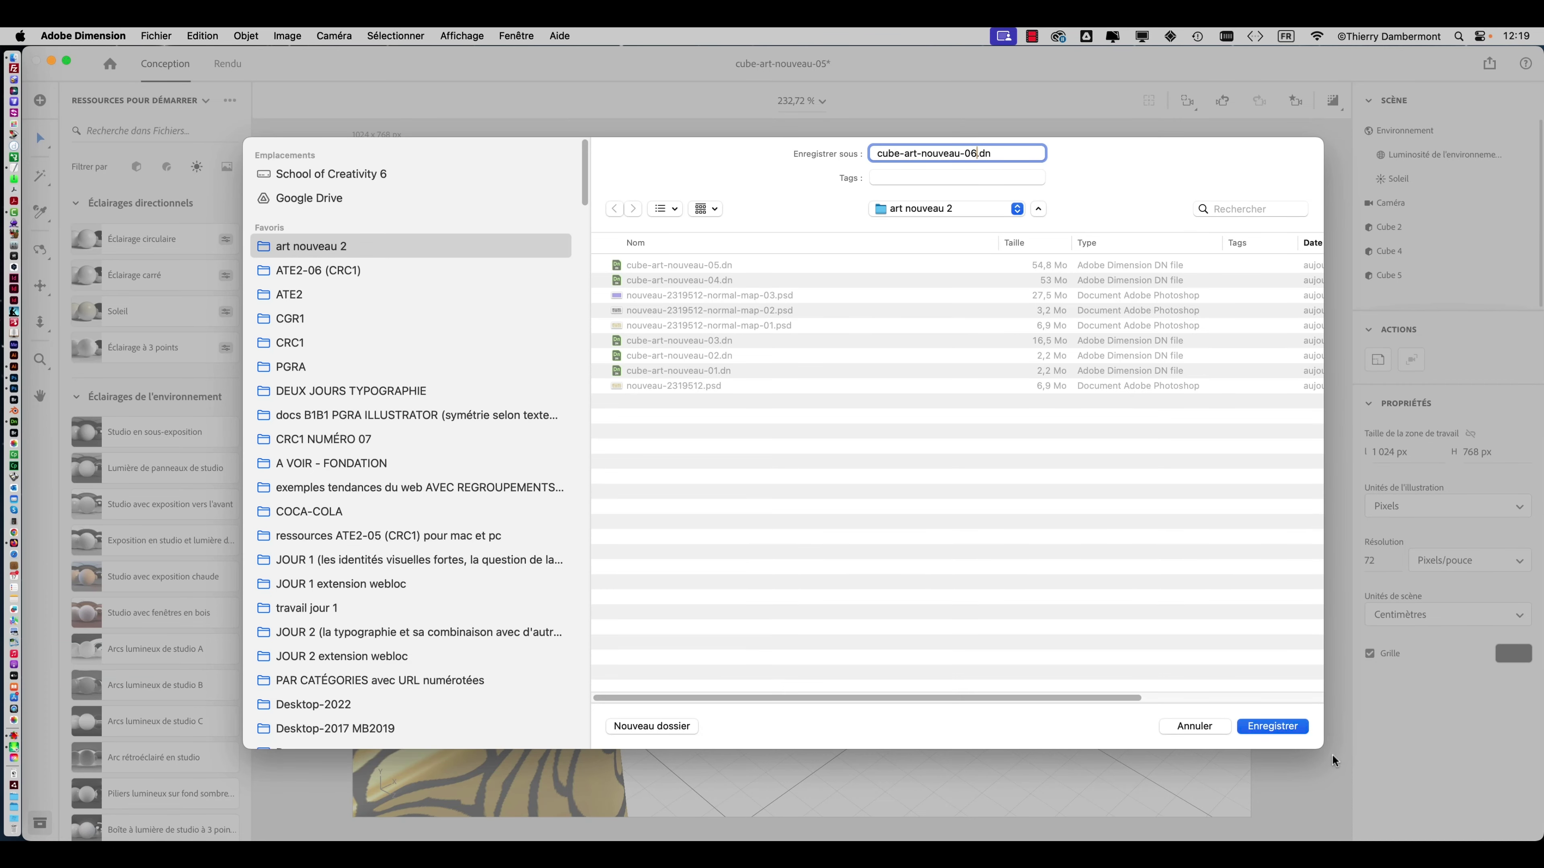
pyautogui.click(1274, 724)
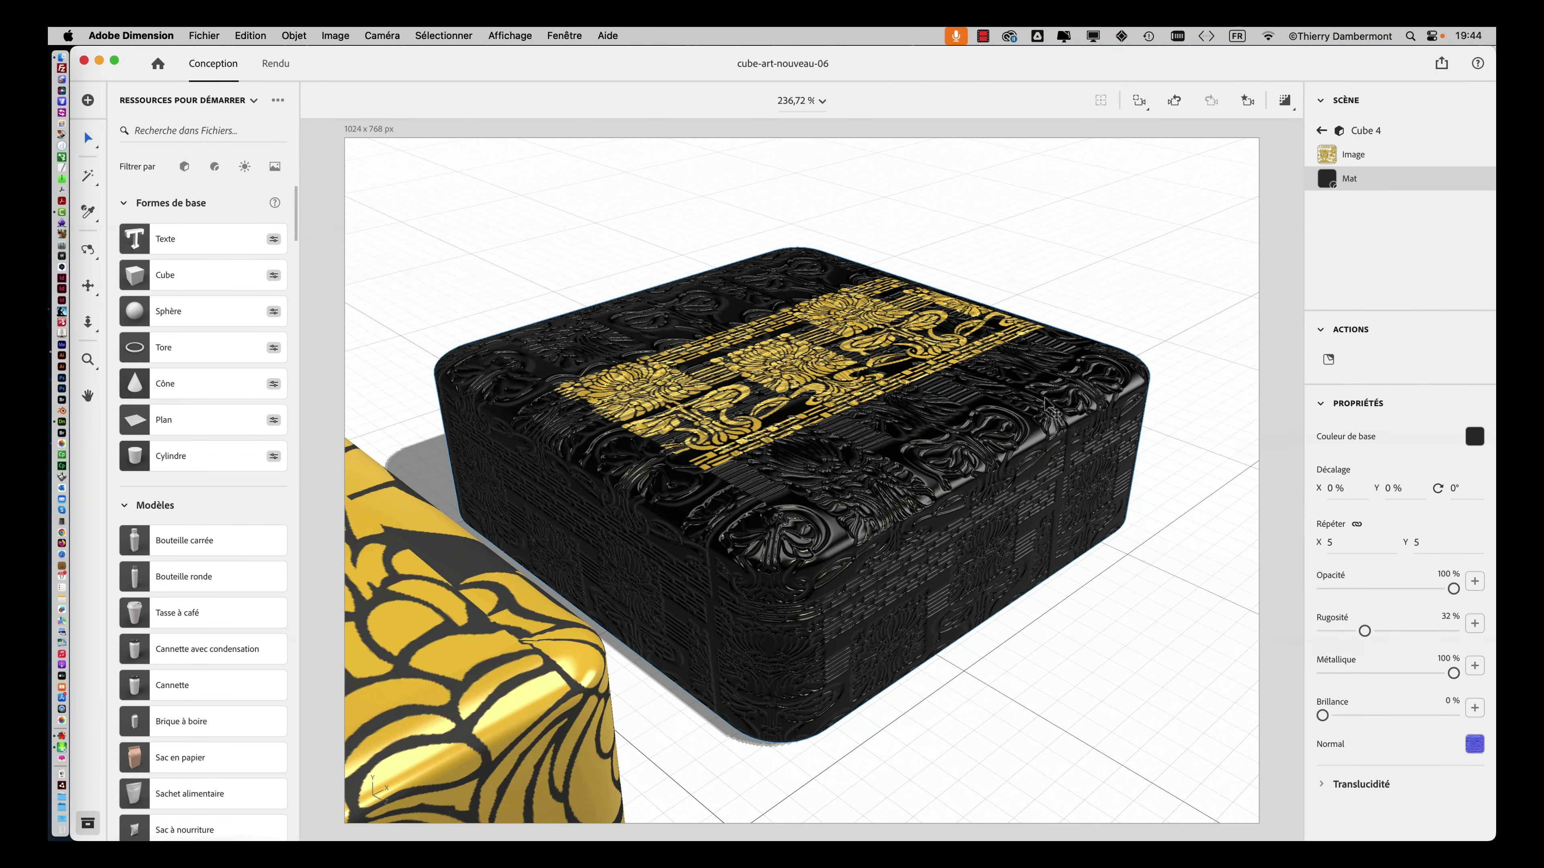
# - Set the repeat of Cube 4's Mat material to X 4,3 and Y 4,3 so the relief fits the cube's top
pyautogui.click(1045, 402)
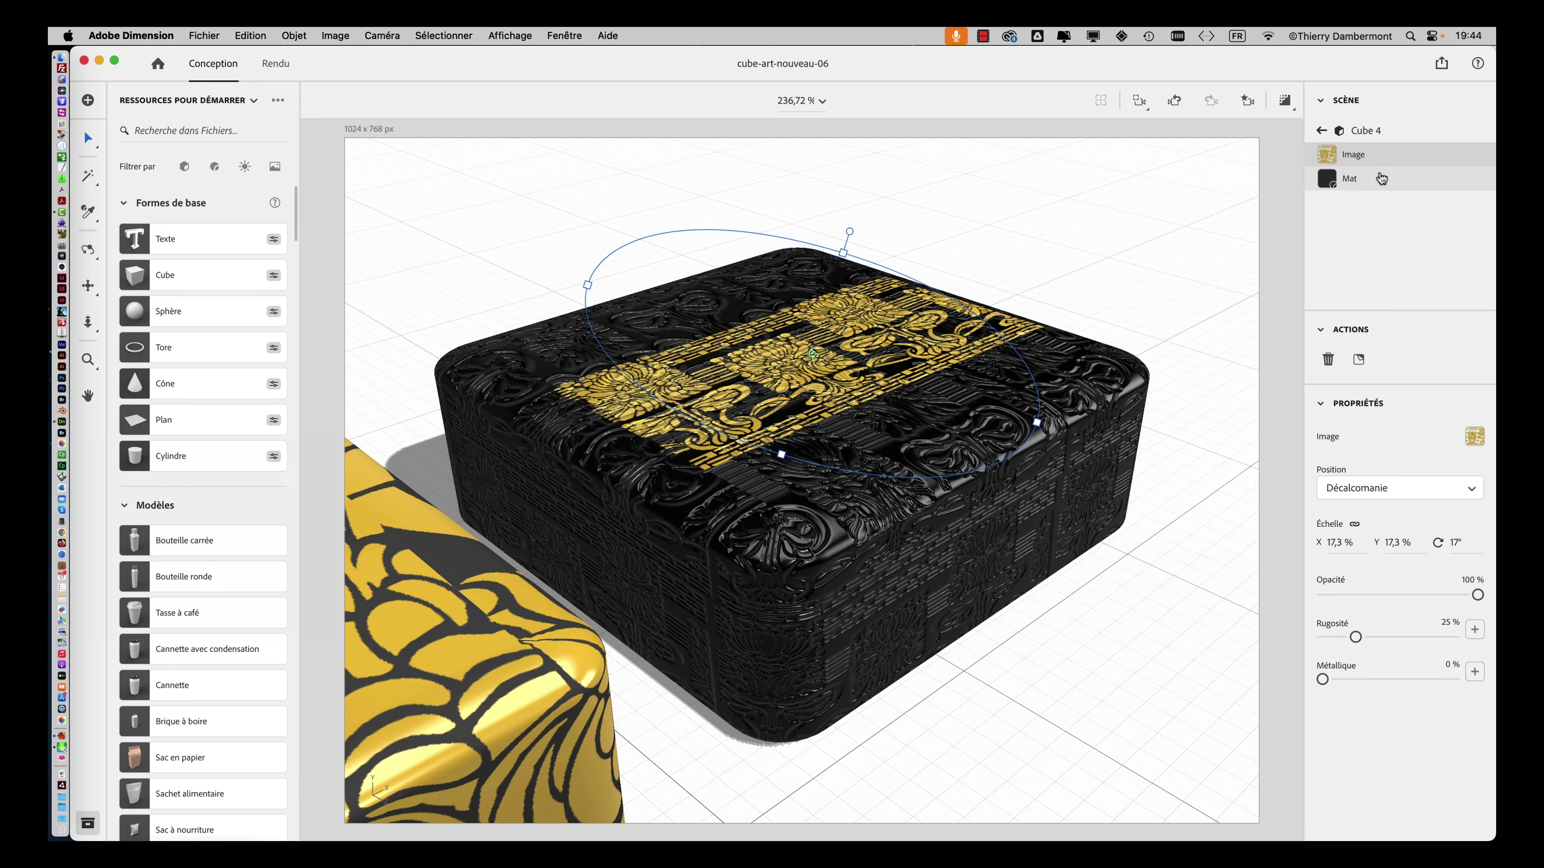
pyautogui.click(1380, 186)
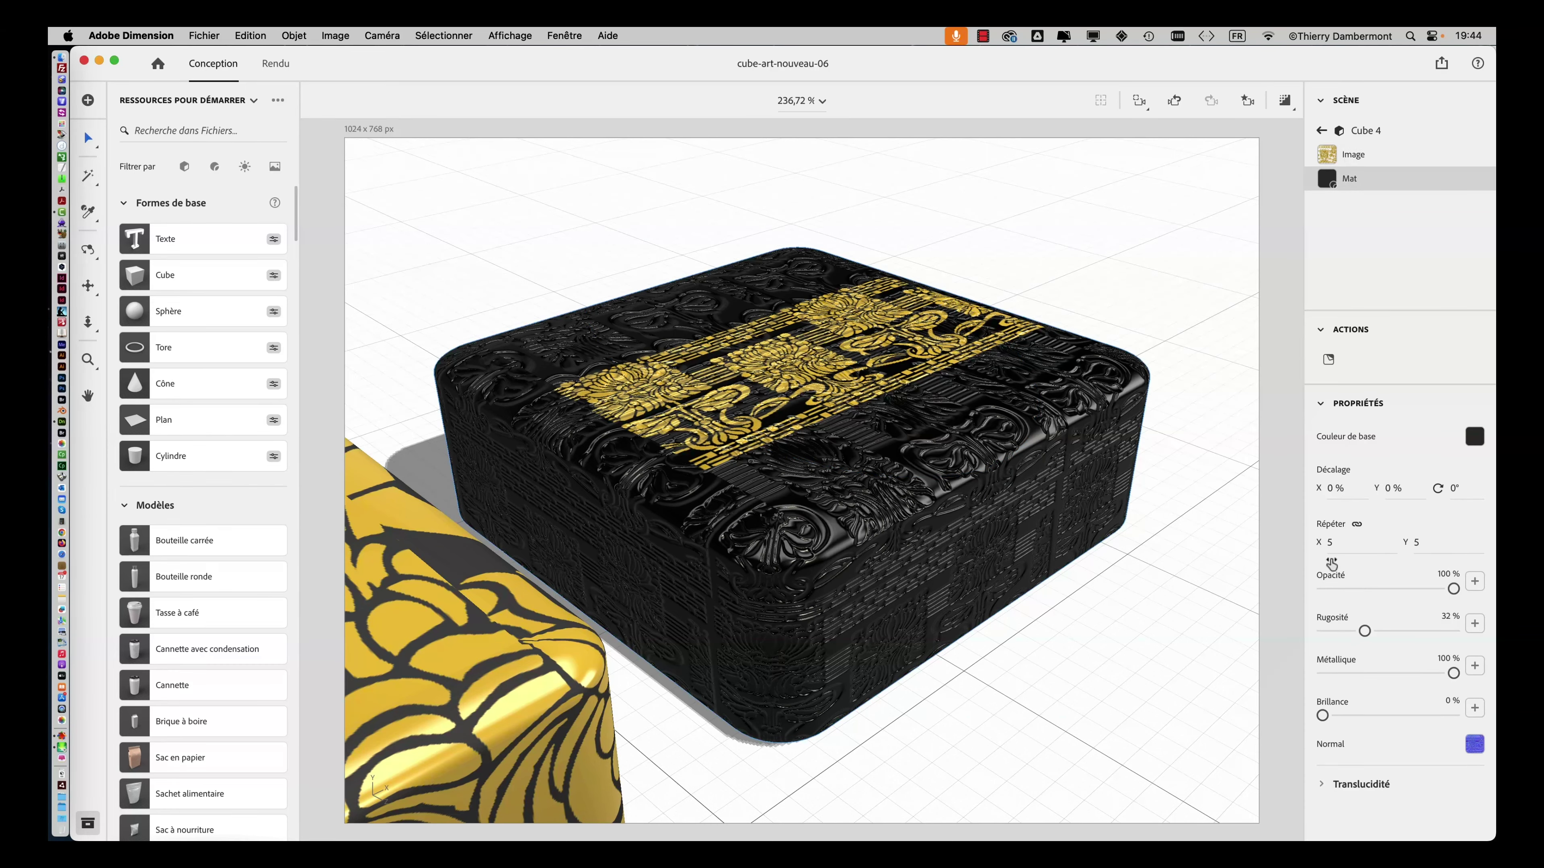
pyautogui.write('5')
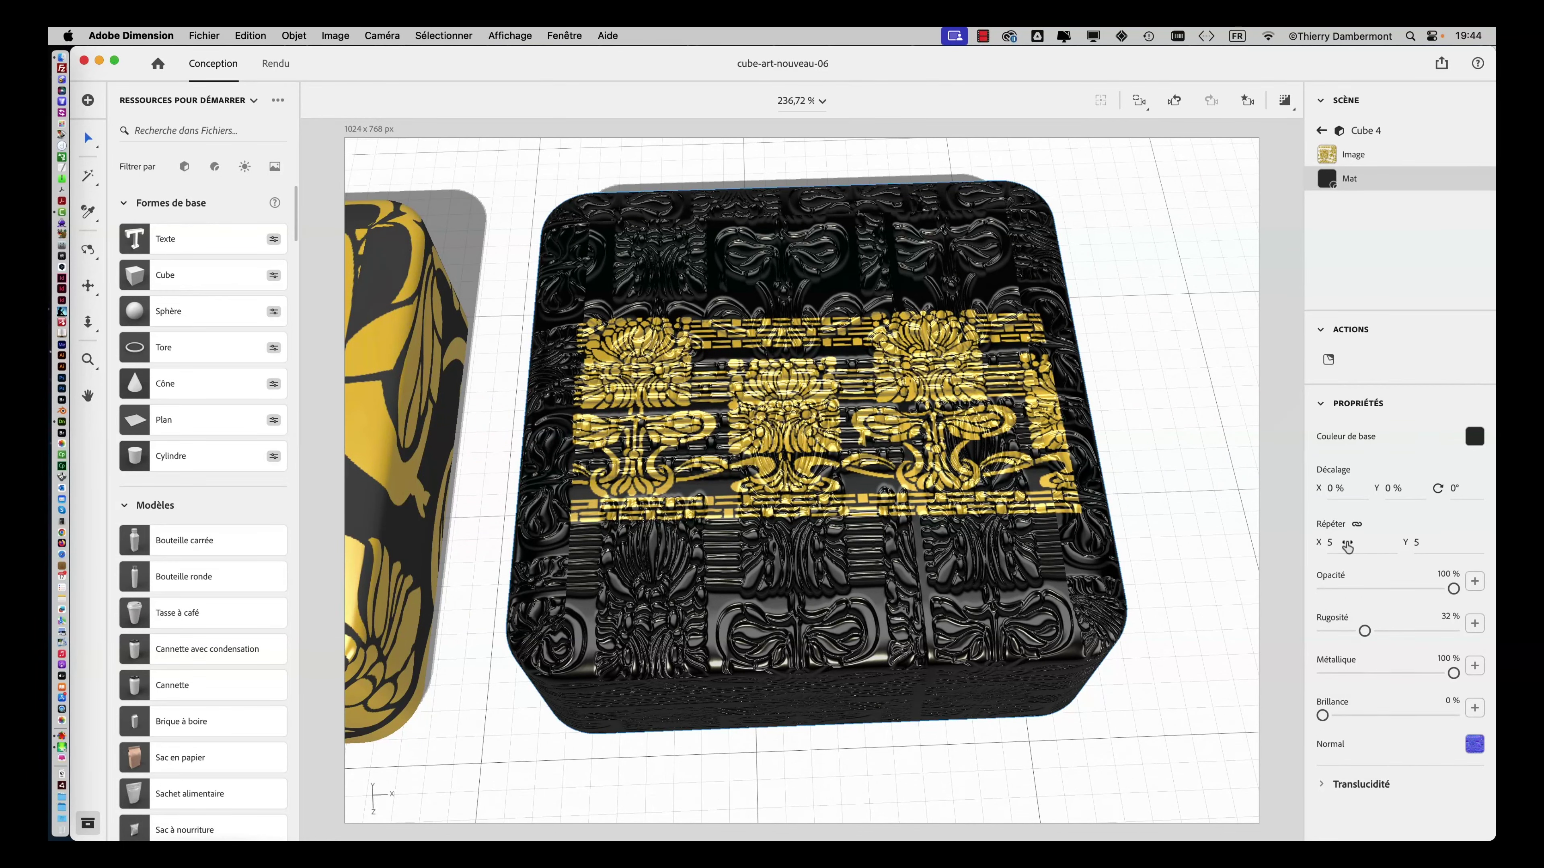
pyautogui.moveTo(1329, 549); pyautogui.dragTo(1334, 547)
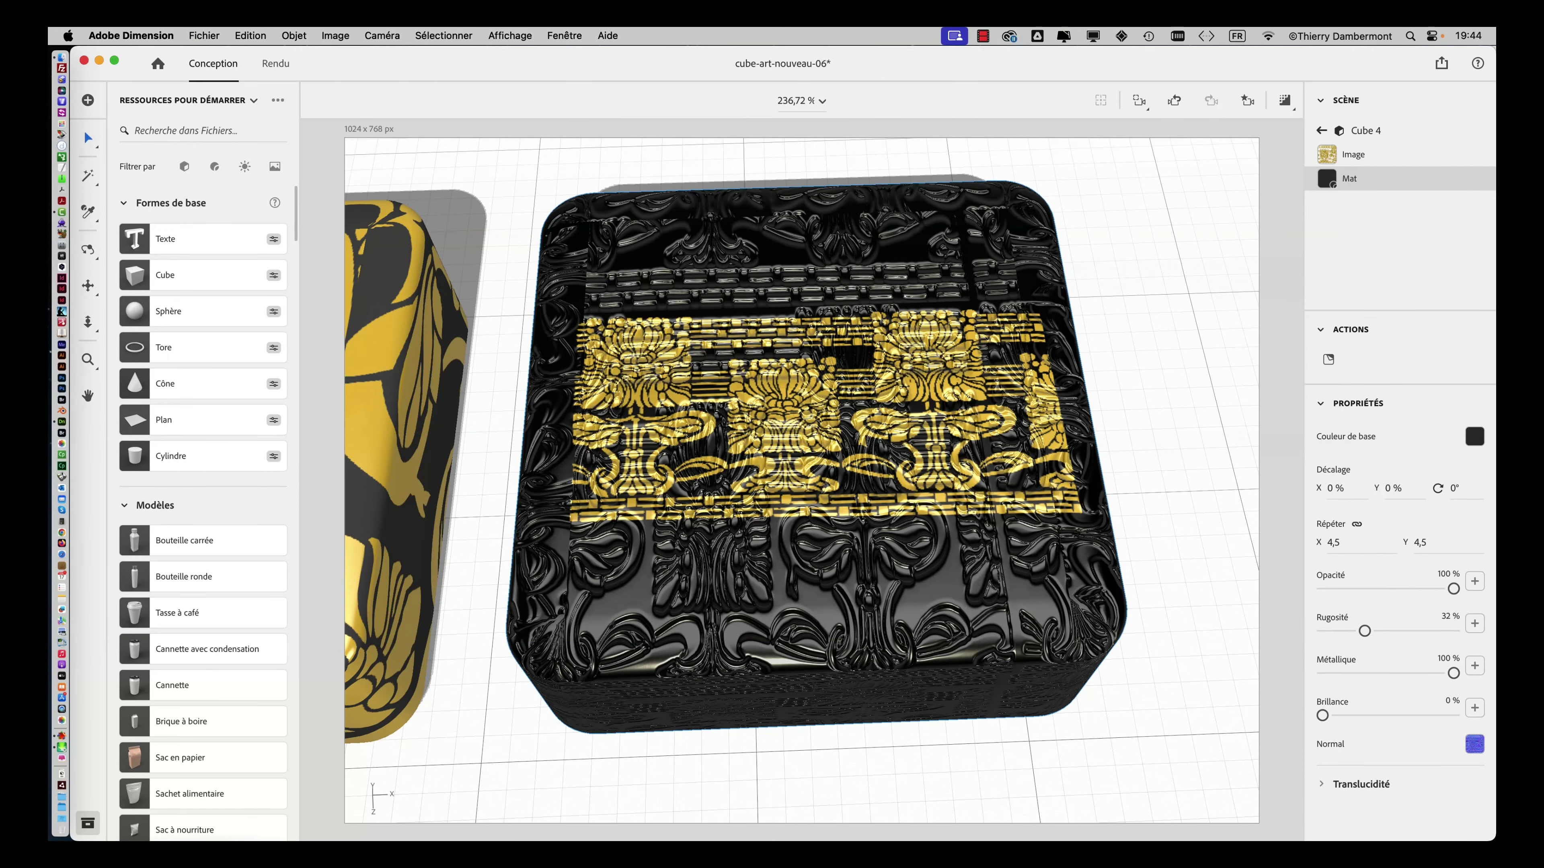
pyautogui.moveTo(1332, 542); pyautogui.dragTo(1322, 542)
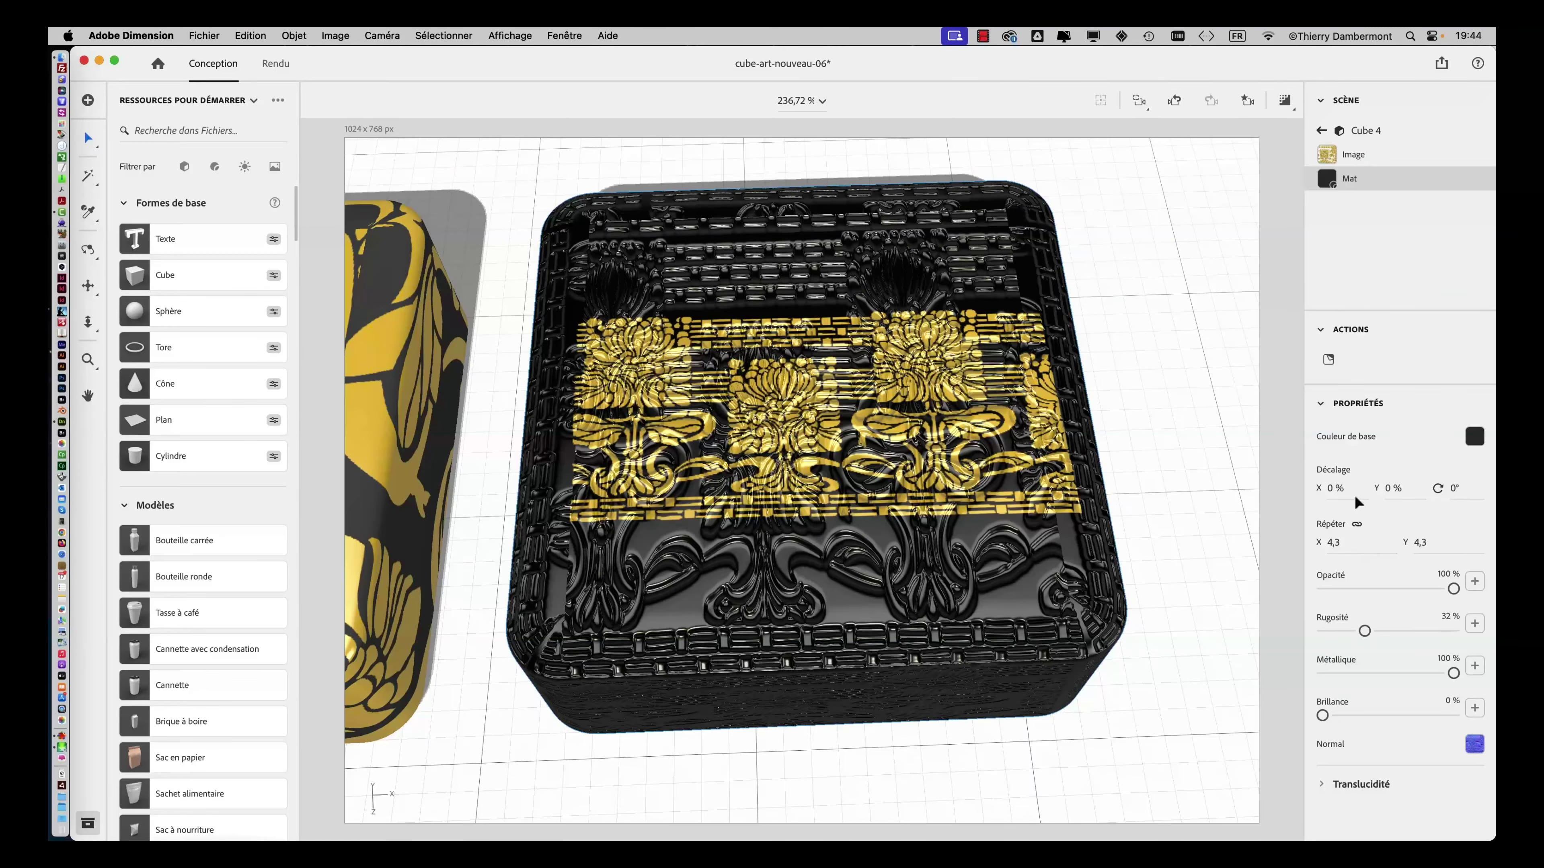
# - Delete the gold Image decal layer from Cube 4
pyautogui.moveTo(948, 383); pyautogui.dragTo(558, 751, button='right')
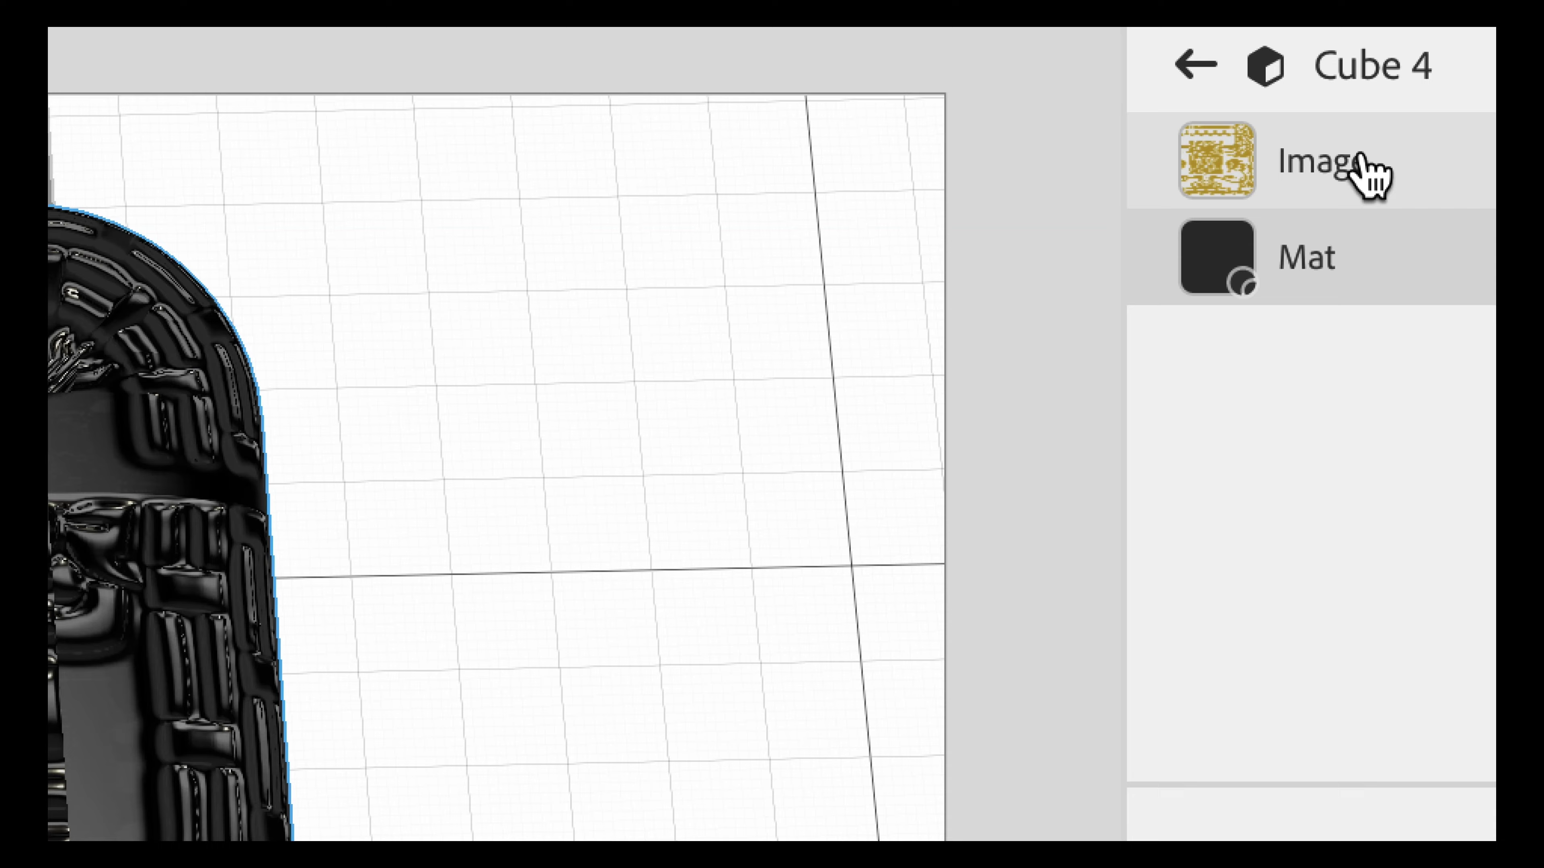
pyautogui.click(1364, 161)
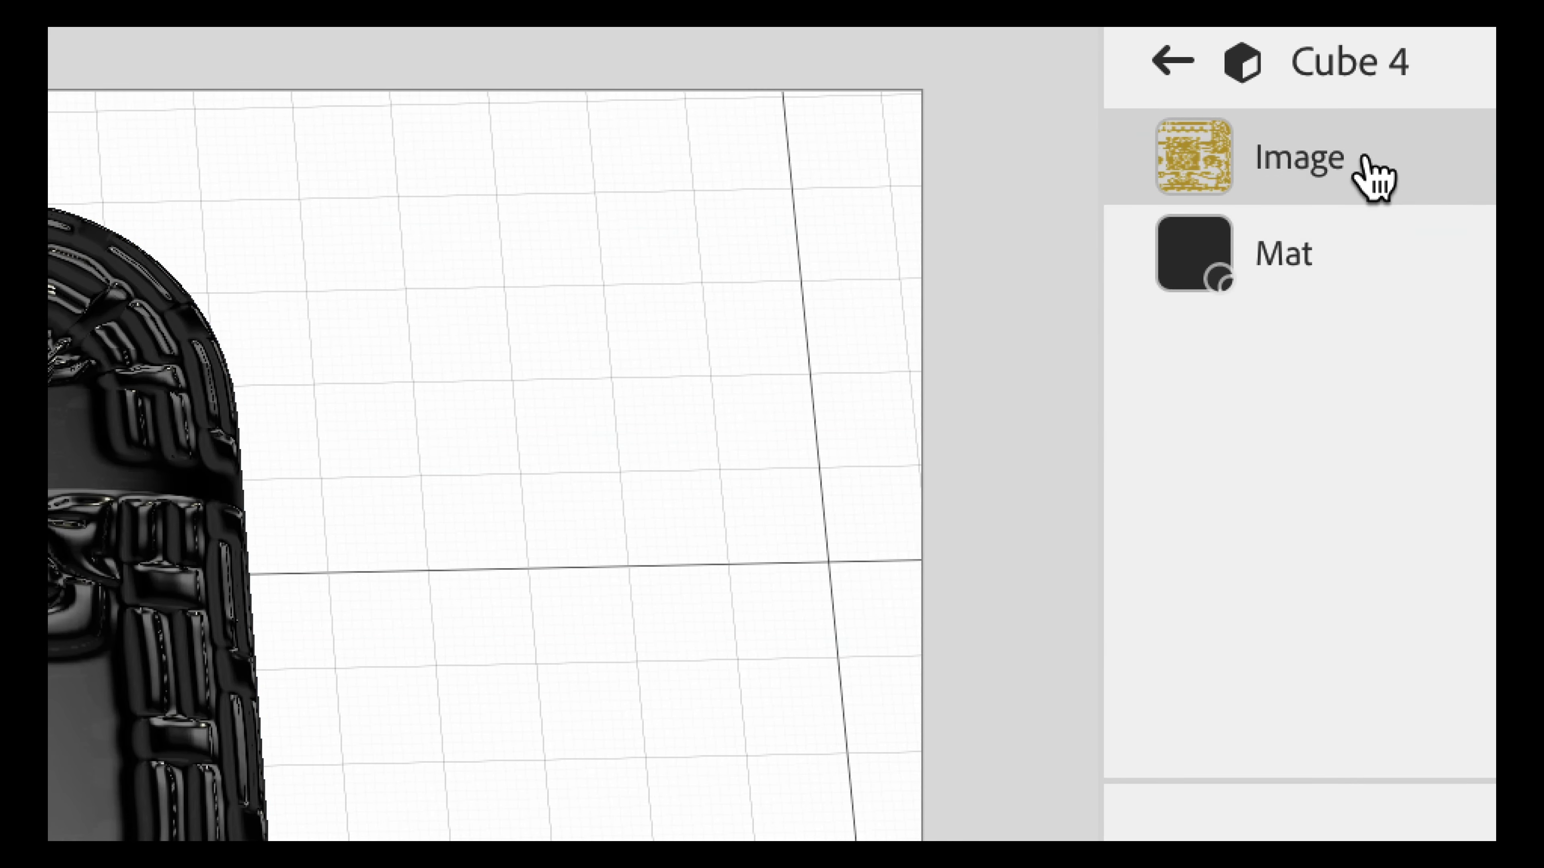
pyautogui.press('Delete')
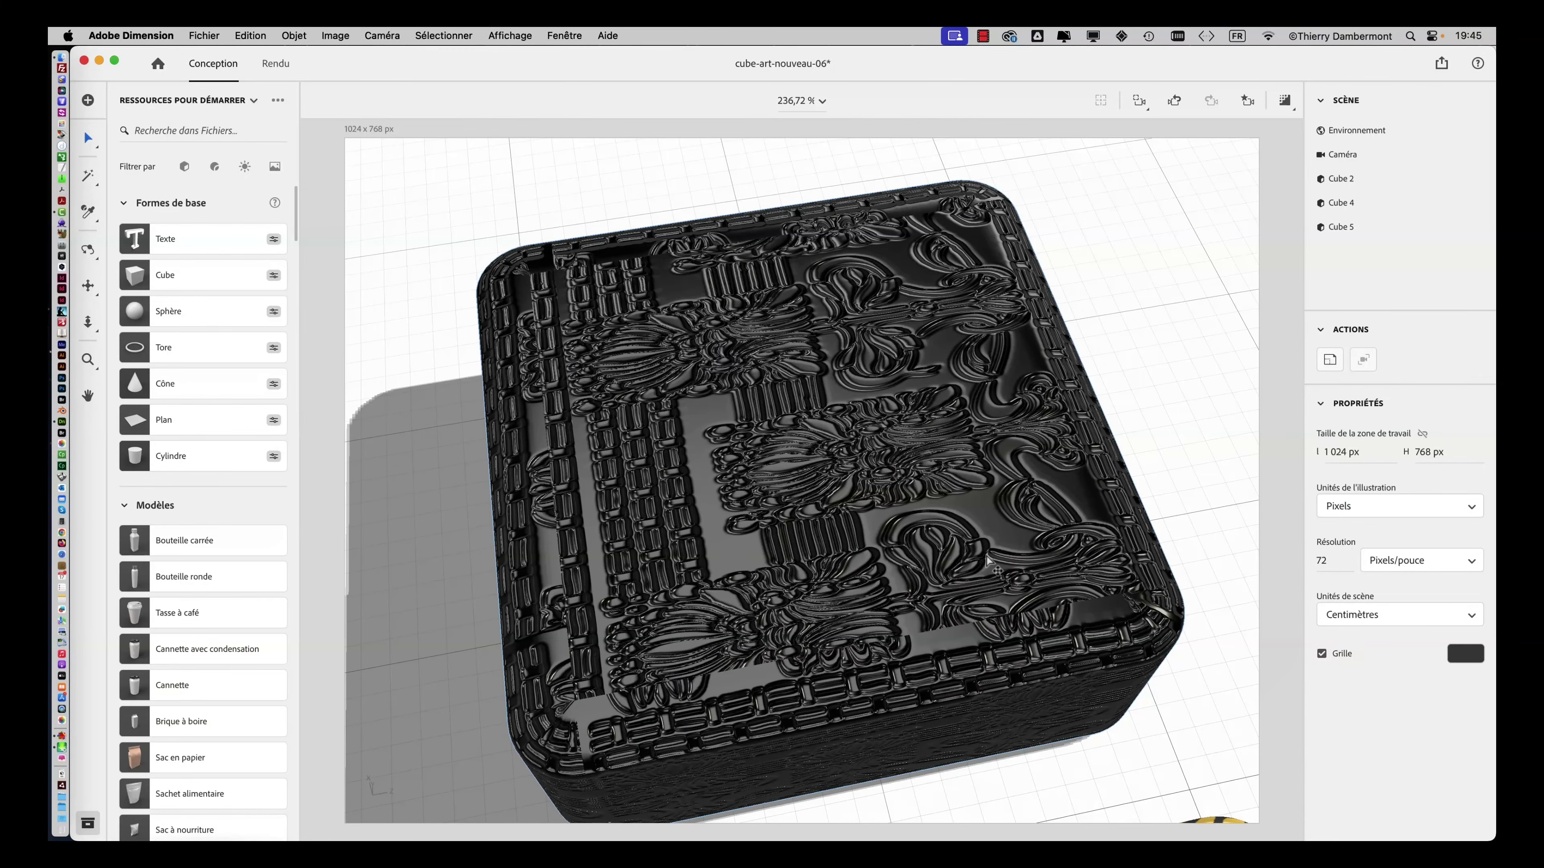
# - Save a copy of the scene as cube-art-nouveau-07.dn in the art nouveau 2 folder
pyautogui.click(203, 35)
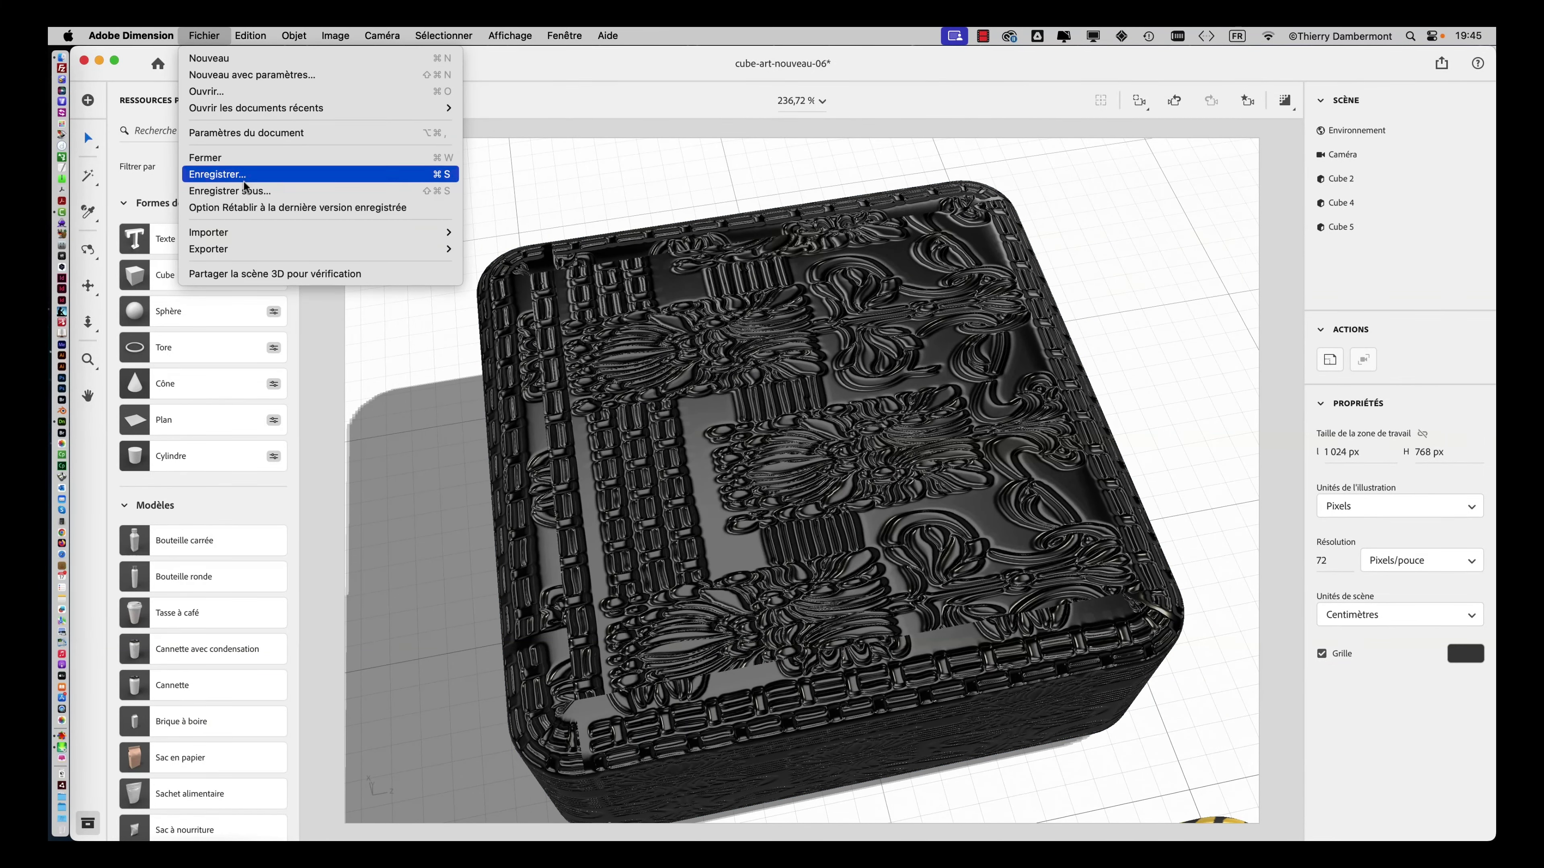
pyautogui.click(252, 192)
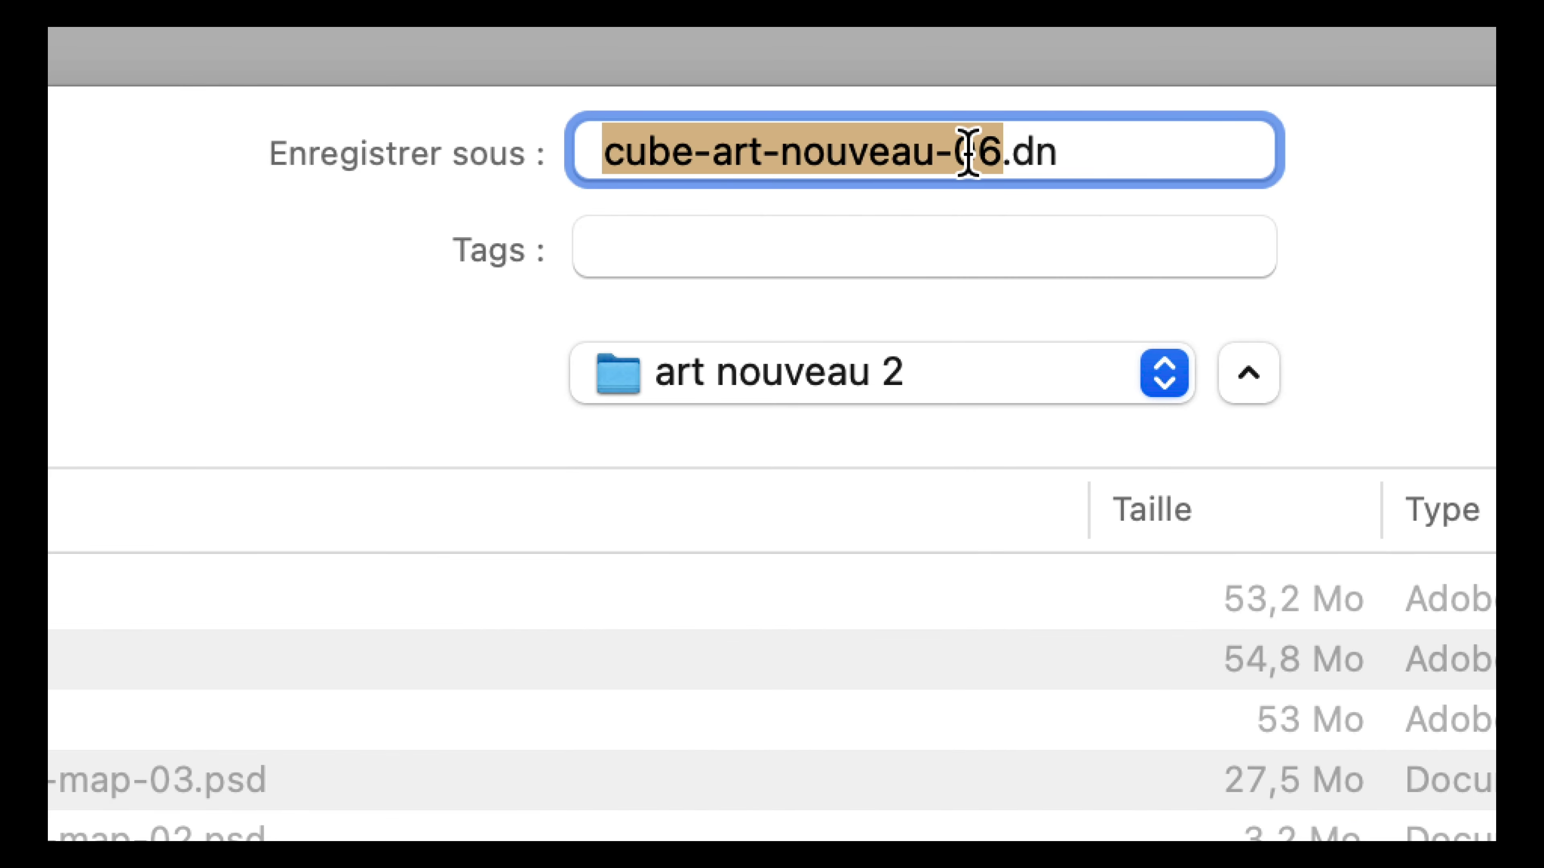
pyautogui.moveTo(971, 153); pyautogui.dragTo(978, 154)
pyautogui.write('7')
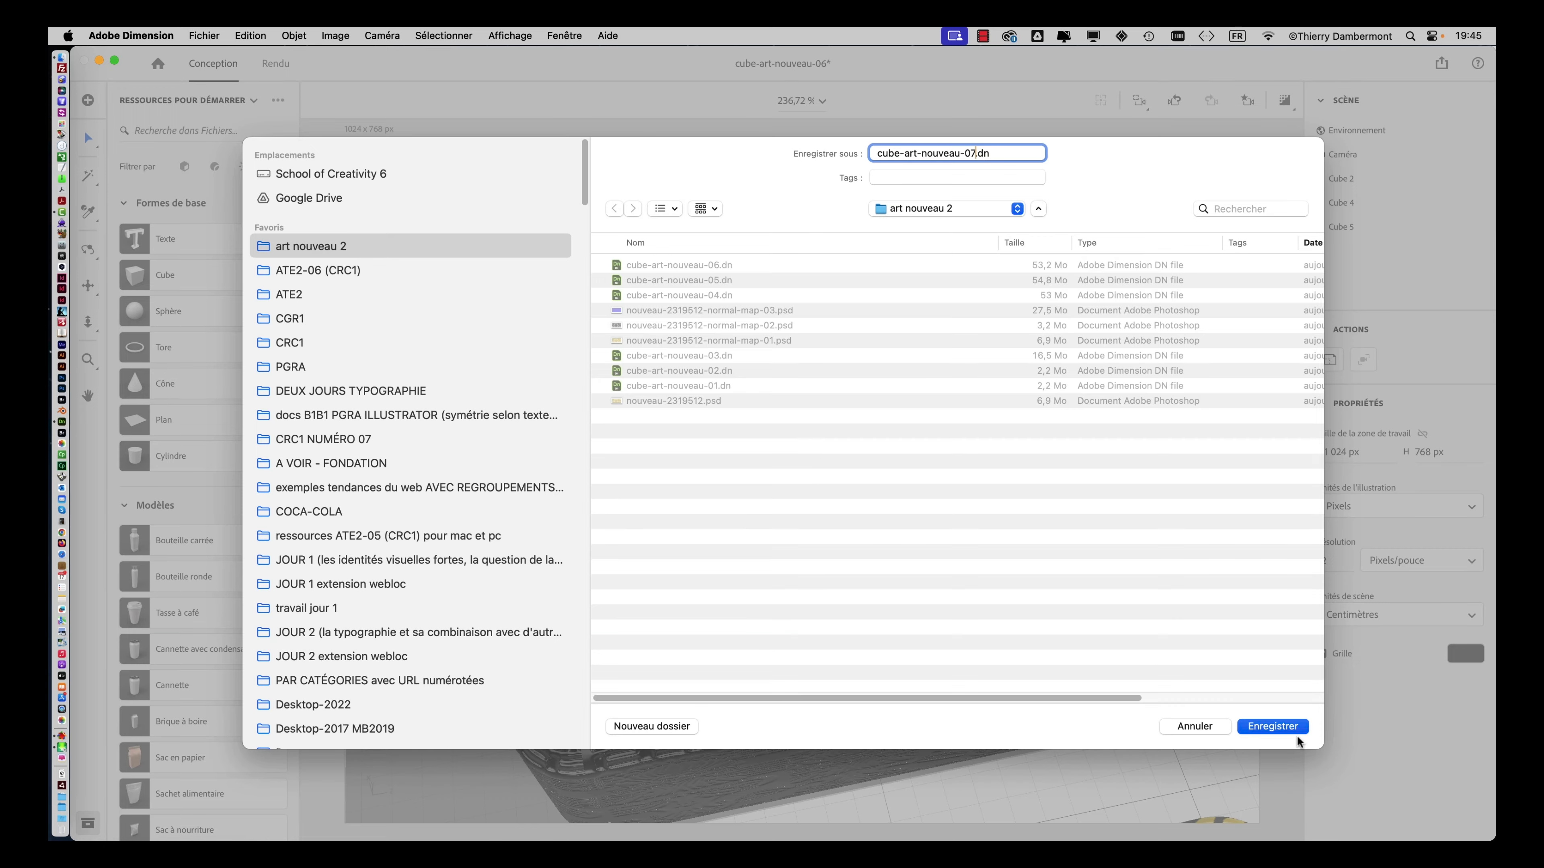
pyautogui.click(1295, 733)
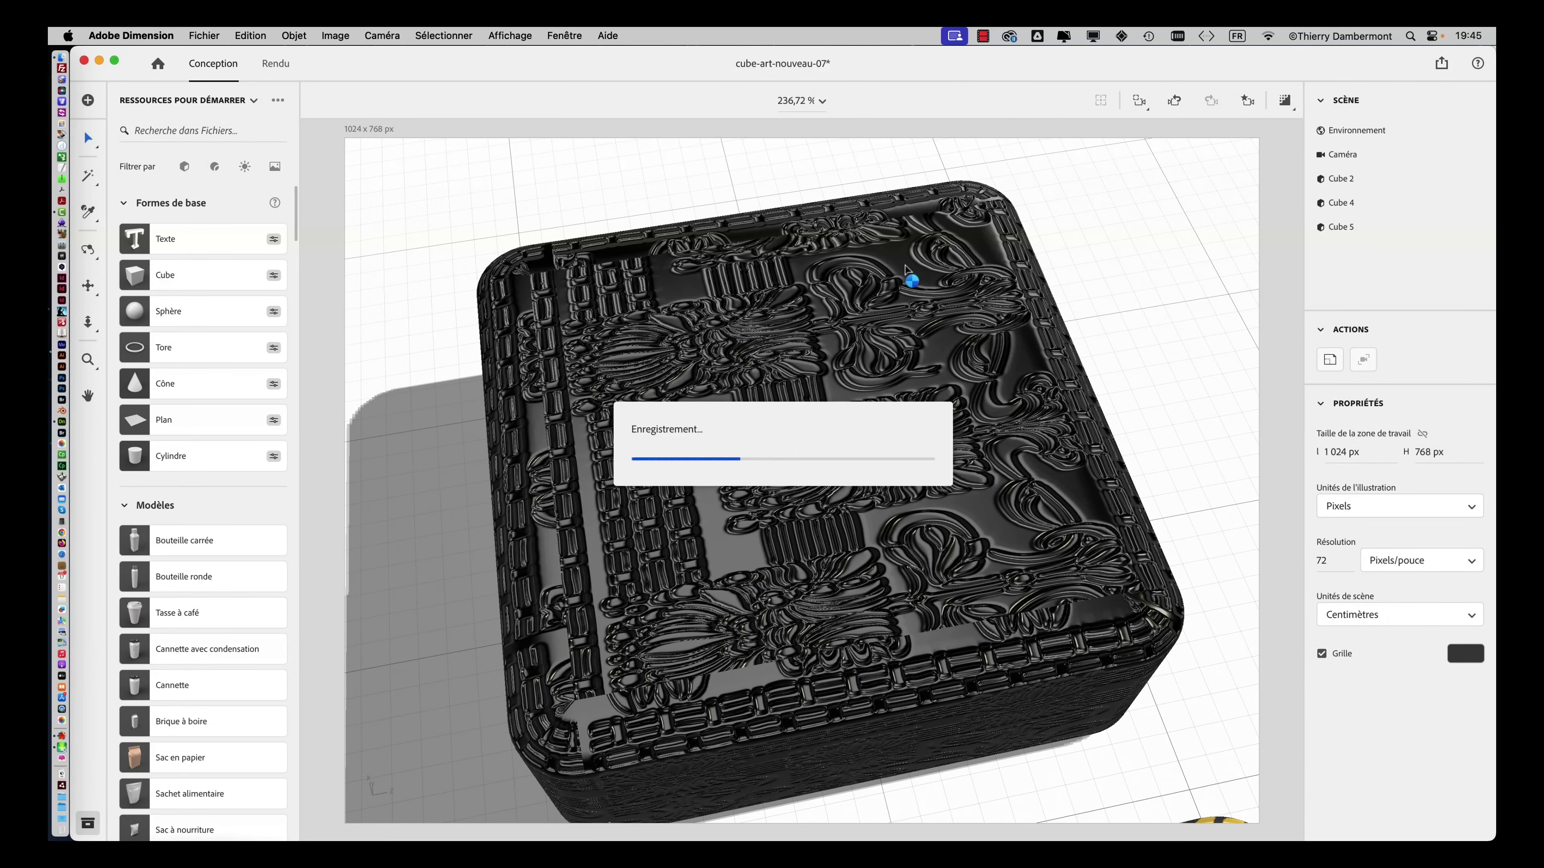